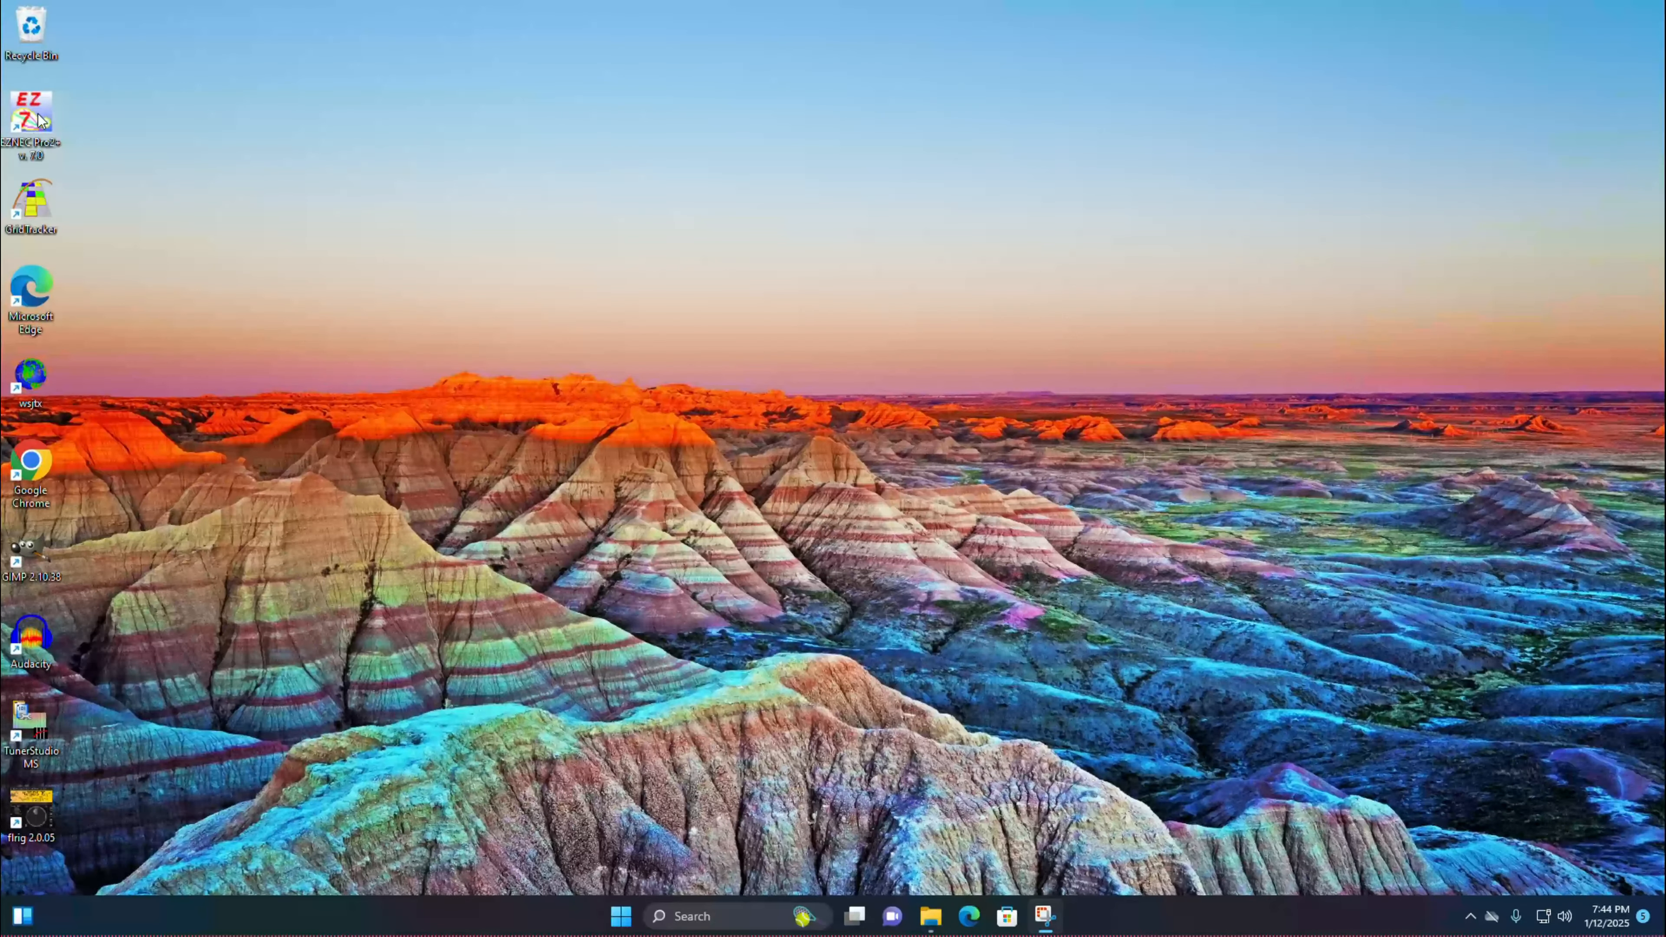
Step: Open EZNEC Pro/2+, show the wire table and the antenna view, and reposition the wire table below the view
double_click(40, 120)
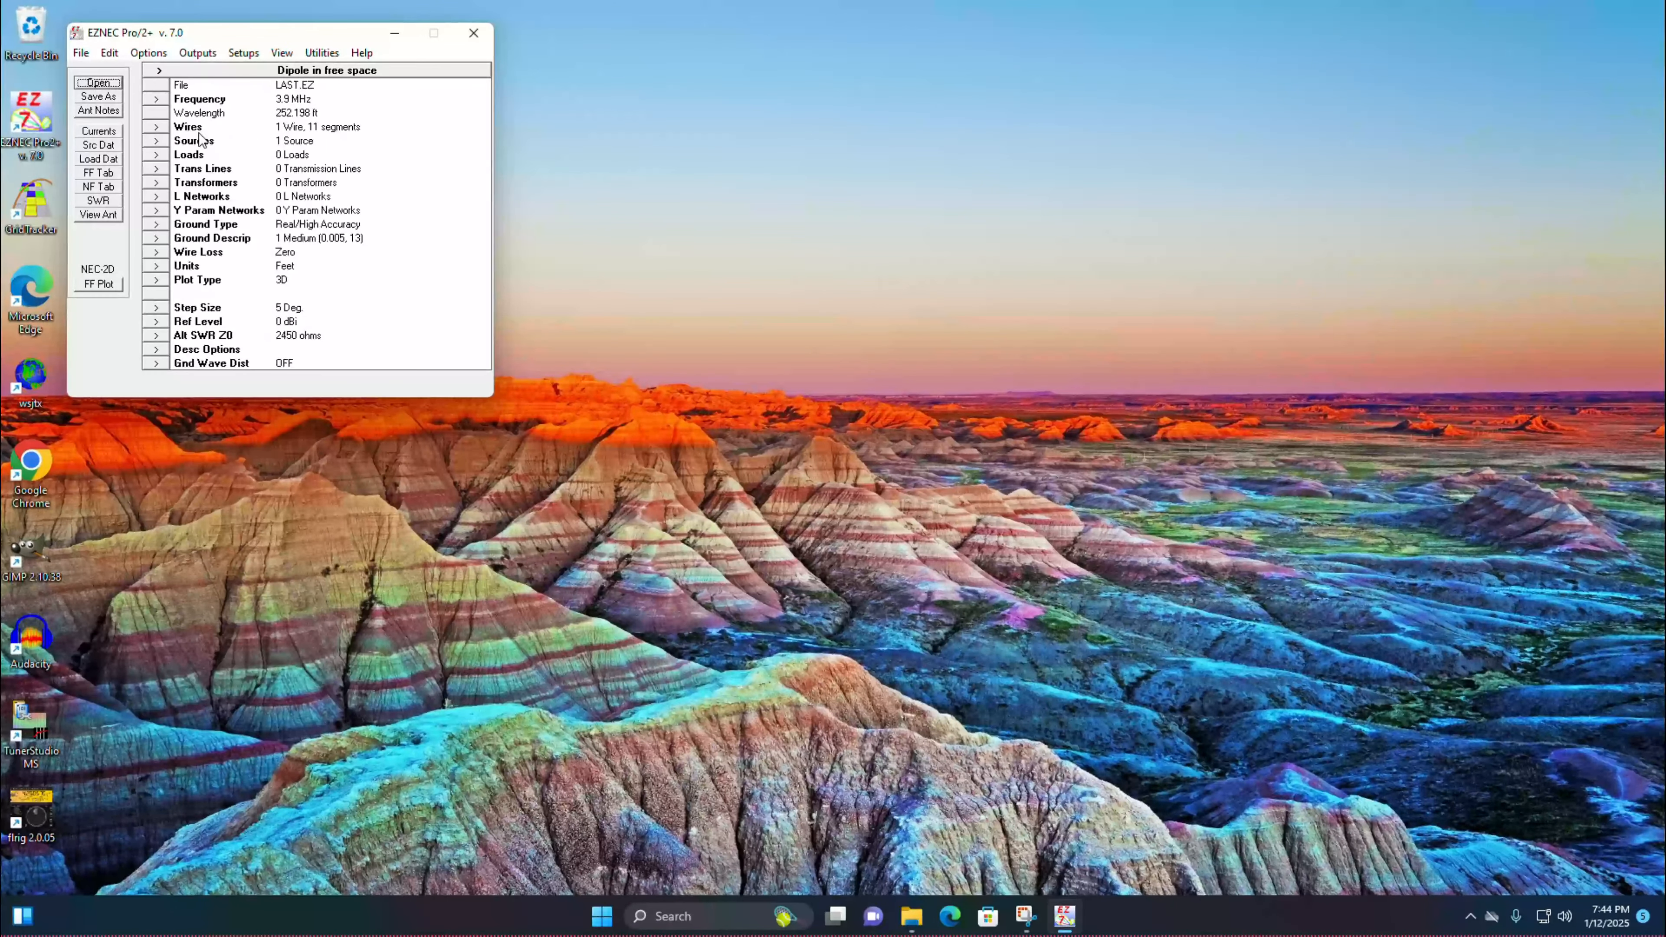
left_click(160, 130)
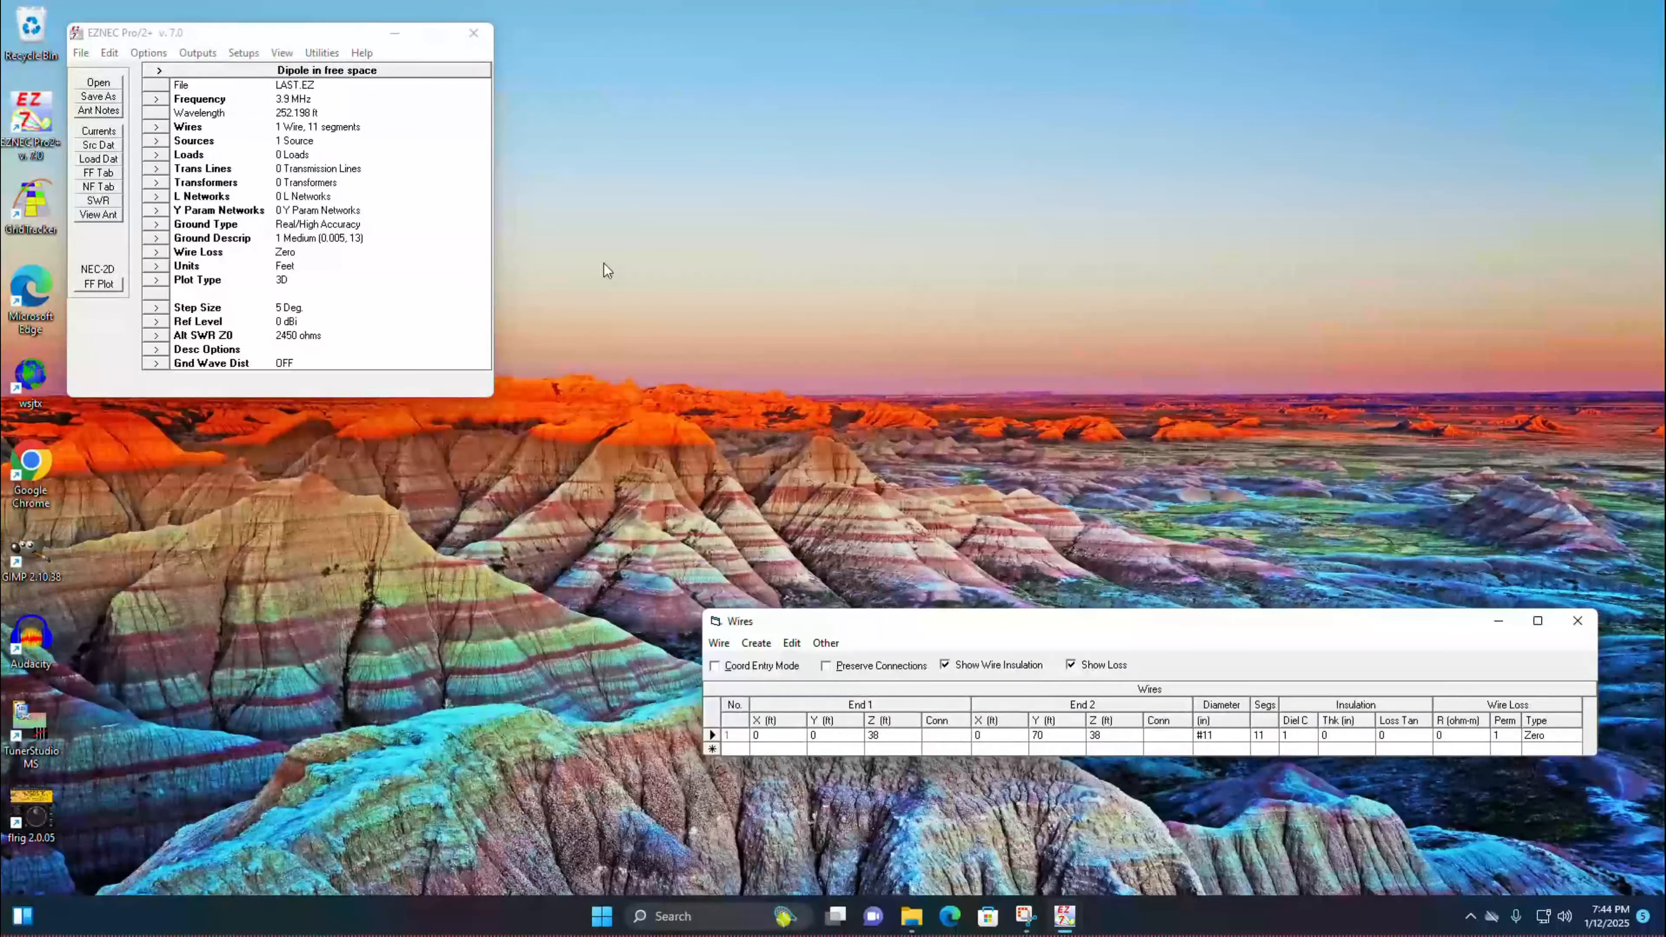
left_click(98, 215)
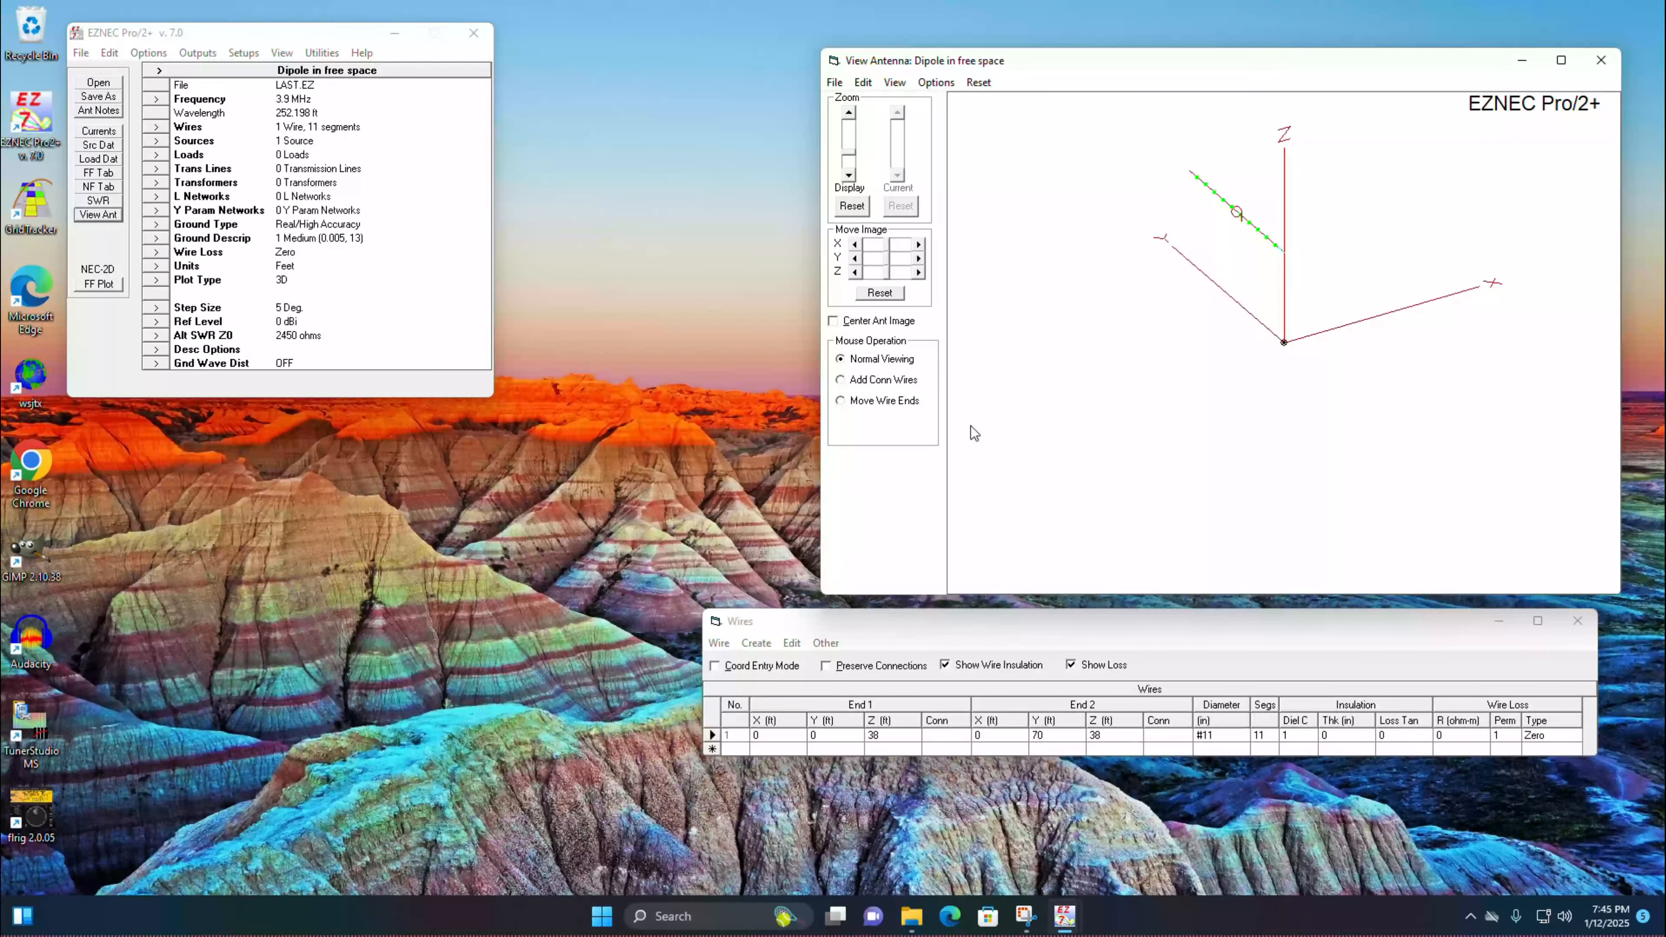
left_click_drag(1099, 625, 1033, 643)
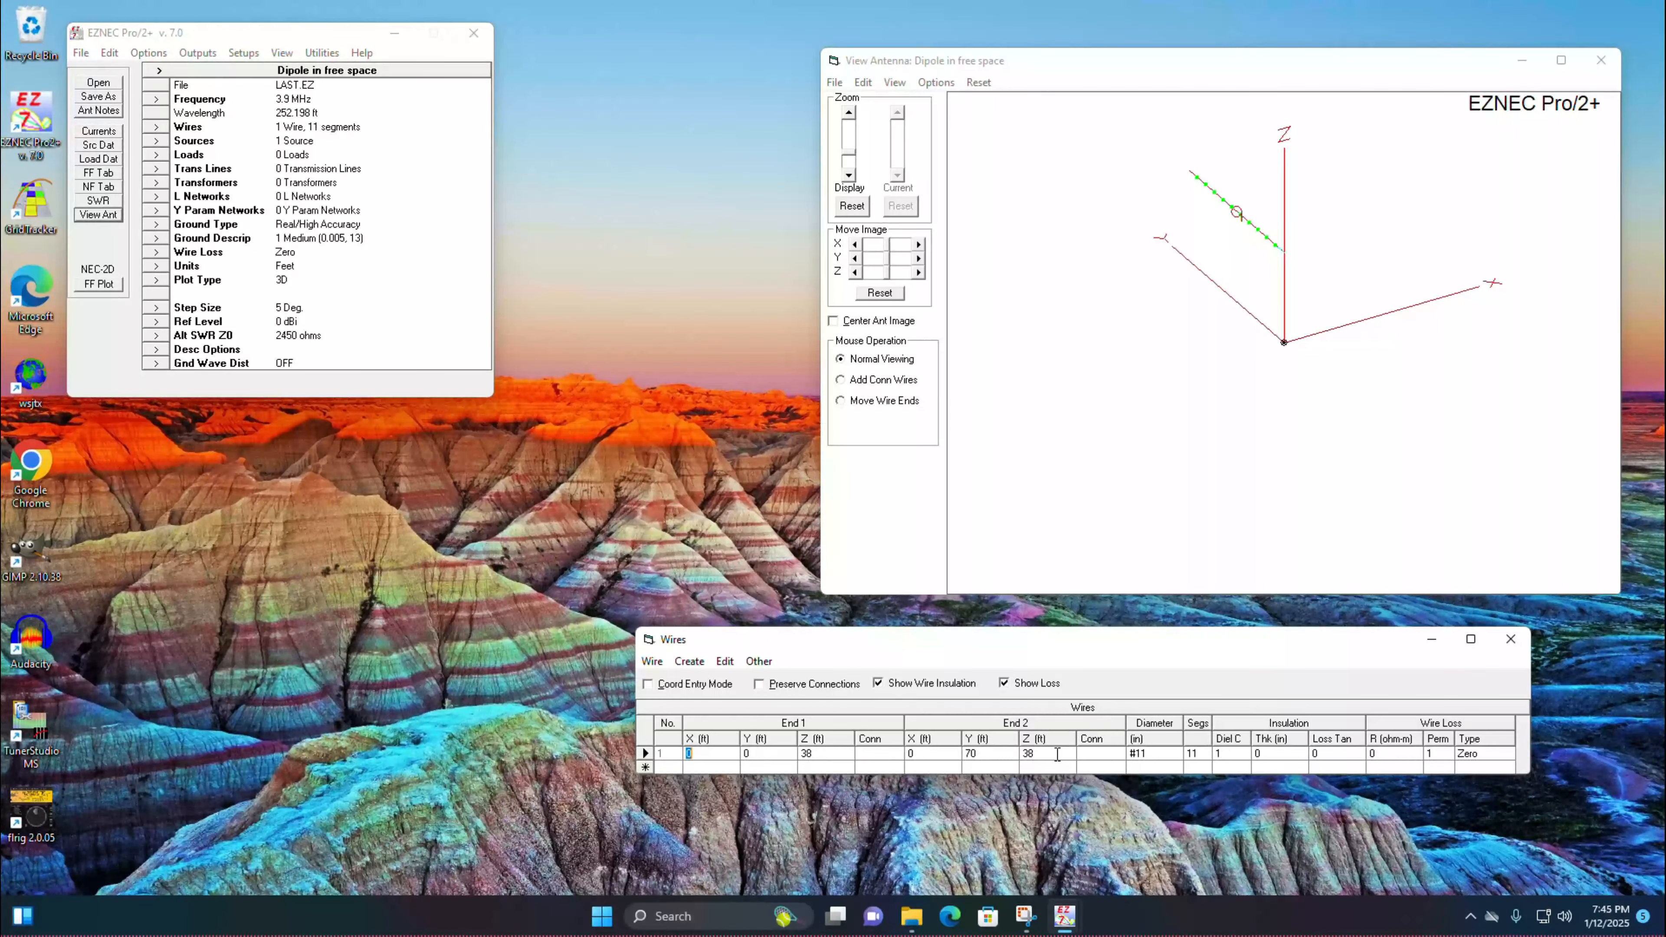
Step: Set the diameter of wire 1 to #14
left_click(1157, 755)
type("#14")
key("Return")
Step: Run an SWR sweep with the start frequency set to 7 MHz and the stop at 7.4 MHz, then close the plot
left_click(110, 201)
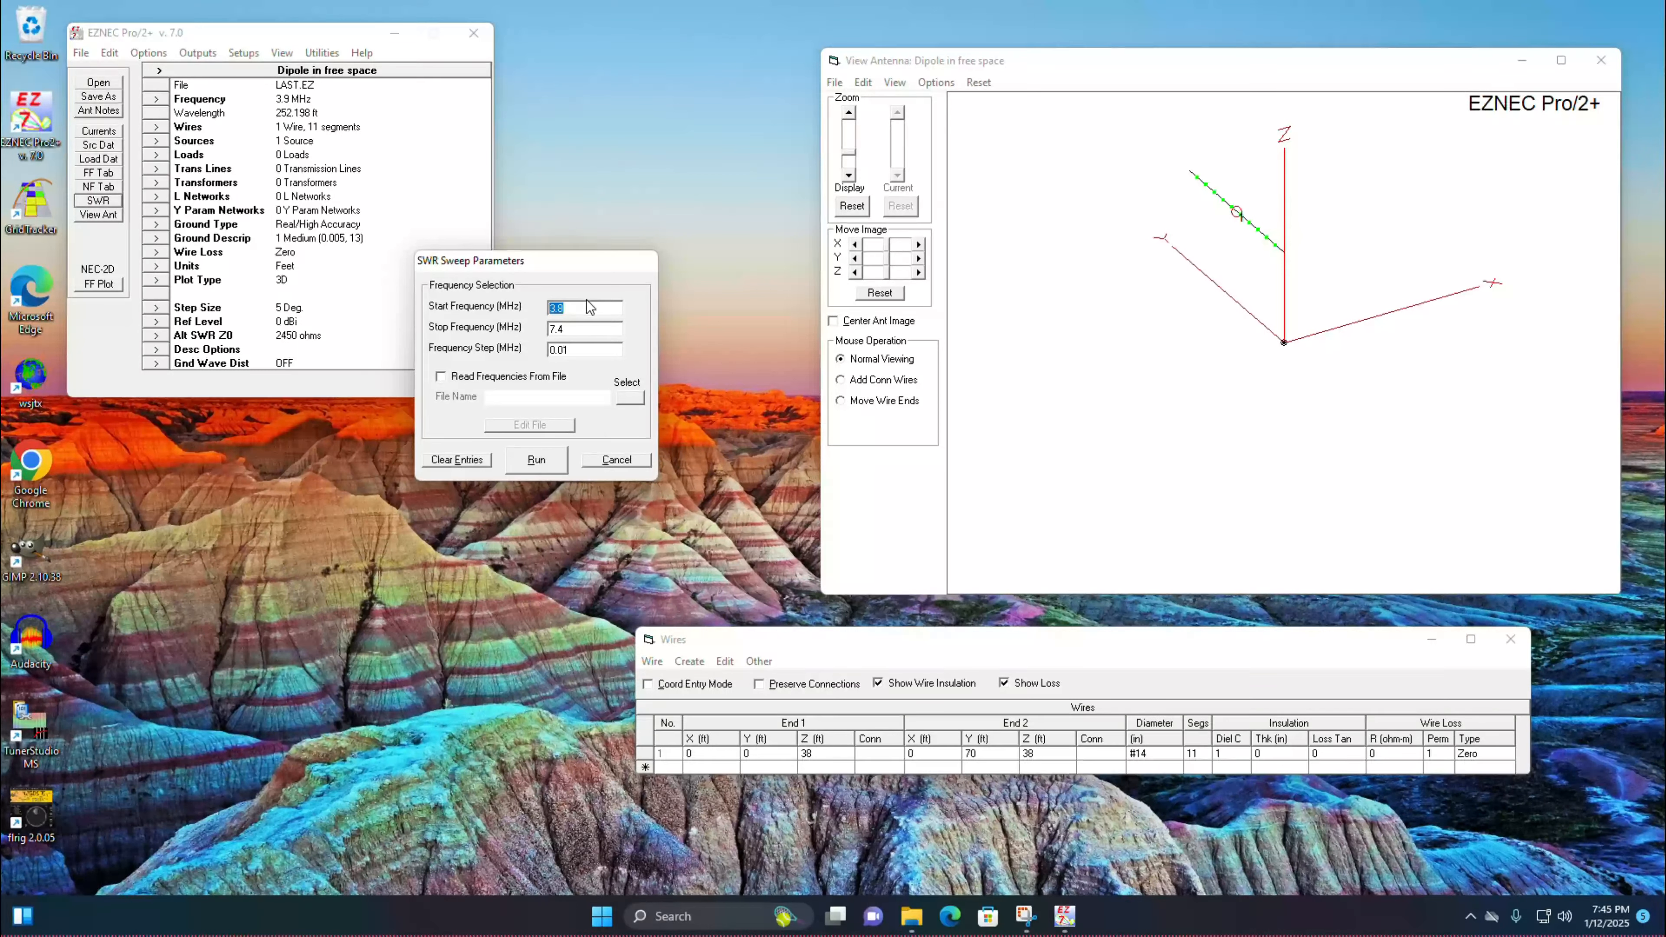
type("7")
double_click(592, 334)
left_click(537, 460)
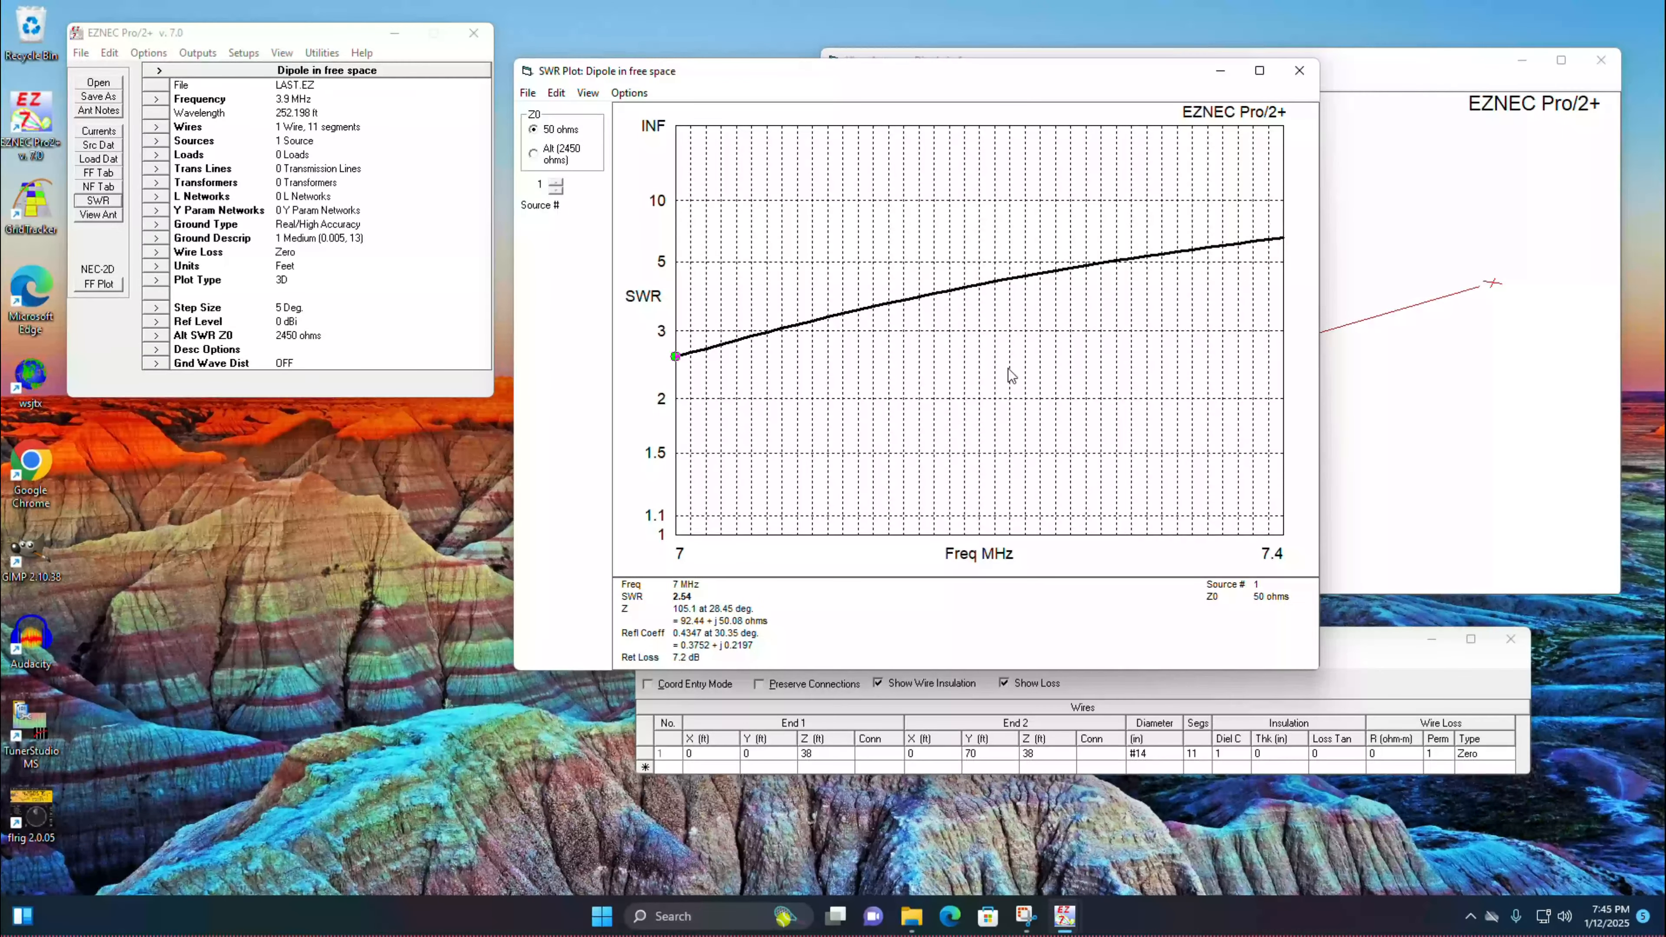
left_click(1300, 72)
Step: Set the End 2 Y coordinate of wire 1 to 68 ft and rerun the SWR sweep to check the plot
left_click(997, 755)
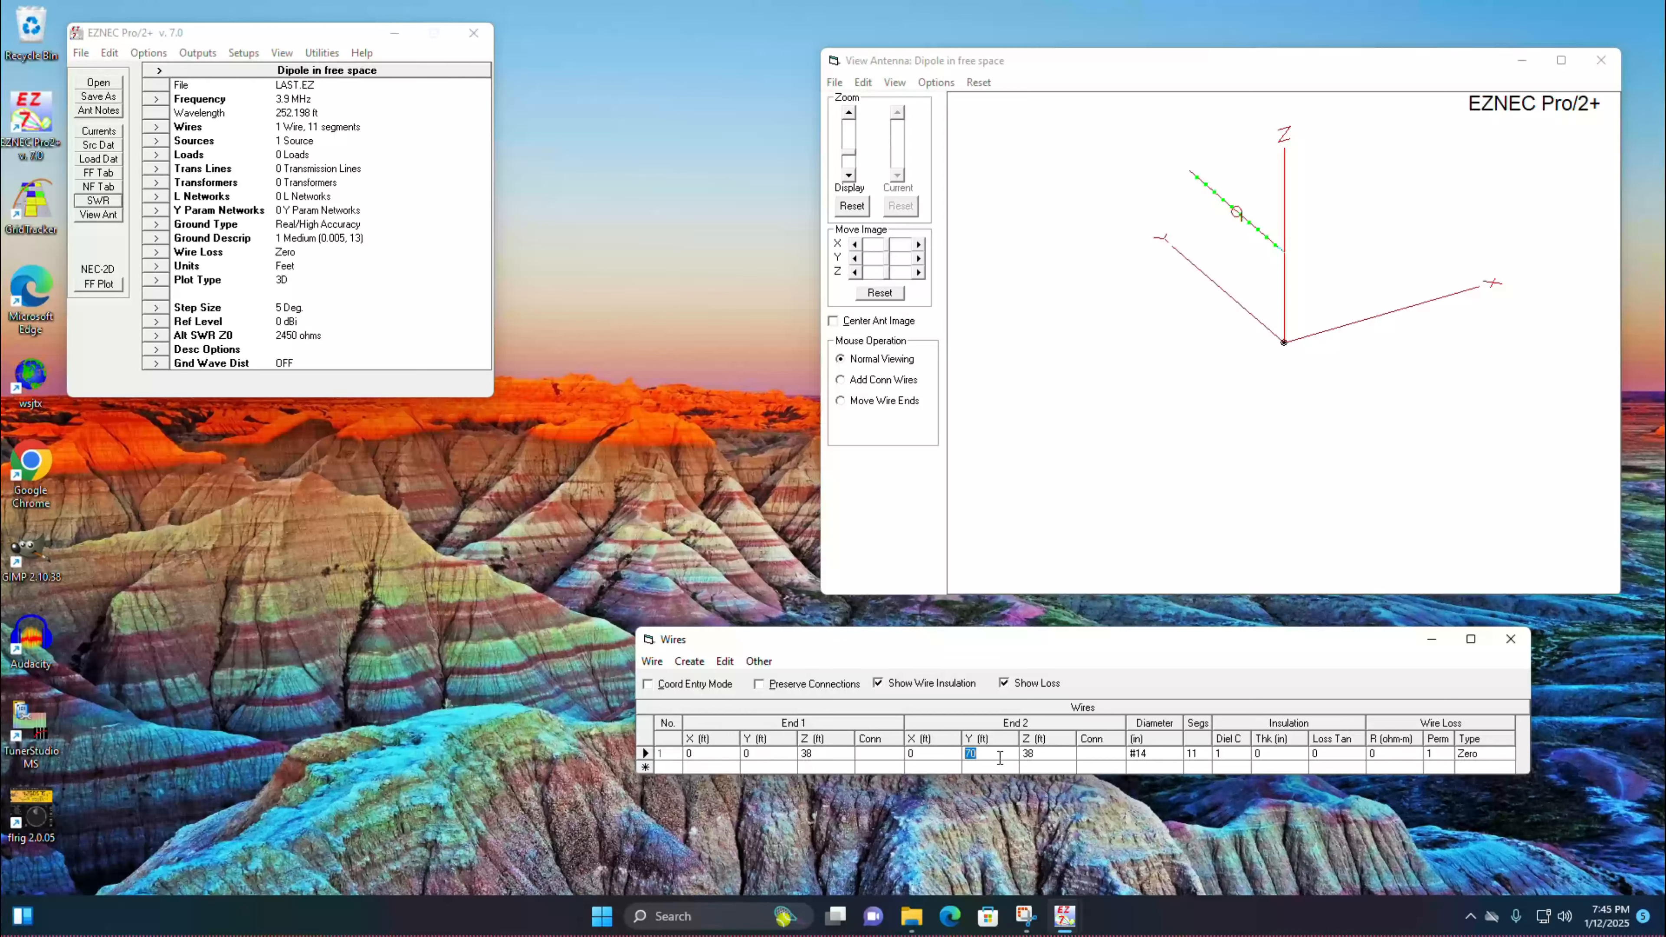
type("68")
key("Return")
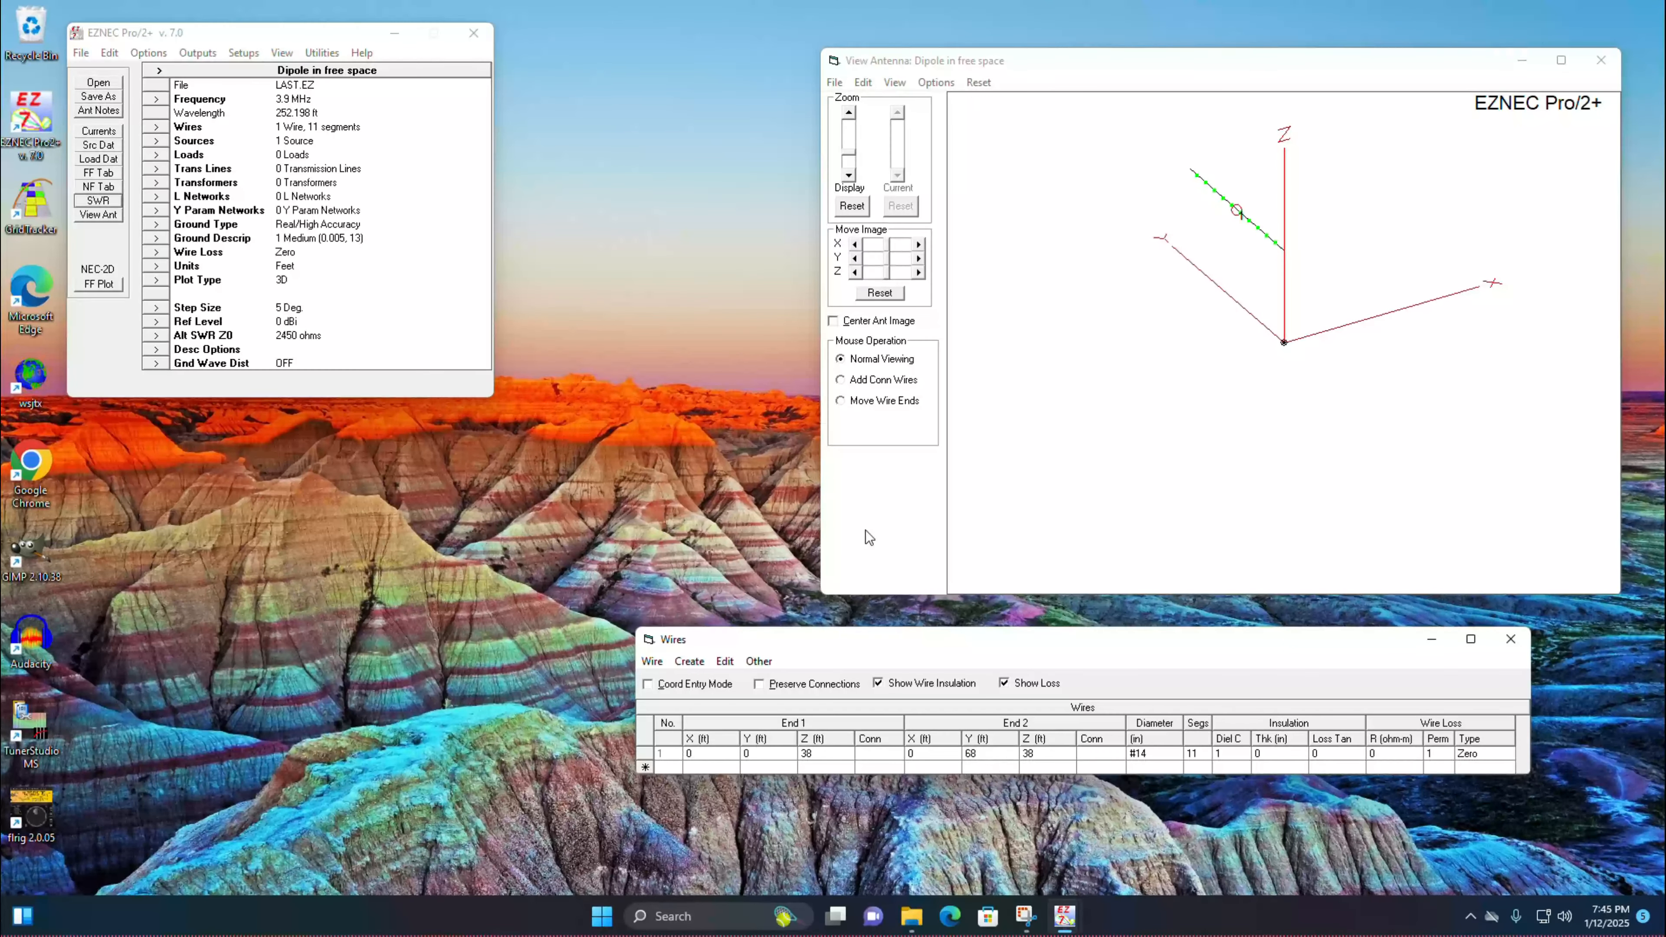
left_click(98, 200)
left_click(556, 455)
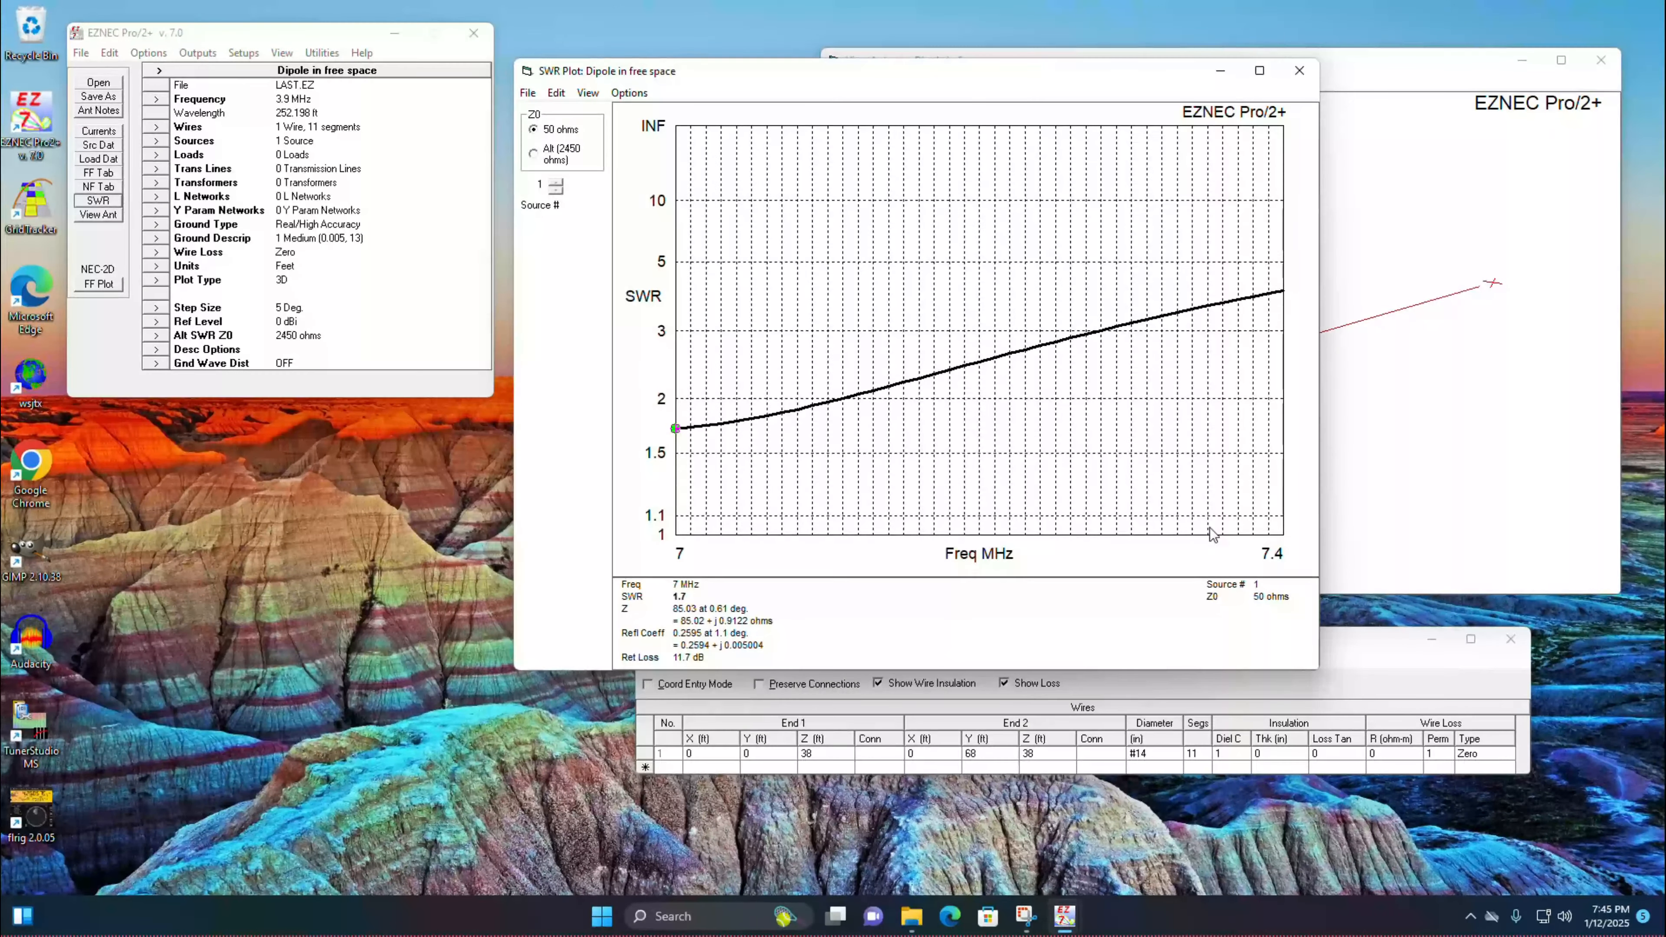
left_click(1300, 70)
Step: Set the End 2 Y coordinate of wire 1 to 66 ft and rerun the SWR sweep, inspecting the curve's minimum
left_click(988, 753)
type("66")
key("Return")
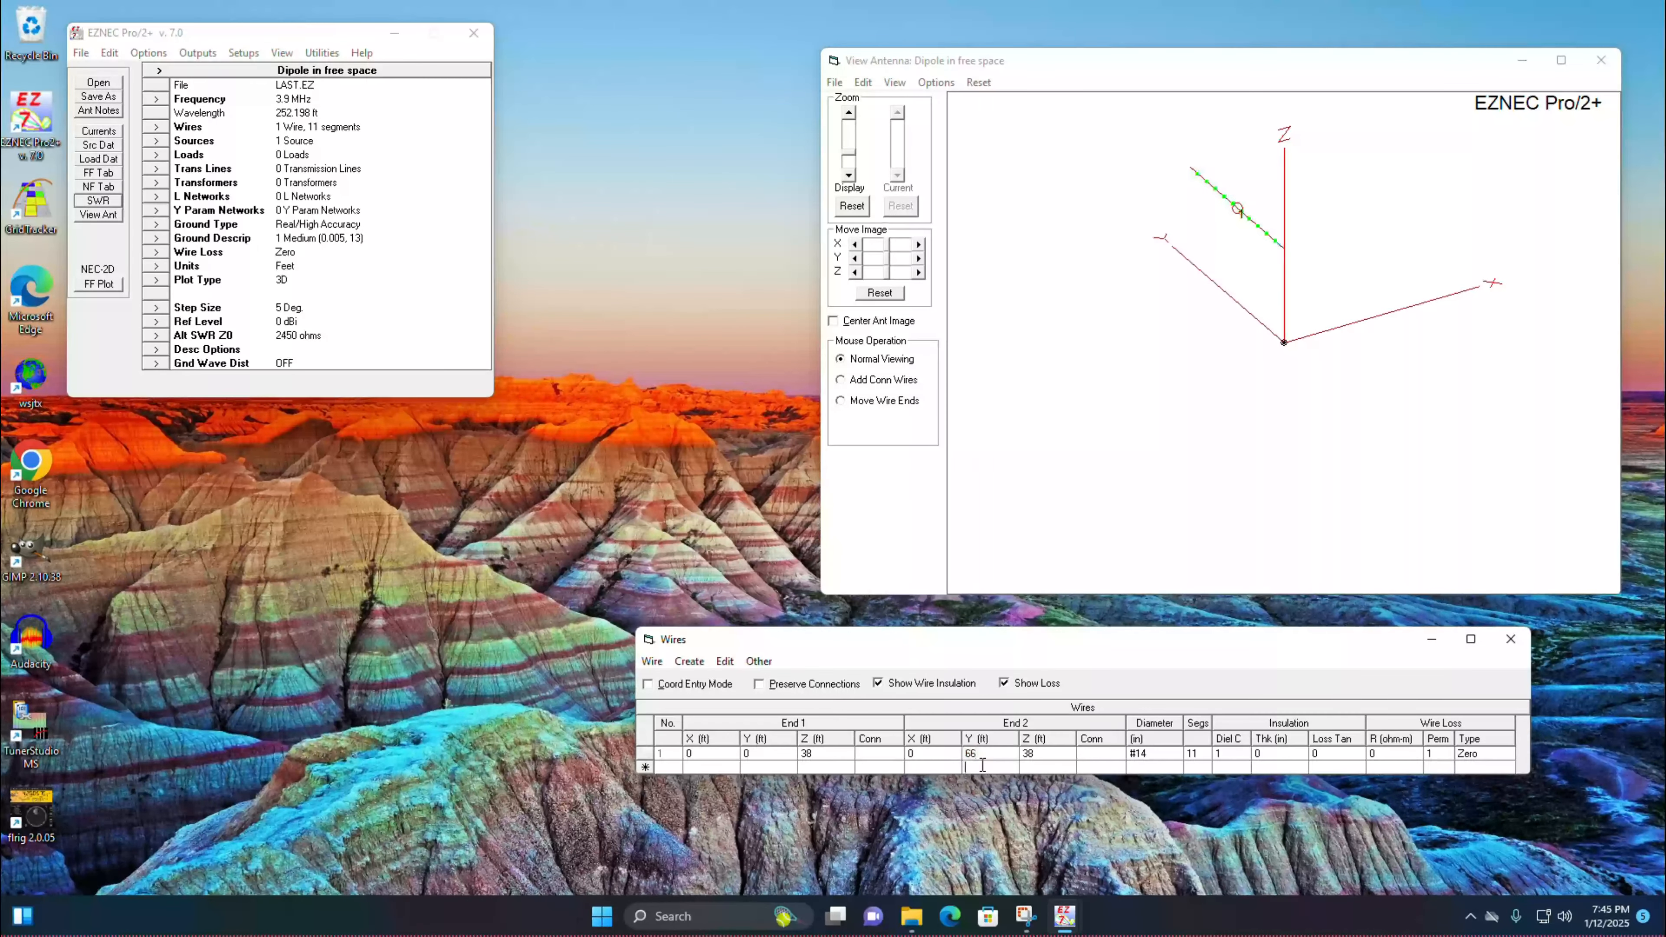
left_click(98, 201)
left_click(547, 455)
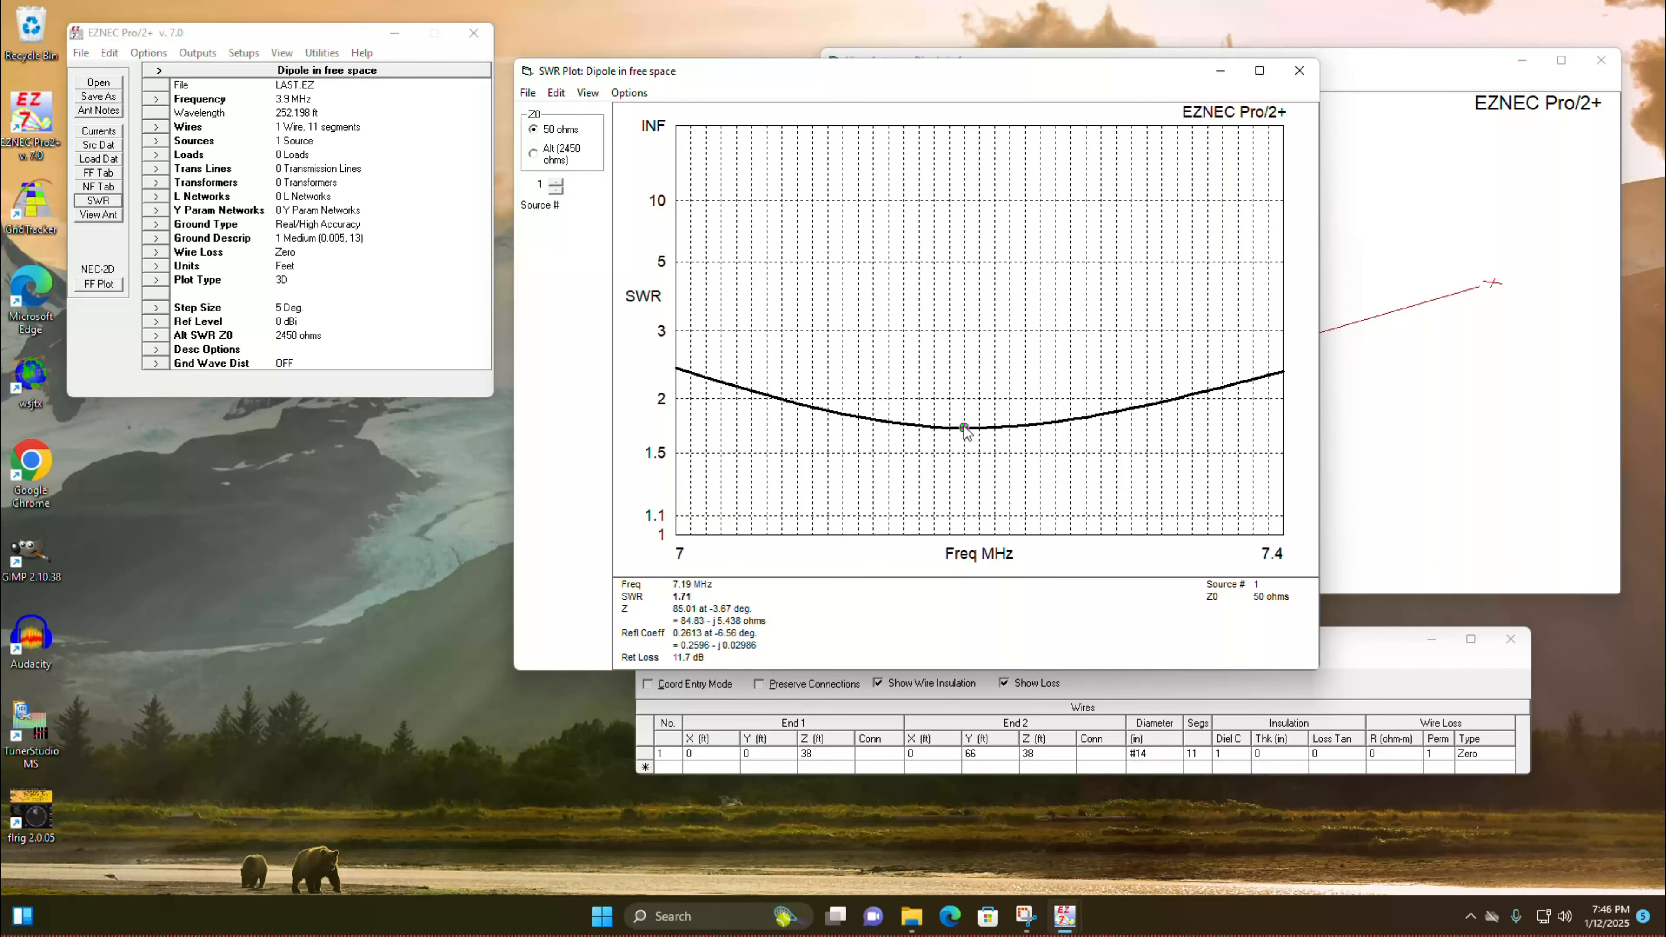
left_click_drag(958, 430, 976, 430)
left_click(1299, 70)
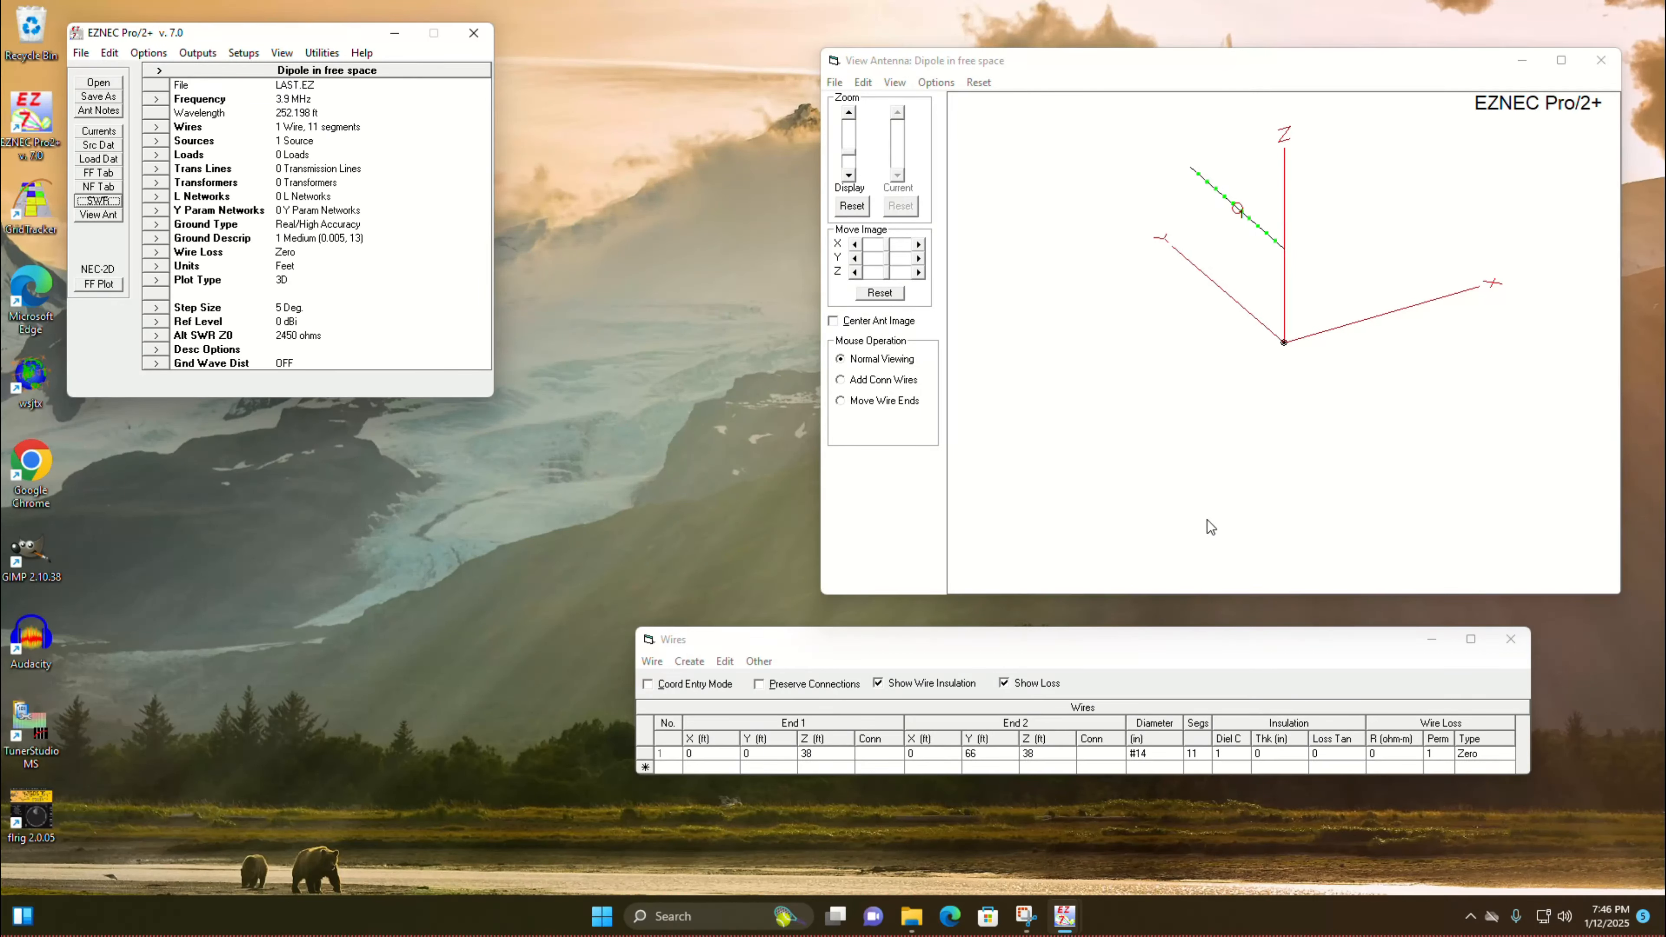
Step: Change the ground type to Free Space
left_click(156, 224)
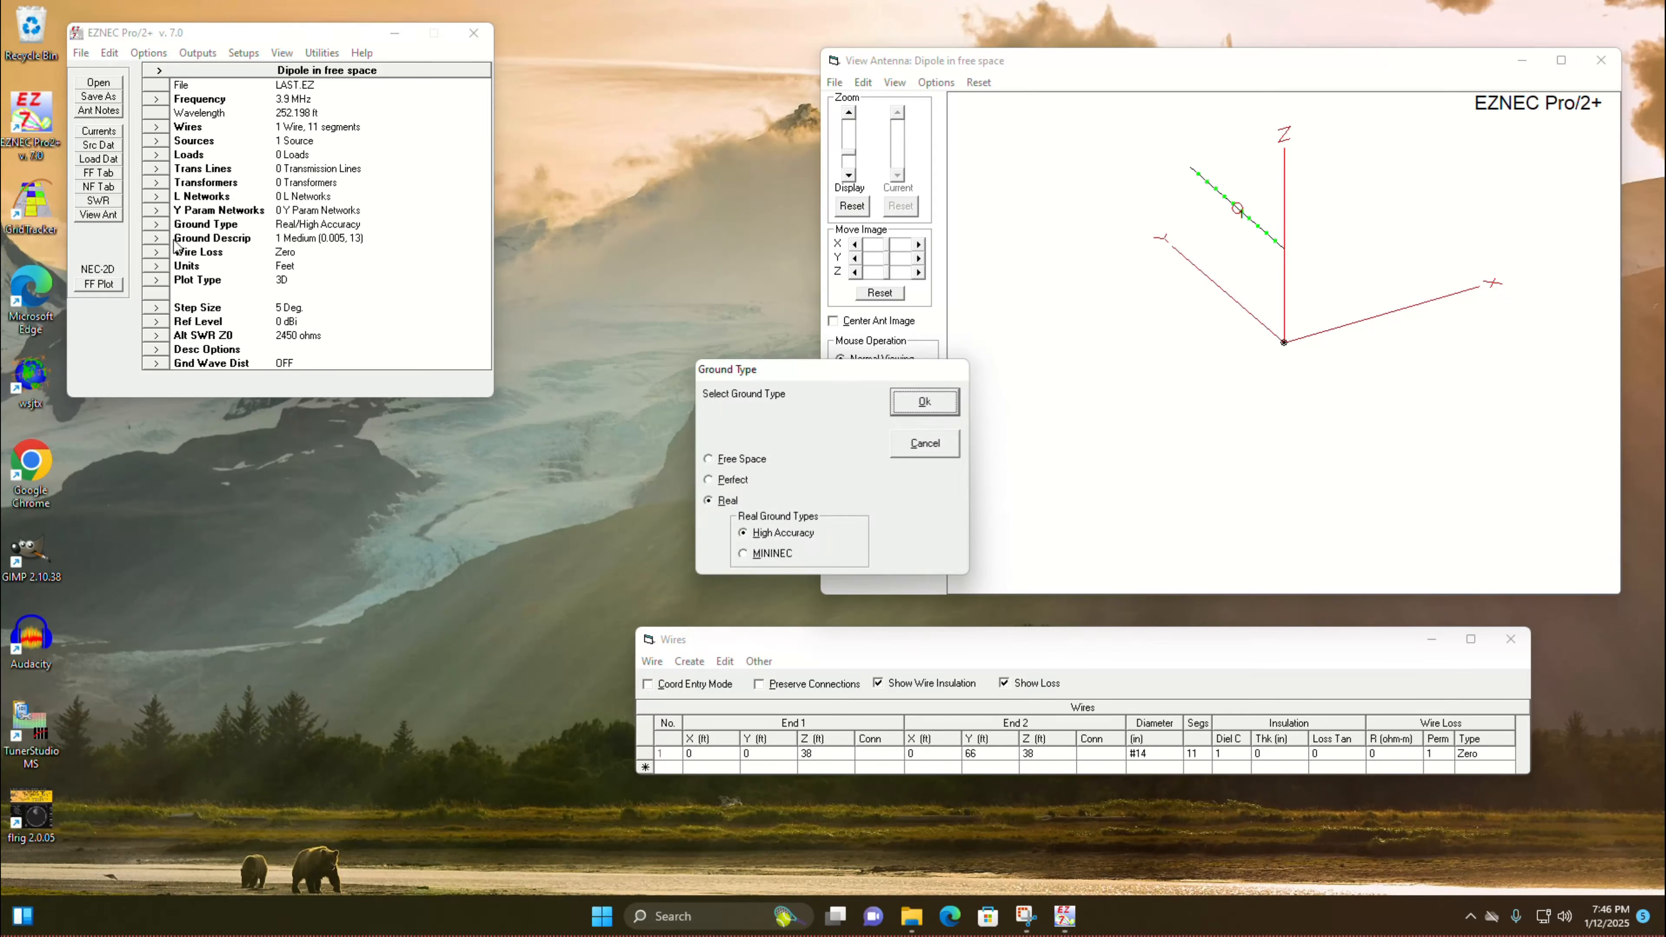
left_click(712, 462)
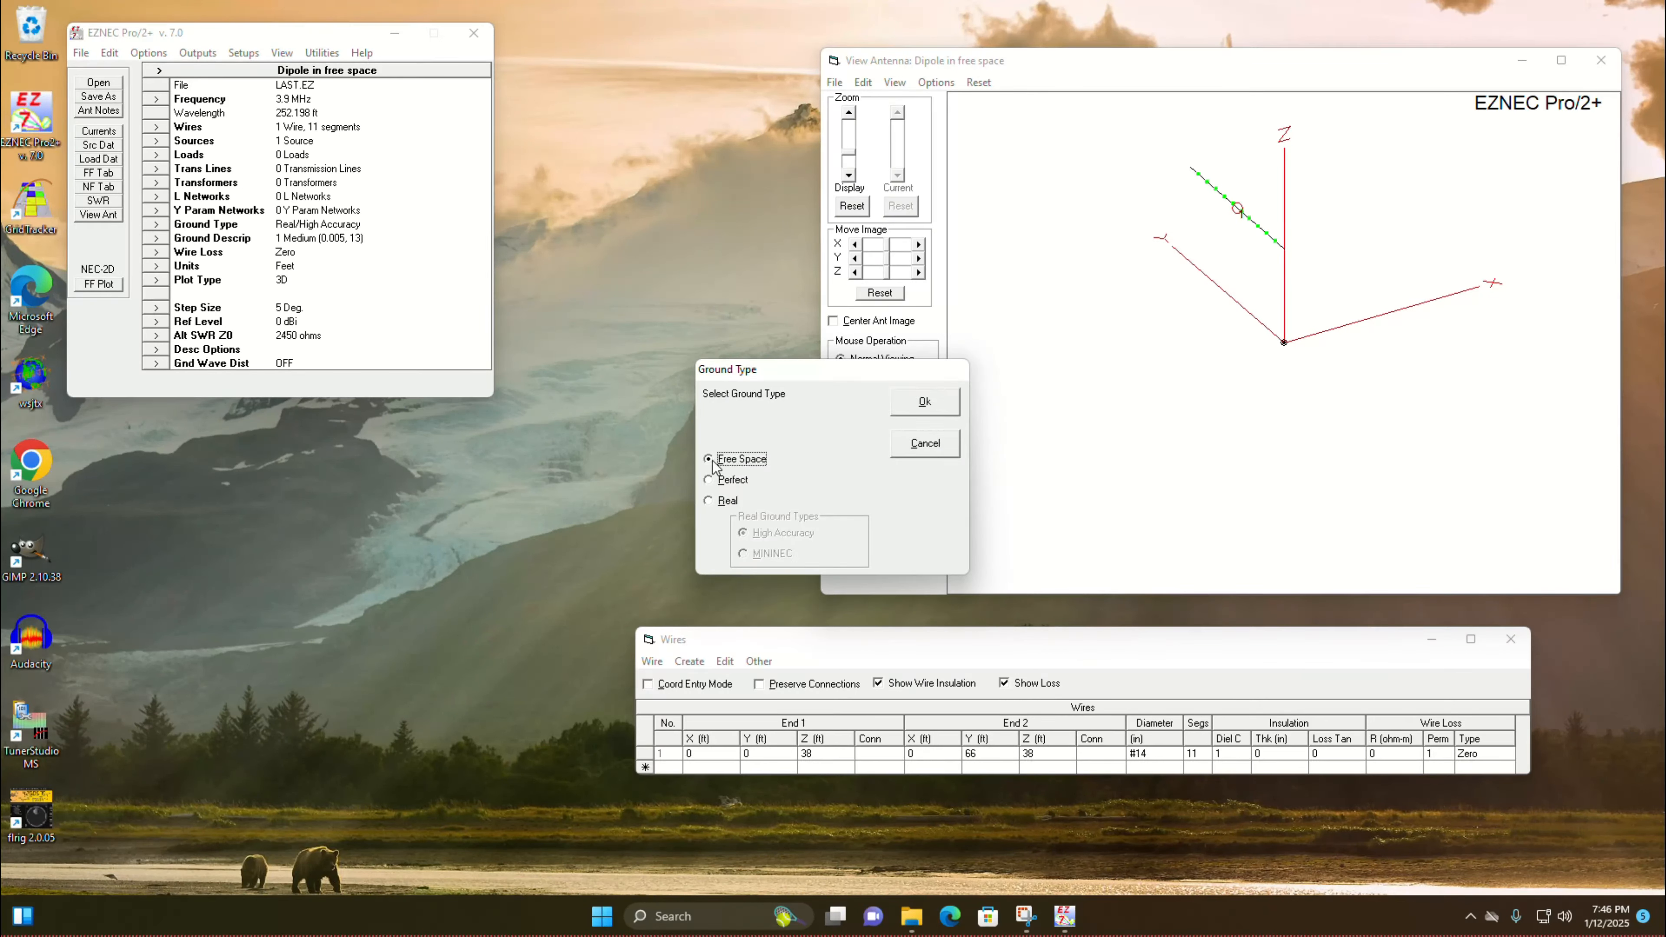
left_click(949, 409)
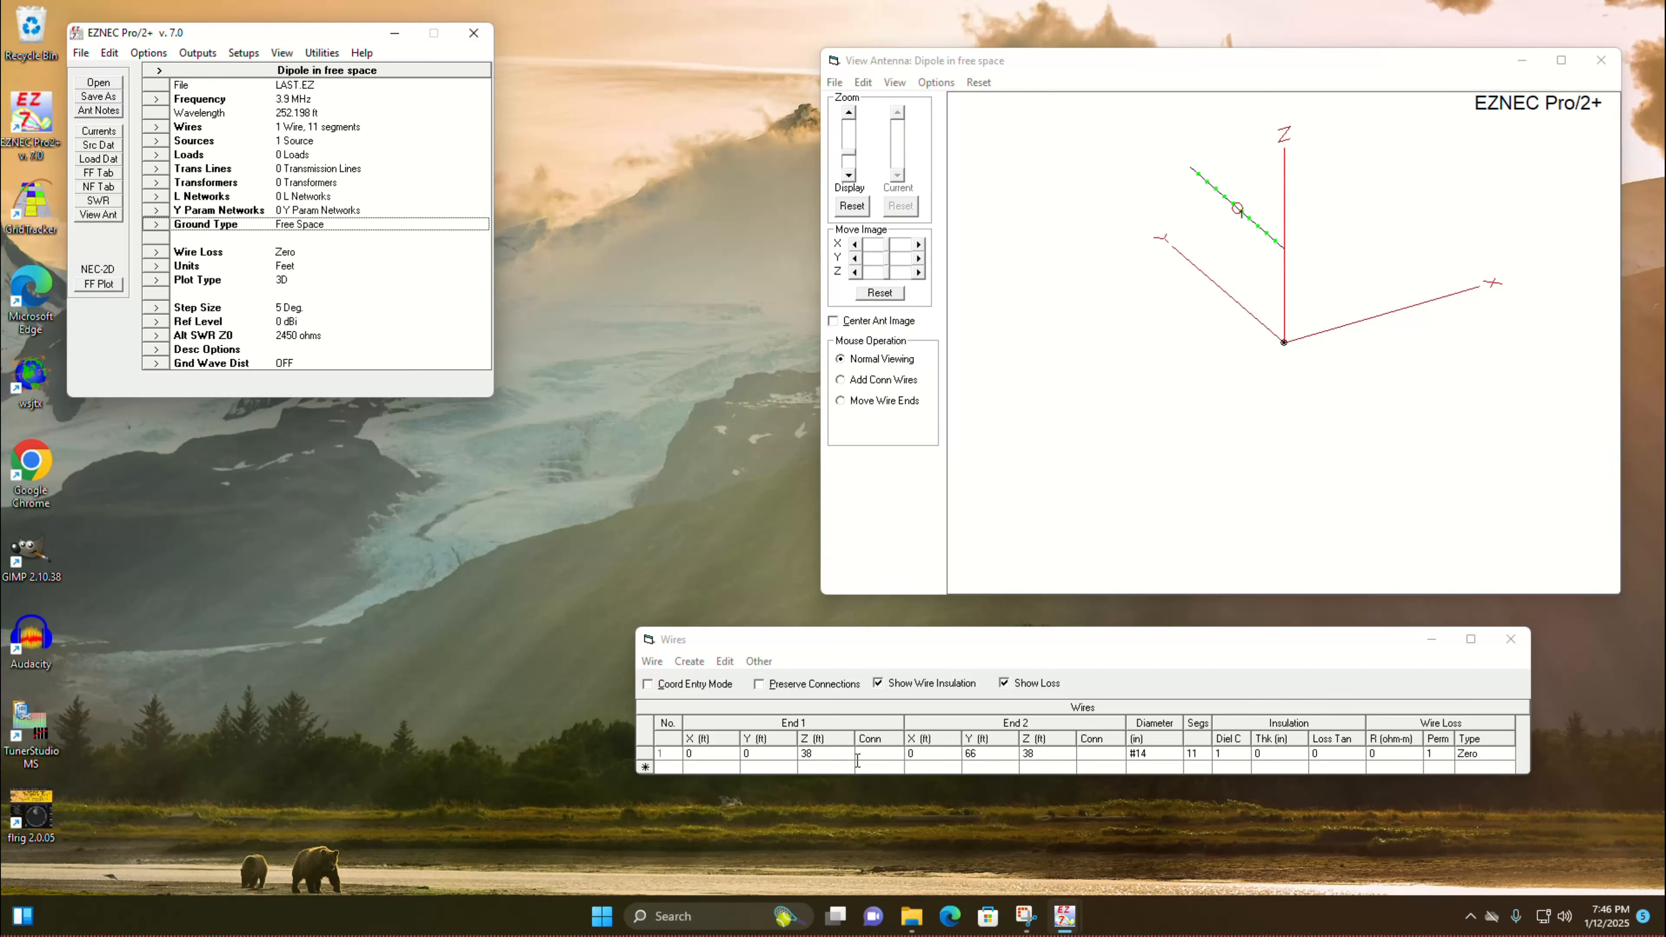
Step: Set the Z coordinates of both ends of wire 1 to 0 ft
left_click(820, 753)
type("0")
left_click(1057, 755)
type("0")
key("Return")
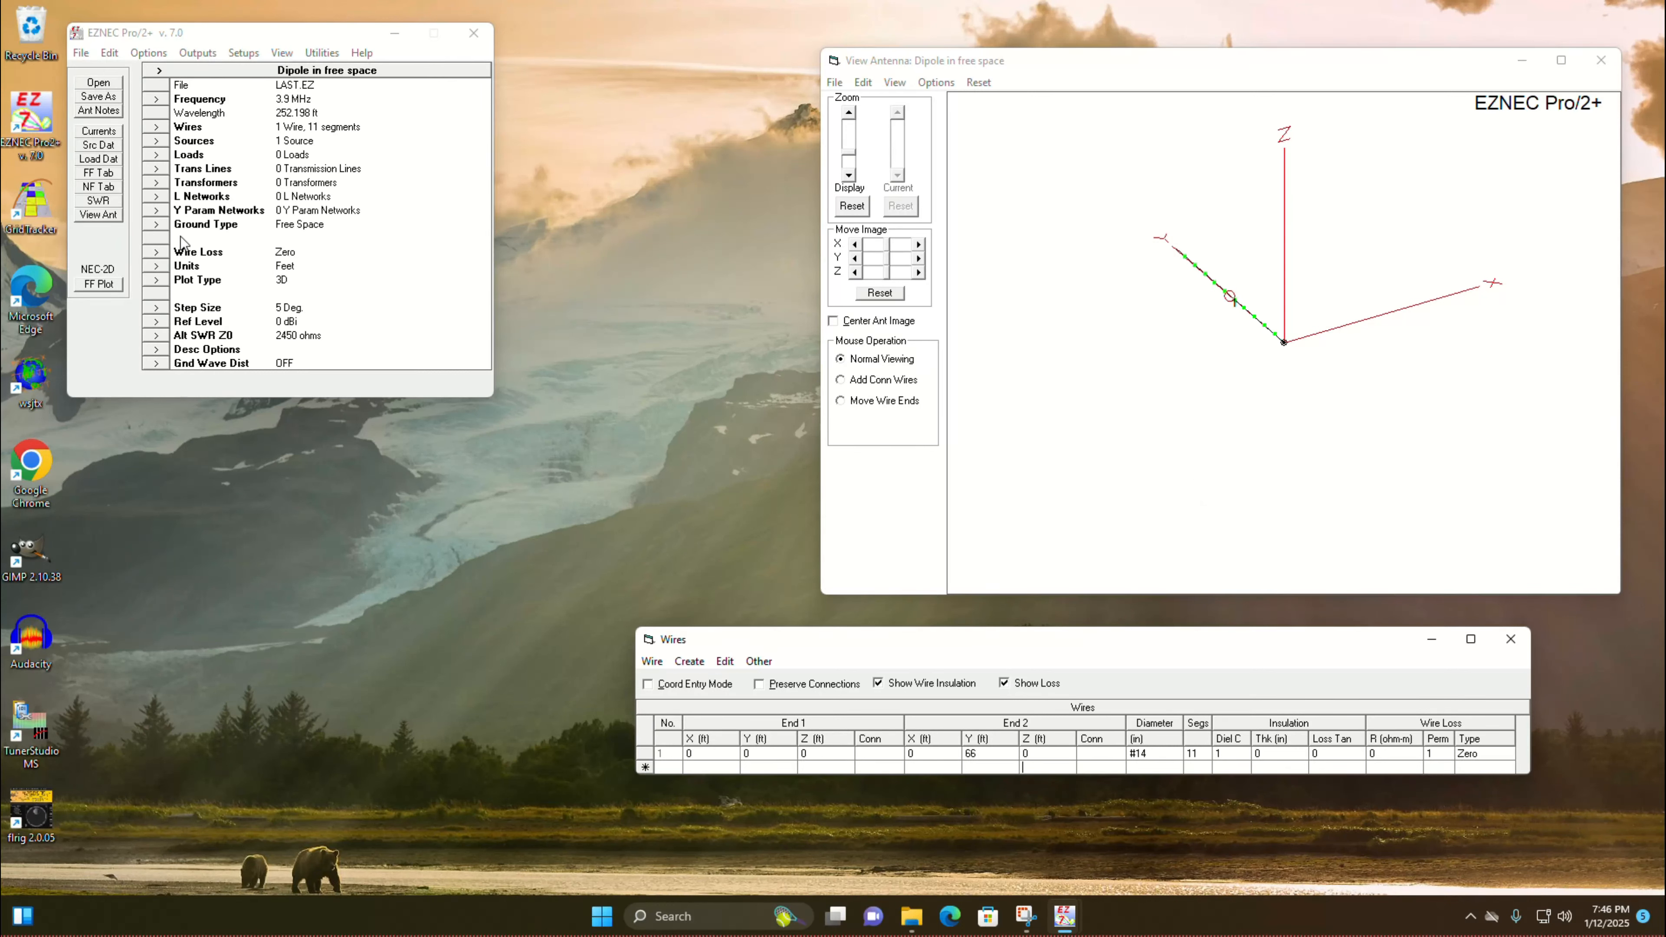
Step: Run the SWR sweep for the free-space dipole, read the values around the curve's minimum, and close the plot
left_click(99, 200)
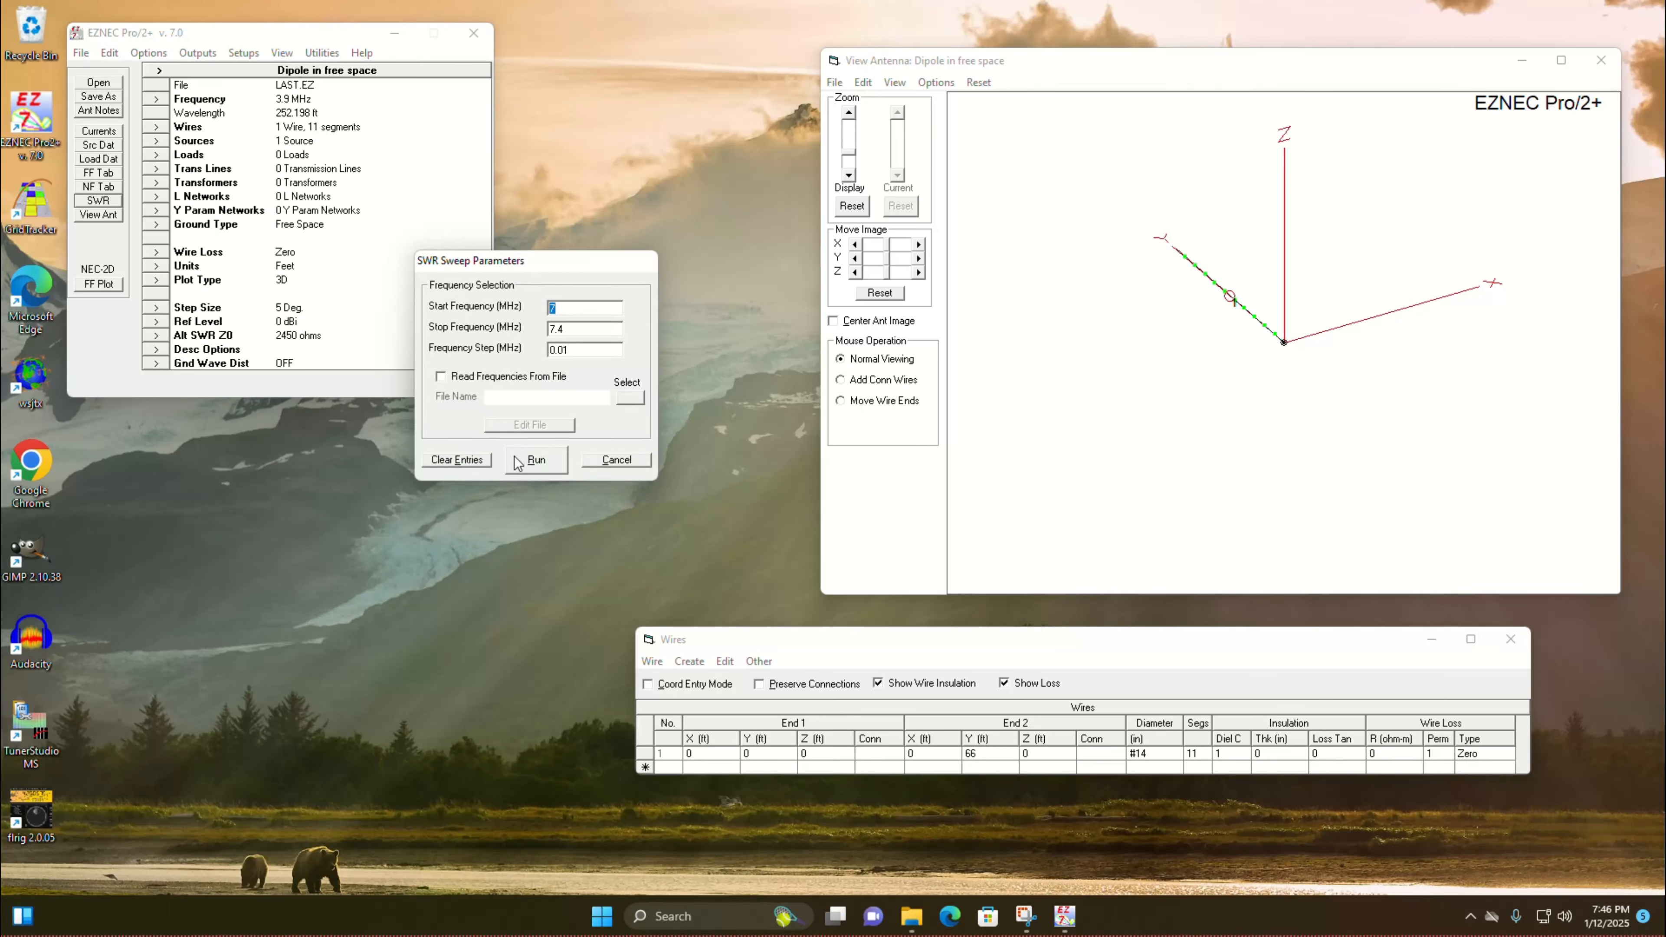
left_click(531, 459)
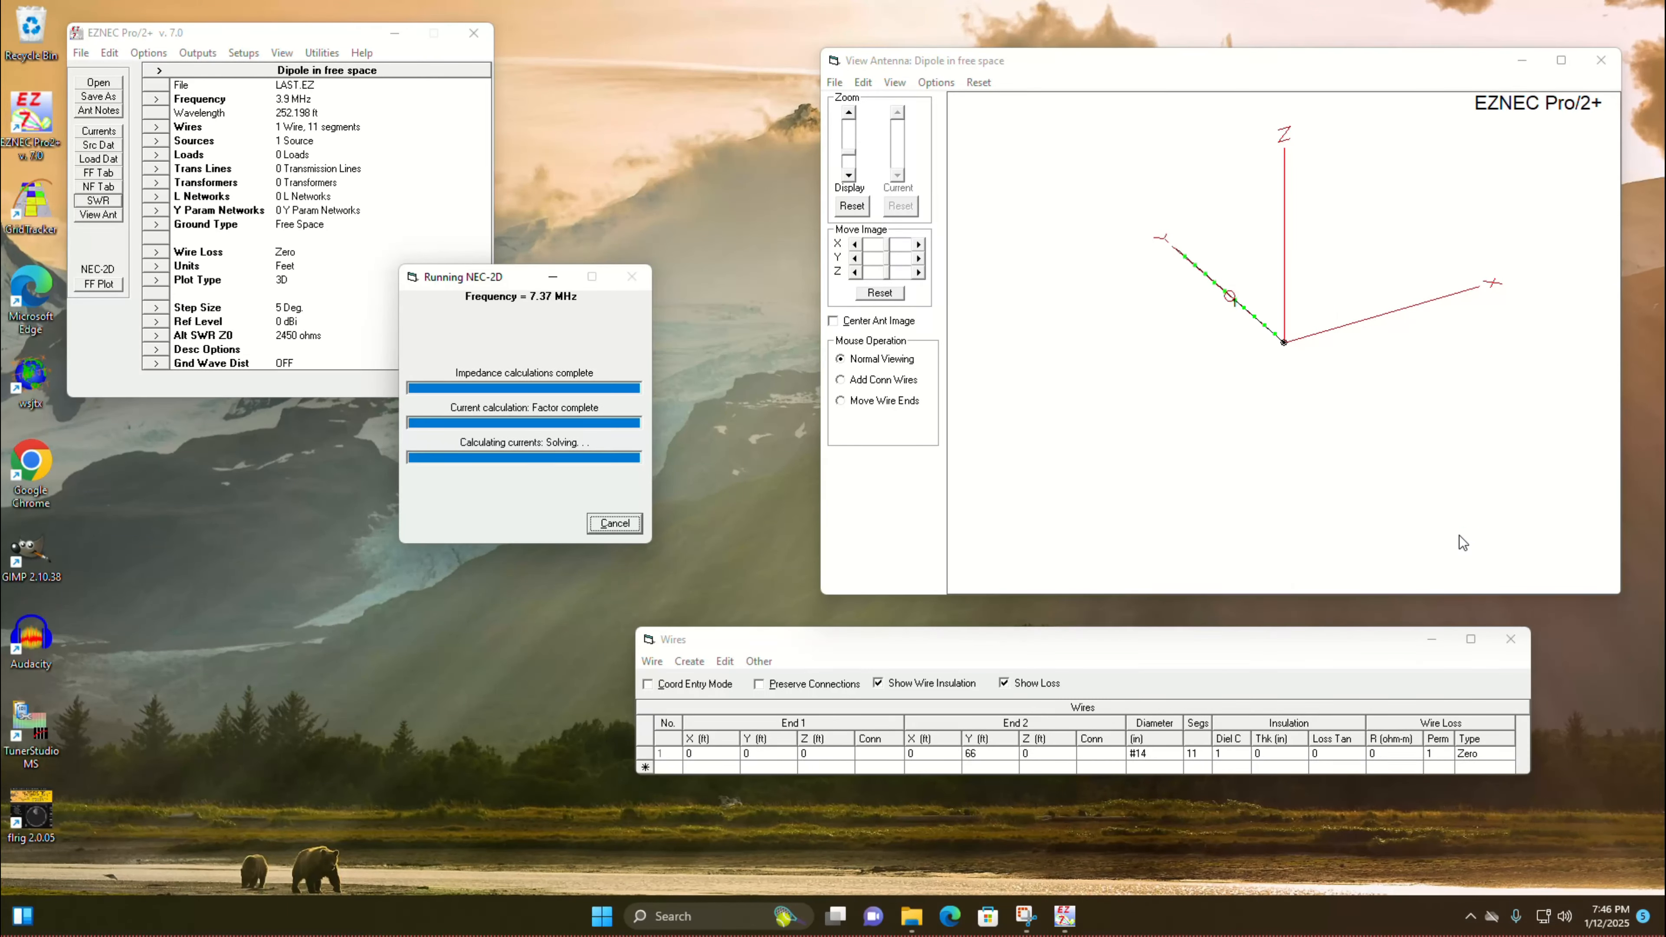
left_click(1026, 458)
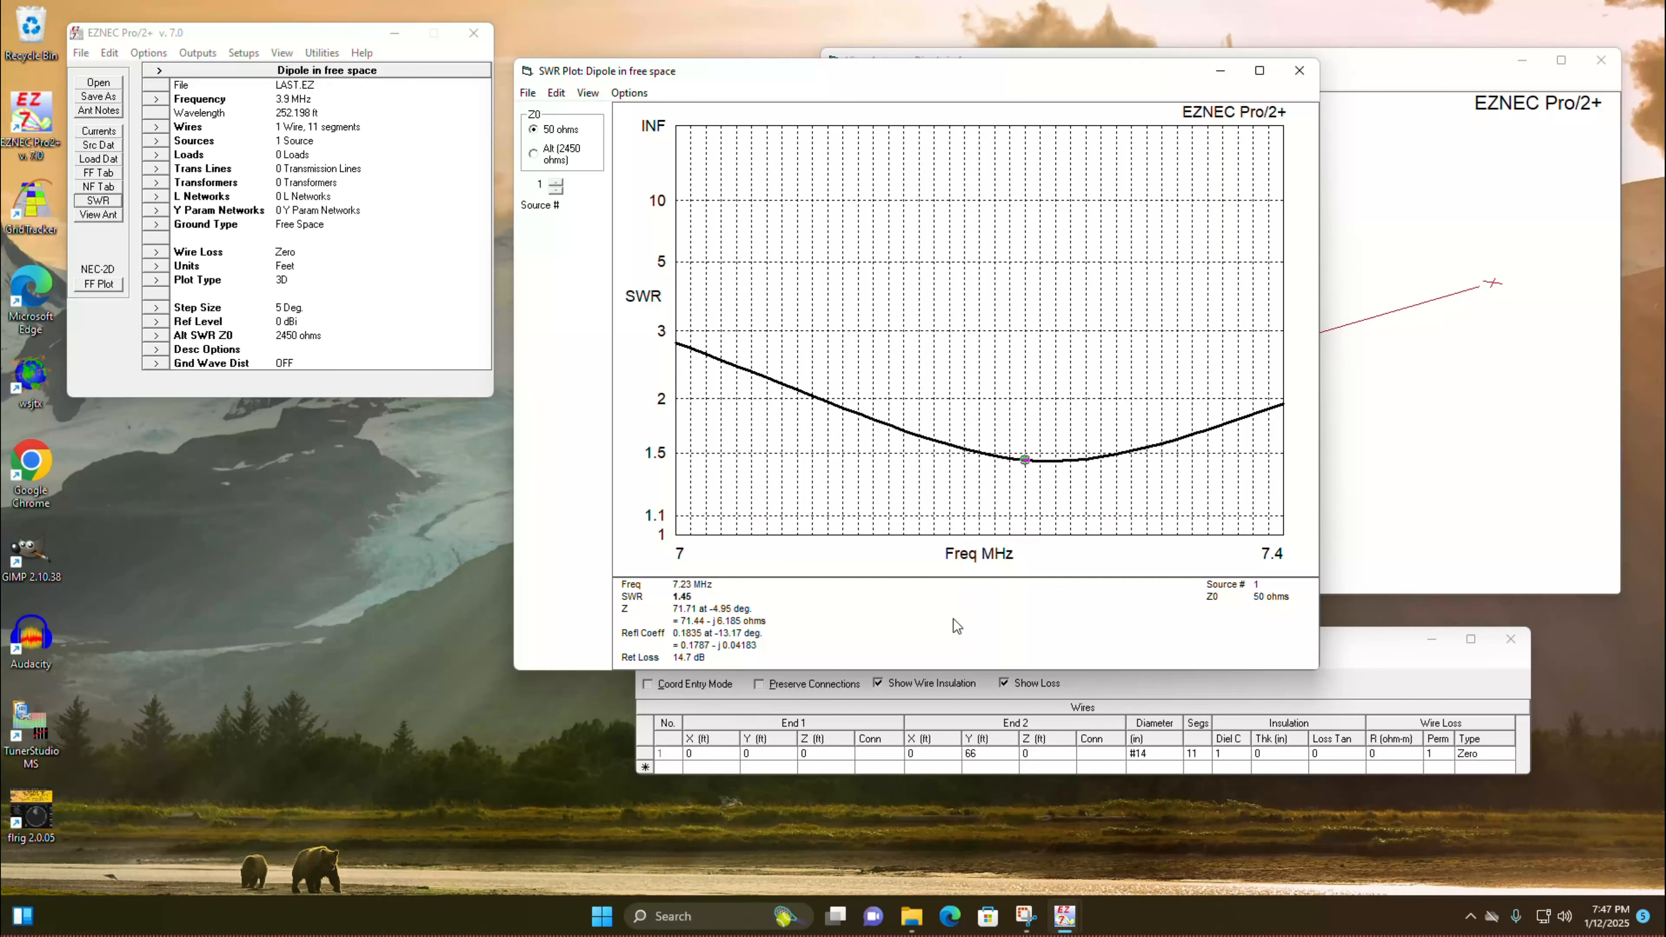
left_click(1055, 465)
left_click(993, 464)
left_click(1026, 465)
left_click(1039, 462)
left_click(1300, 70)
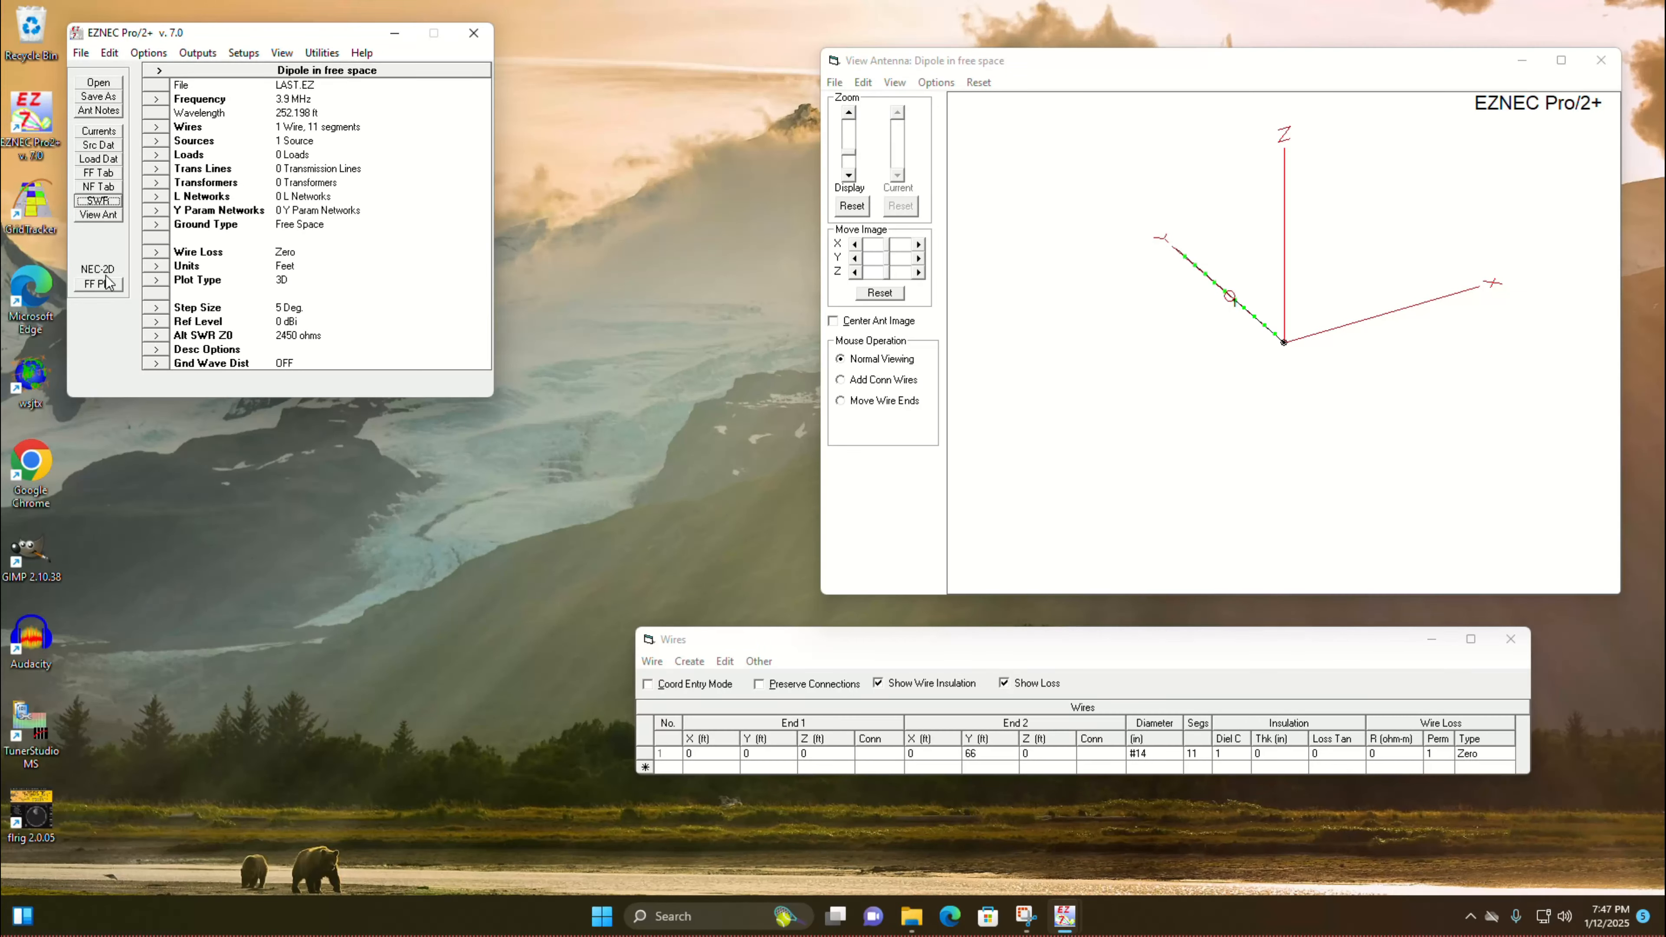
Step: Set the model's frequency to 7.2 MHz
left_click(156, 100)
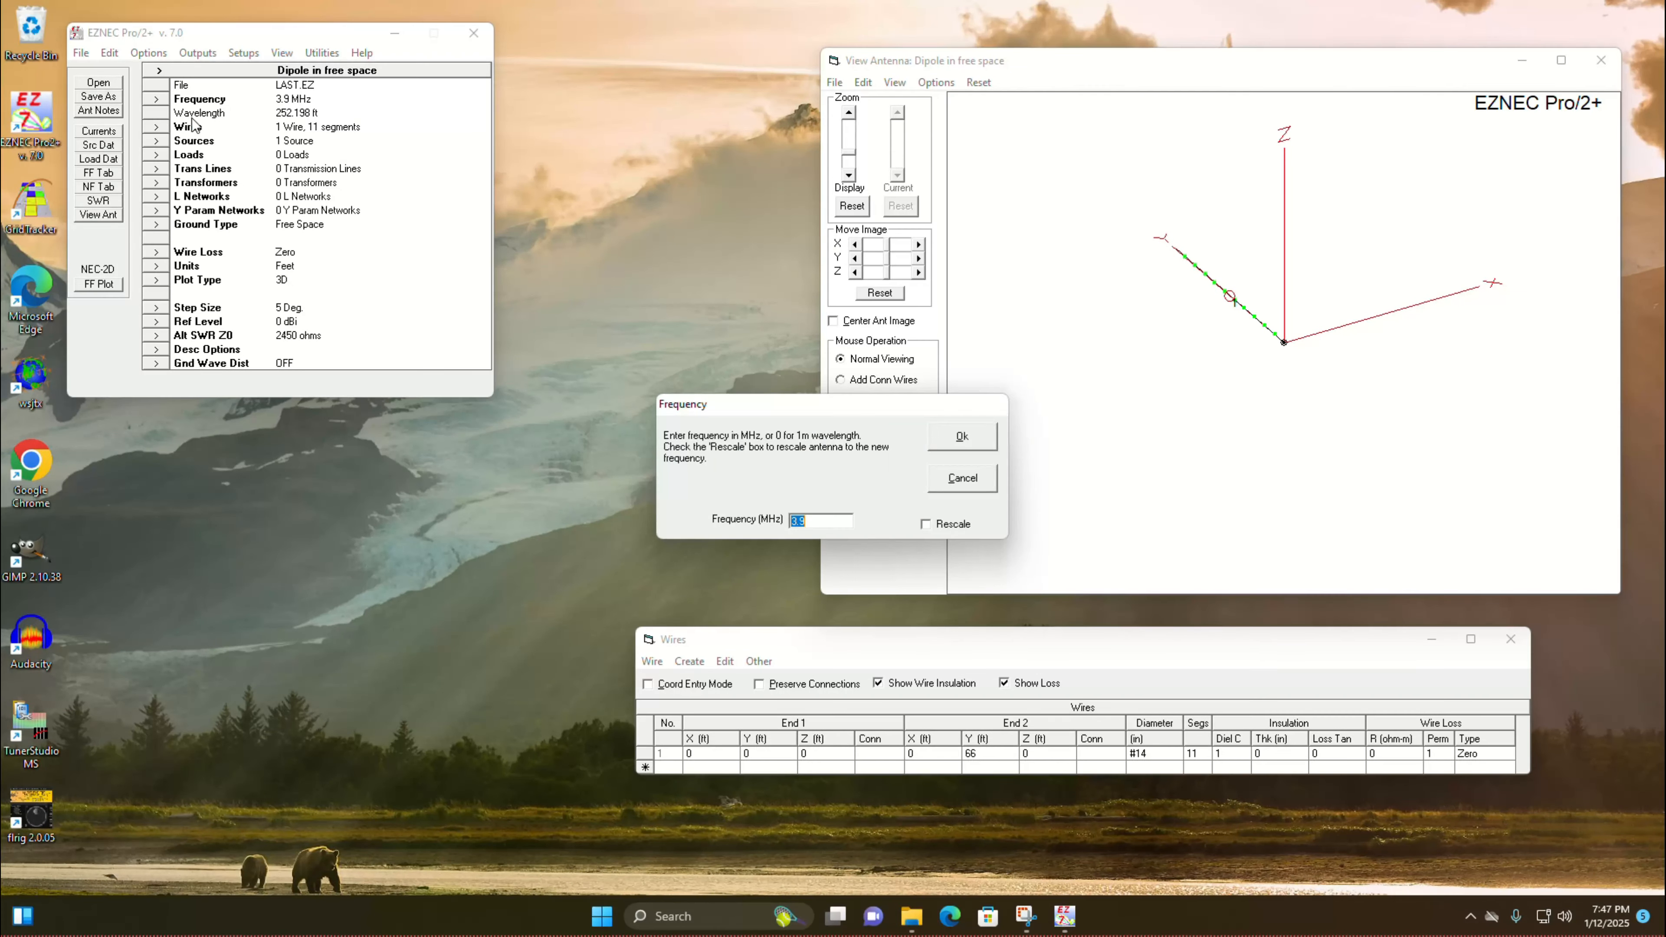
type("7.2")
key("Return")
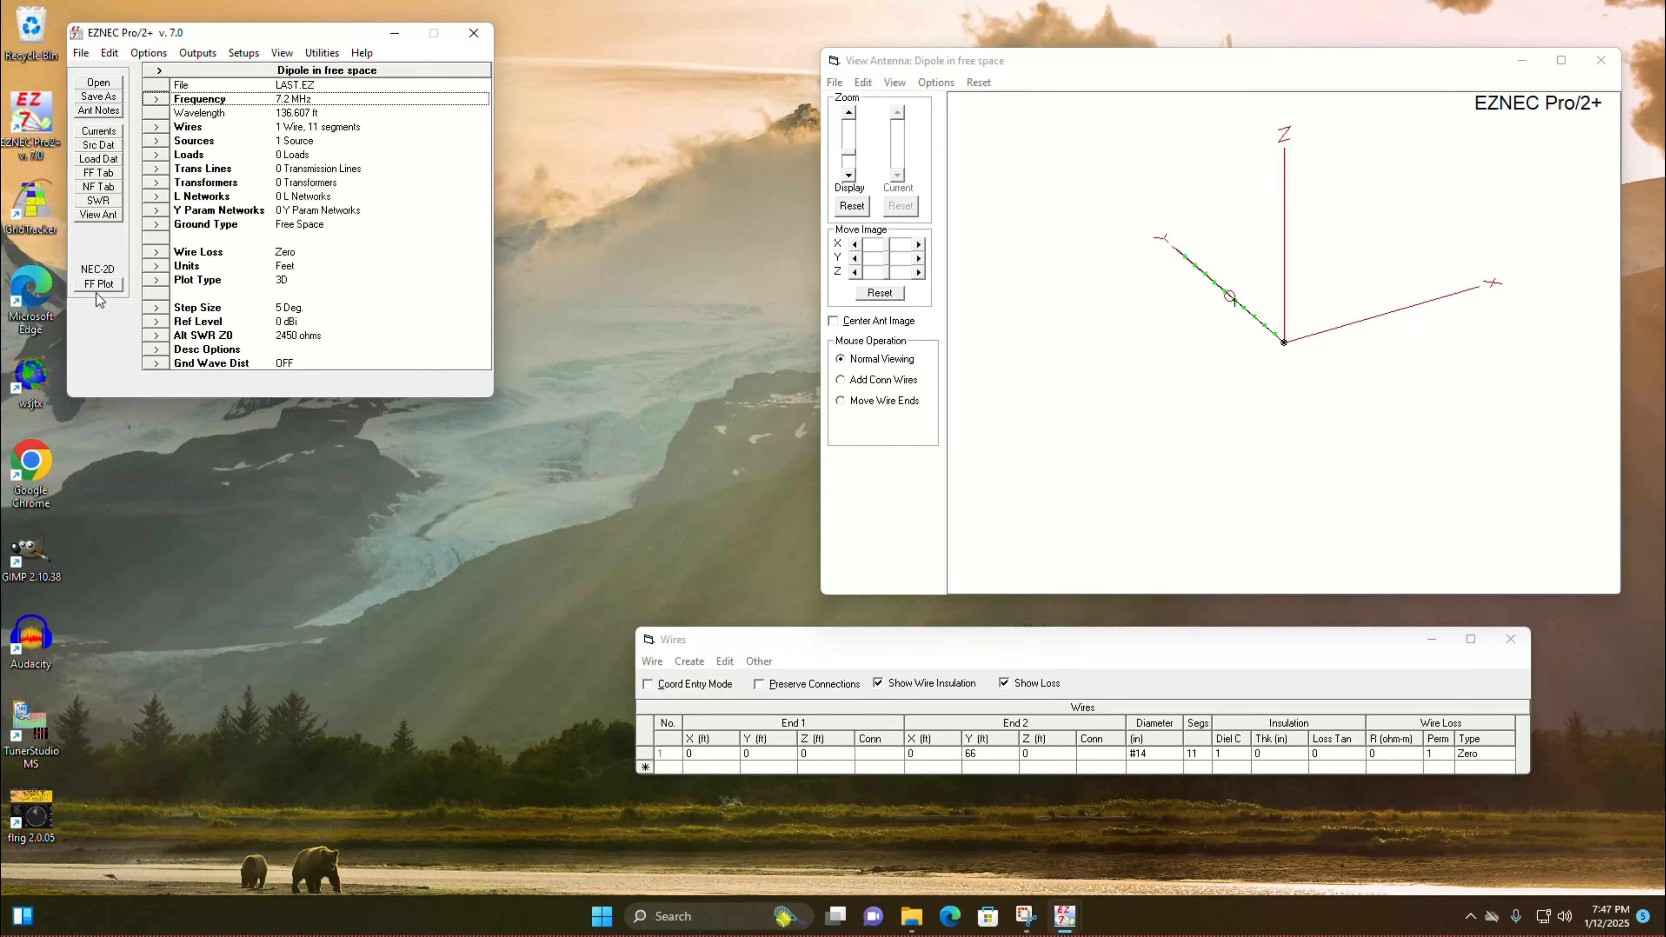
Step: Generate the 3D far-field plot of the horizontal dipole, enlarge it to examine the pattern, and close it
left_click(105, 287)
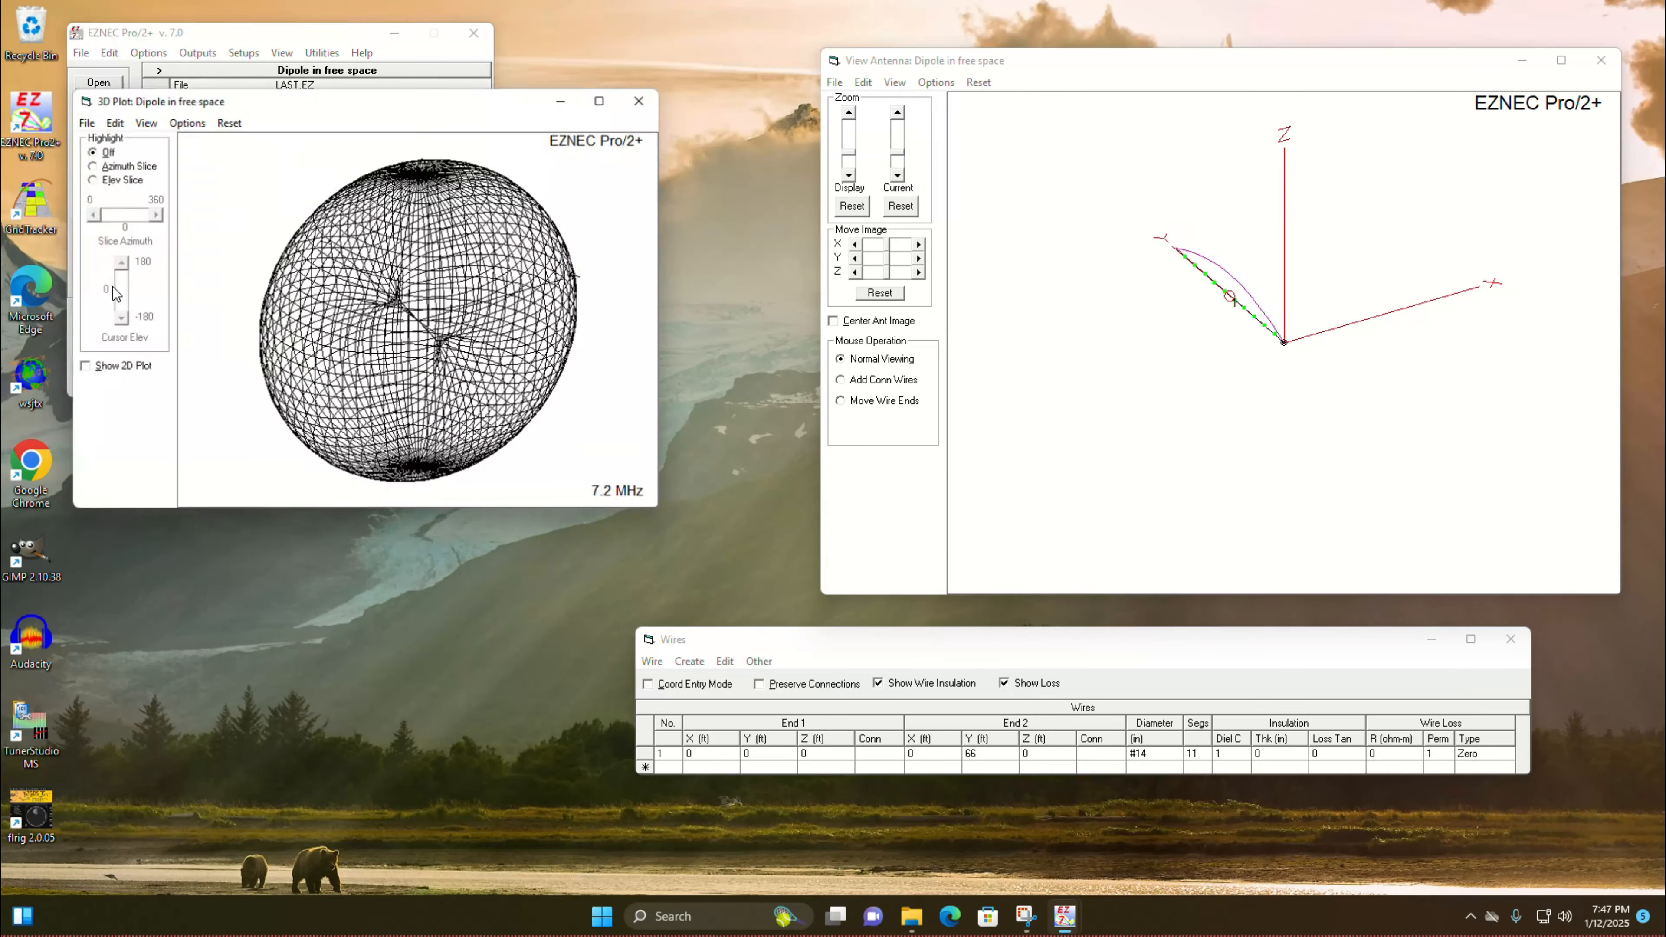
left_click_drag(382, 99, 583, 71)
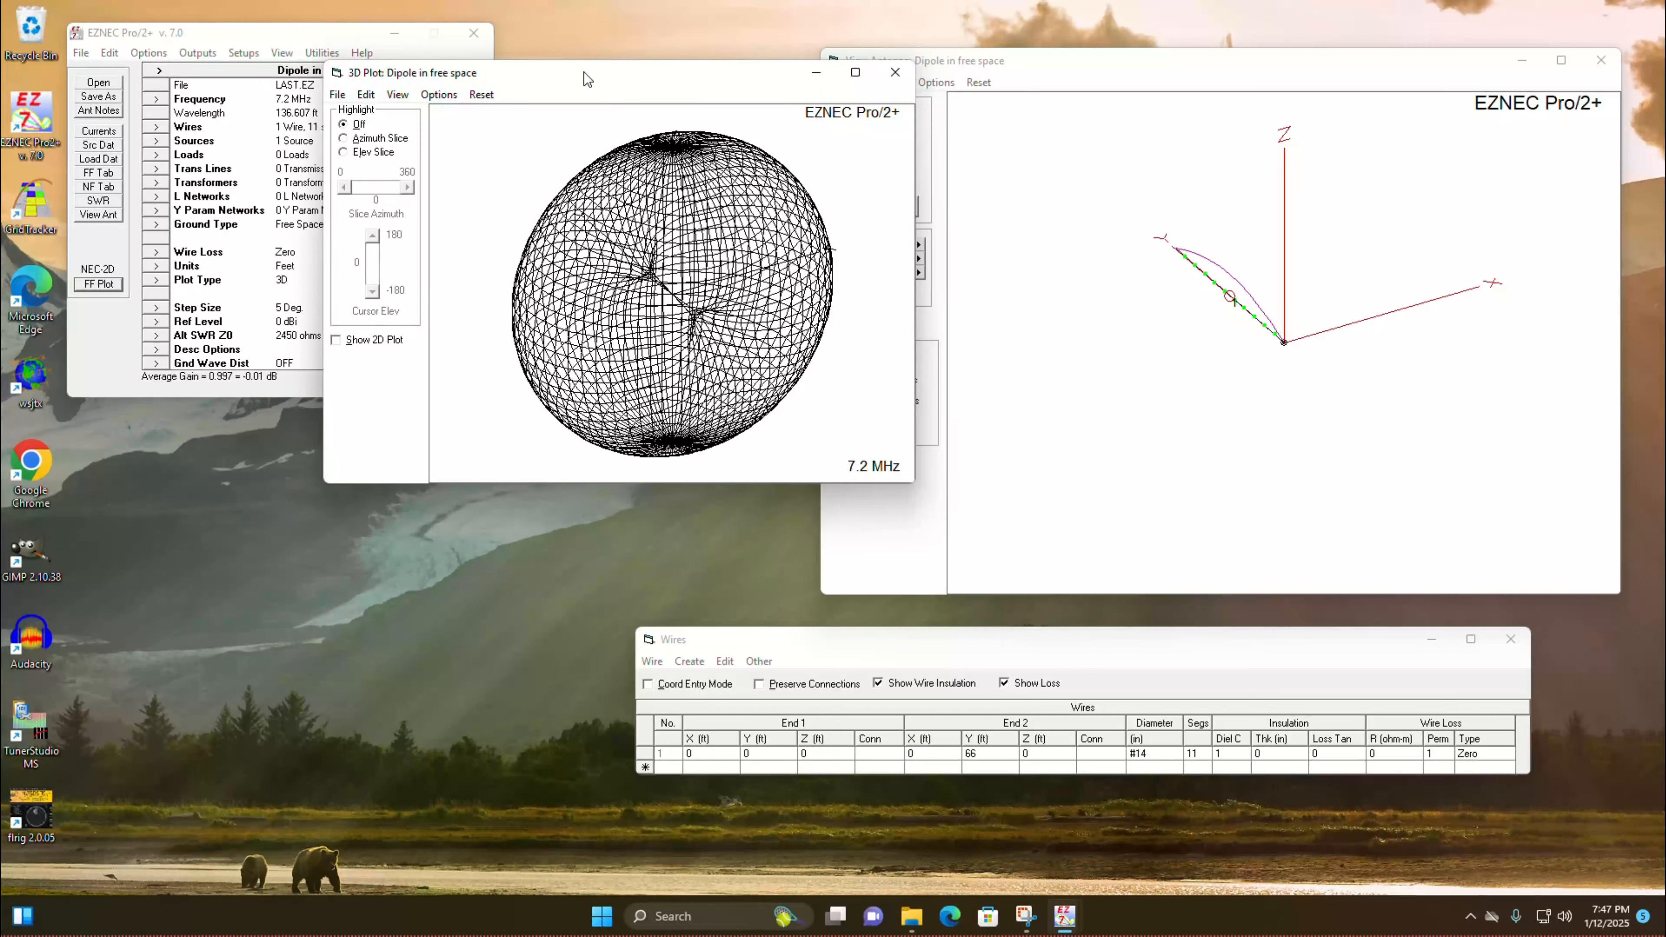
left_click_drag(913, 491, 1109, 664)
mouse_move(741, 247)
left_mouse_down()
mouse_move(811, 305)
mouse_move(774, 355)
mouse_move(711, 276)
mouse_move(693, 199)
mouse_move(792, 263)
mouse_move(758, 301)
mouse_move(719, 267)
left_mouse_up()
left_click_drag(812, 293, 799, 282)
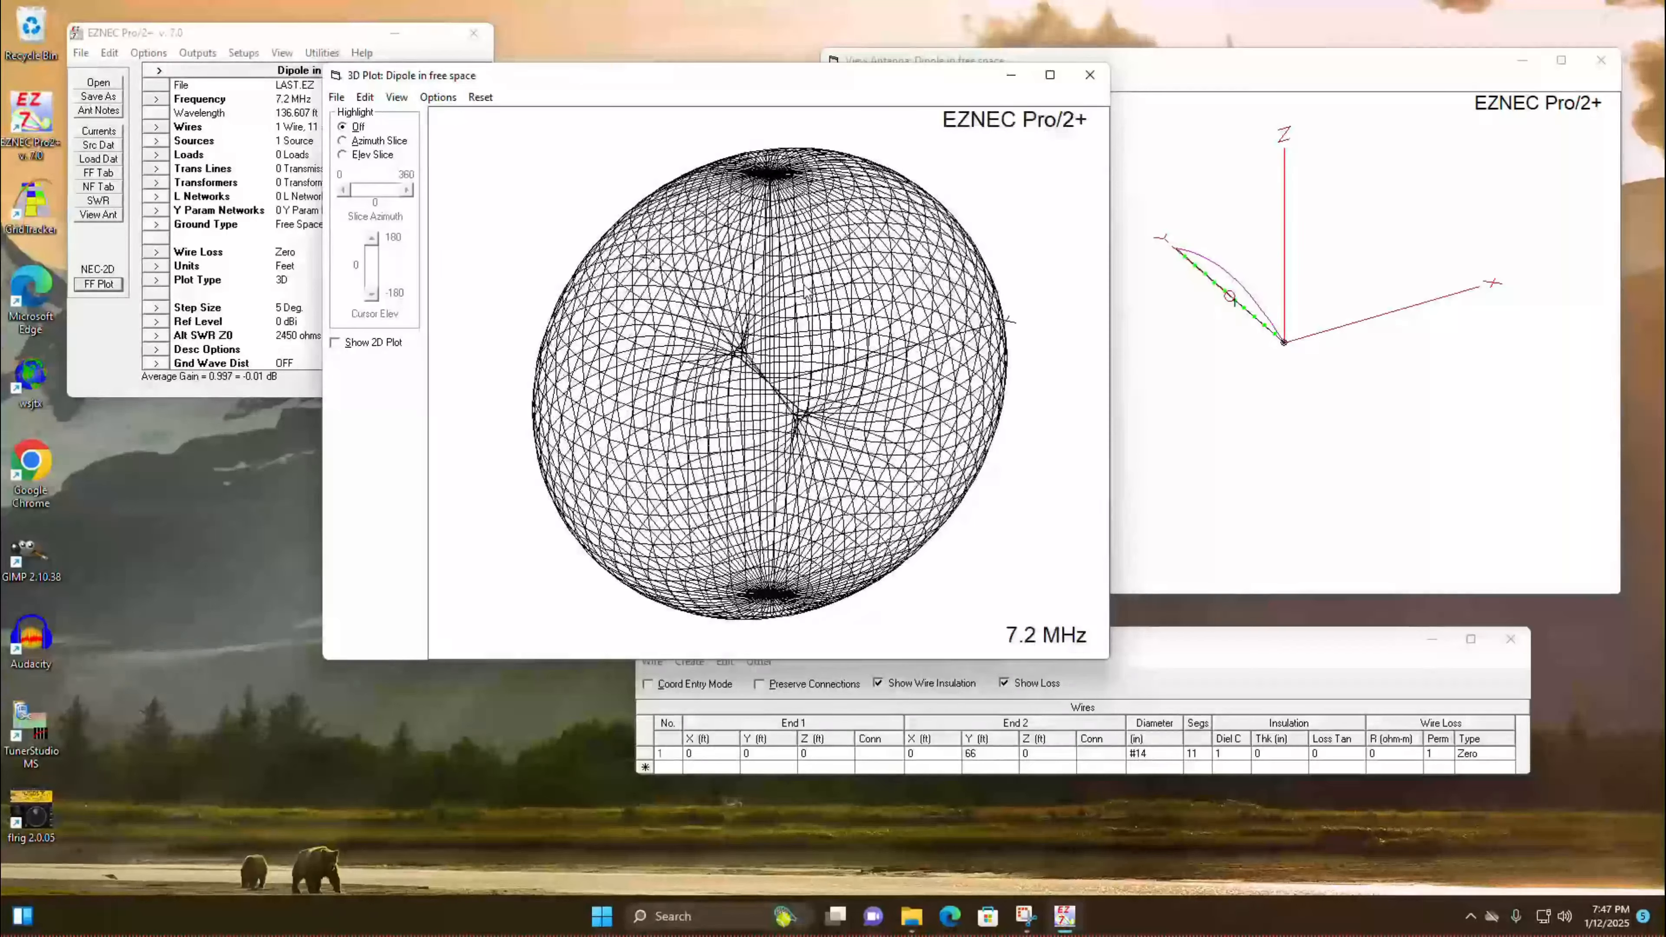
left_click(1090, 75)
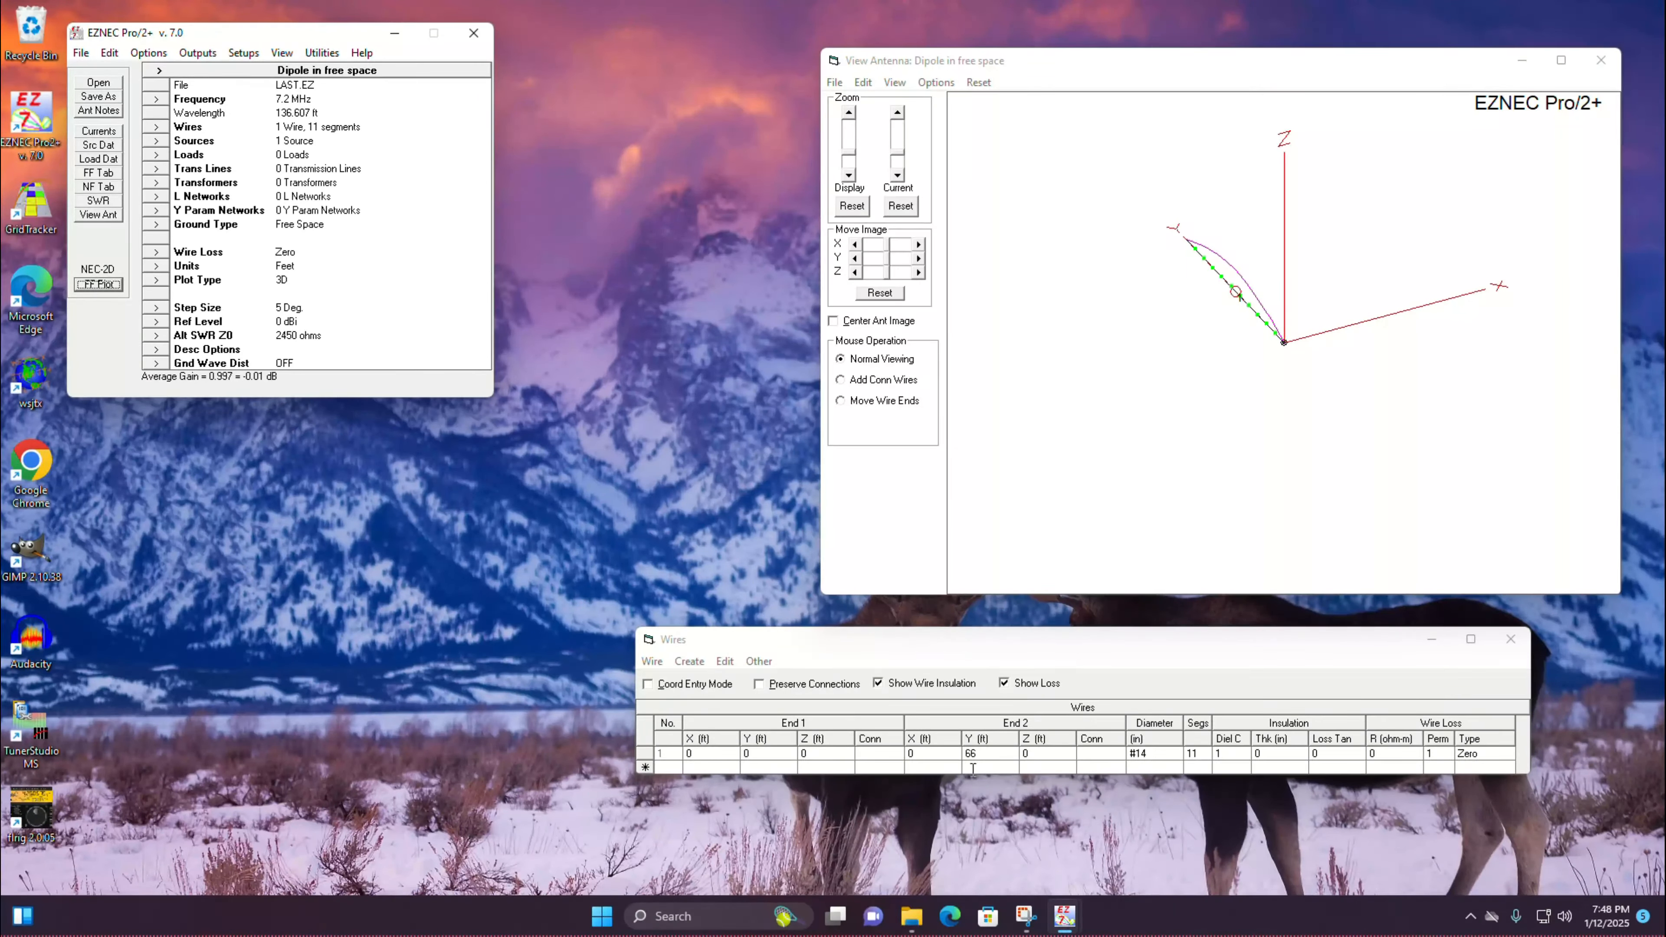
Step: Make wire 1 vertical by setting End 1 Z to -33 ft, End 2 Z to 33 ft and End 2 Y to 0
left_click(831, 756)
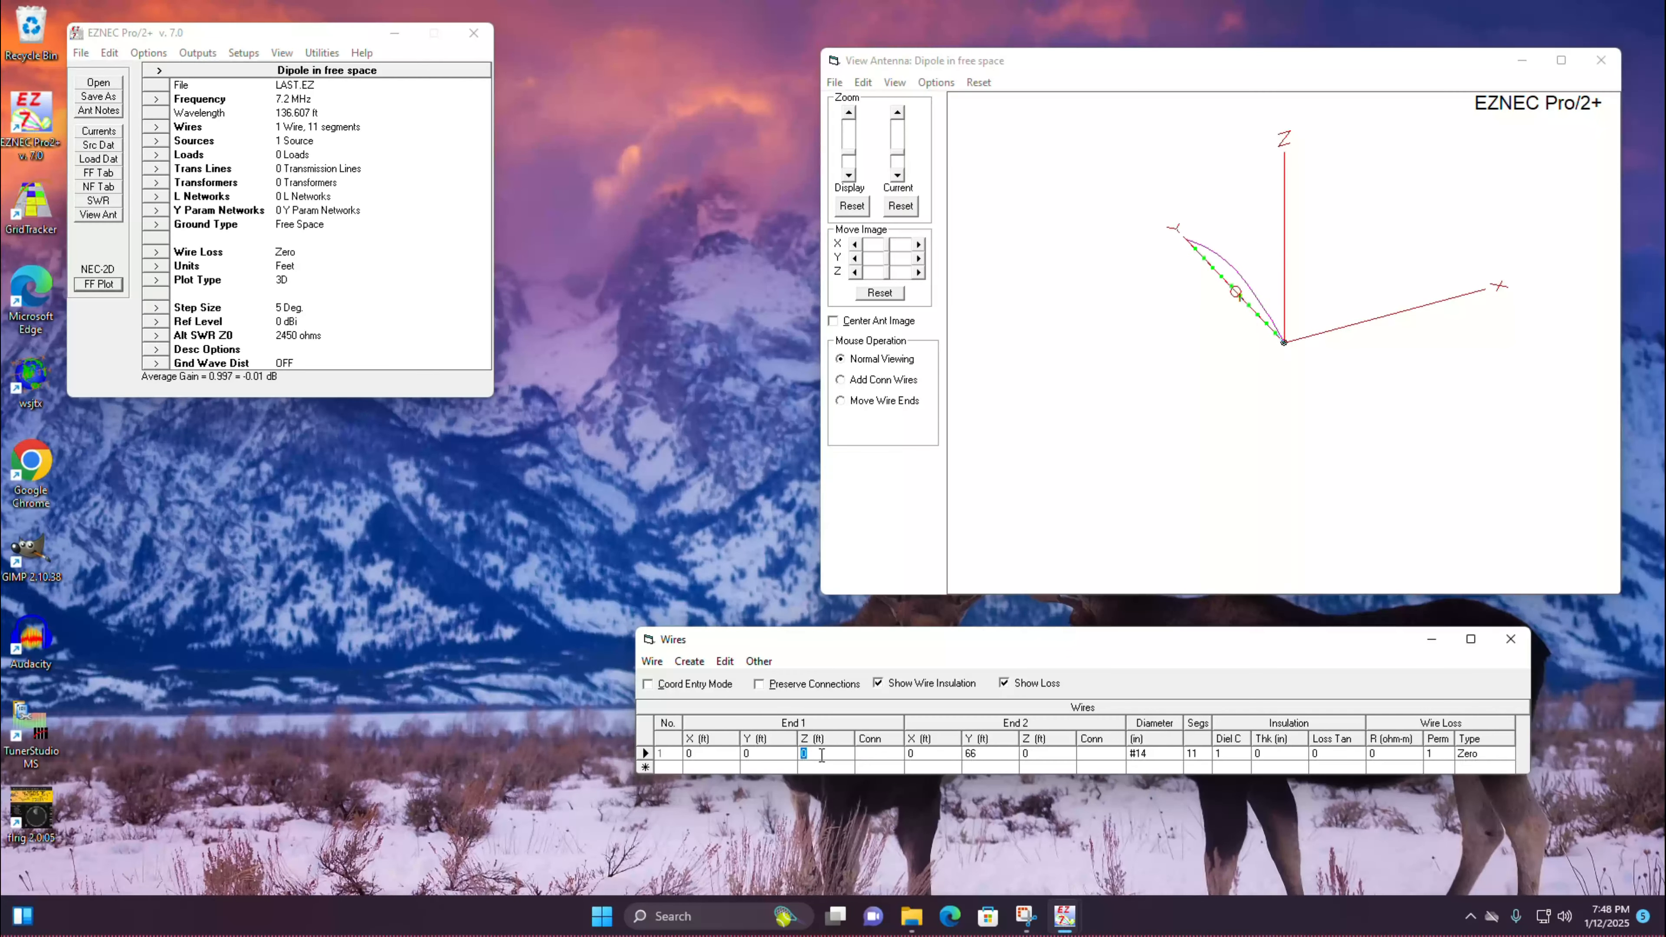
type("-33")
left_click(1056, 754)
type("33")
left_click(987, 753)
type("00")
left_click(994, 767)
mouse_move(1178, 333)
left_mouse_down()
mouse_move(1166, 323)
mouse_move(1185, 304)
mouse_move(1227, 301)
mouse_move(1157, 309)
mouse_move(1211, 319)
mouse_move(1191, 296)
mouse_move(1191, 348)
left_mouse_up()
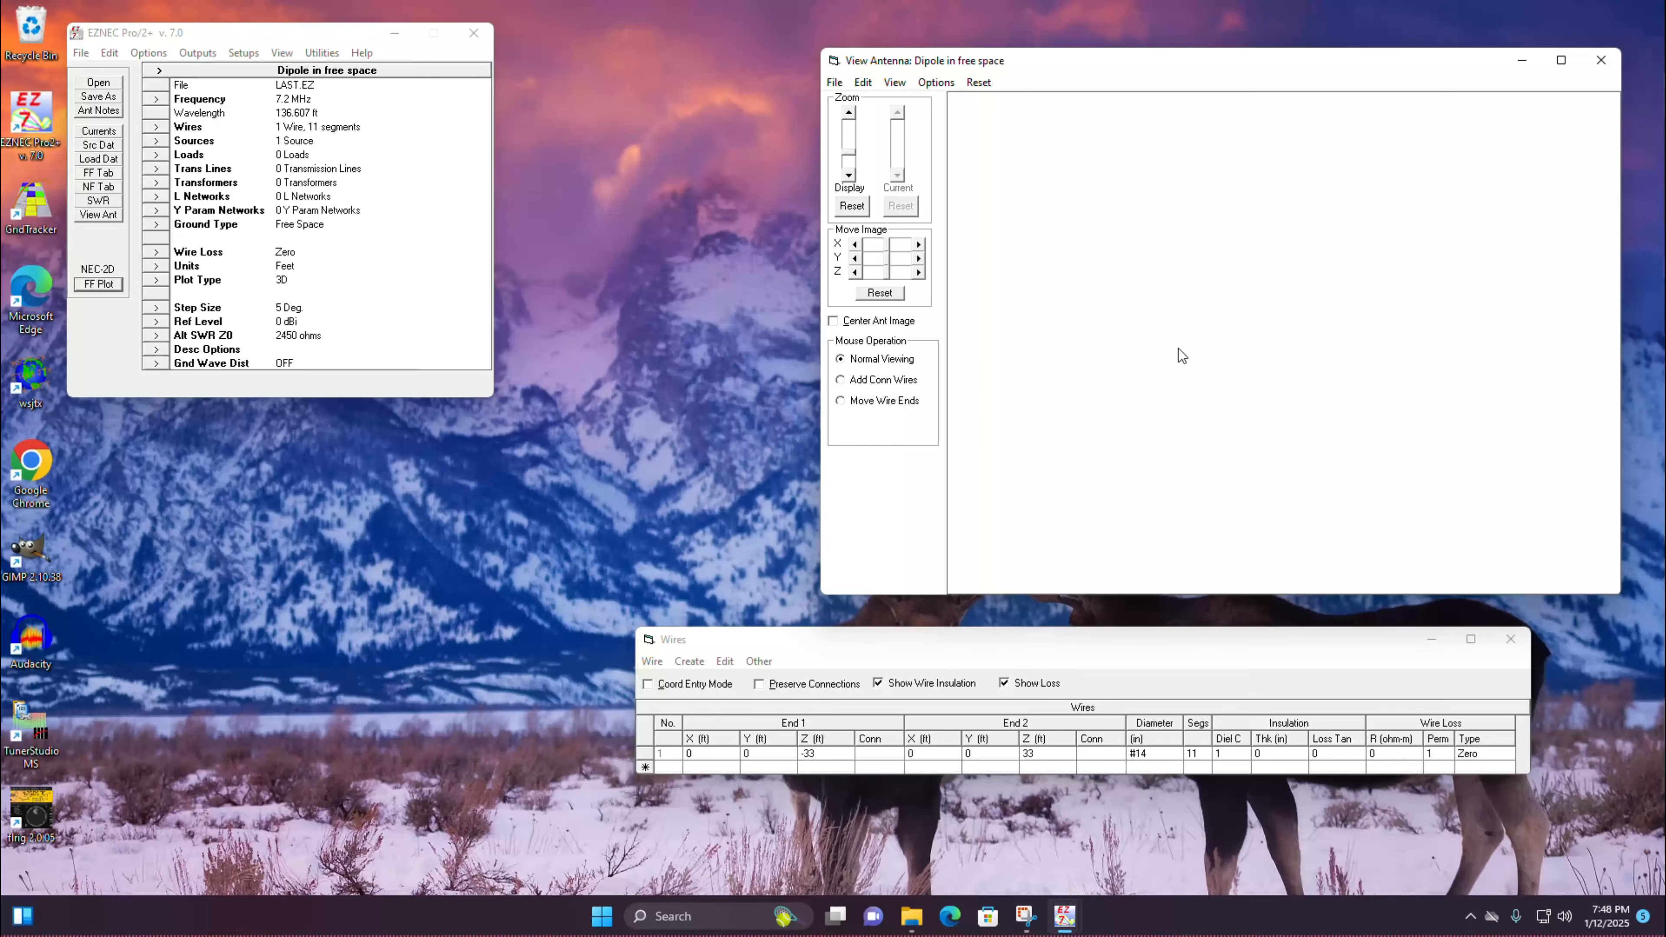
left_click_drag(1181, 358, 1207, 412)
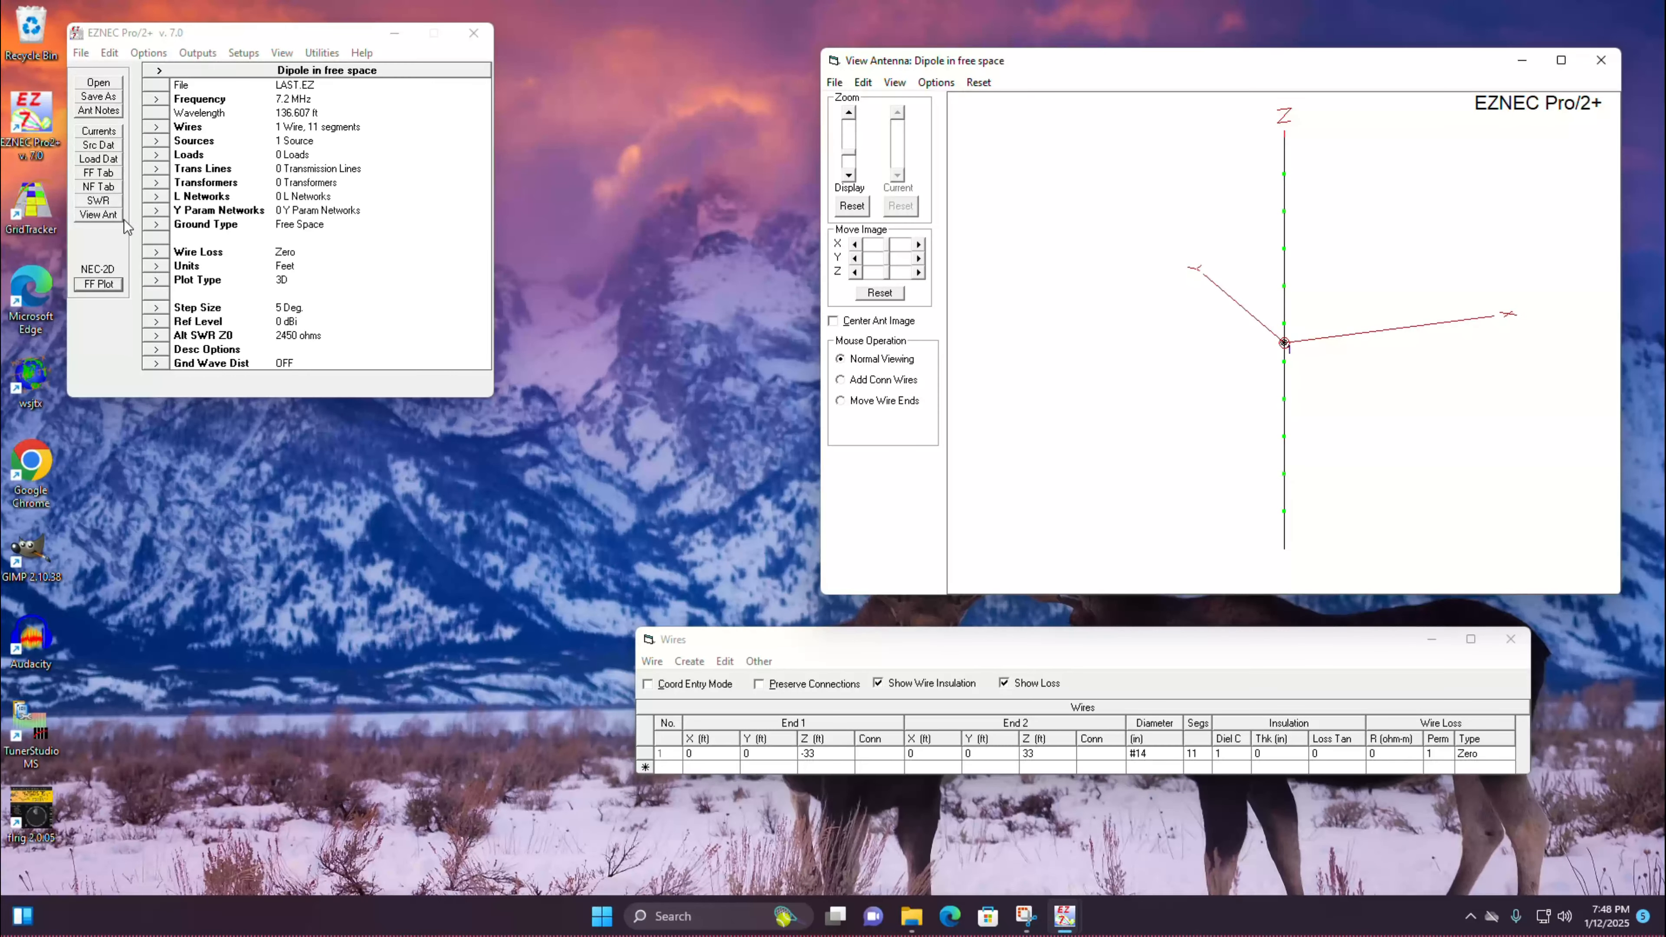
Step: Run the SWR sweep for the vertical dipole, read the values near the curve's minimum, and close the plot
left_click(108, 201)
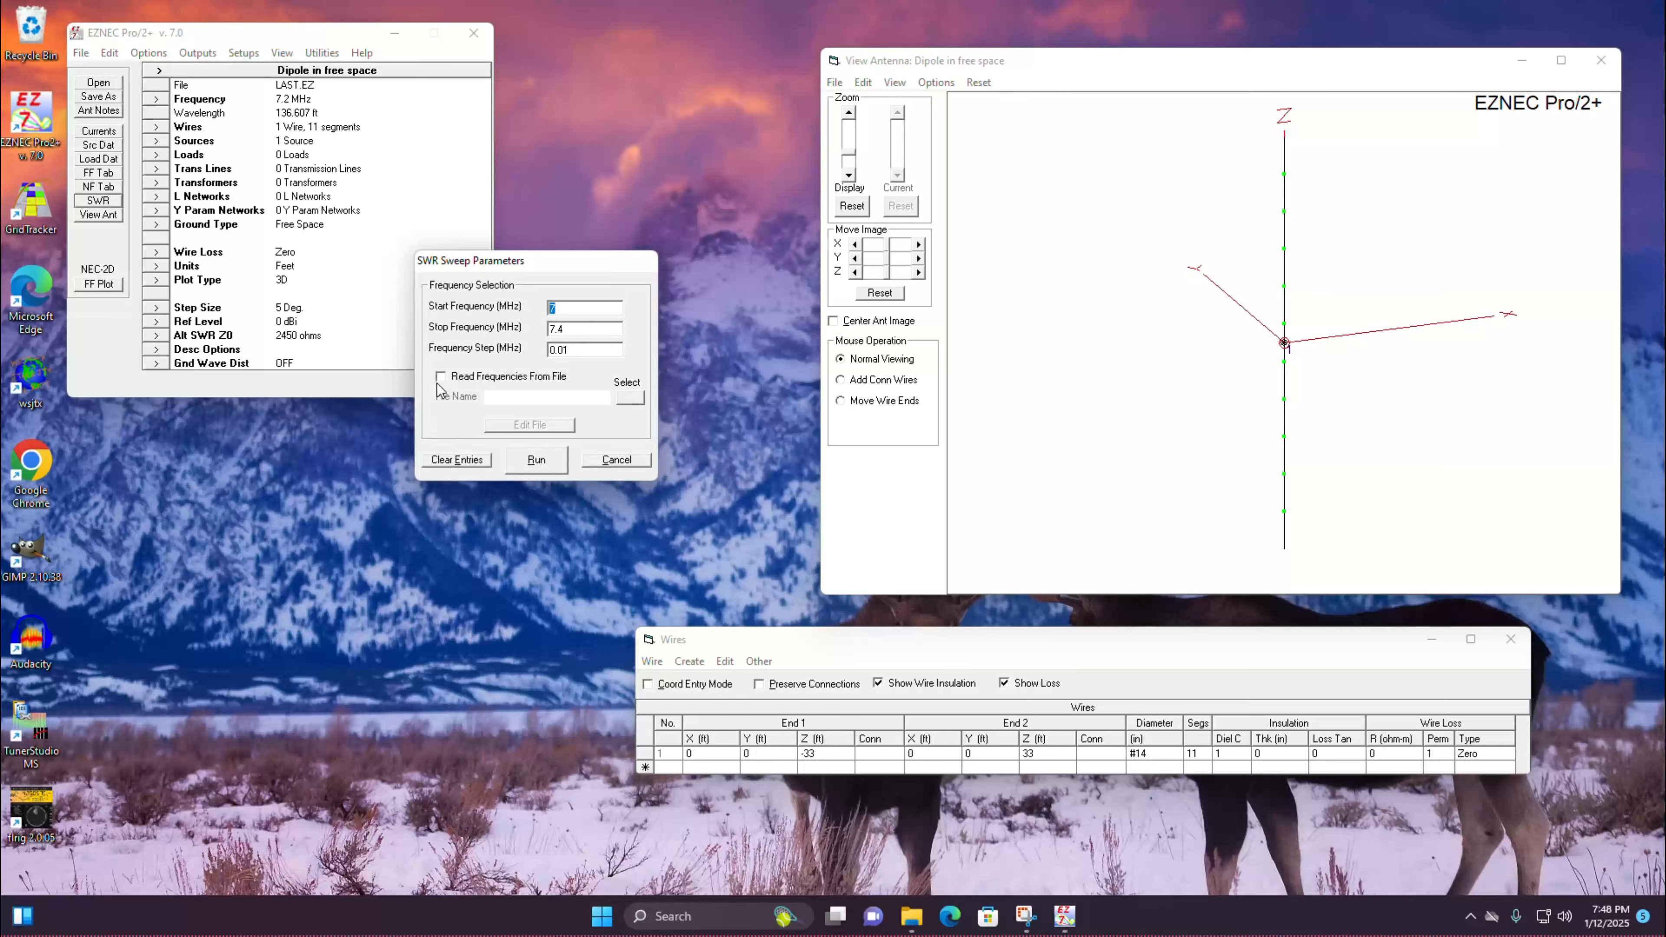
left_click(538, 462)
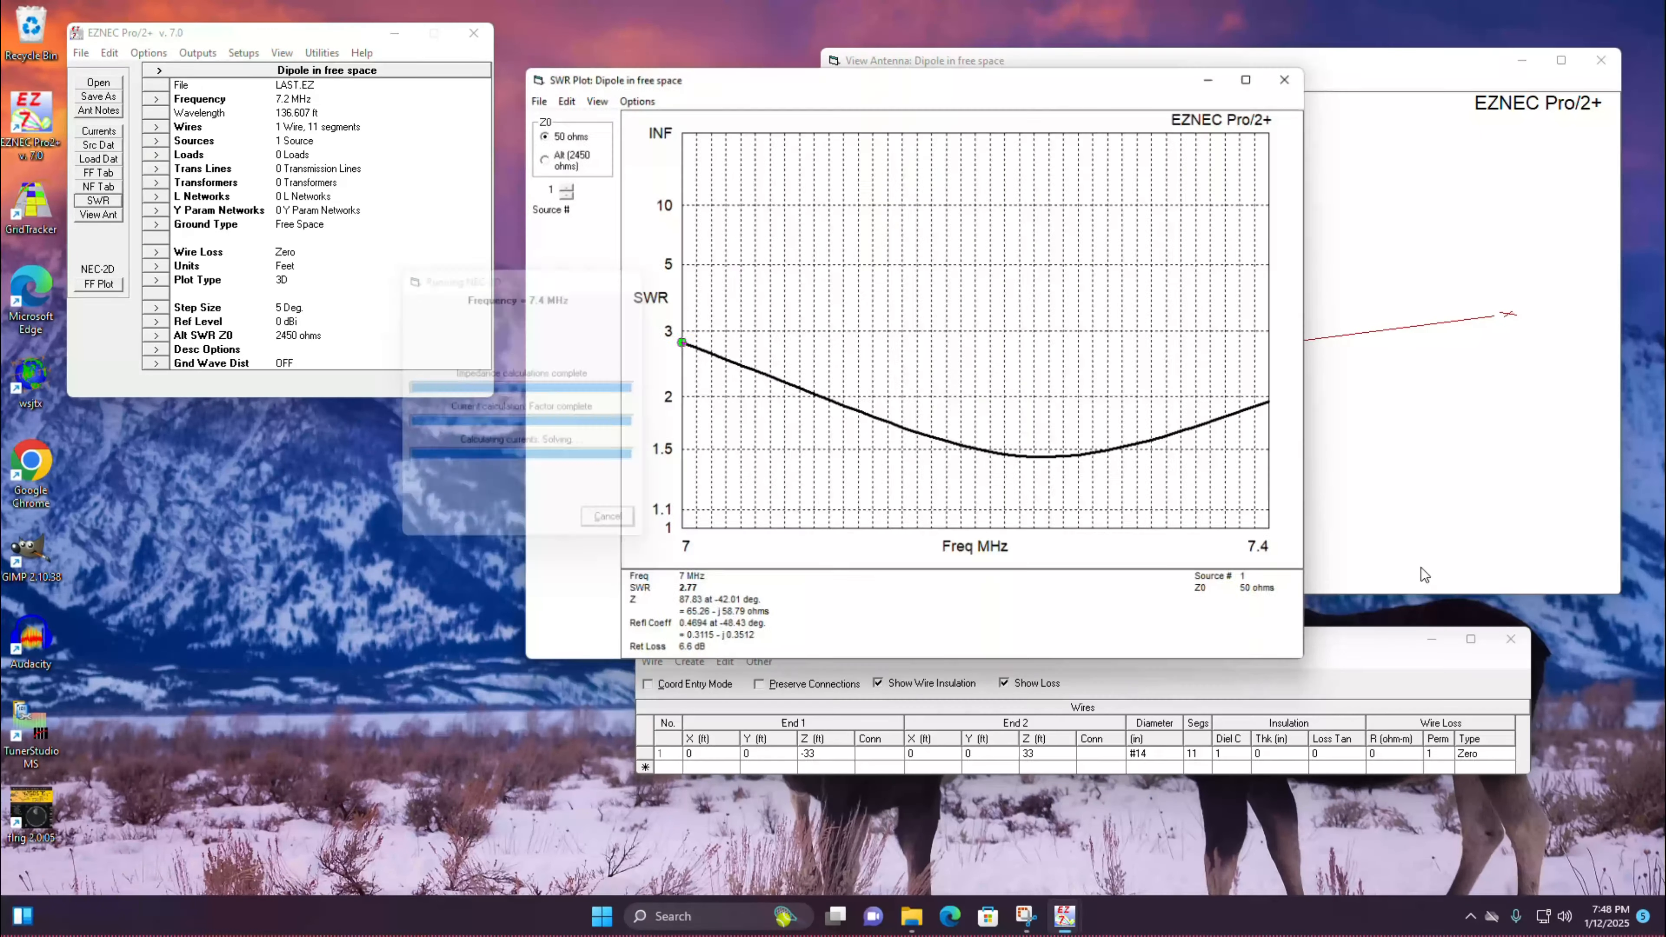
left_click(1052, 470)
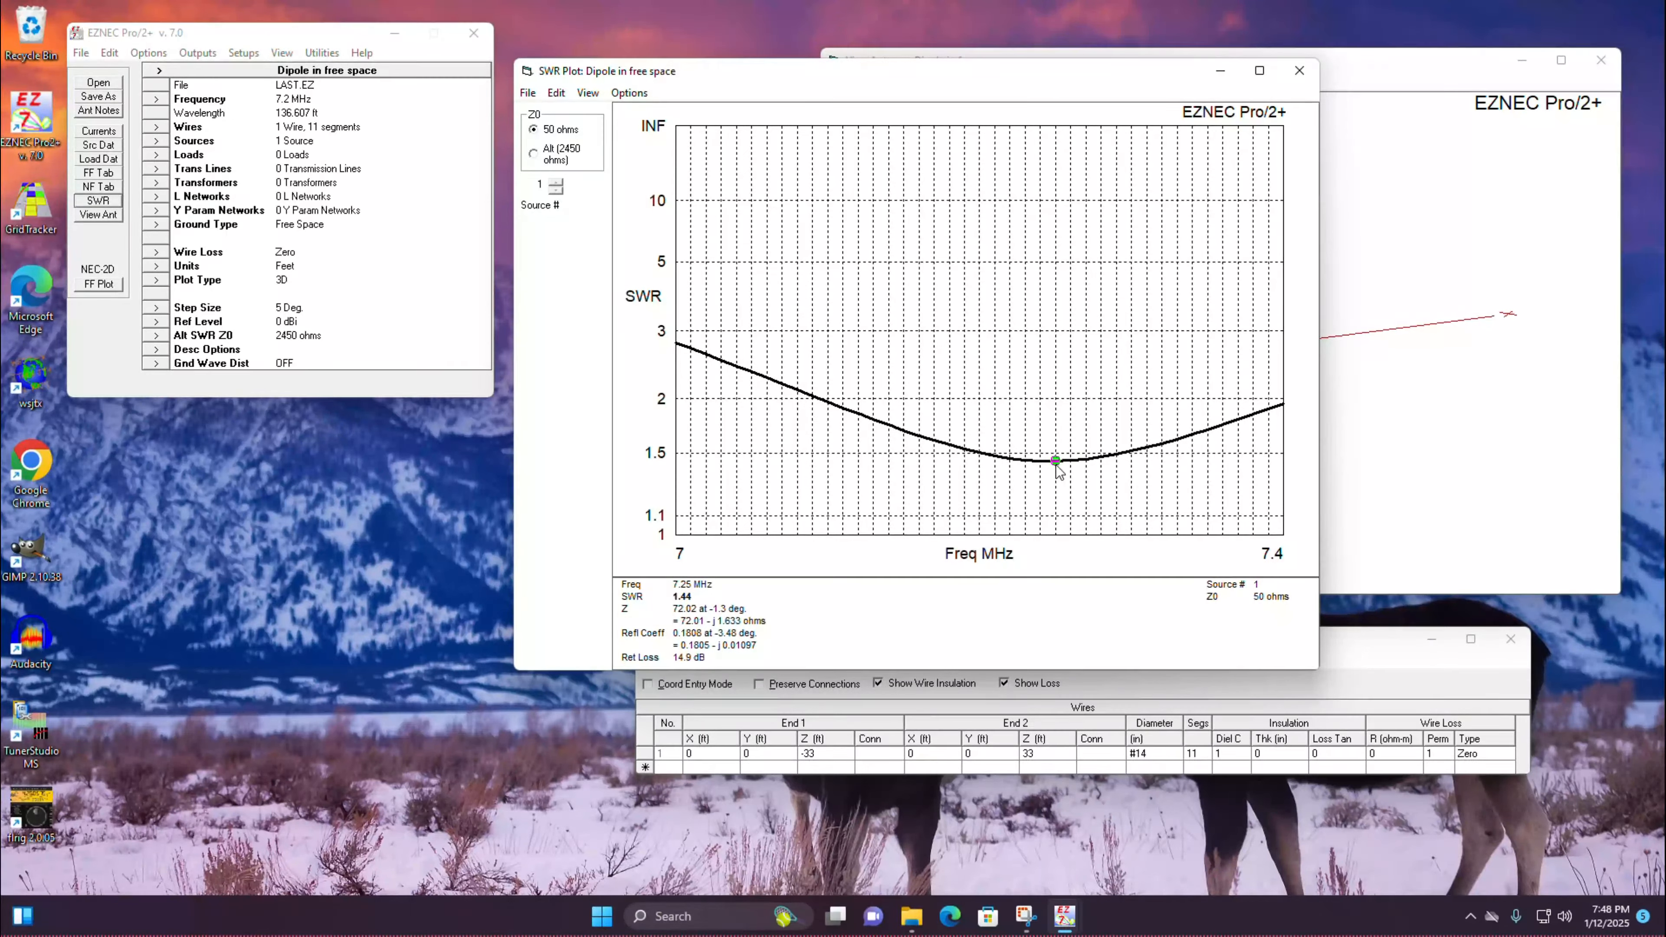
left_click(1023, 474)
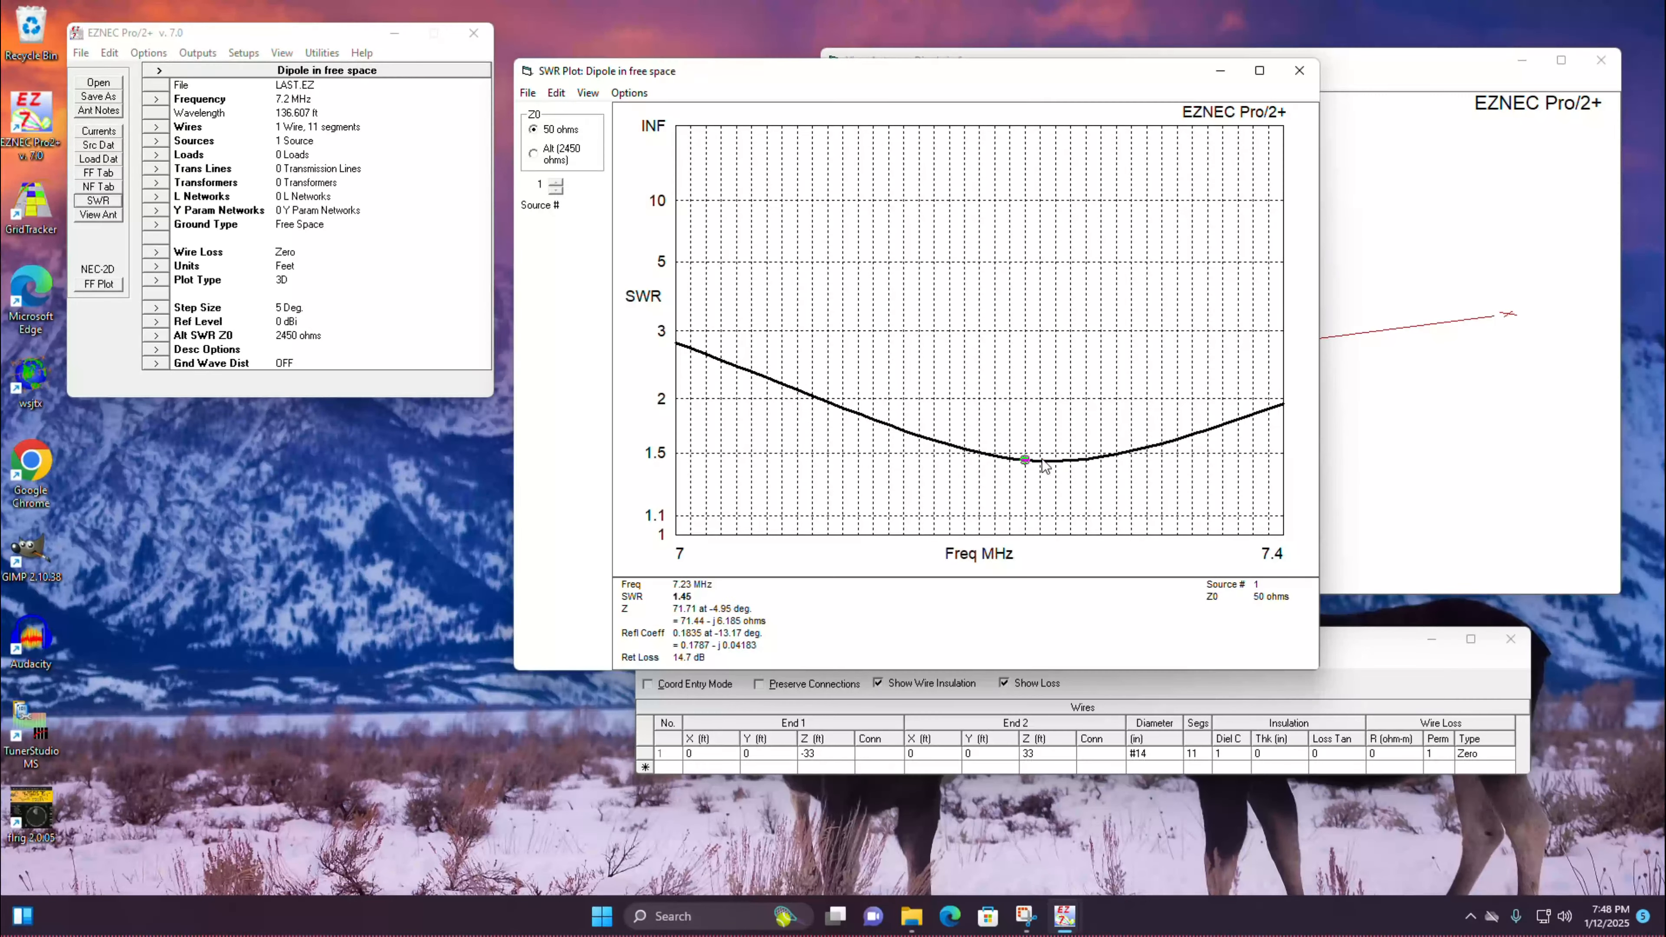
left_click(1301, 72)
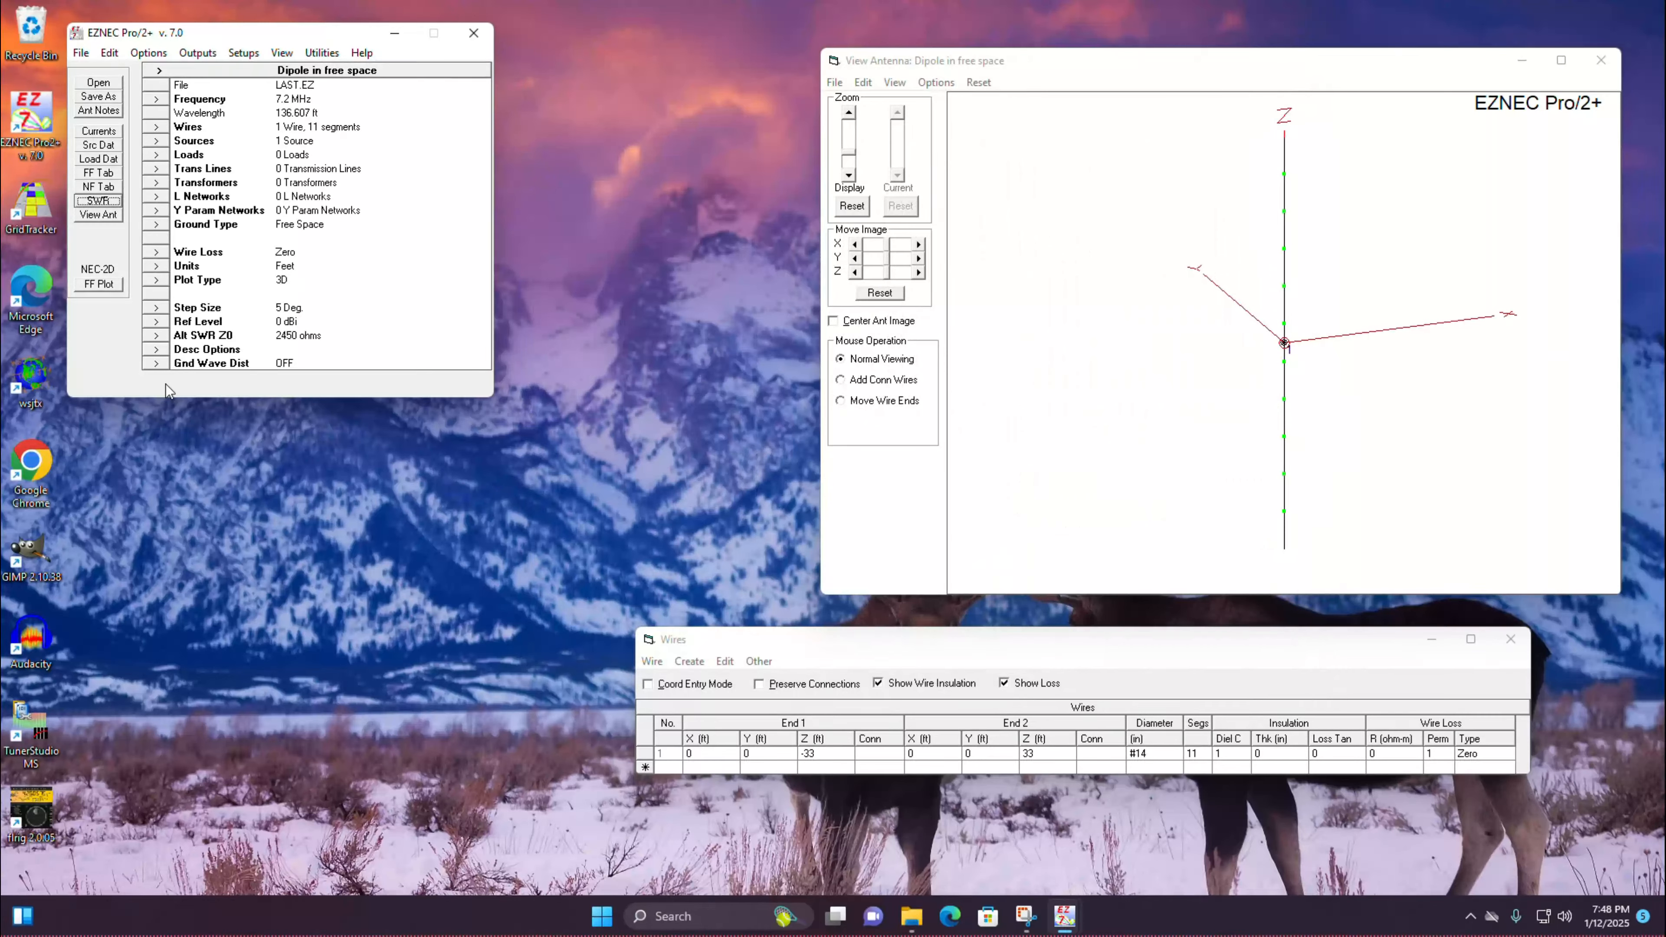
Step: Generate the 3D far-field plot of the vertical dipole in free space, orbit it to examine the pattern, and close it
left_click(108, 286)
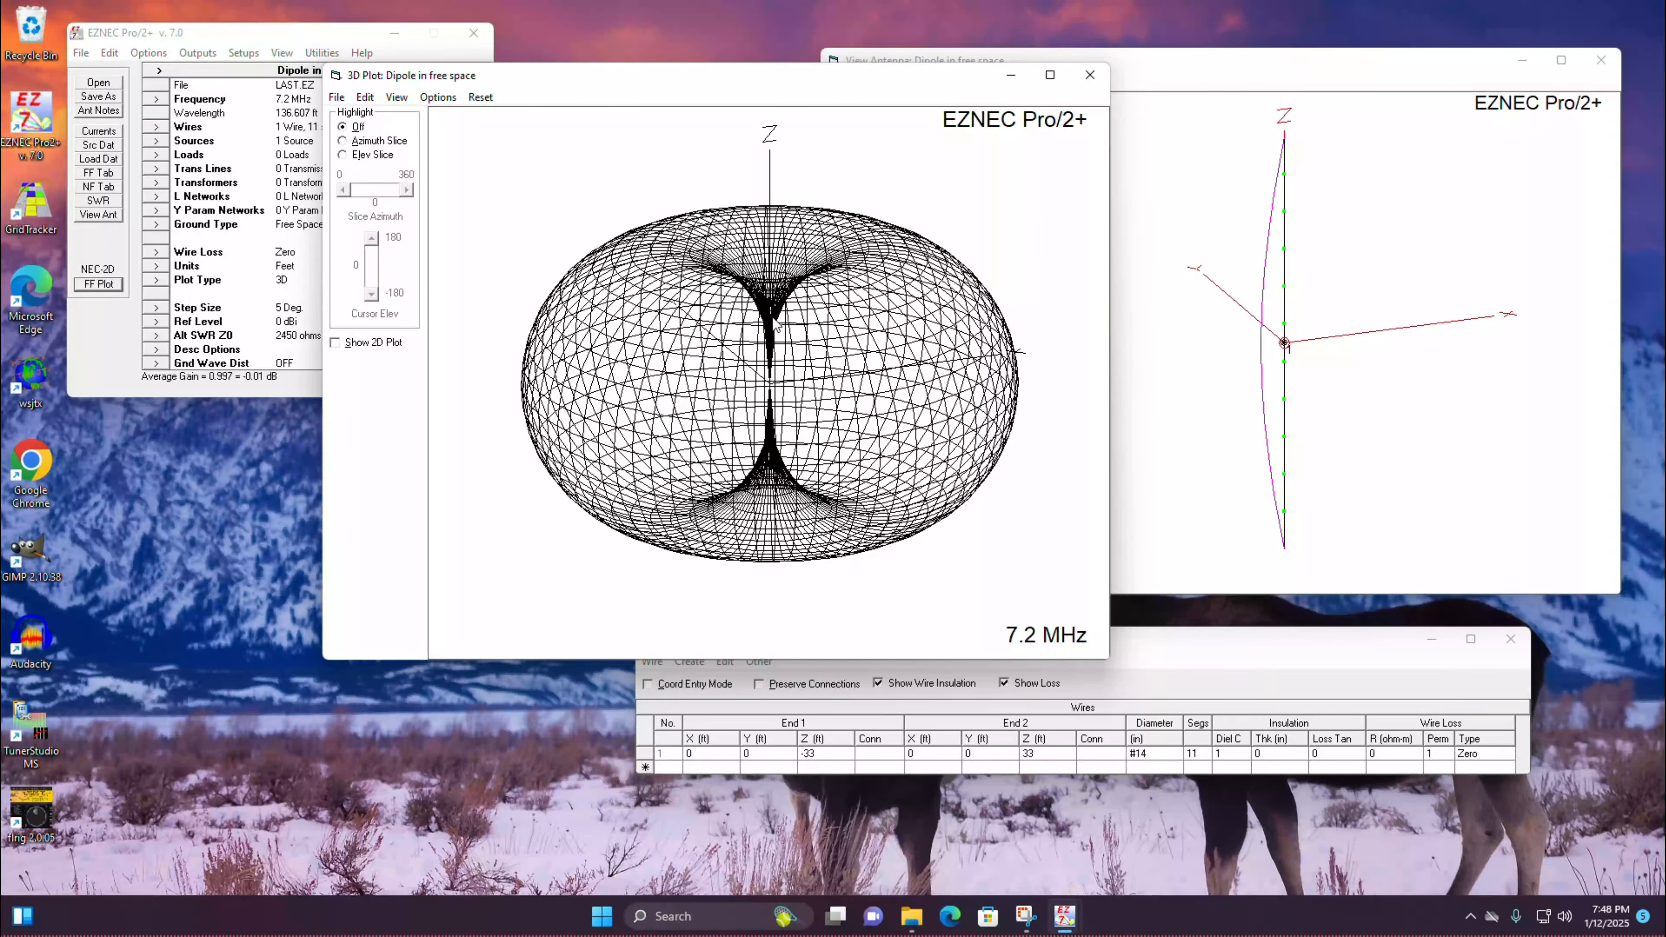
mouse_move(777, 322)
left_mouse_down()
mouse_move(766, 413)
mouse_move(774, 309)
mouse_move(795, 305)
left_mouse_up()
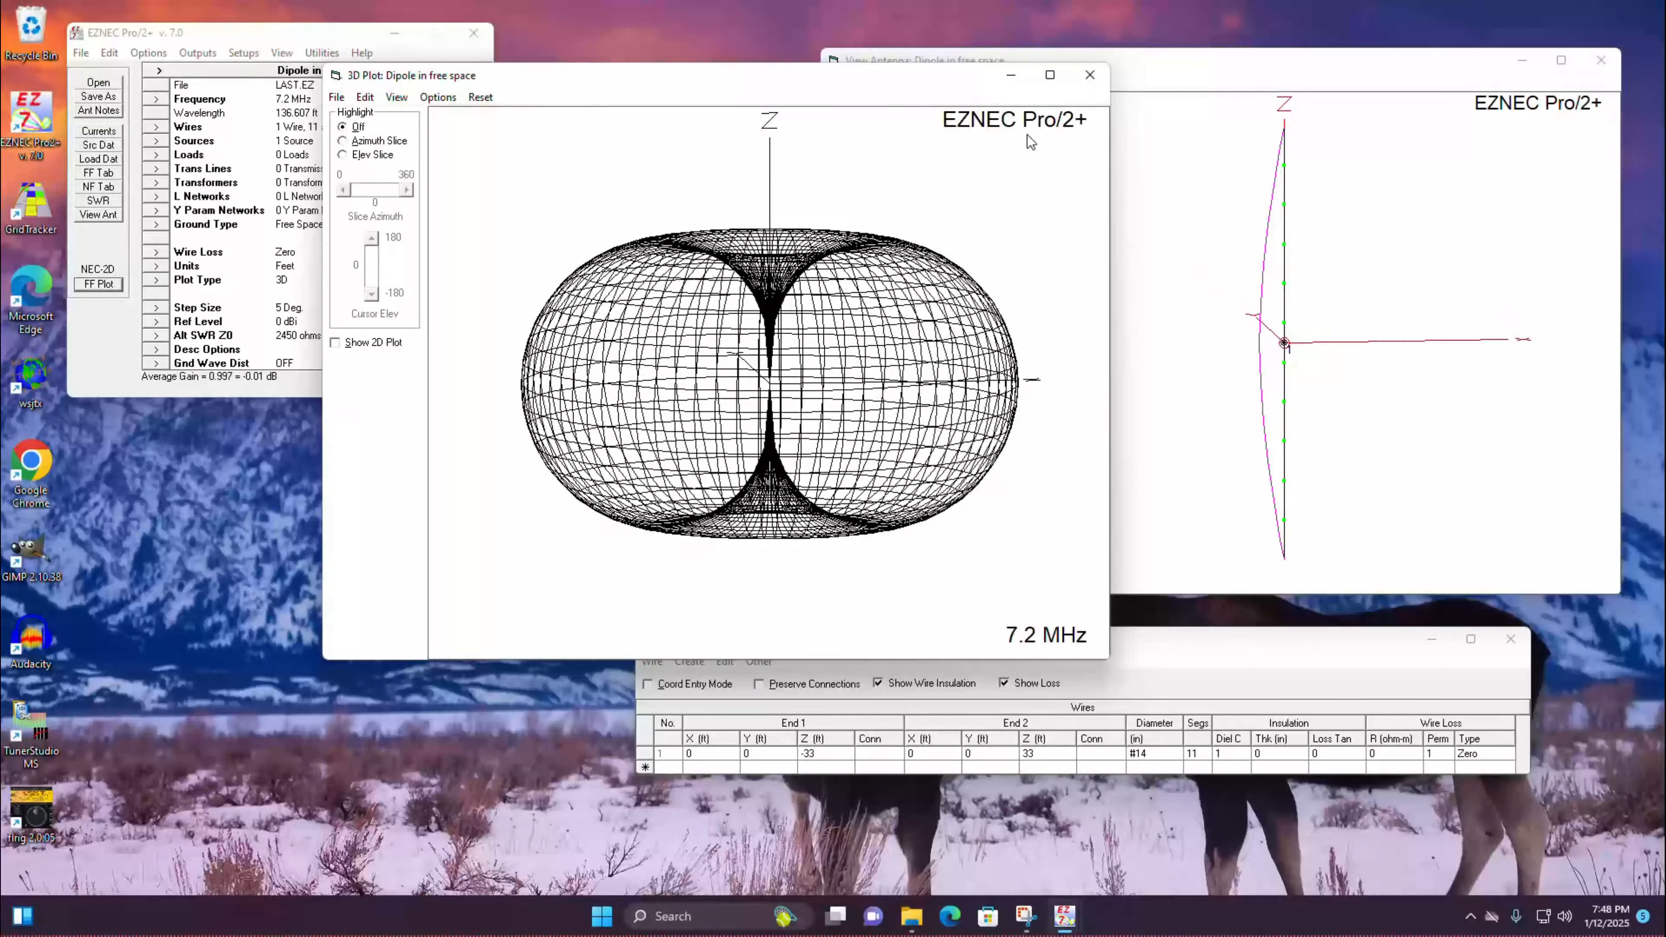
left_click(1090, 76)
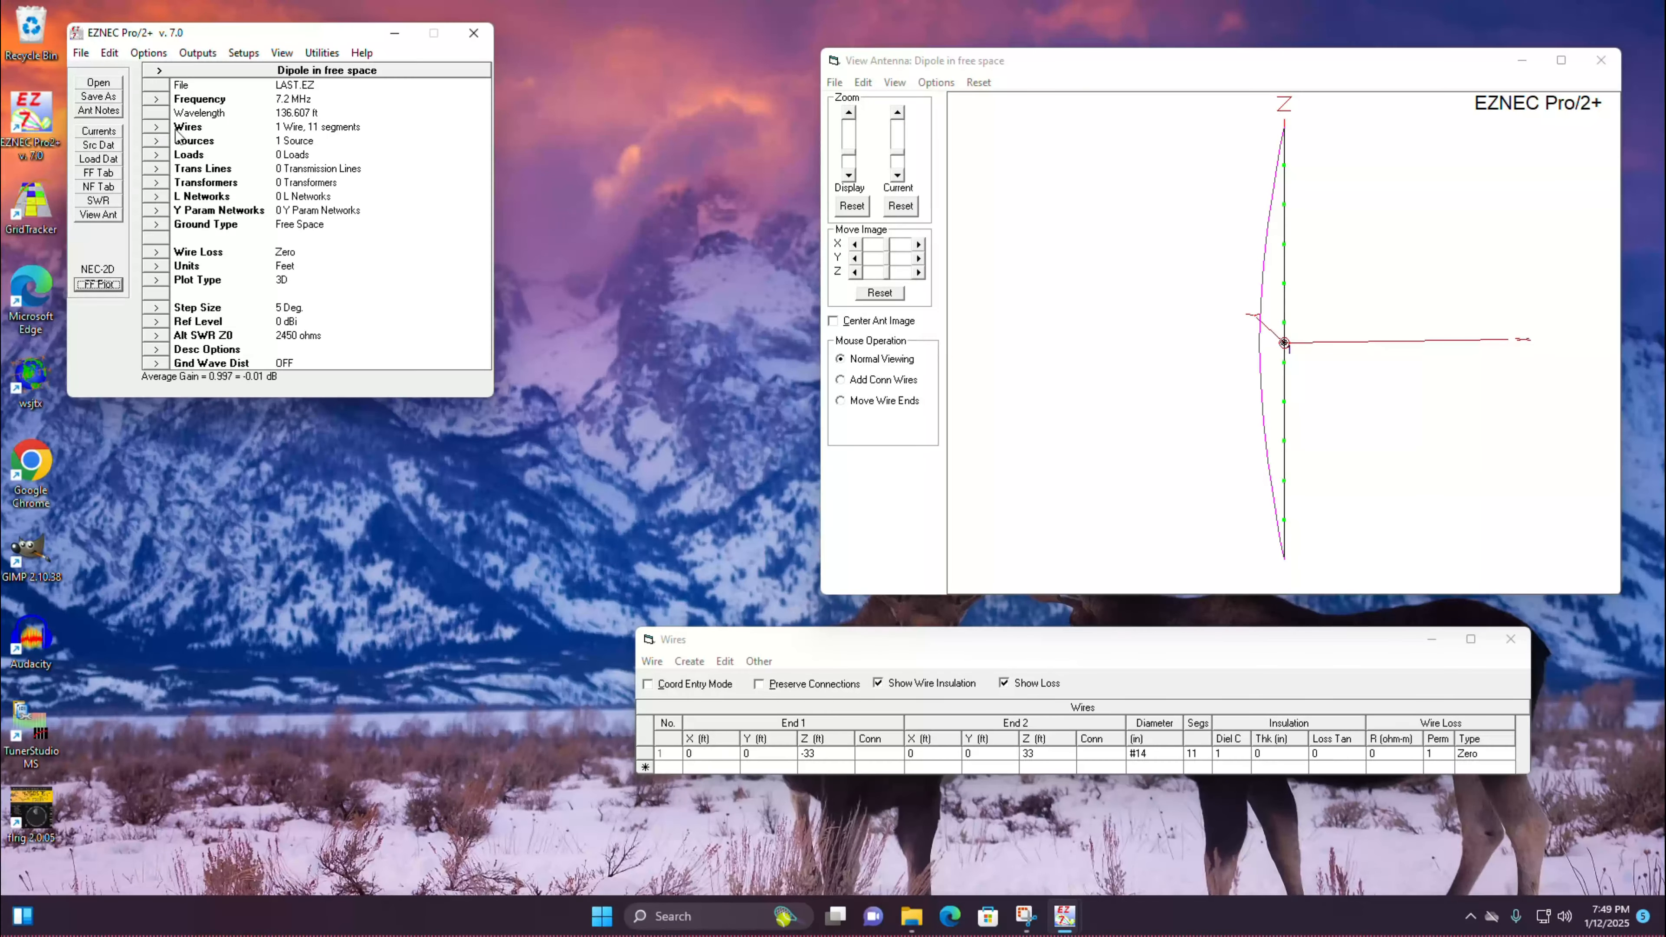
Step: Open the source definitions and compare the source's specified and actual position with wire 1's segment count
left_click(156, 140)
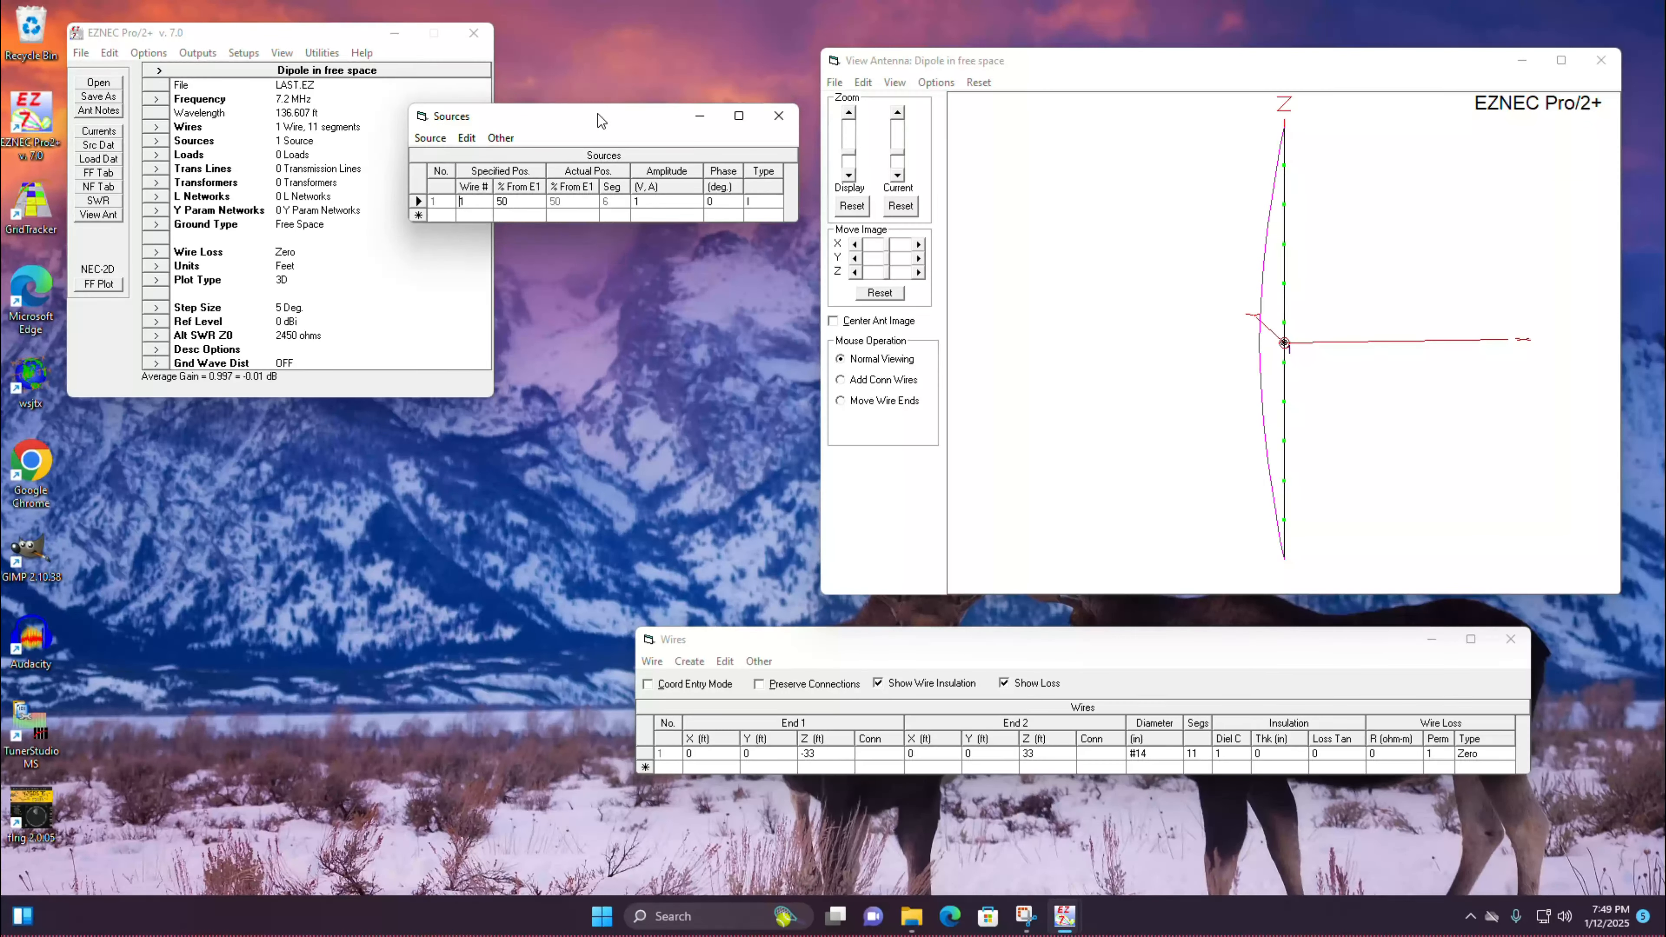
left_click_drag(594, 118, 613, 151)
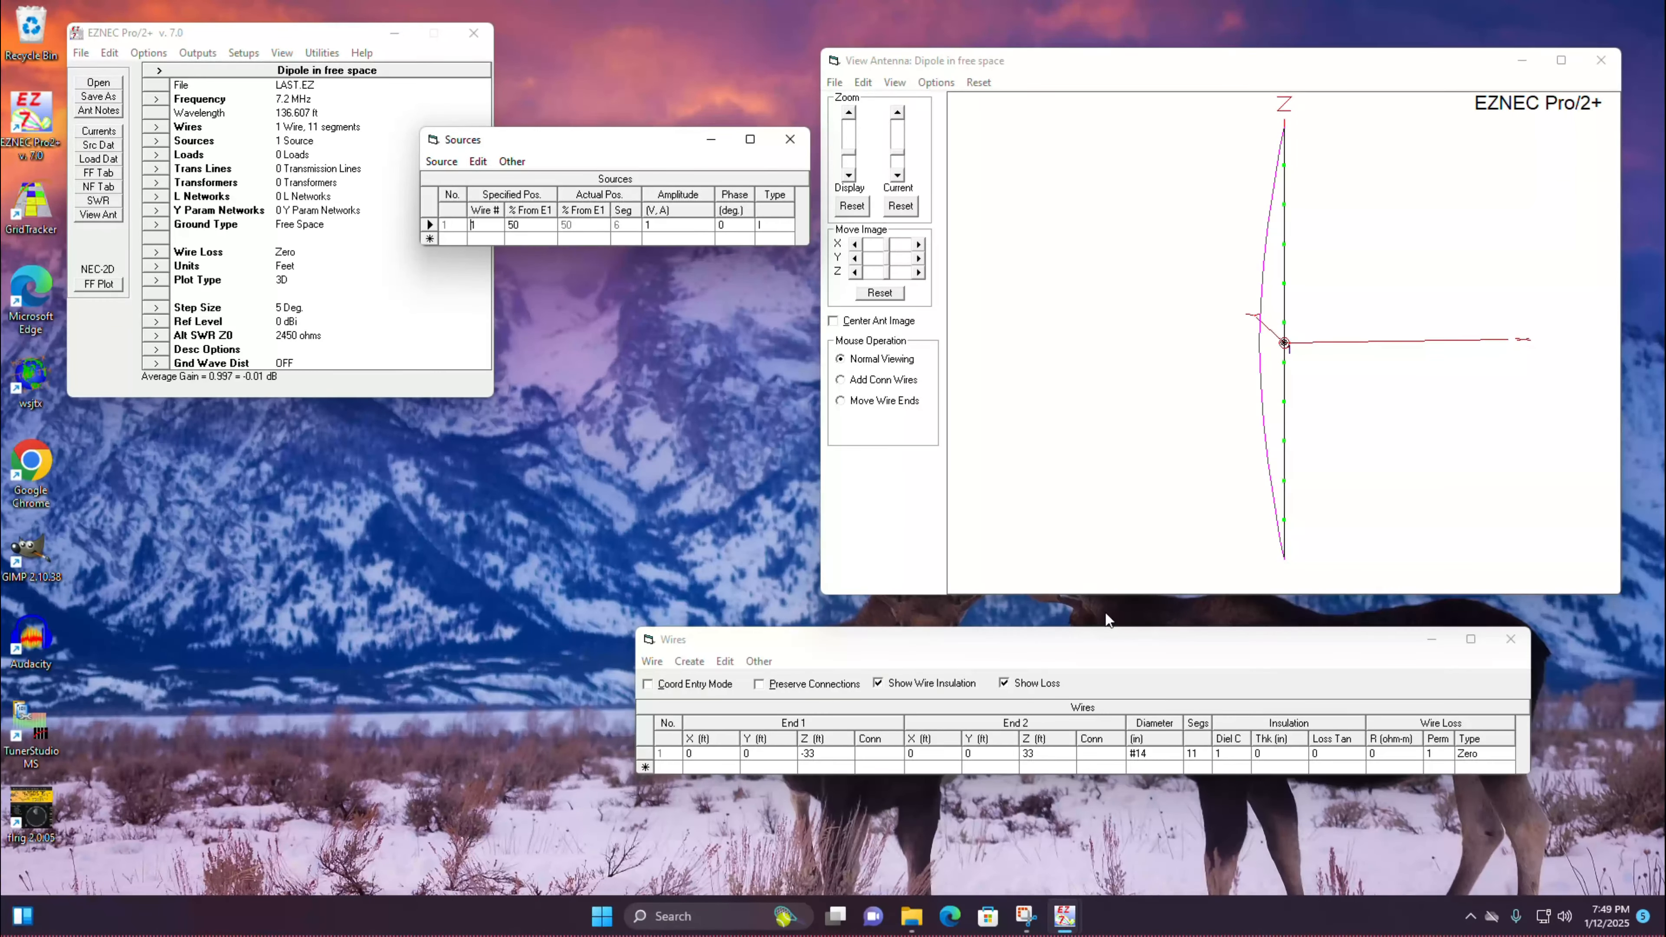
left_click(1203, 754)
left_click(1203, 752)
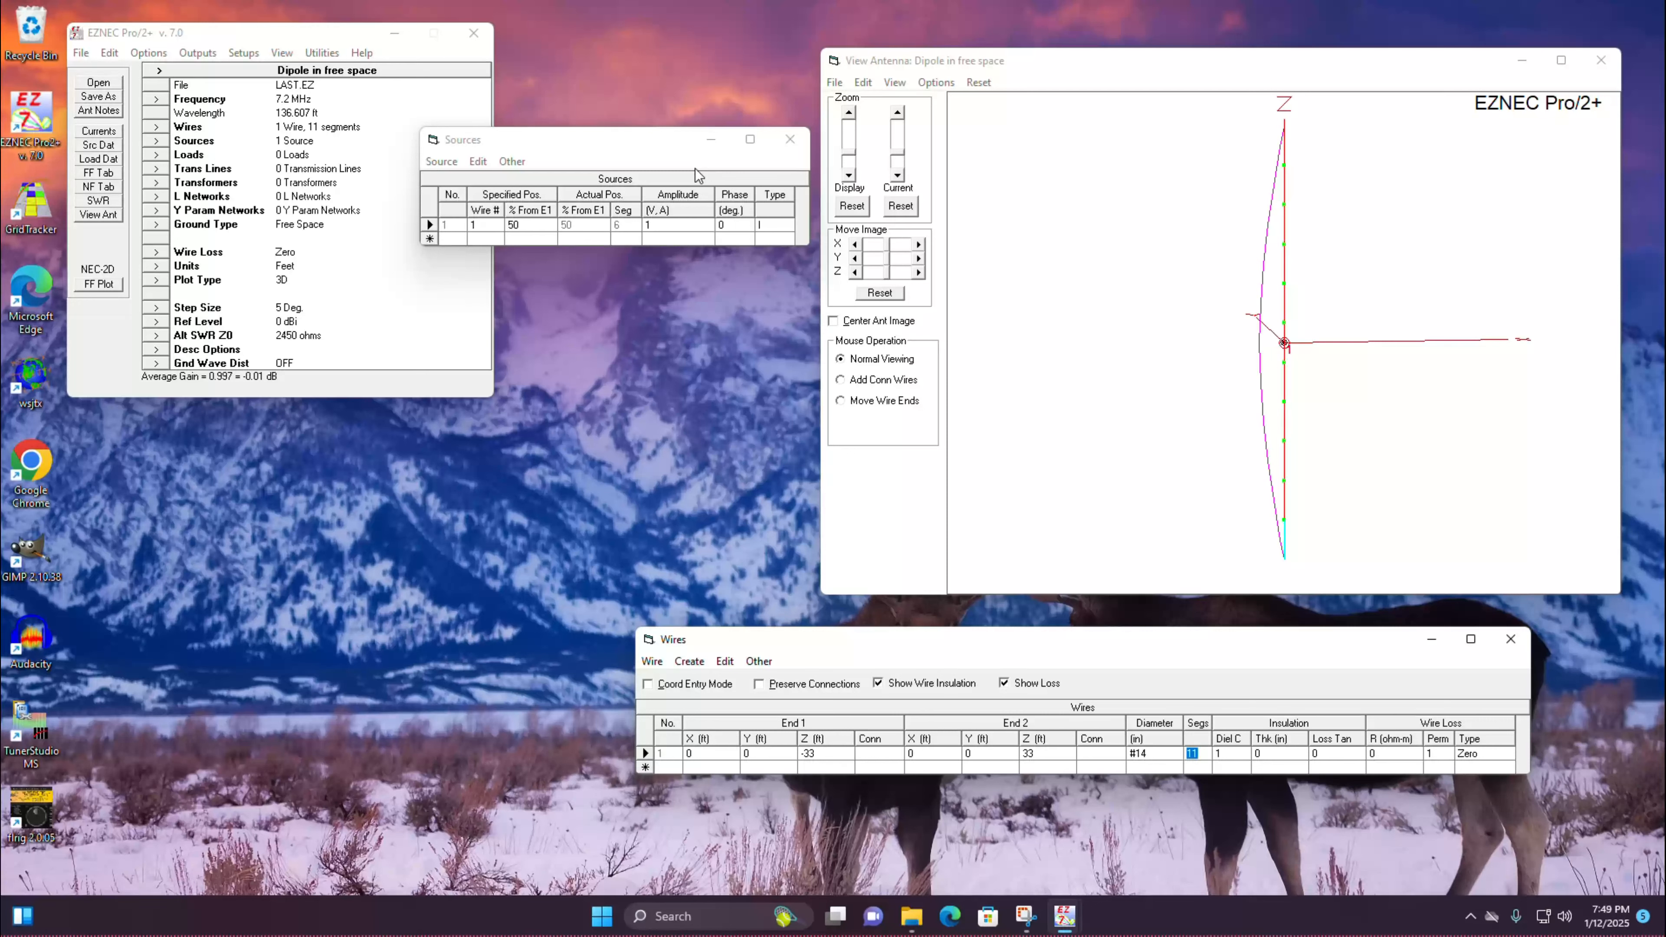
left_click(530, 226)
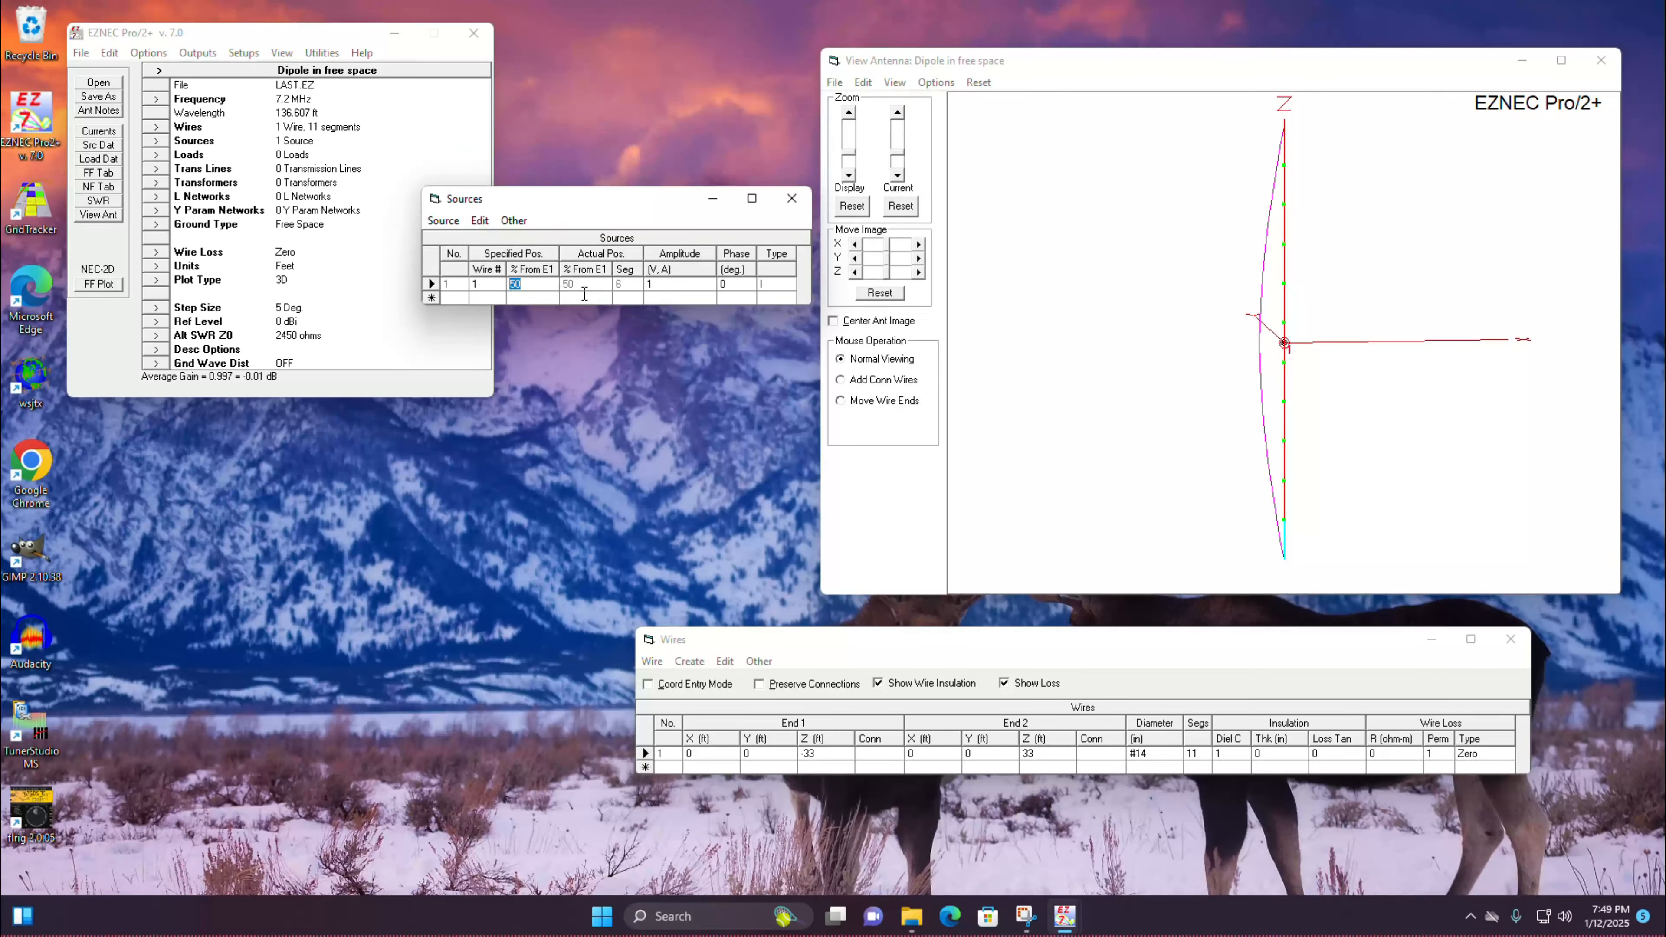
left_click(584, 288)
left_click(532, 288)
left_click(579, 283)
Step: Set wire 1 to 10 segments and check the source's actual position along the wire
left_click(1207, 756)
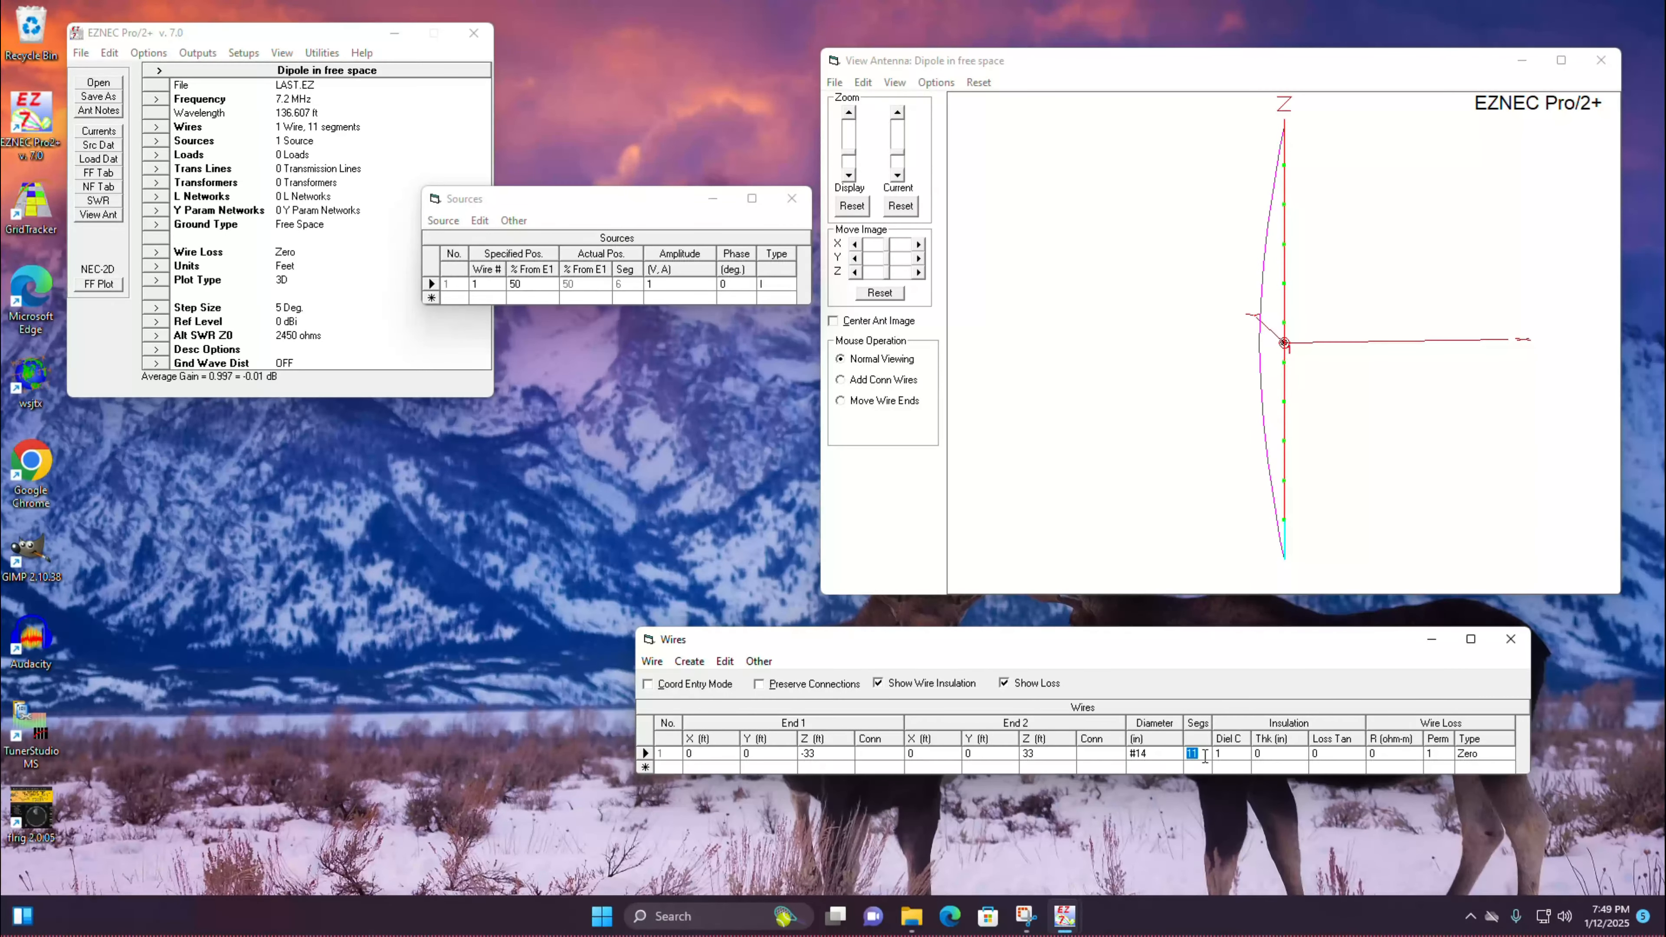
type("10")
left_click(1210, 770)
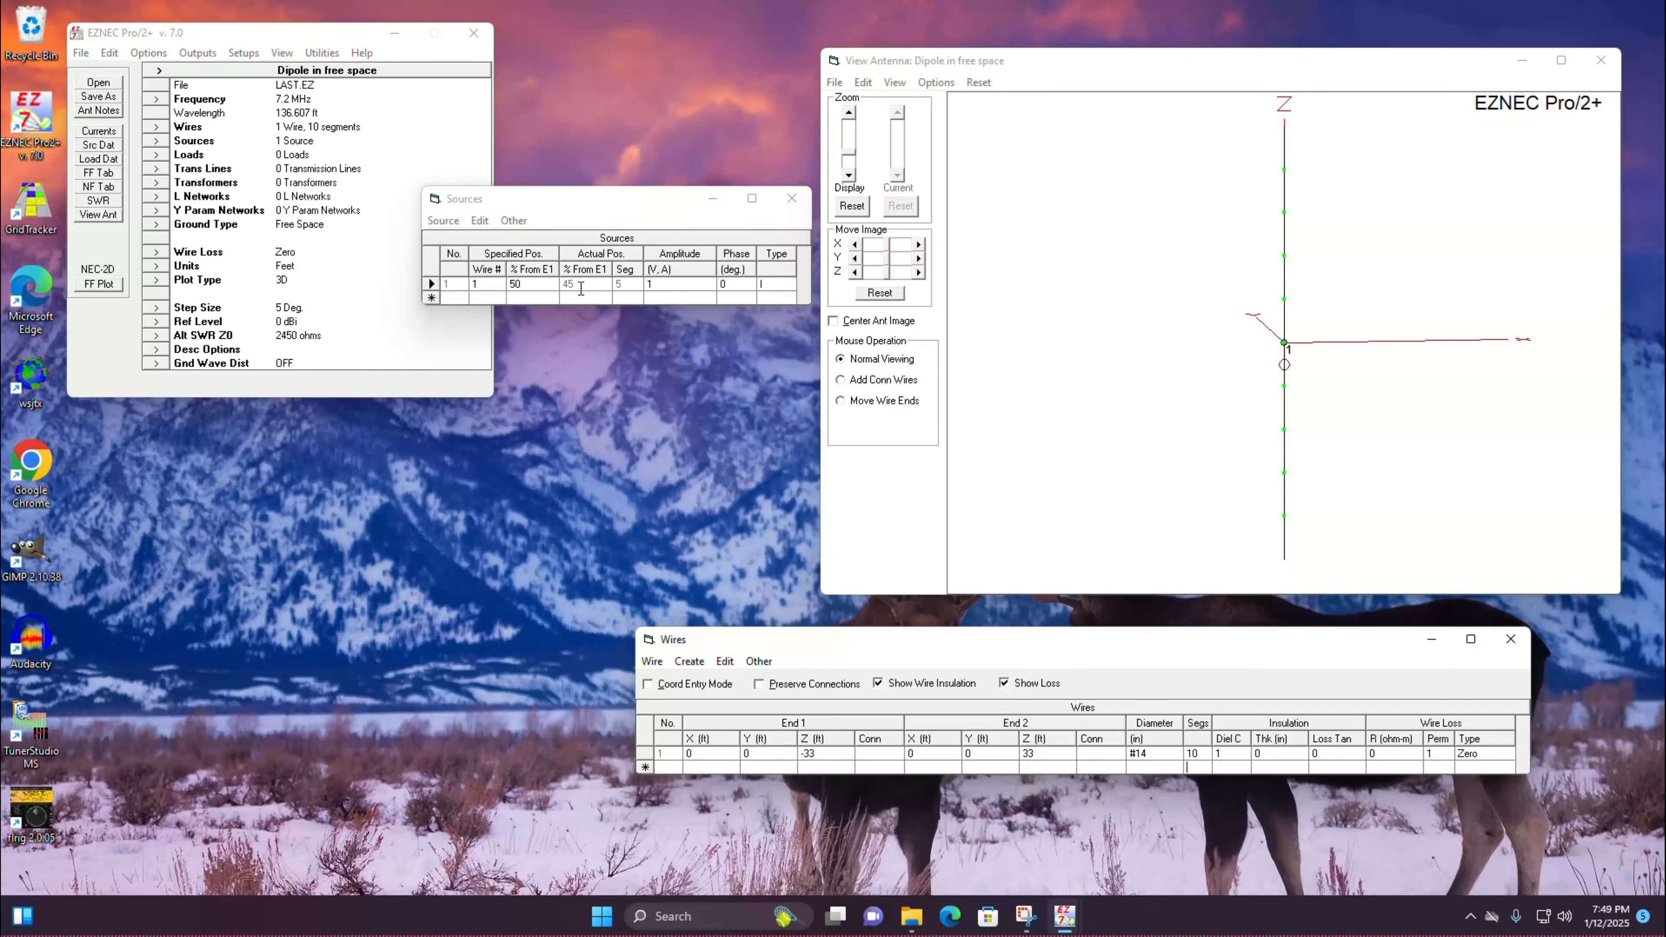
left_click(584, 289)
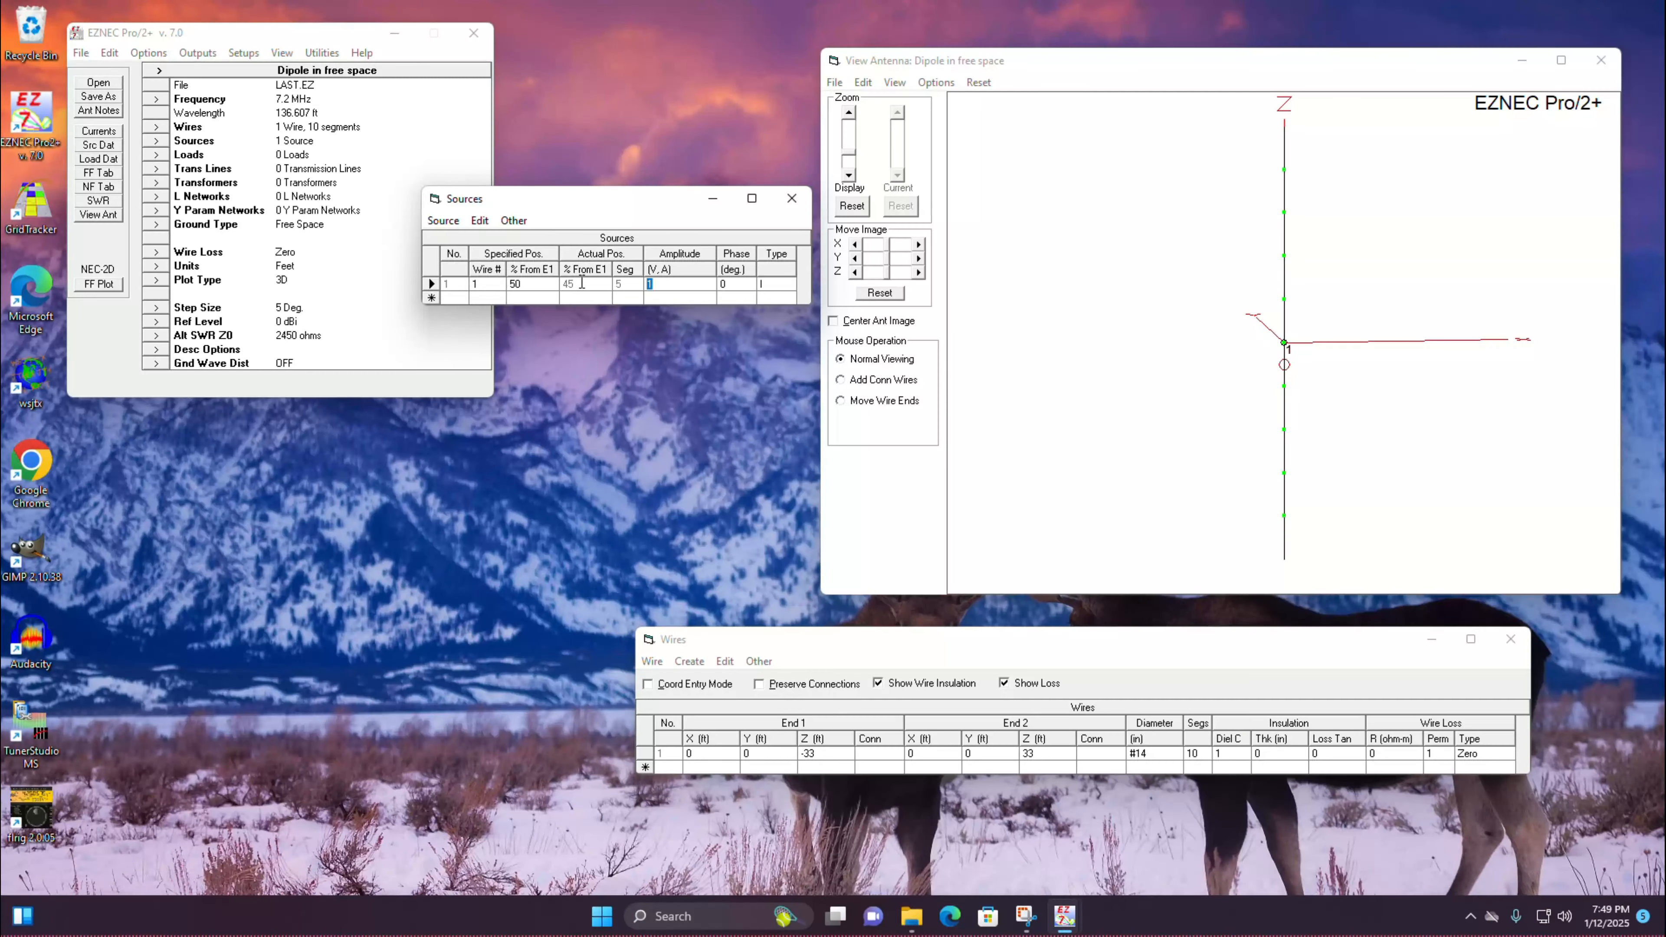
Step: Set wire 1 back to 11 segments and recheck the source's actual position
left_click(1198, 753)
type("11")
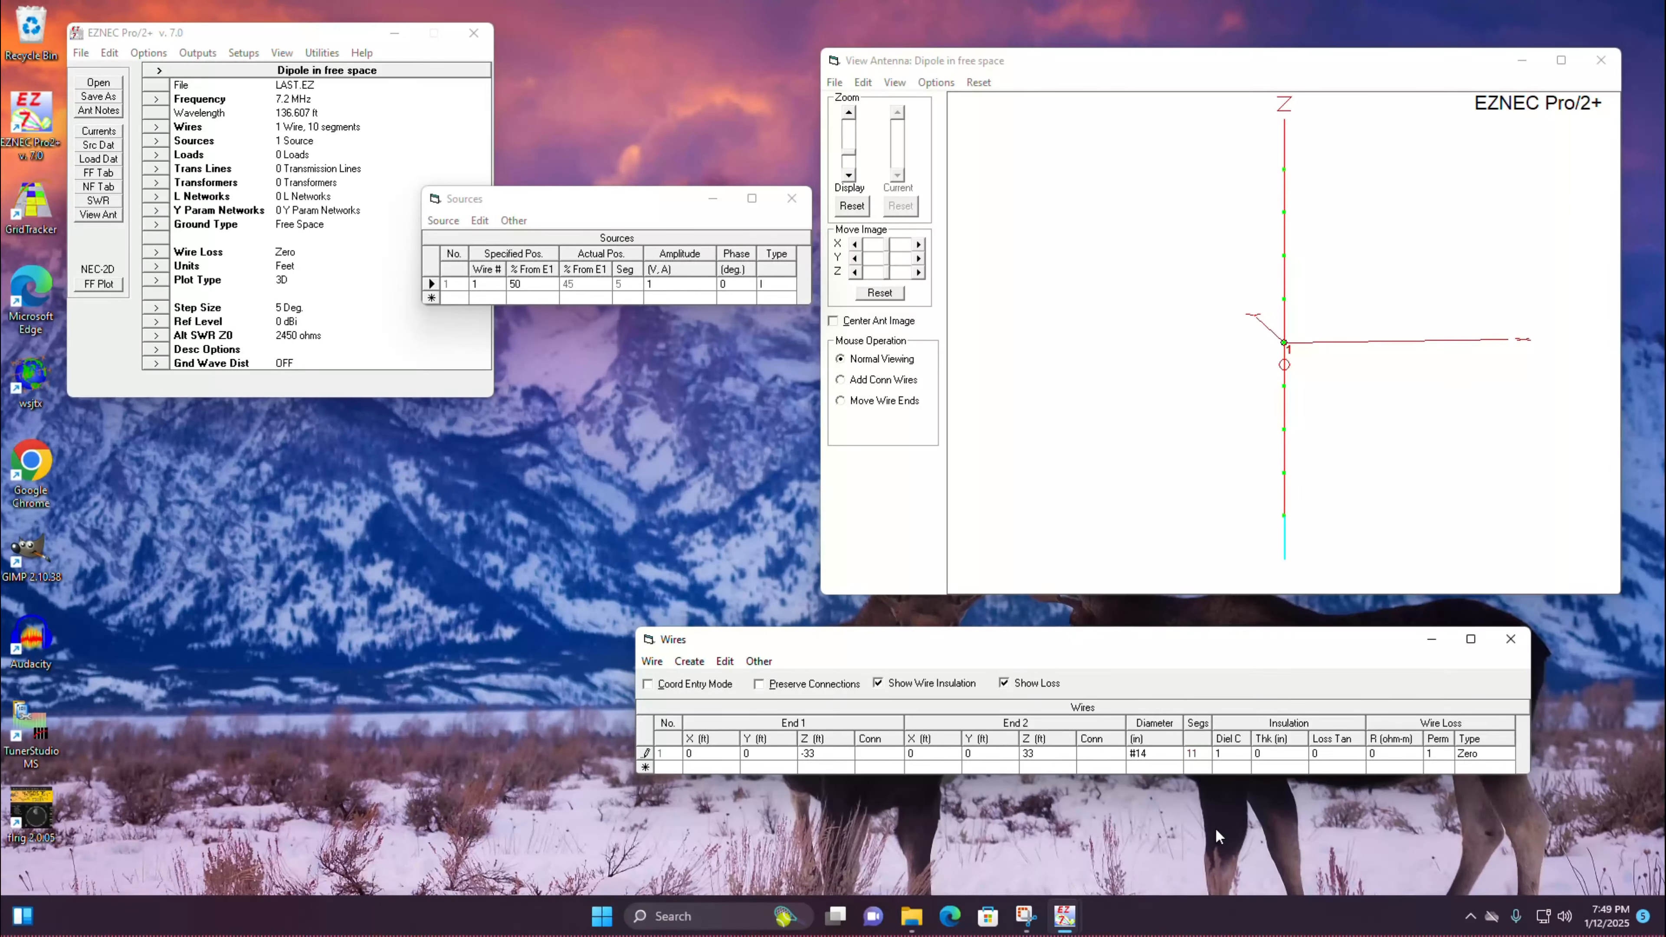
key("Return")
left_click(577, 283)
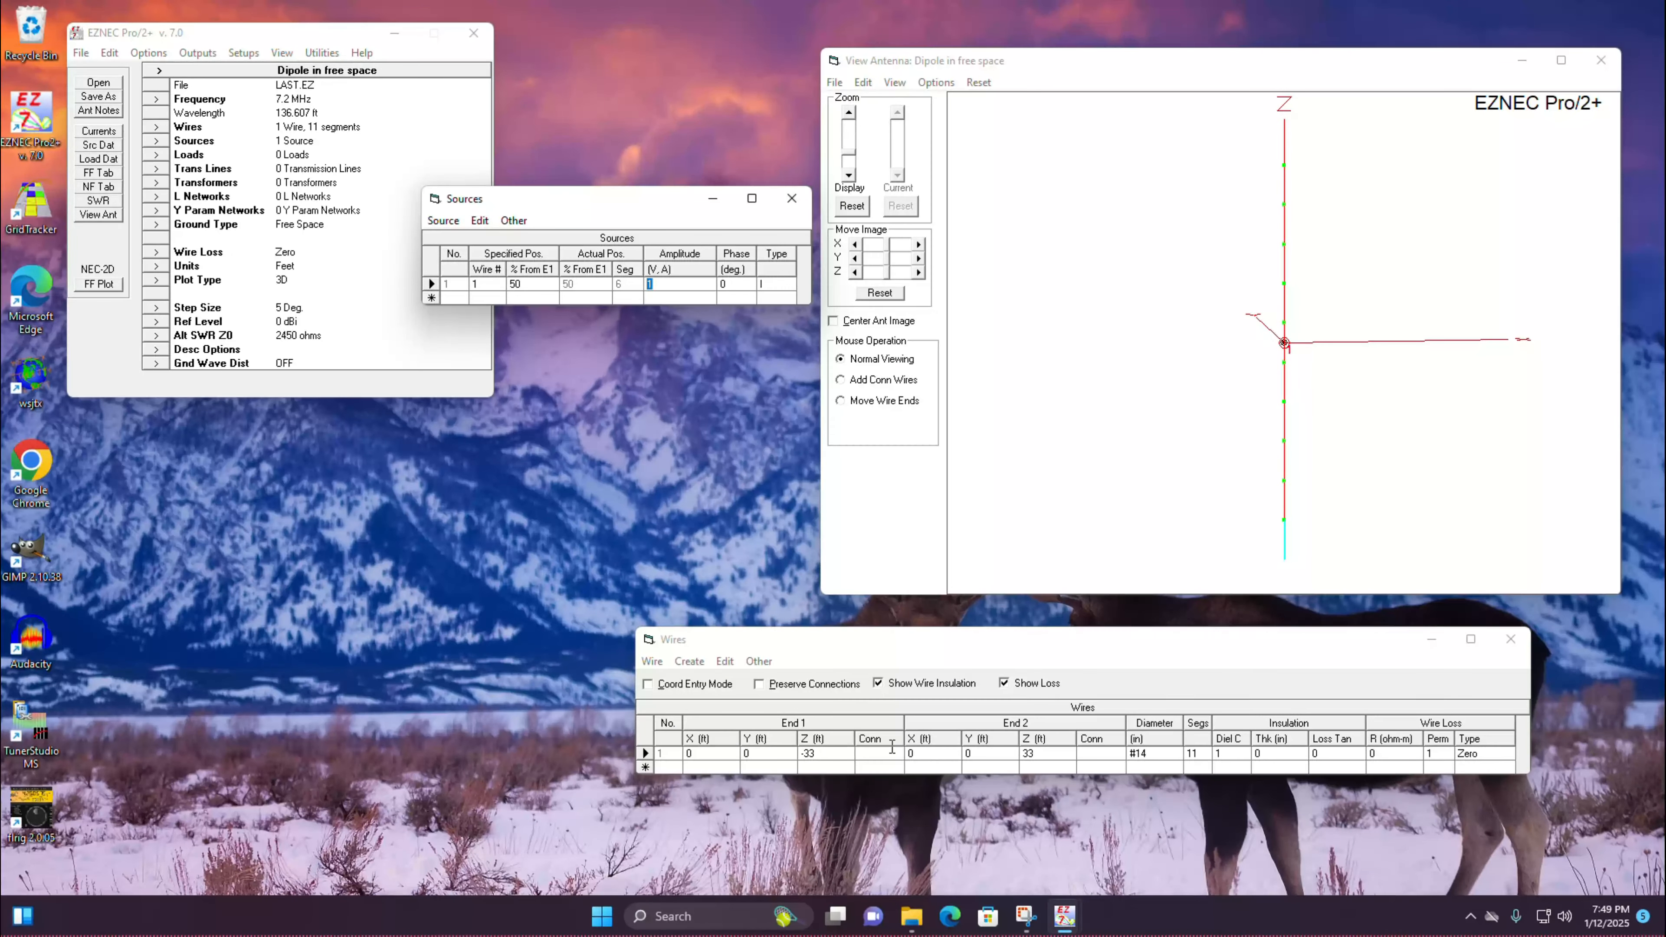
Step: Raise wire 1 by 67 ft using the change-height operation
left_click(652, 661)
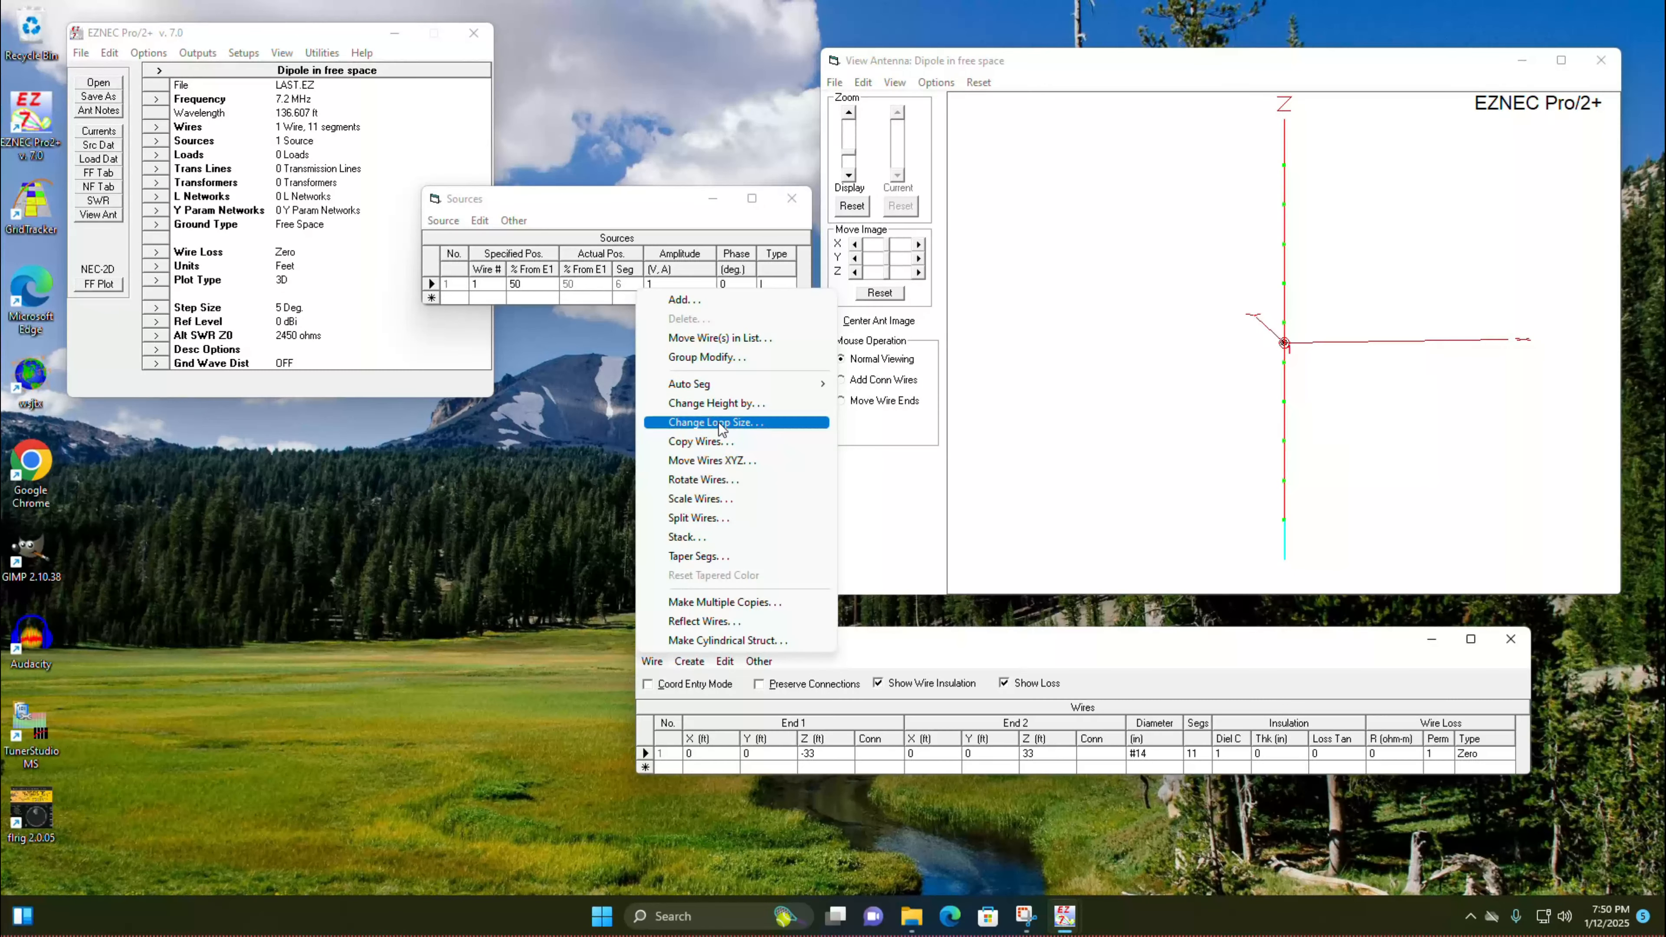
left_click(735, 408)
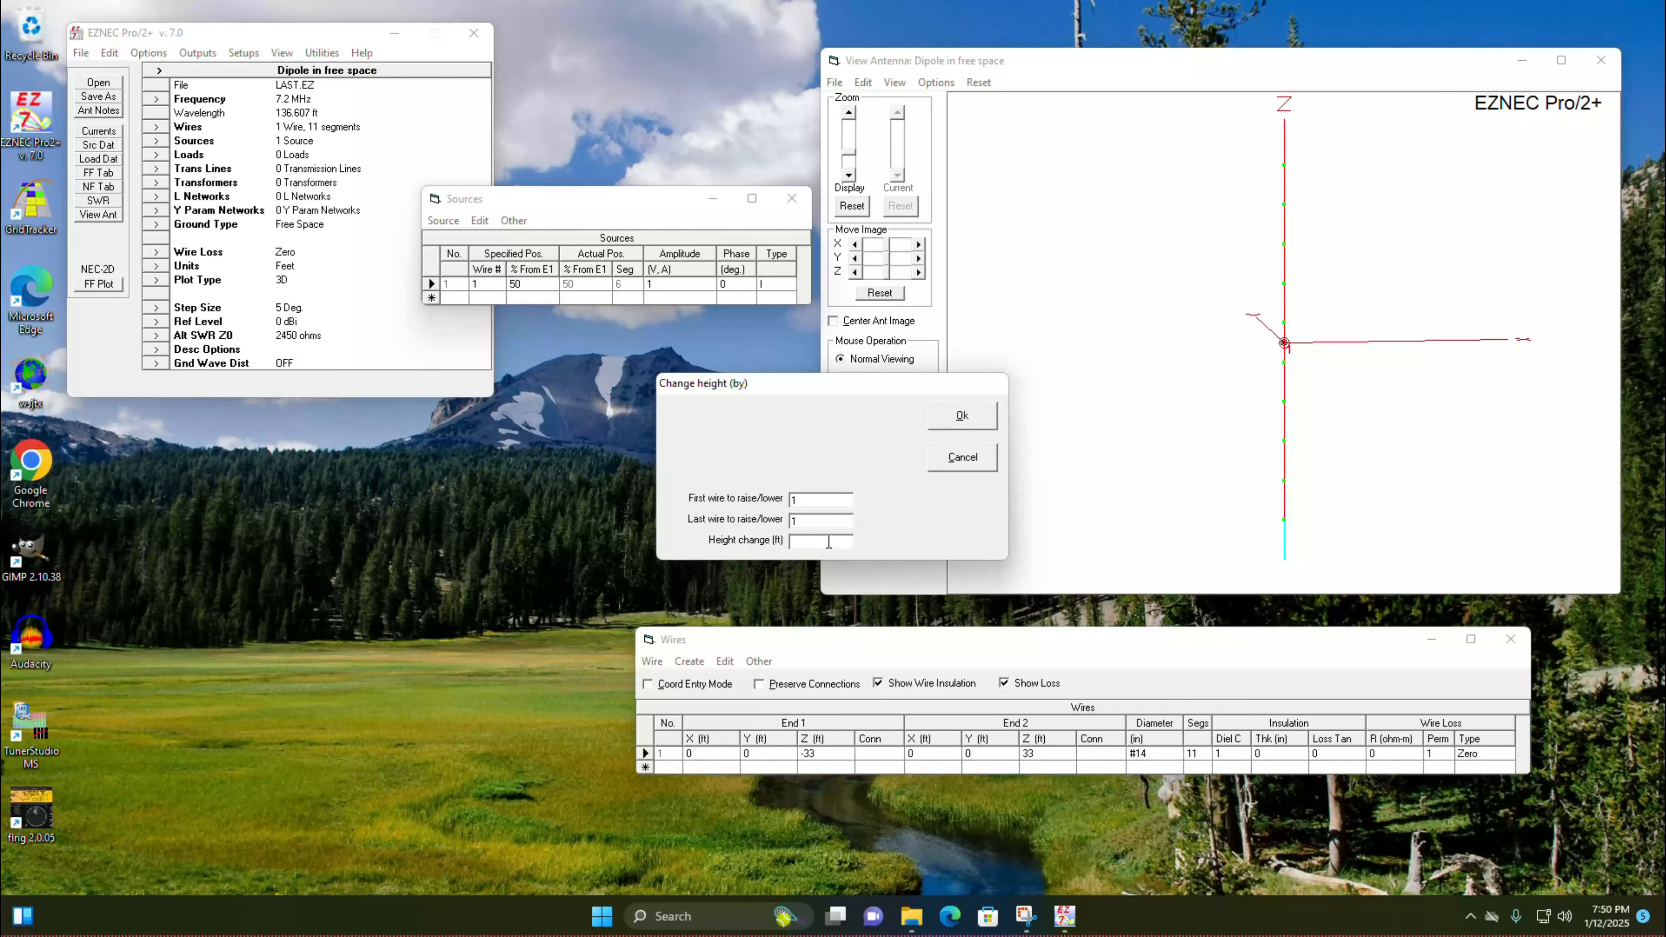
type("67")
left_click(974, 425)
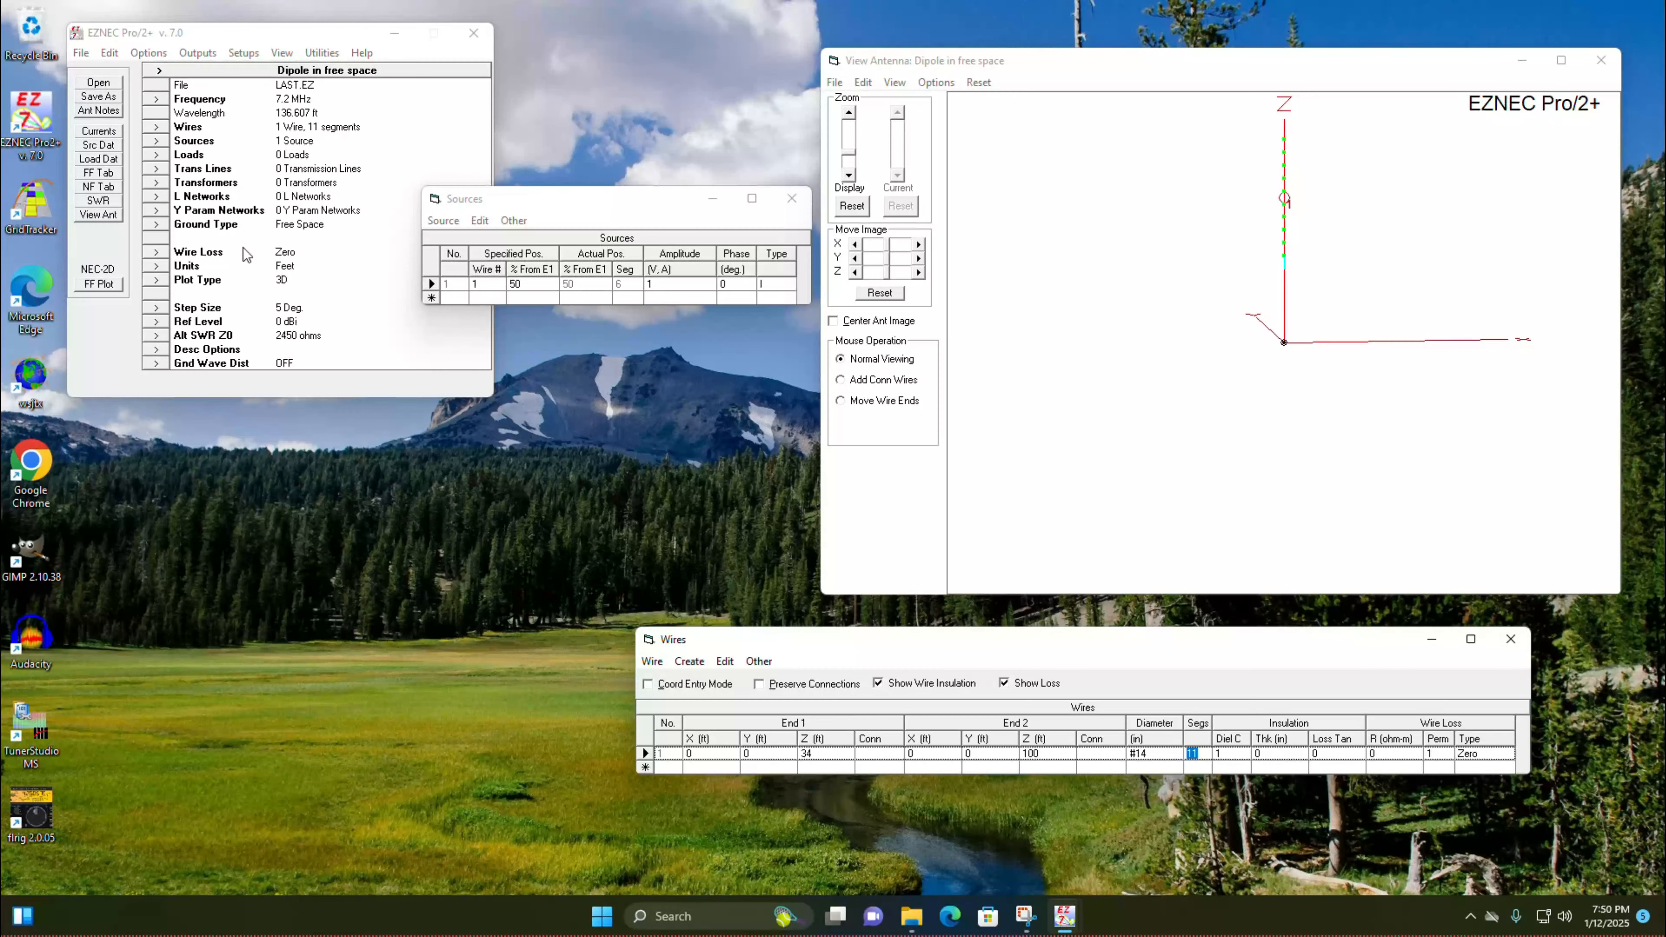
Step: Set the ground type to Real with the High Accuracy model
left_click(158, 224)
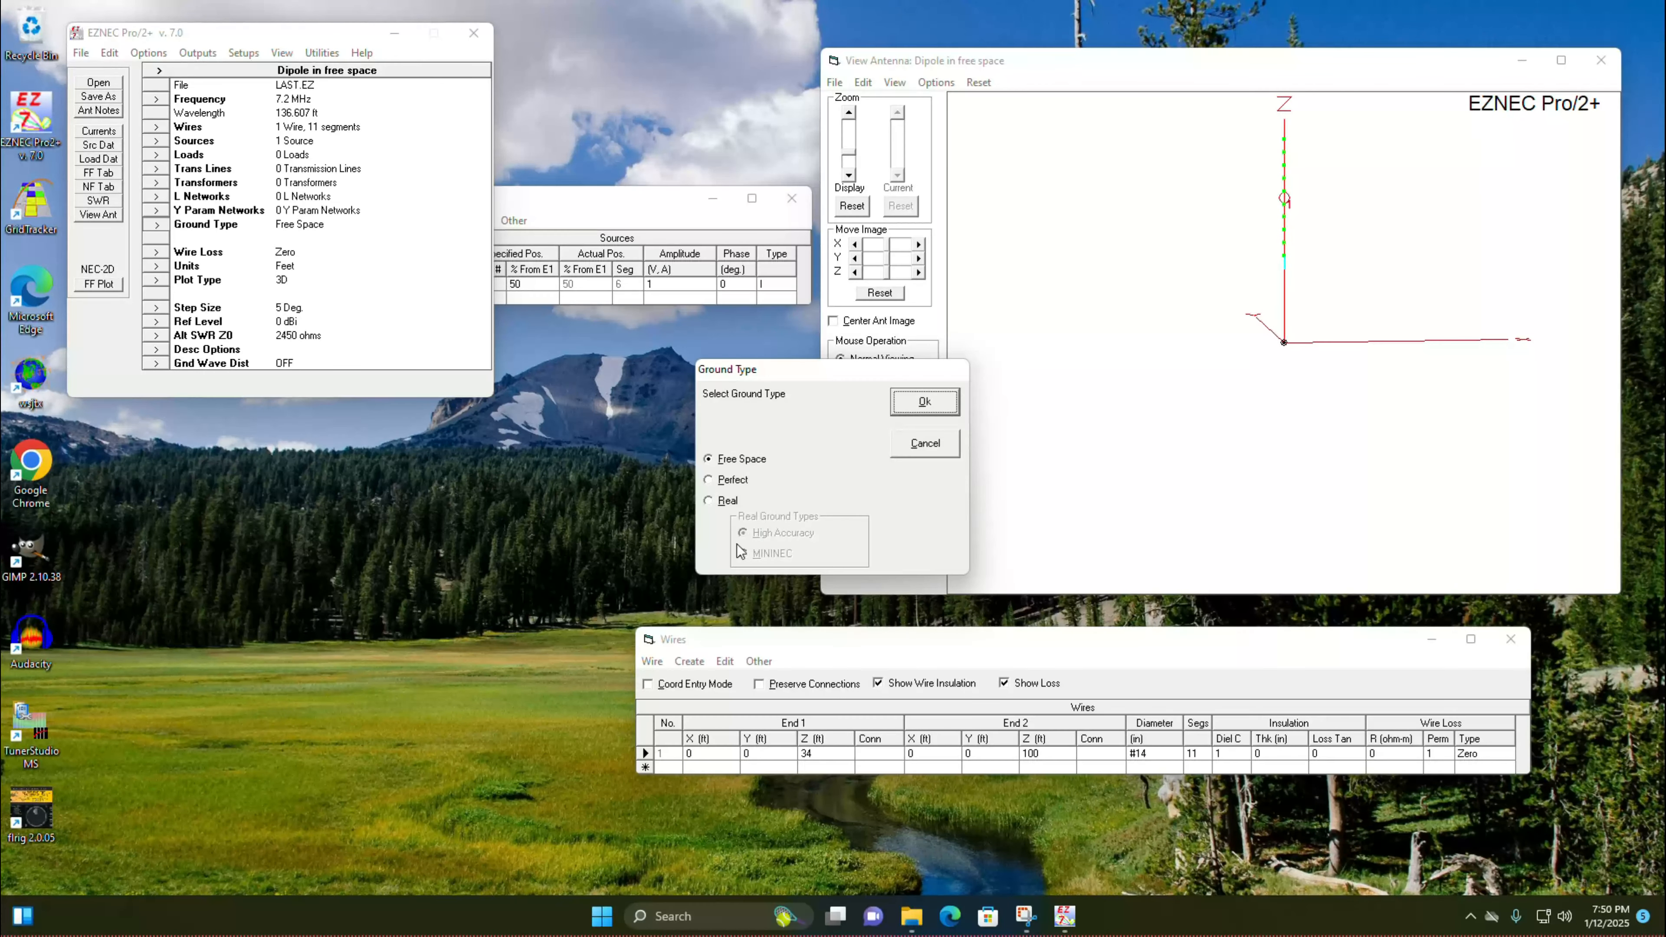
left_click(708, 501)
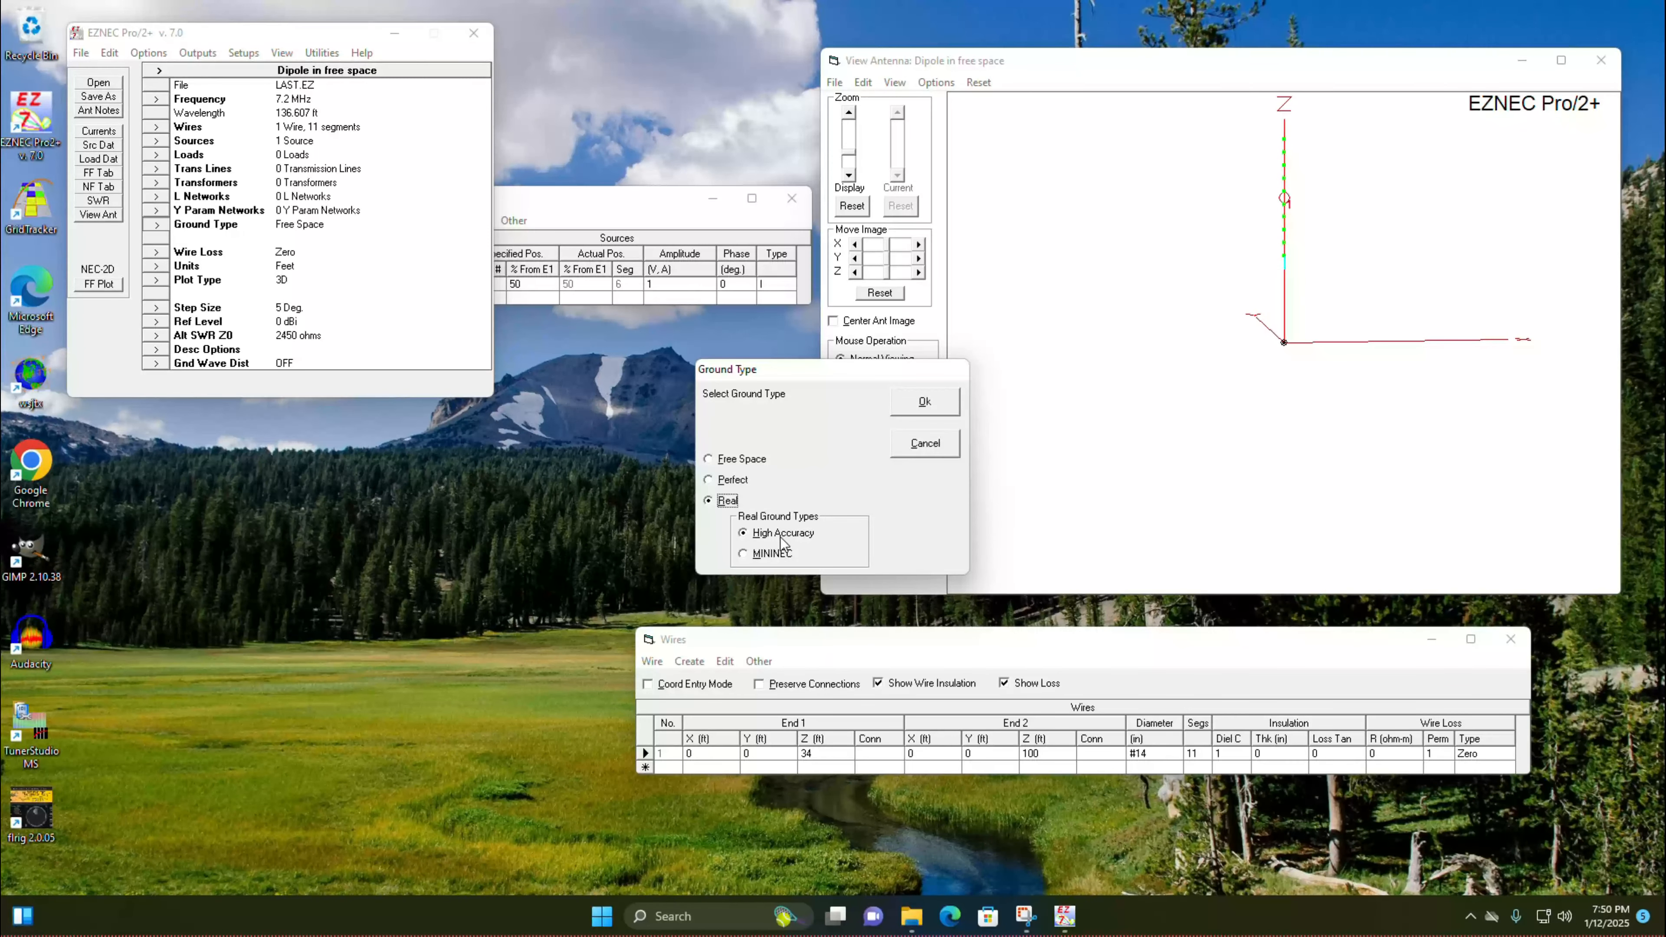
left_click(919, 403)
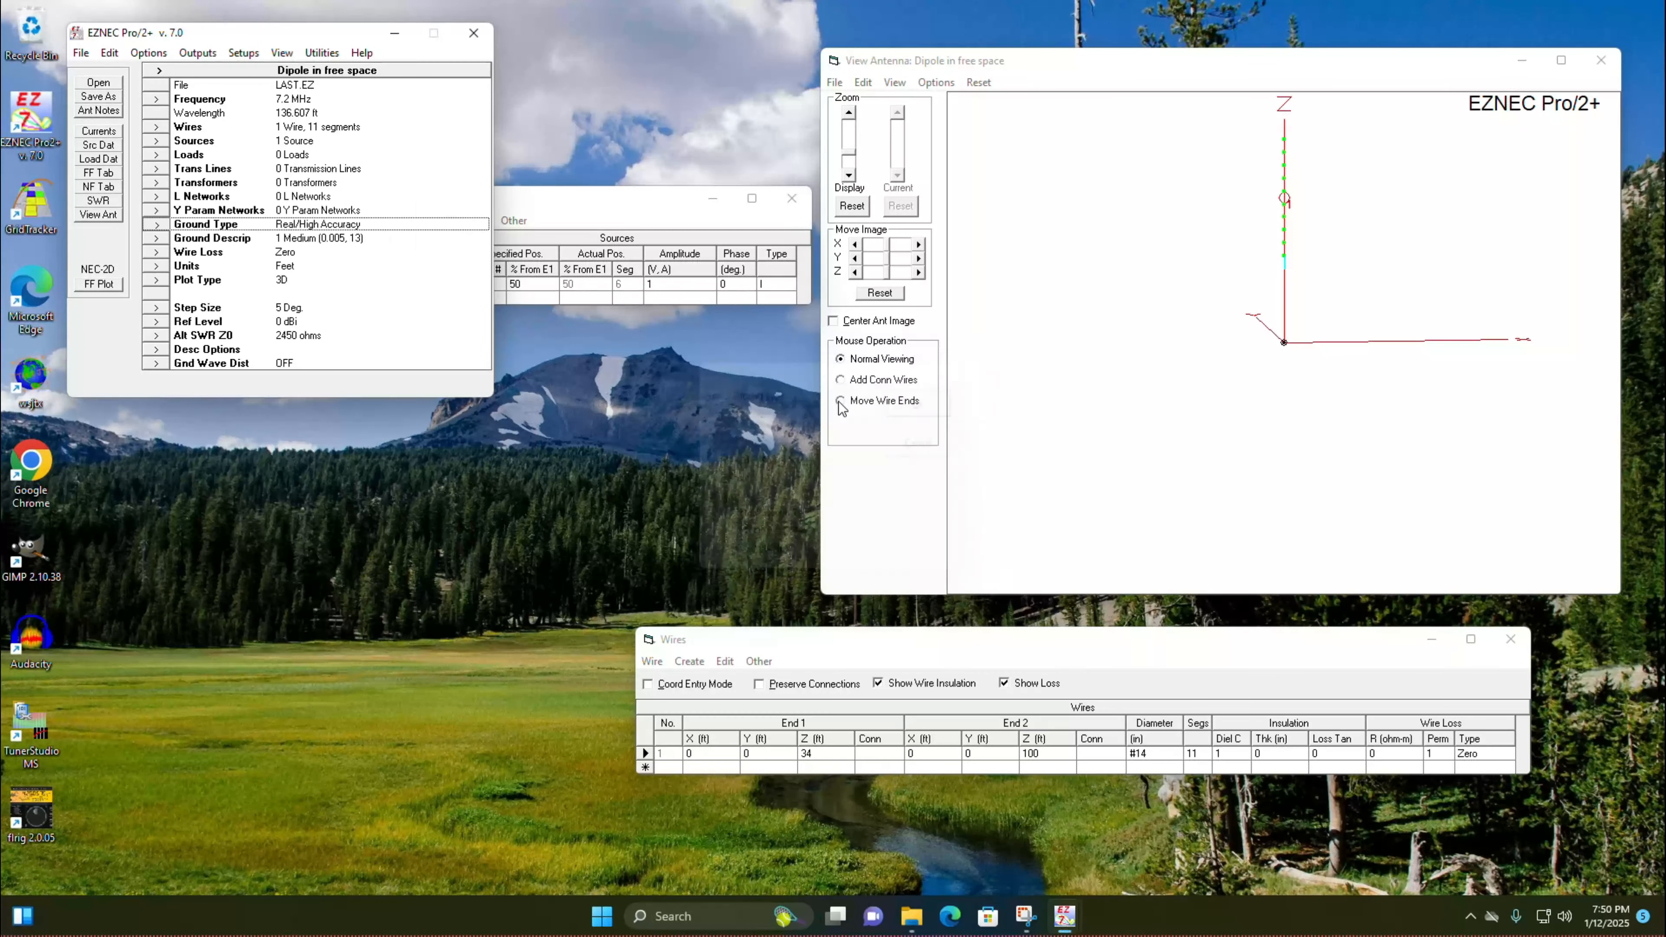
Step: Run the SWR sweep for the raised vertical dipole over real ground, read the values at 7.24 MHz, and close the plot
left_click(116, 207)
left_click(542, 467)
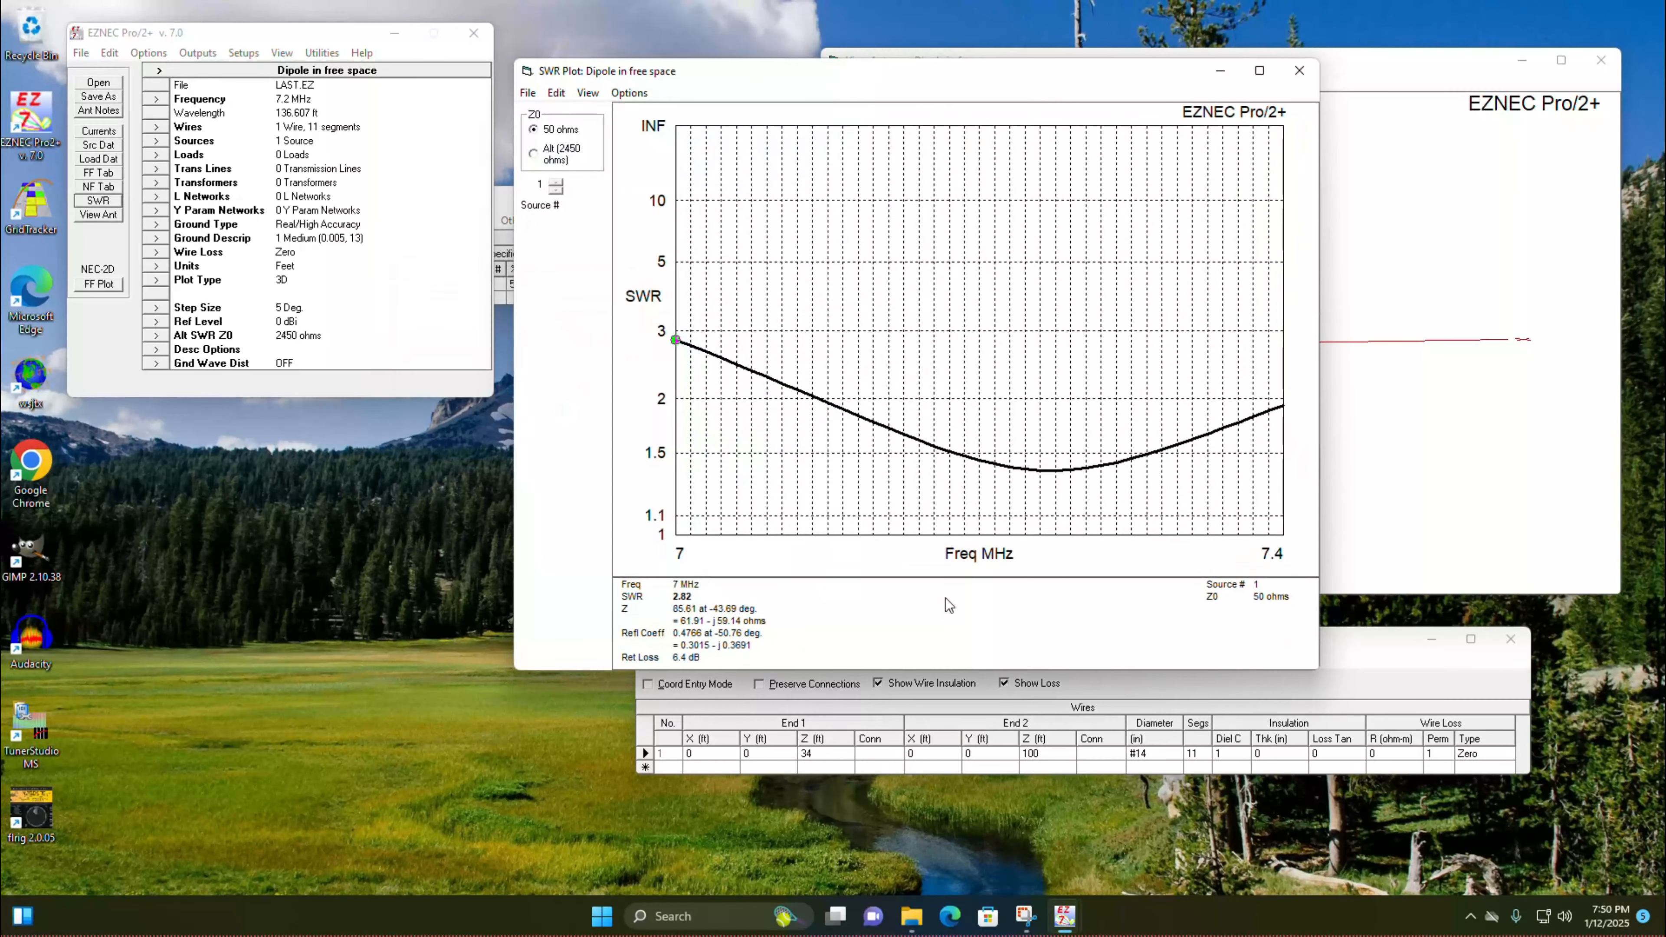
left_click(1041, 471)
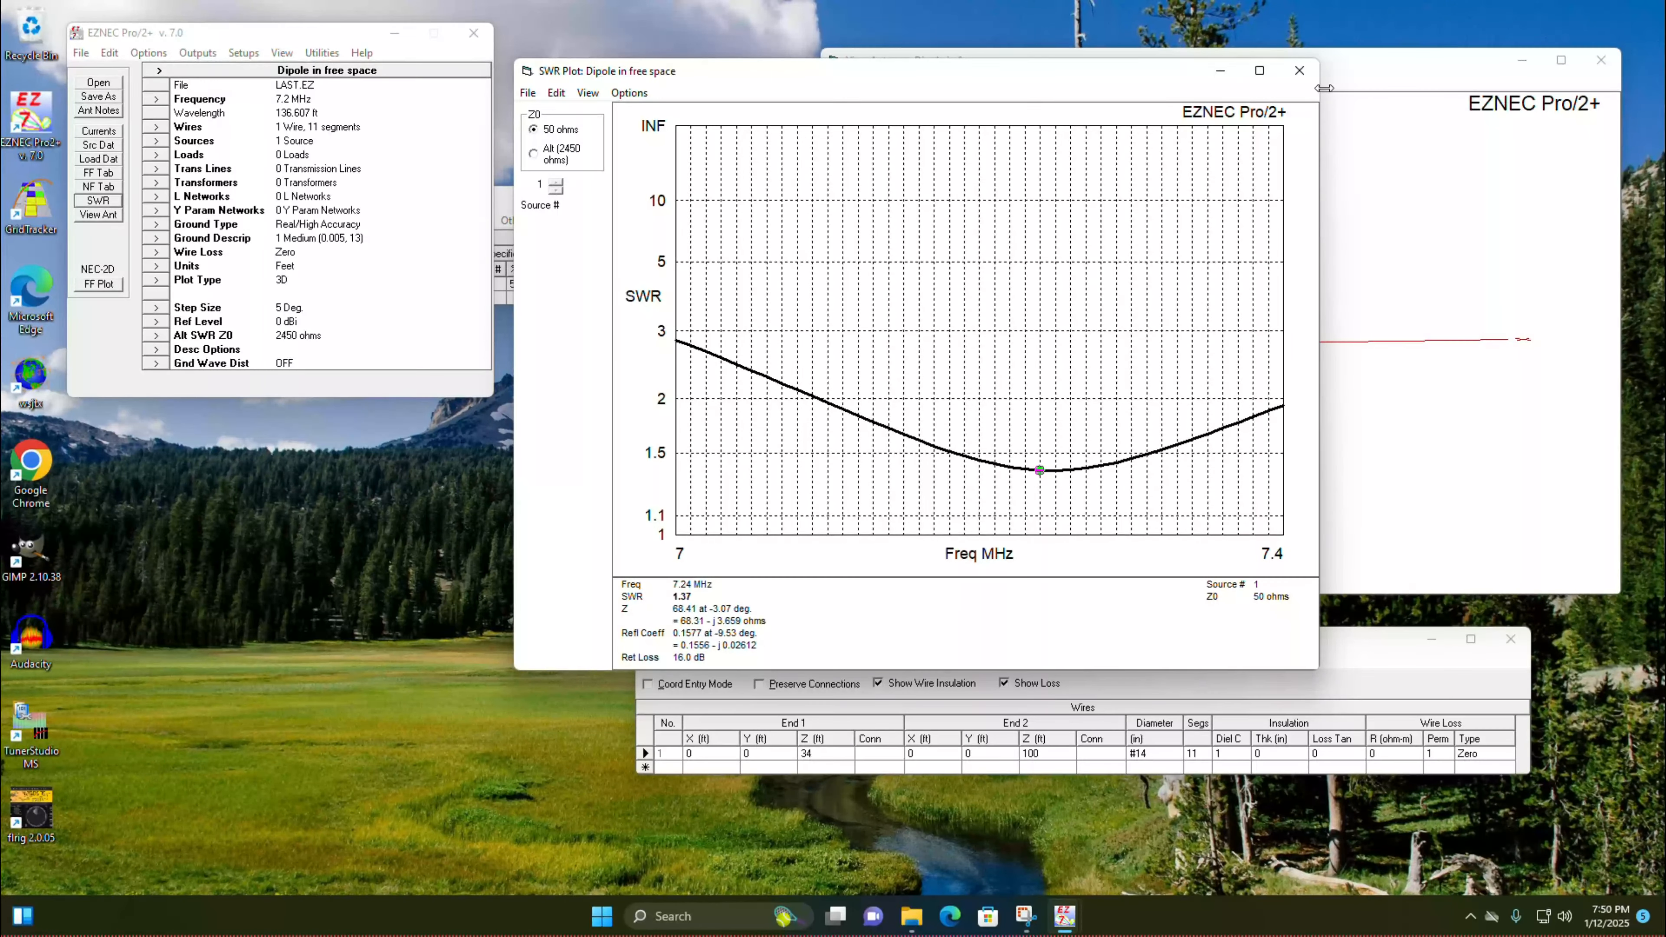
left_click(1299, 71)
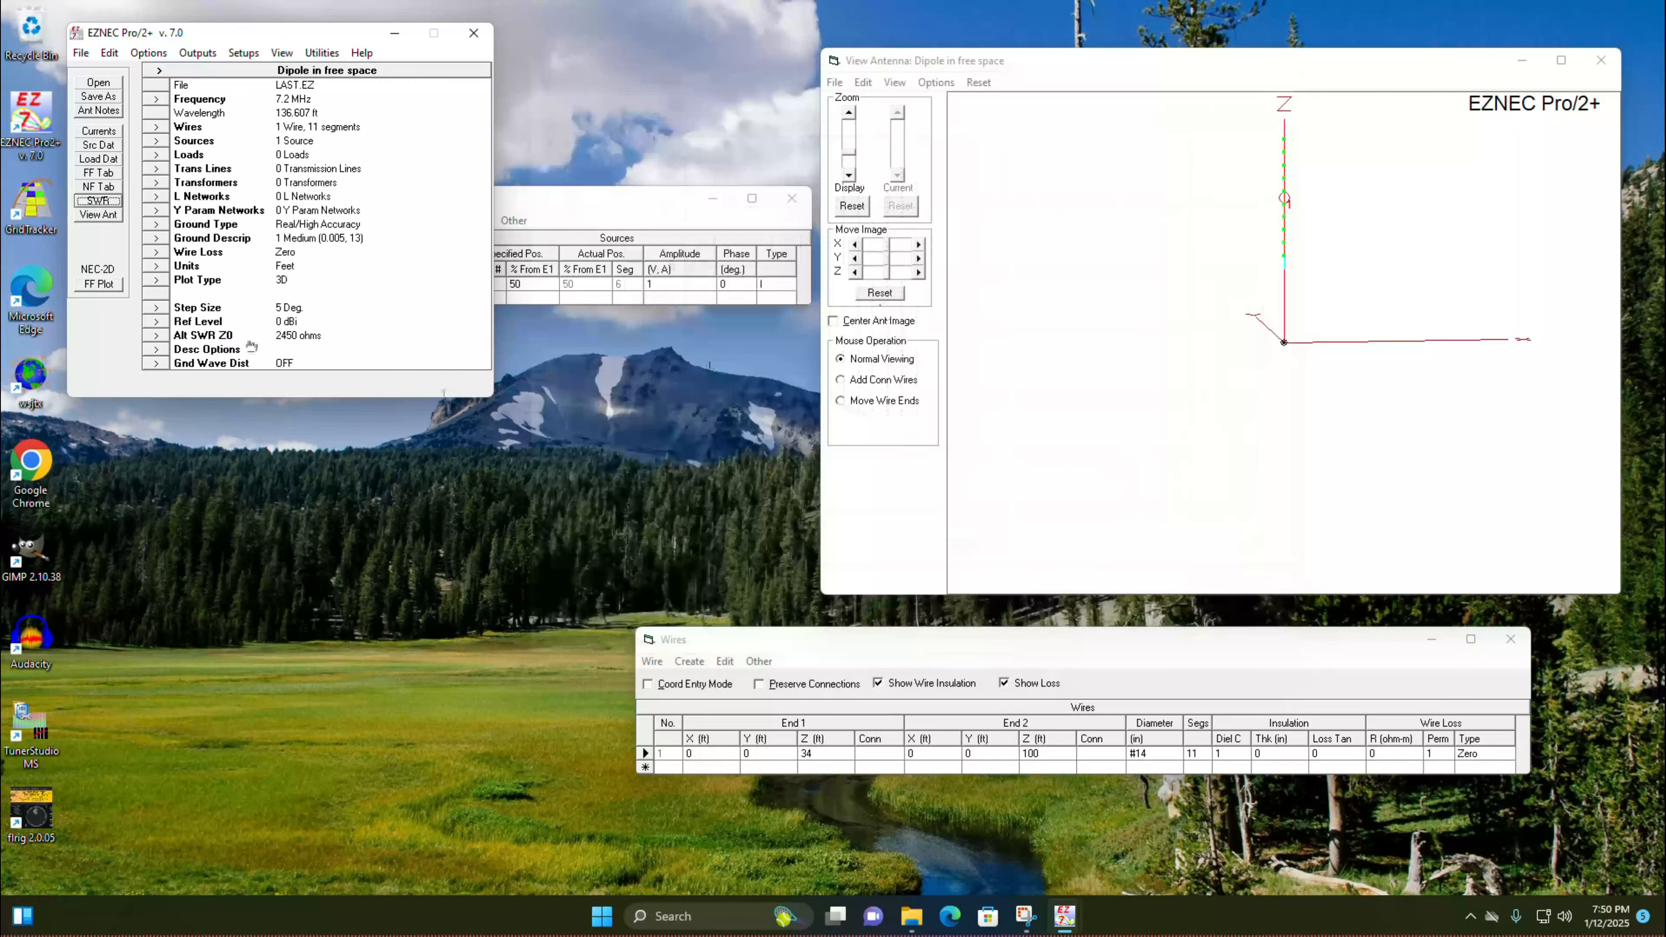
Step: Generate the 3D far-field plot of the raised vertical dipole over real ground and orbit it to examine the pattern
left_click(108, 287)
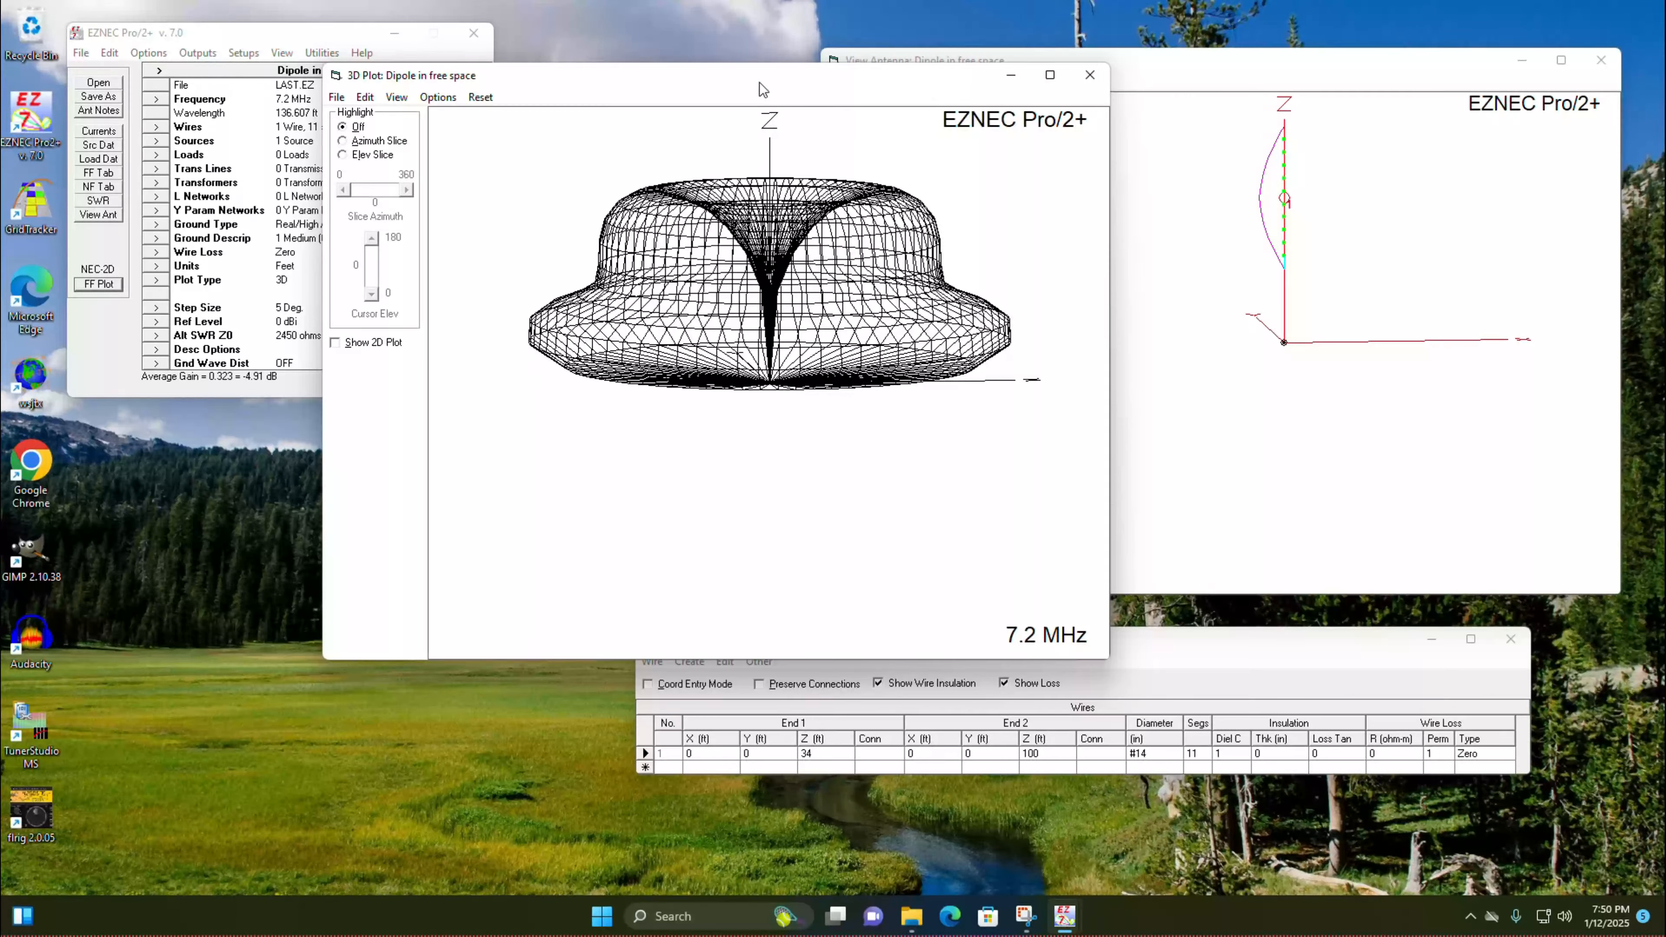
left_click_drag(759, 83, 639, 133)
mouse_move(633, 343)
left_mouse_down()
mouse_move(630, 393)
mouse_move(628, 341)
left_mouse_up()
Step: Show the 2D elevation slice, read the gain at 5 and 10 degrees elevation, and close both far-field plots
left_click(278, 147)
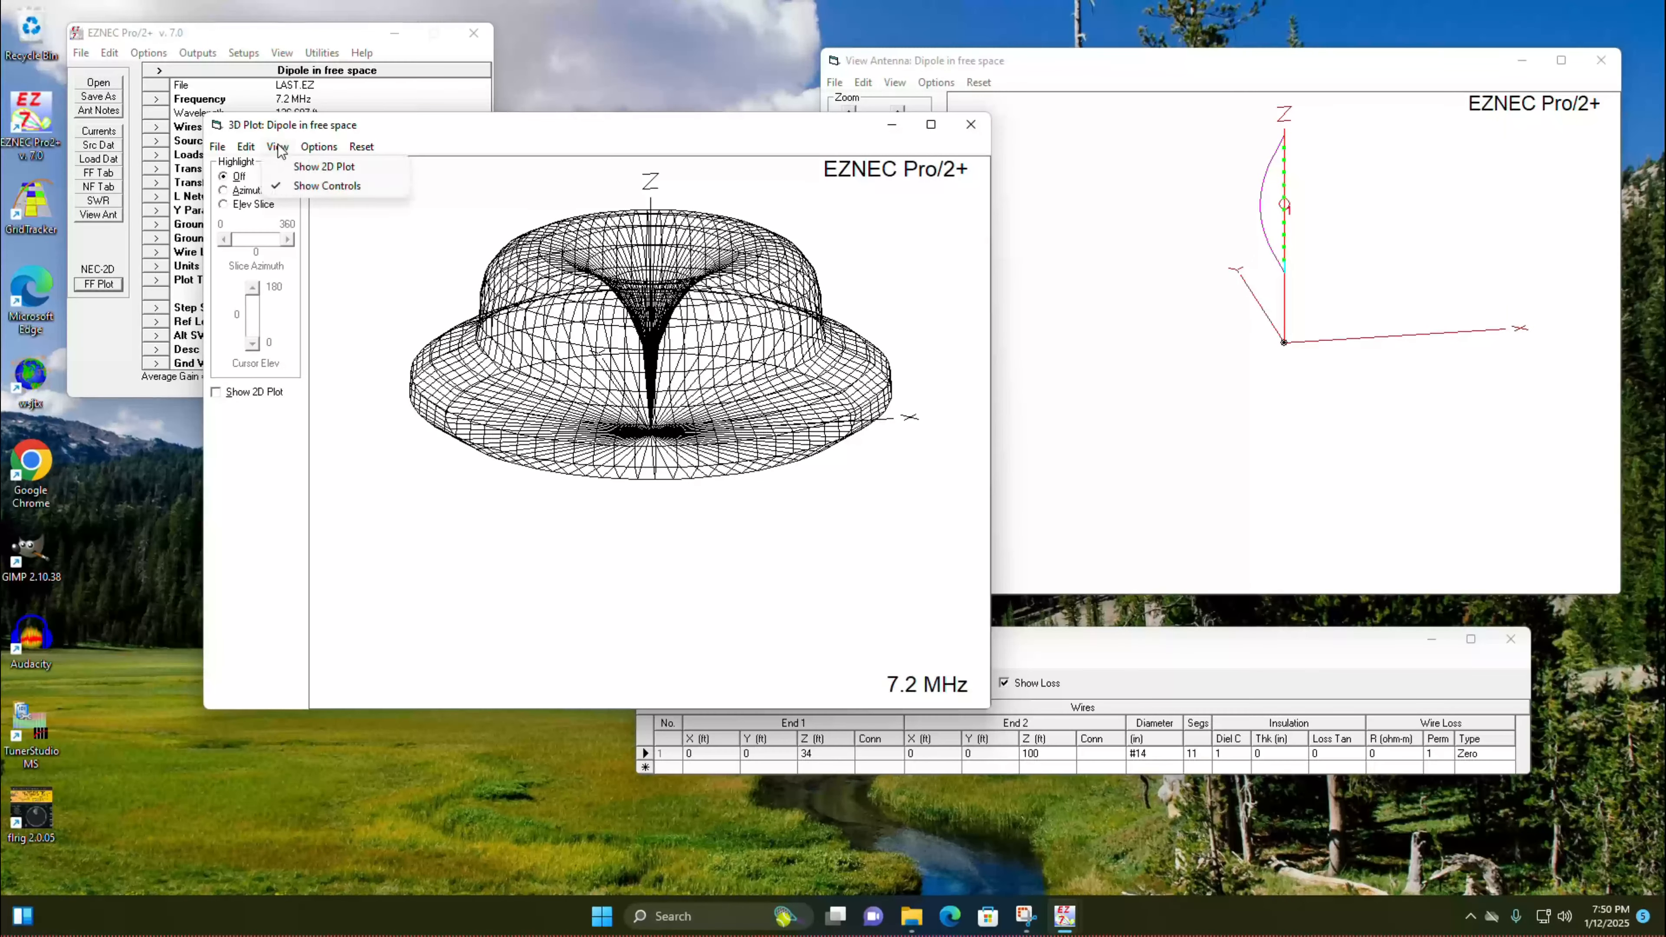
left_click(324, 167)
left_click(1023, 332)
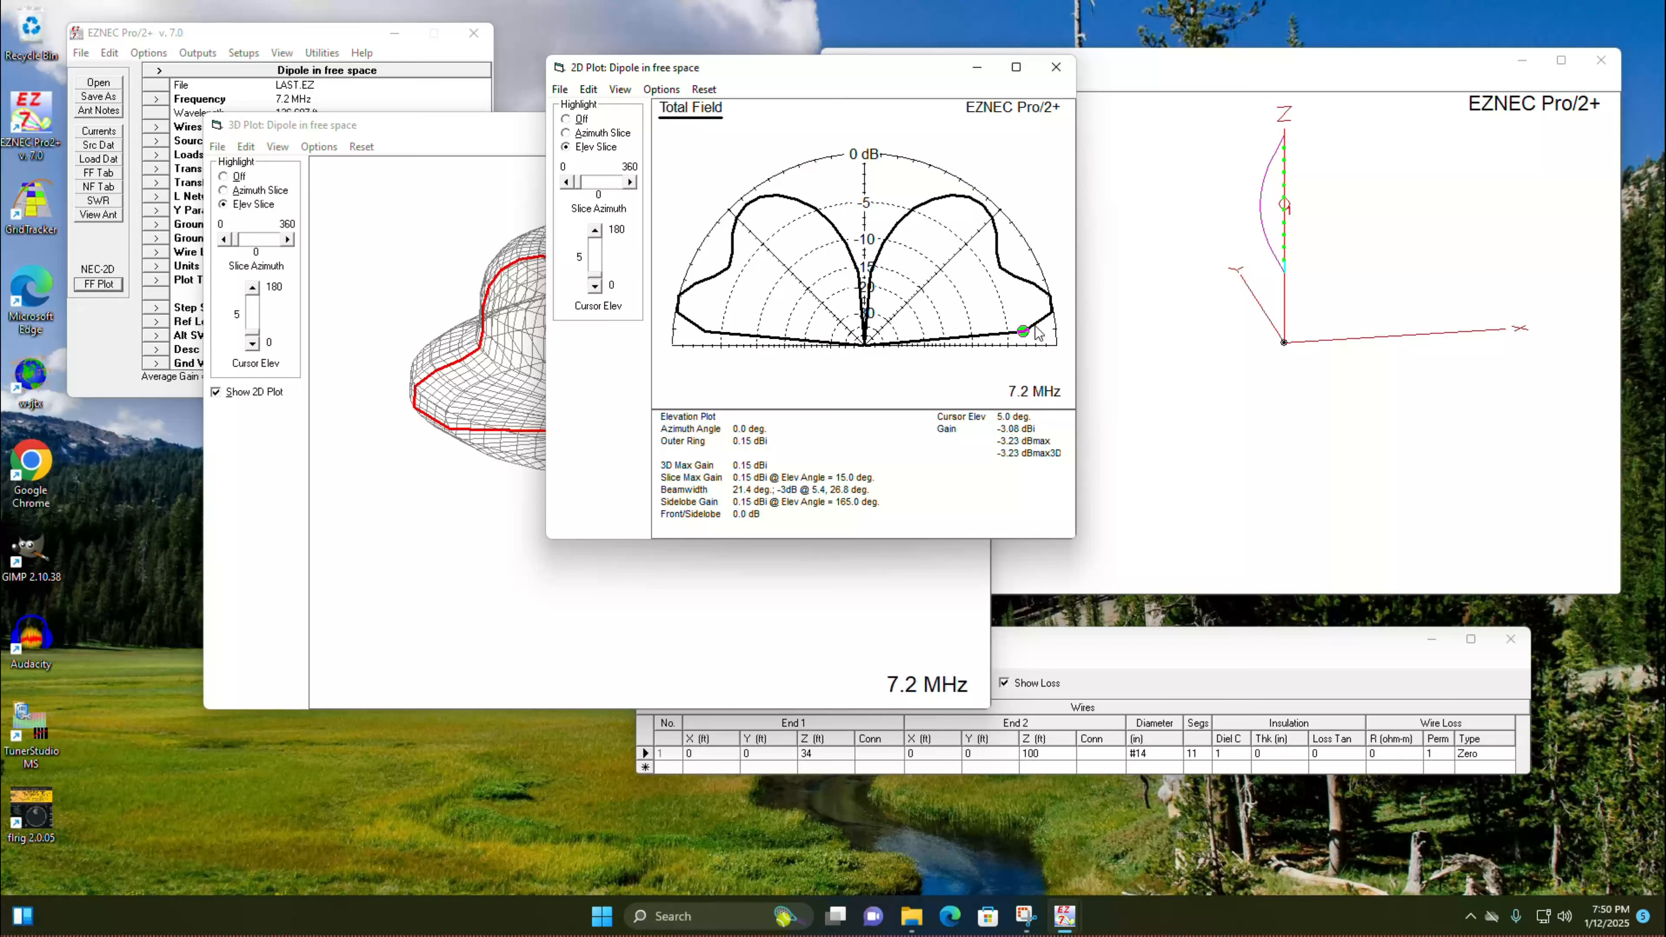
left_click(1048, 316)
mouse_move(447, 285)
left_mouse_down()
mouse_move(584, 373)
mouse_move(610, 355)
mouse_move(421, 364)
mouse_move(616, 329)
mouse_move(515, 320)
left_mouse_up()
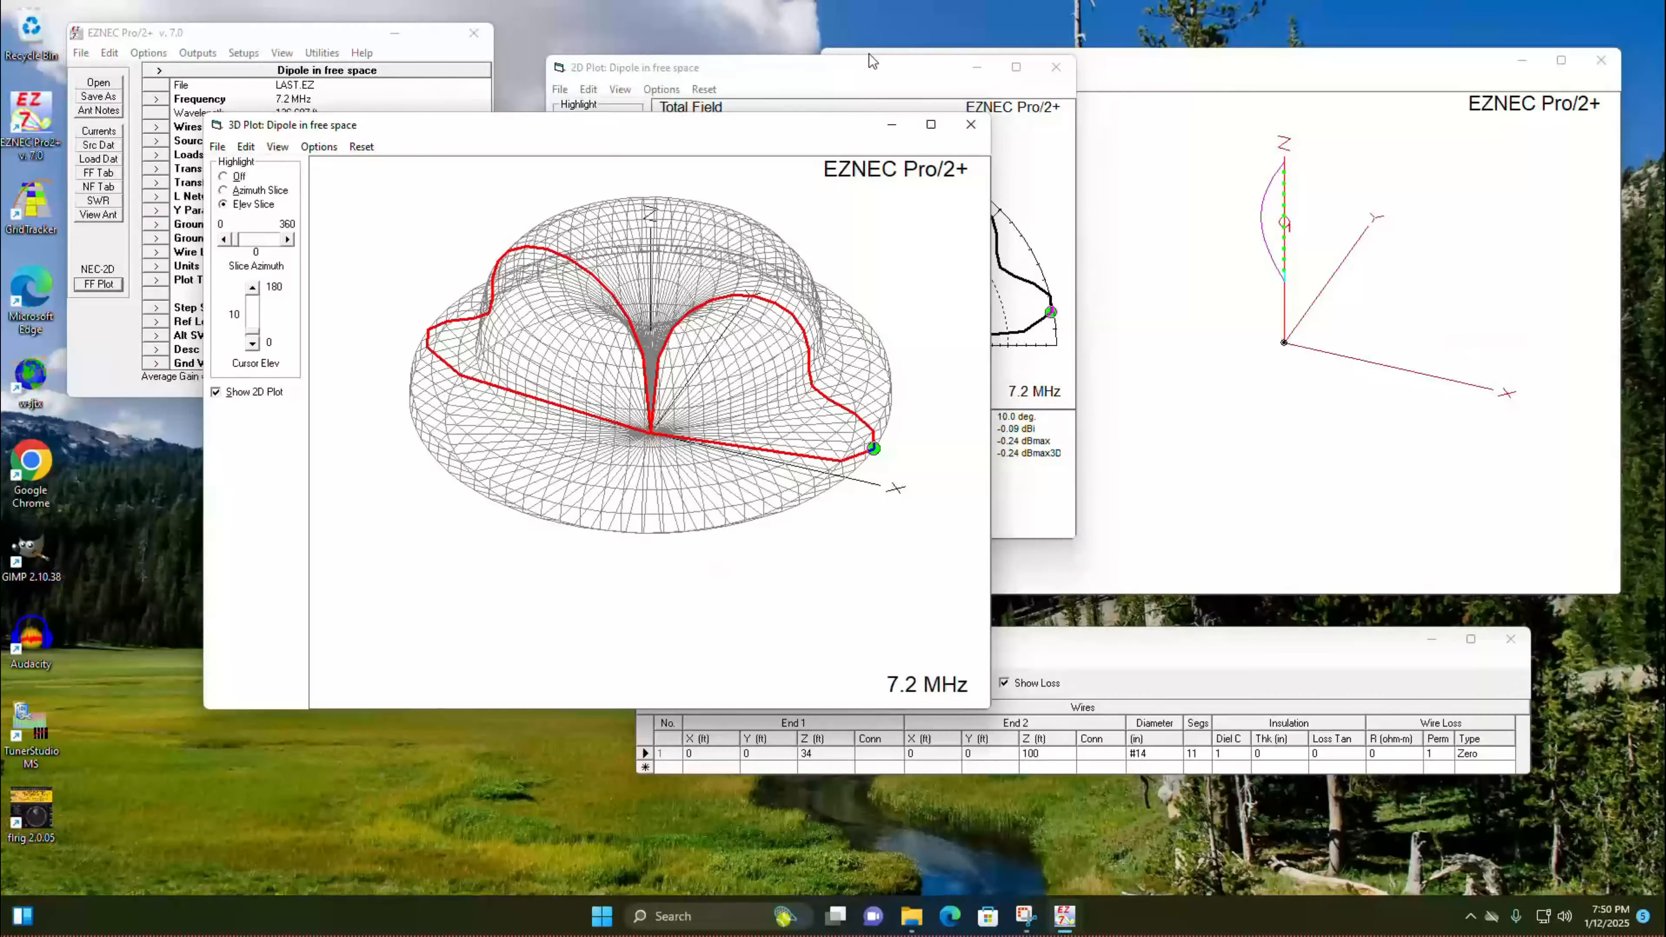
left_click(845, 71)
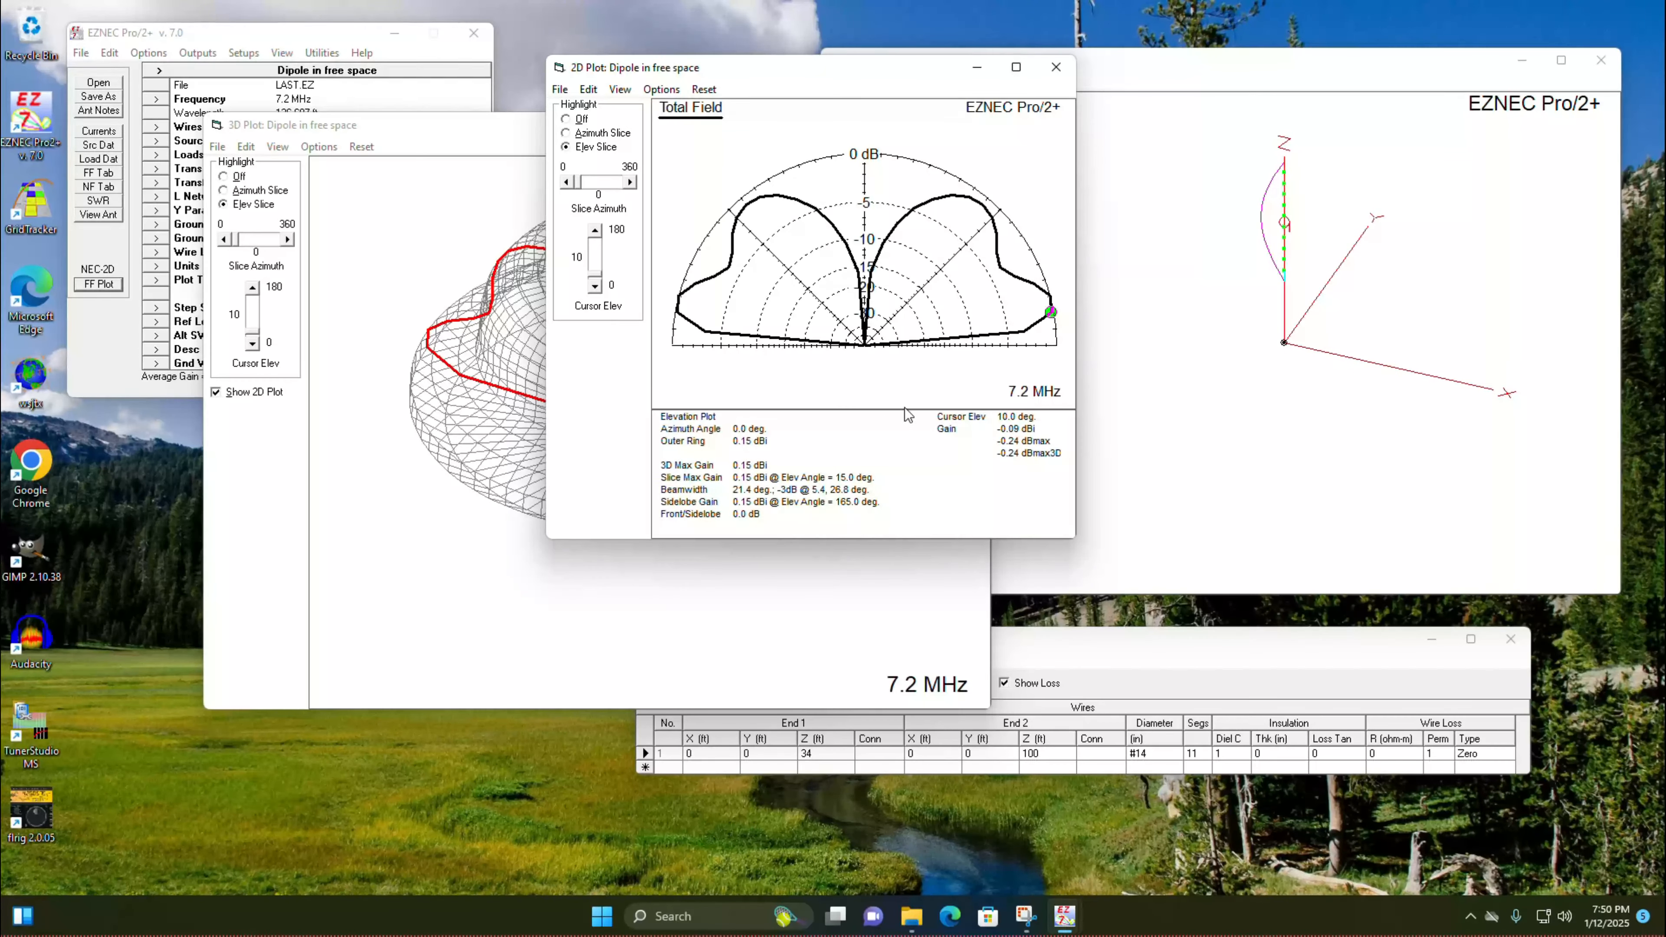
left_click(1025, 330)
left_click(1056, 66)
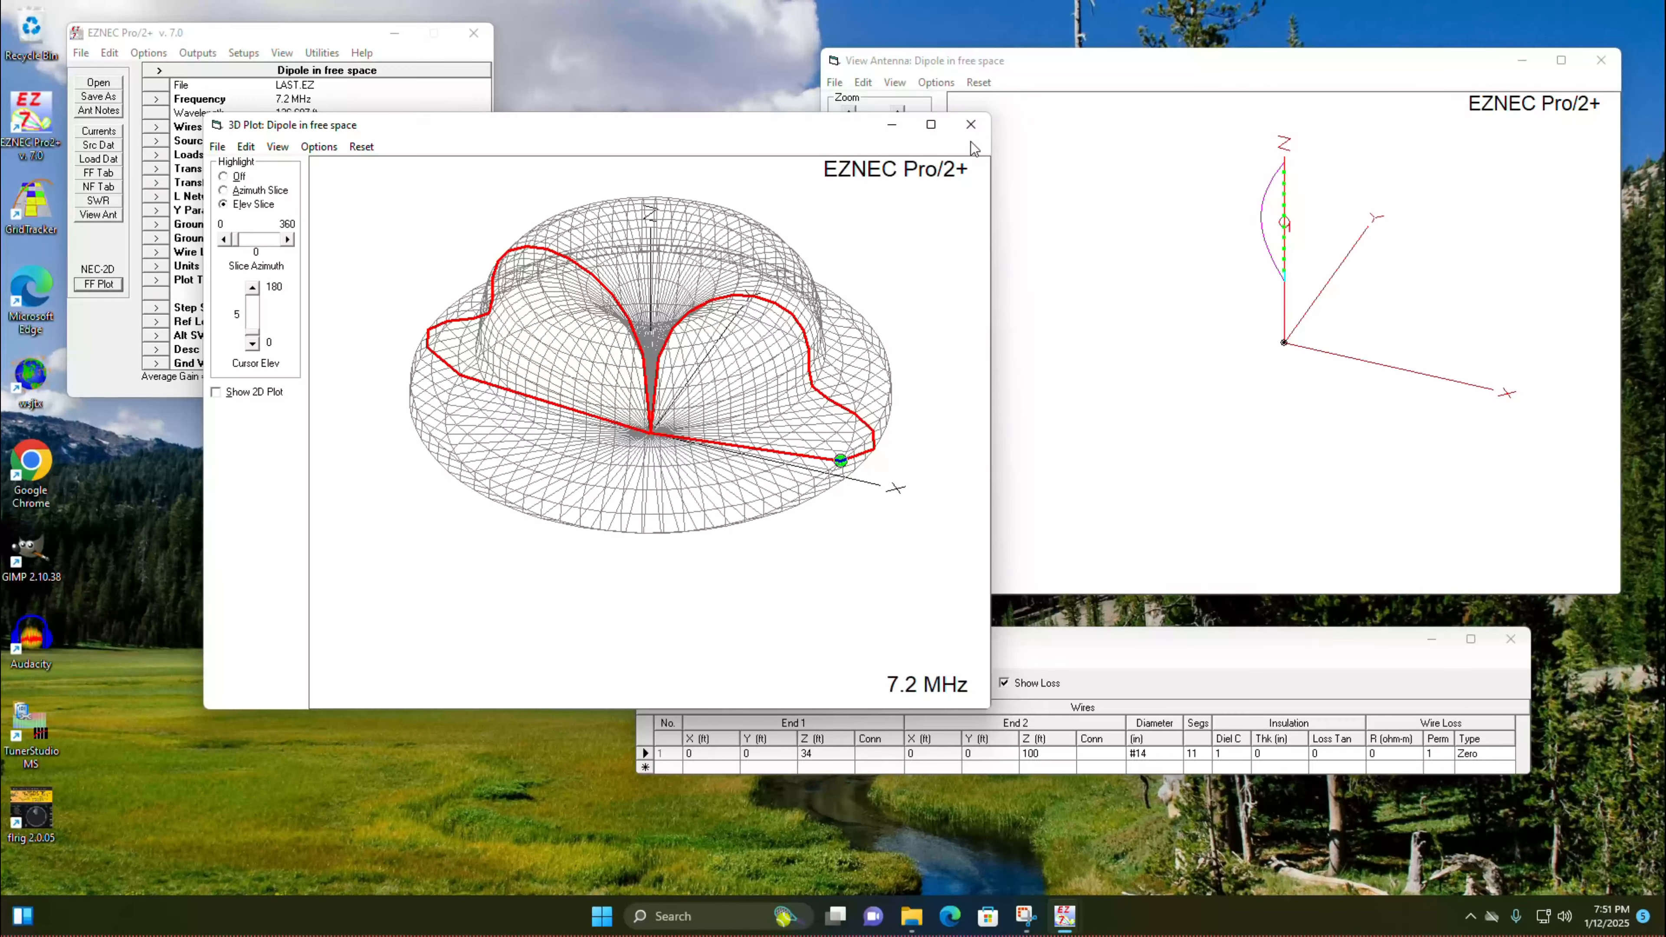
left_click(970, 124)
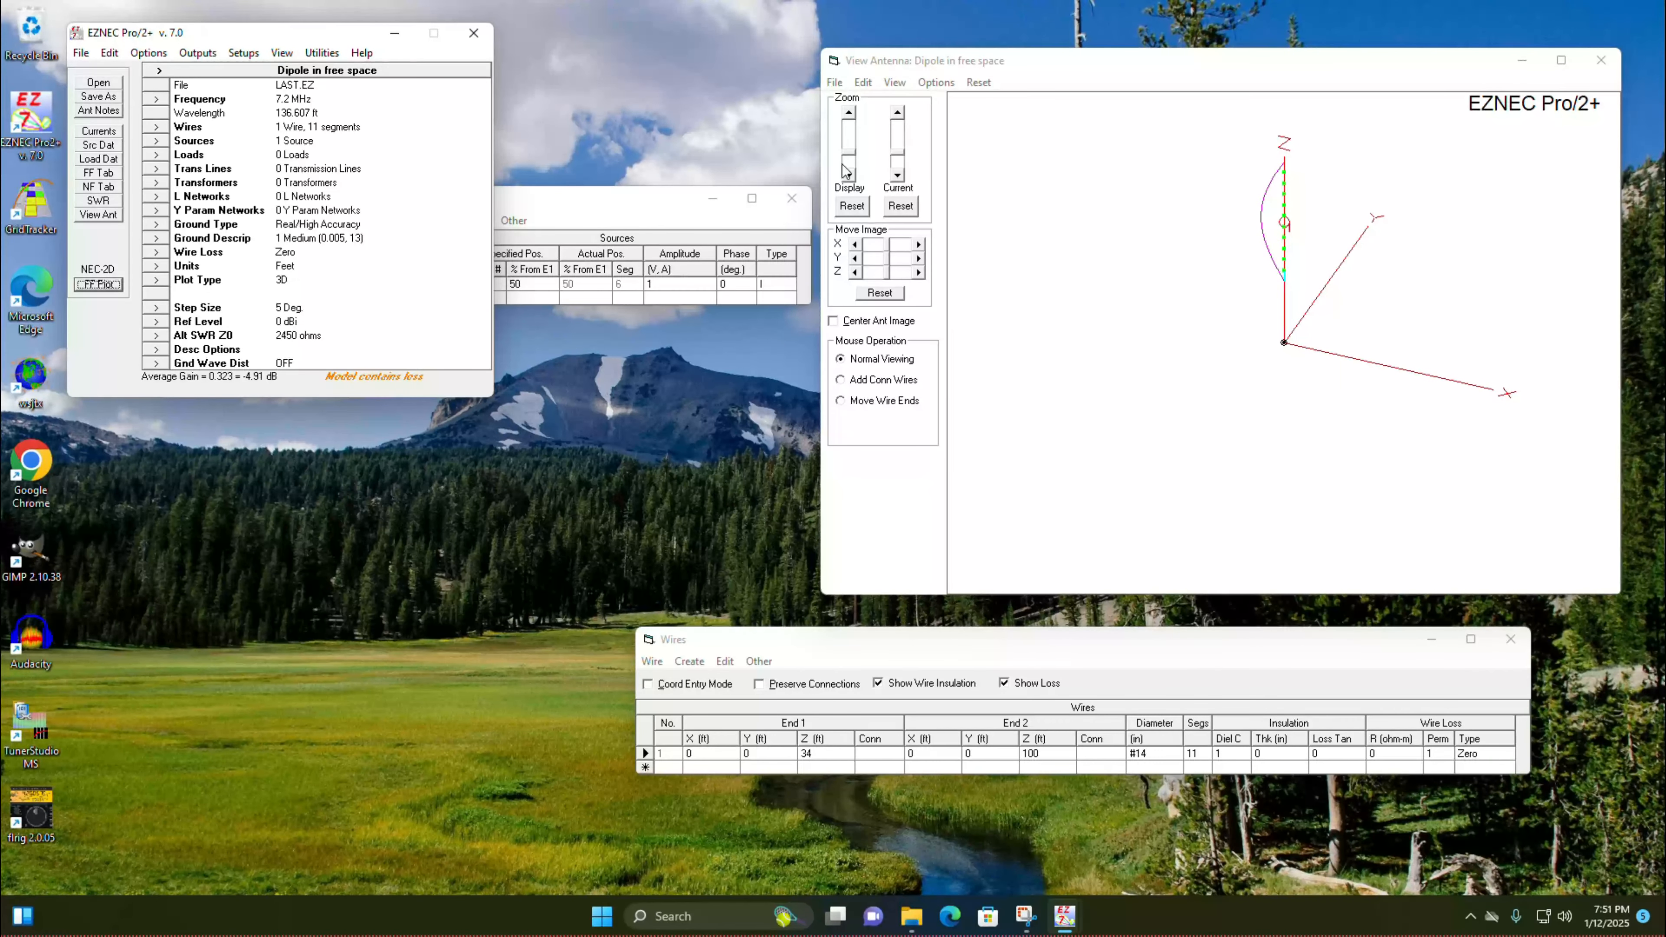
left_click(617, 197)
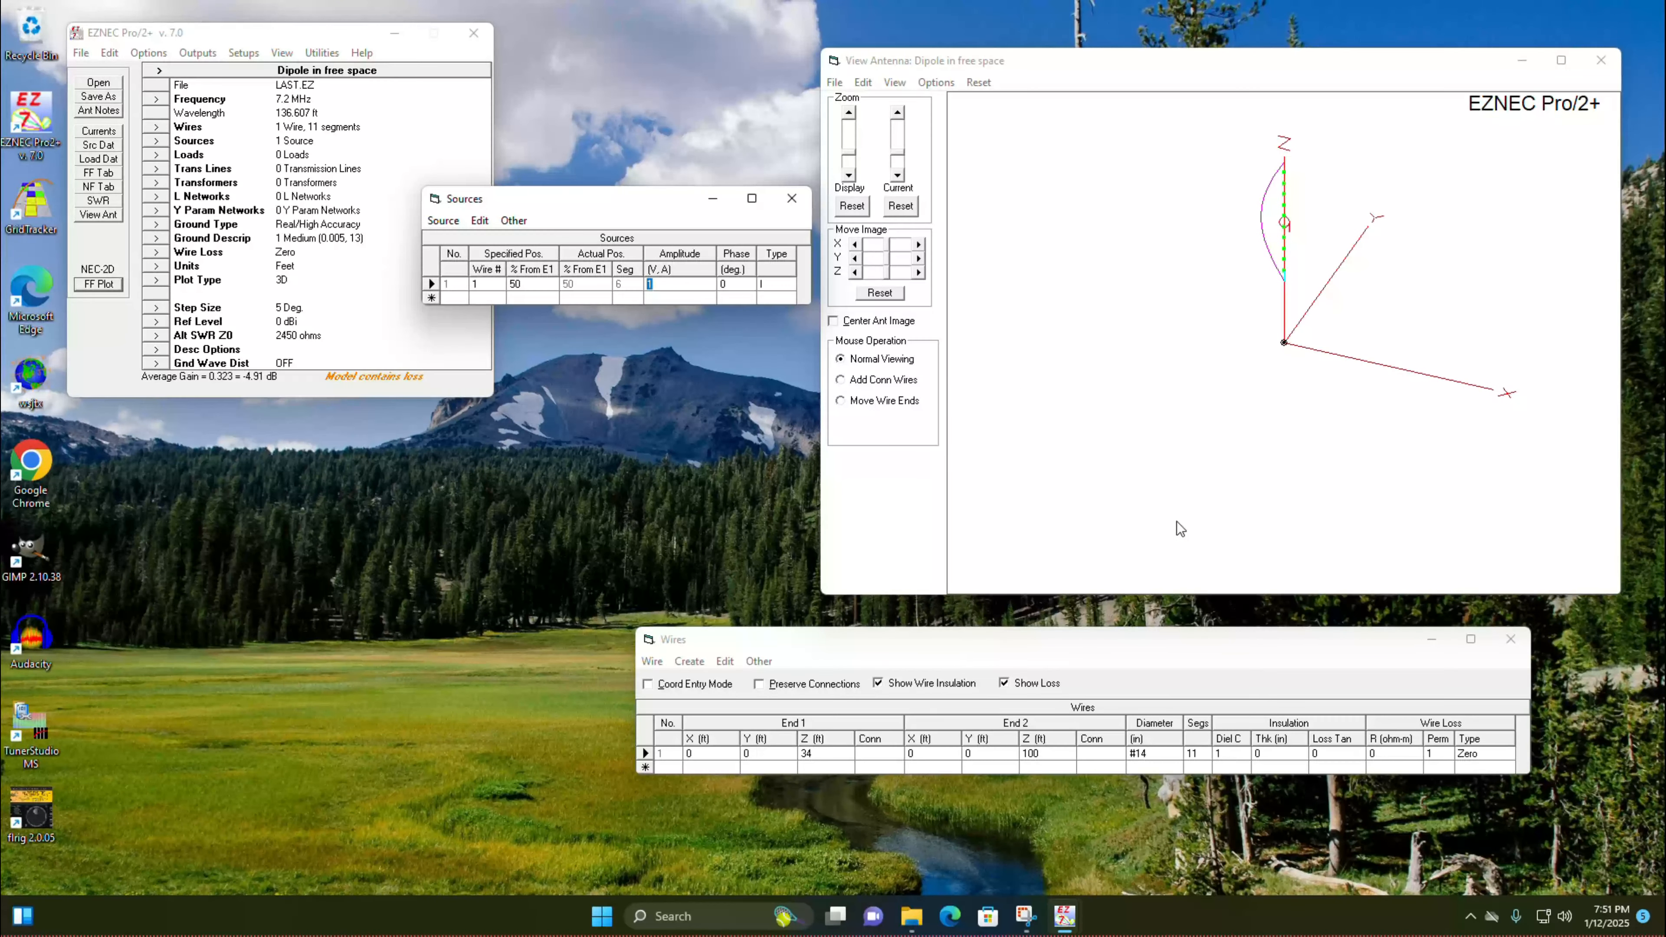
Step: Switch to Google Chrome and search the web for "ground plane antenna"
double_click(31, 463)
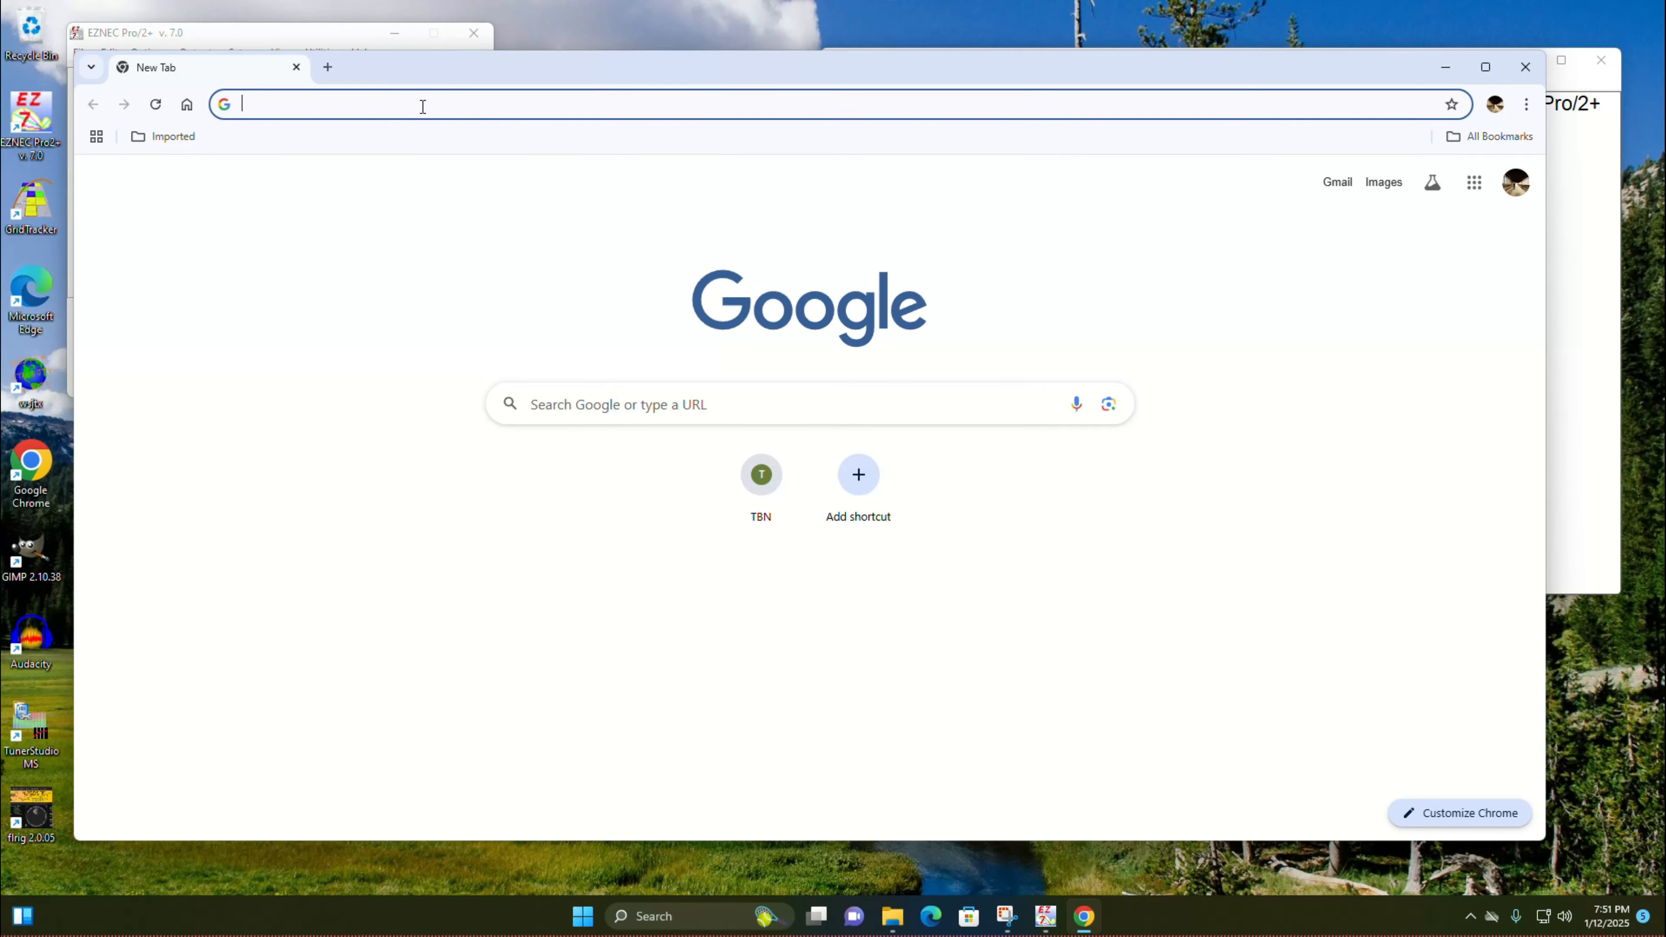
left_click(423, 105)
type("gr")
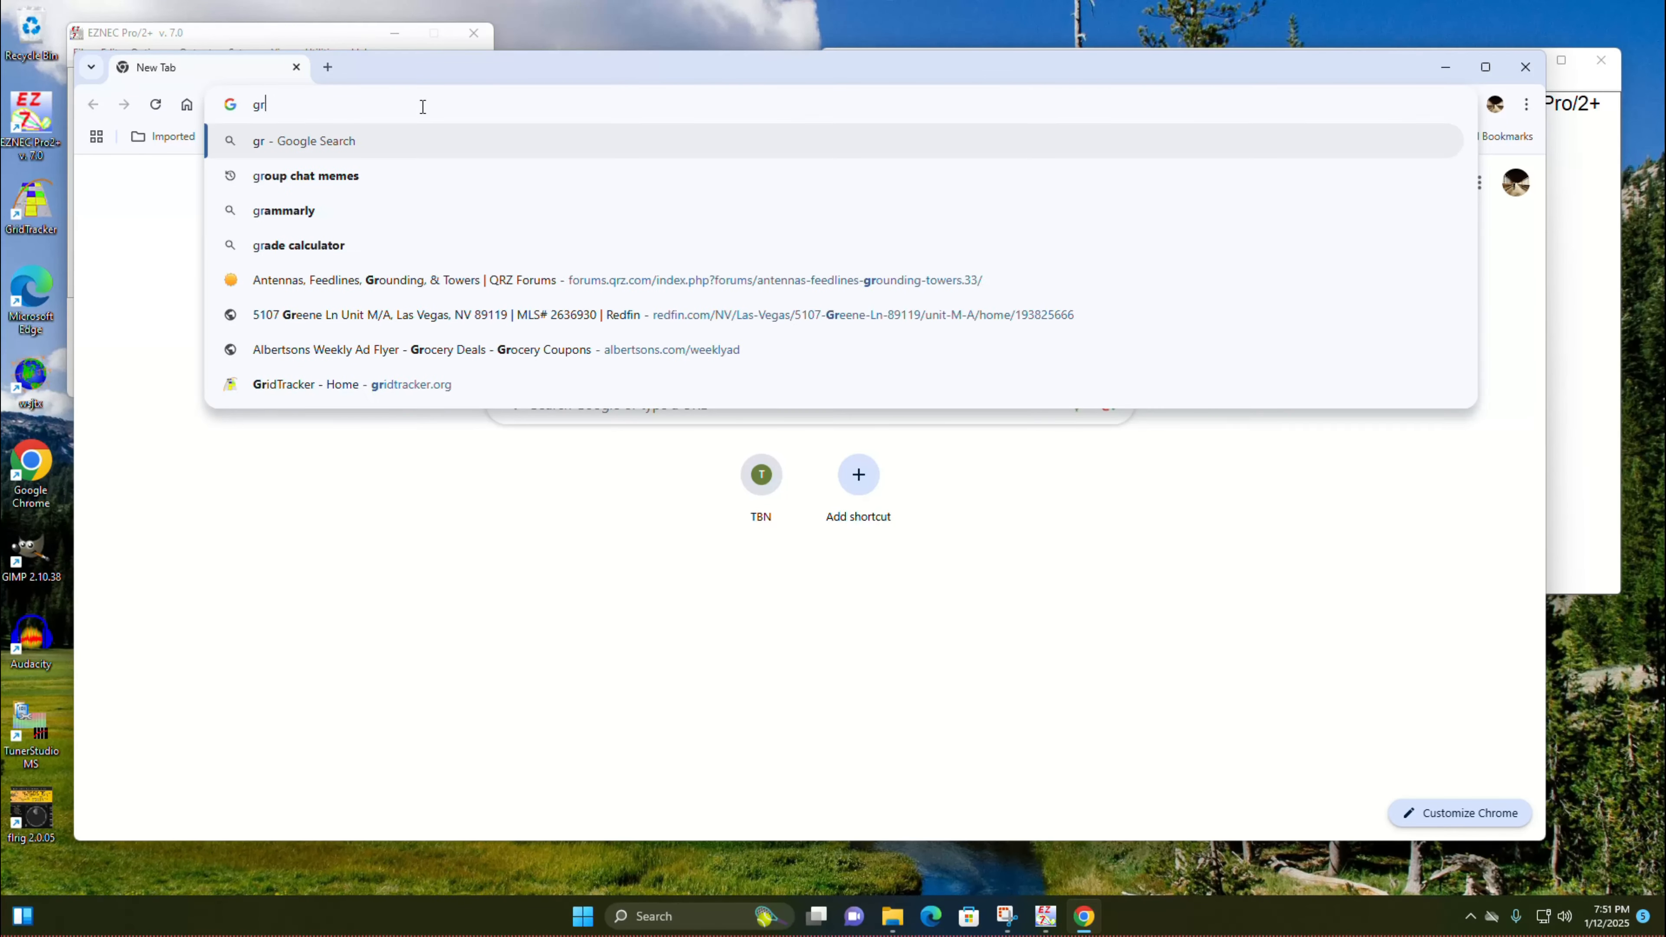
type("ound pl")
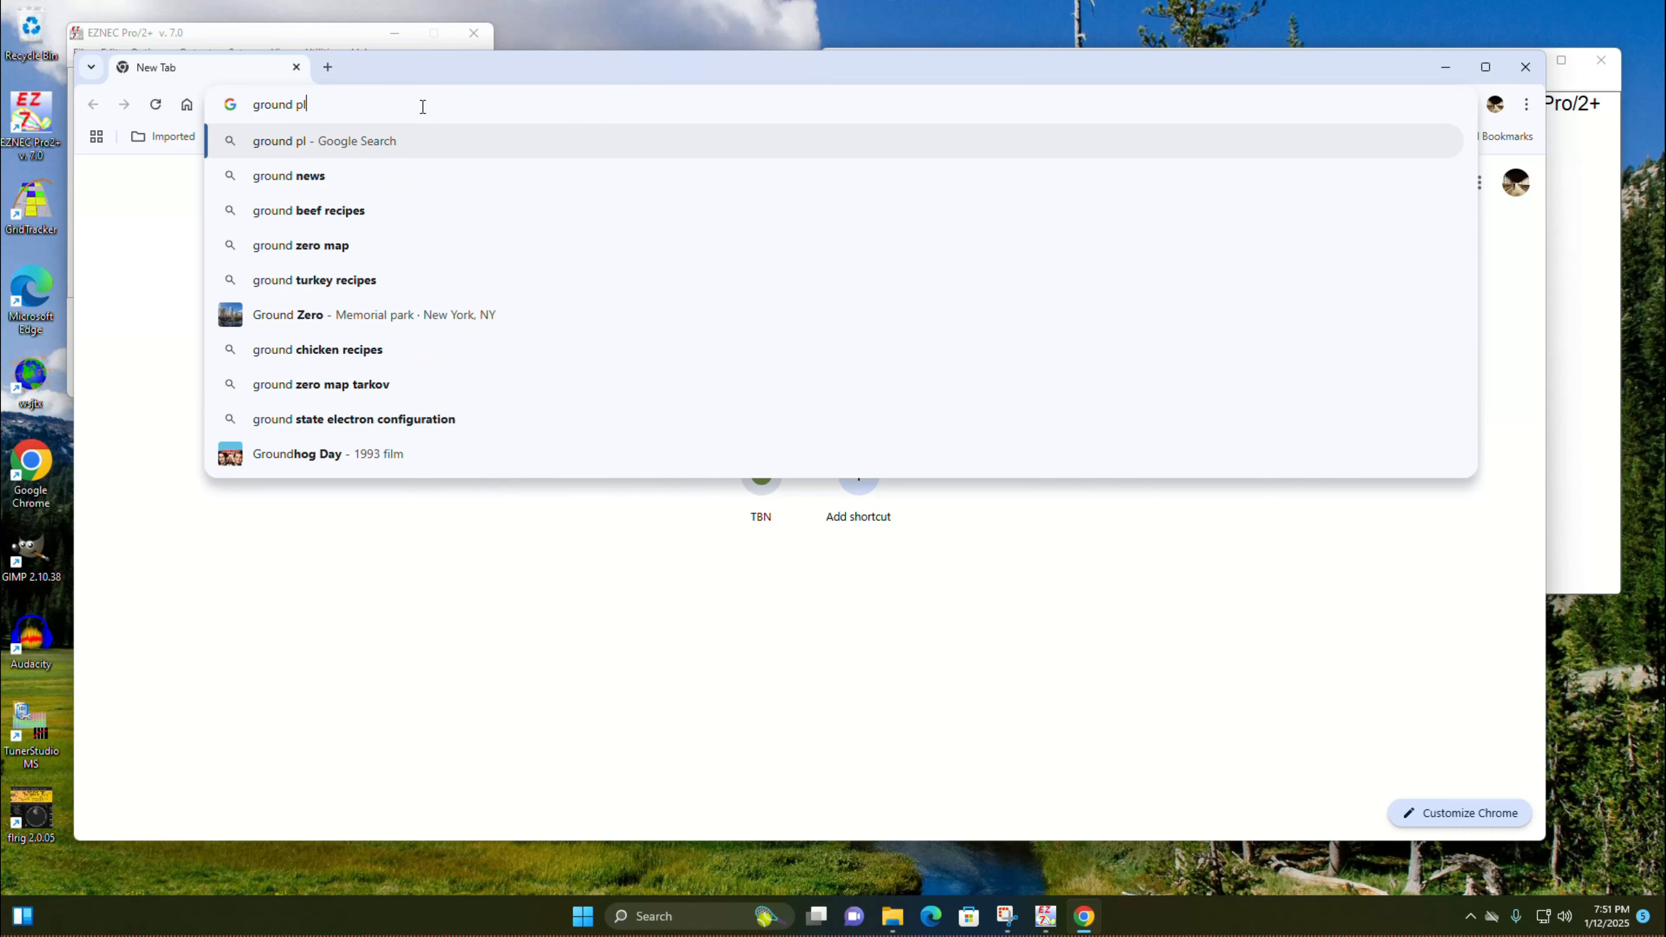
type("ane antenna")
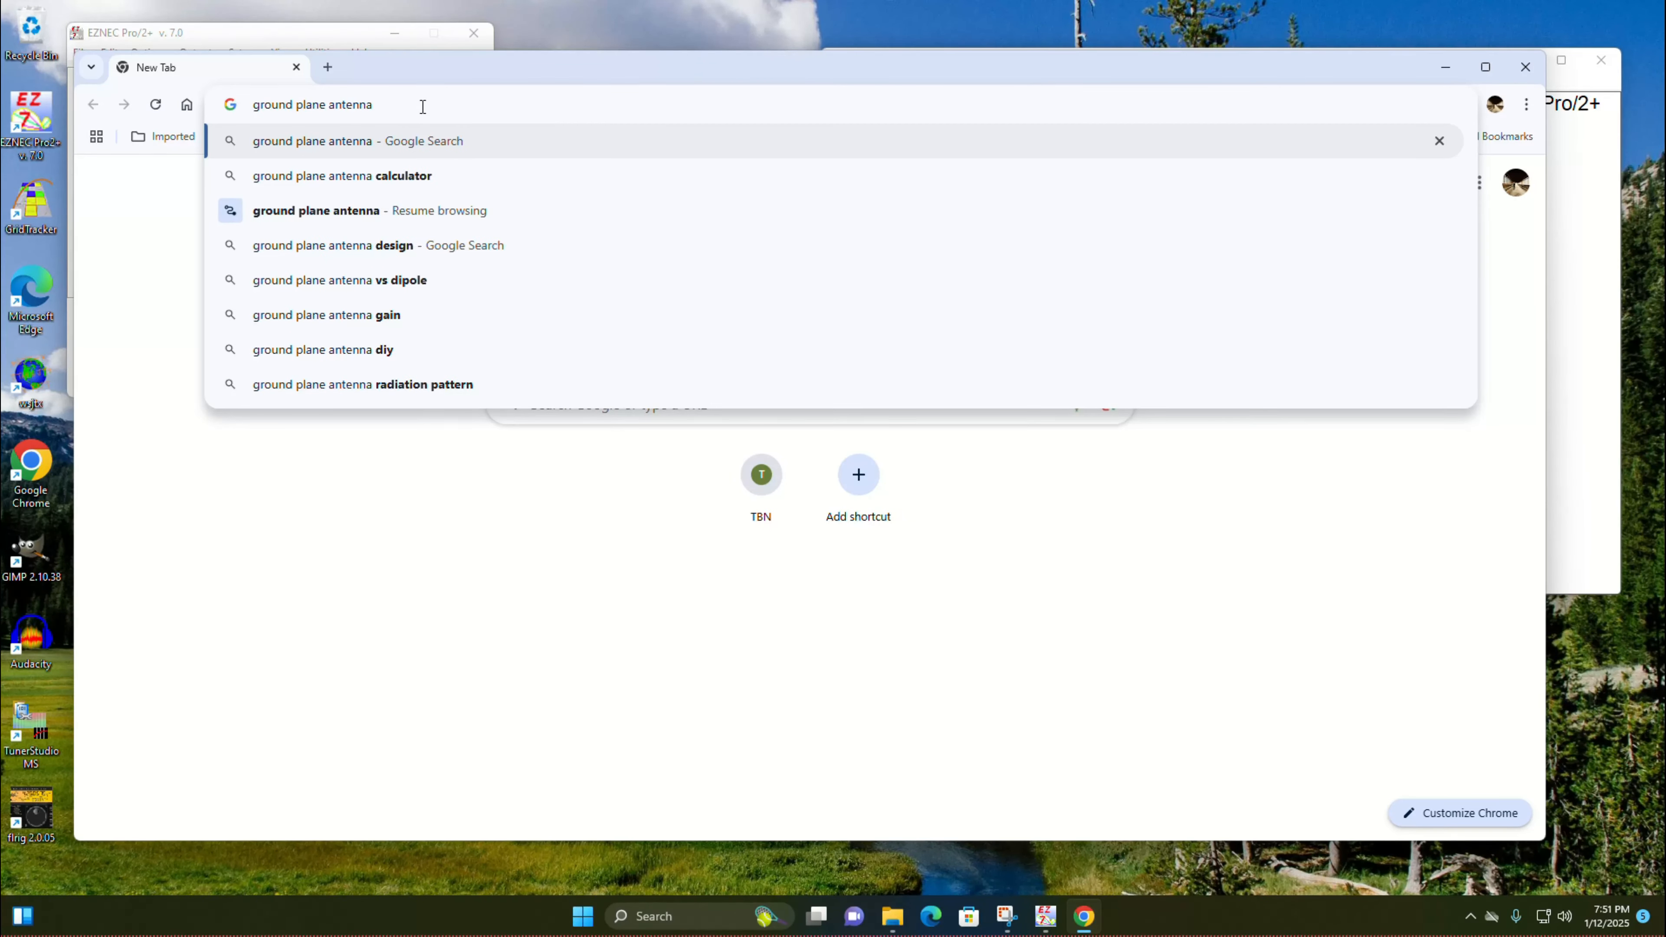
key("Return")
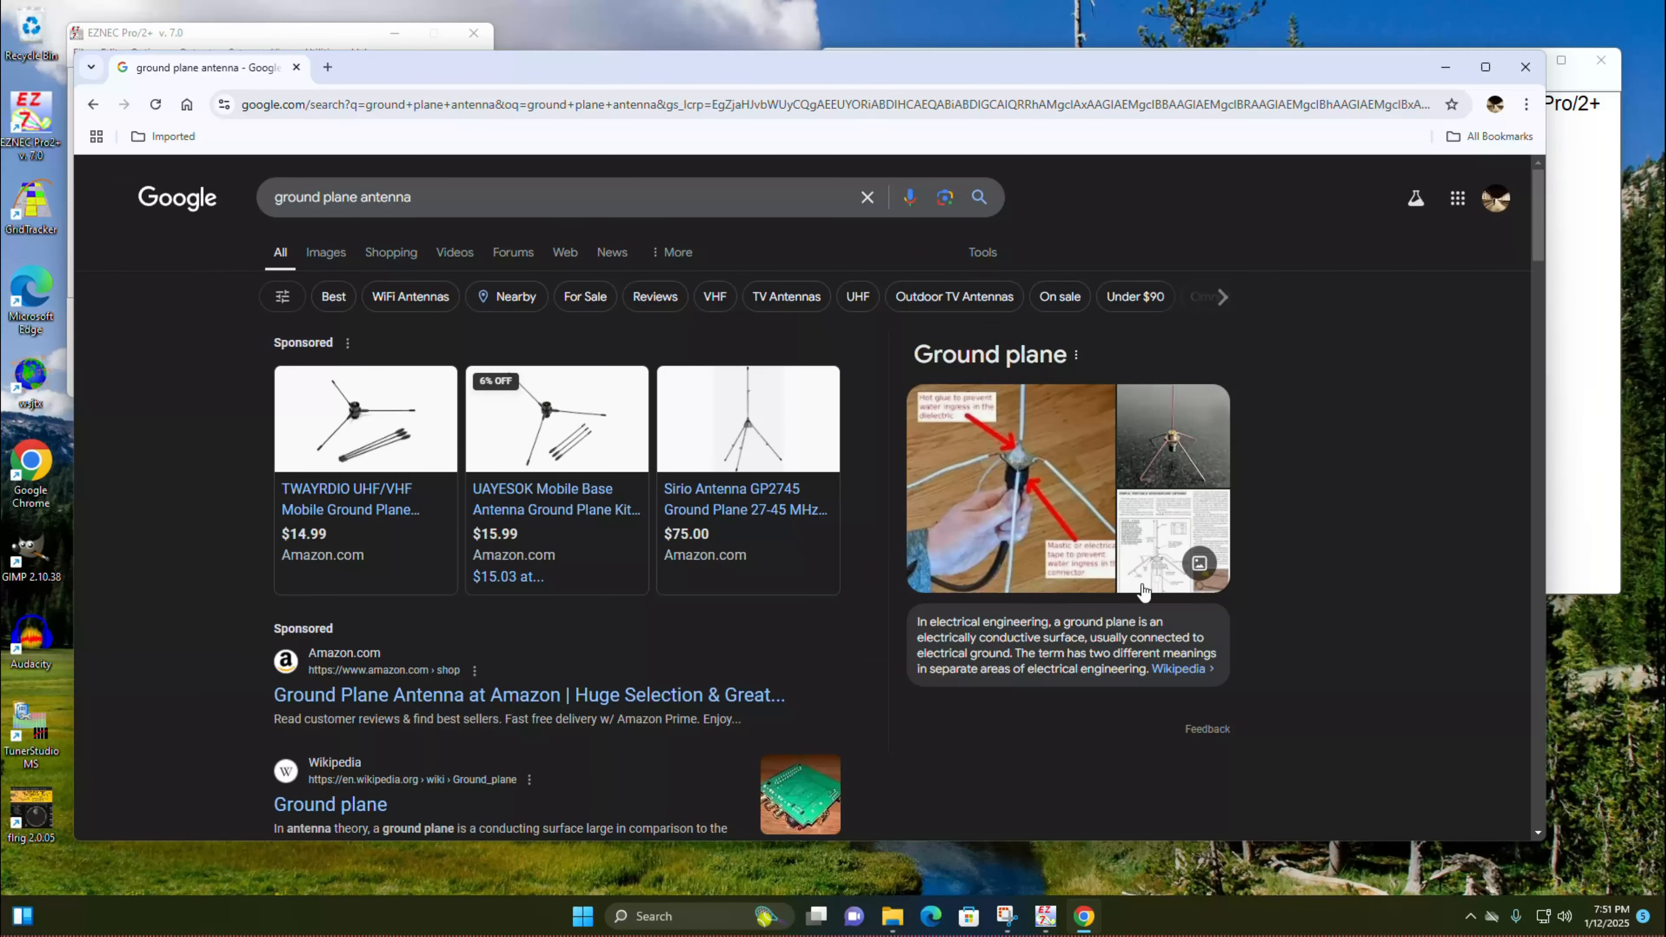
Step: Open the Sirio GP2745 ground plane antenna listing, examine its photo, price and specifications, and return to EZNEC
left_click(746, 520)
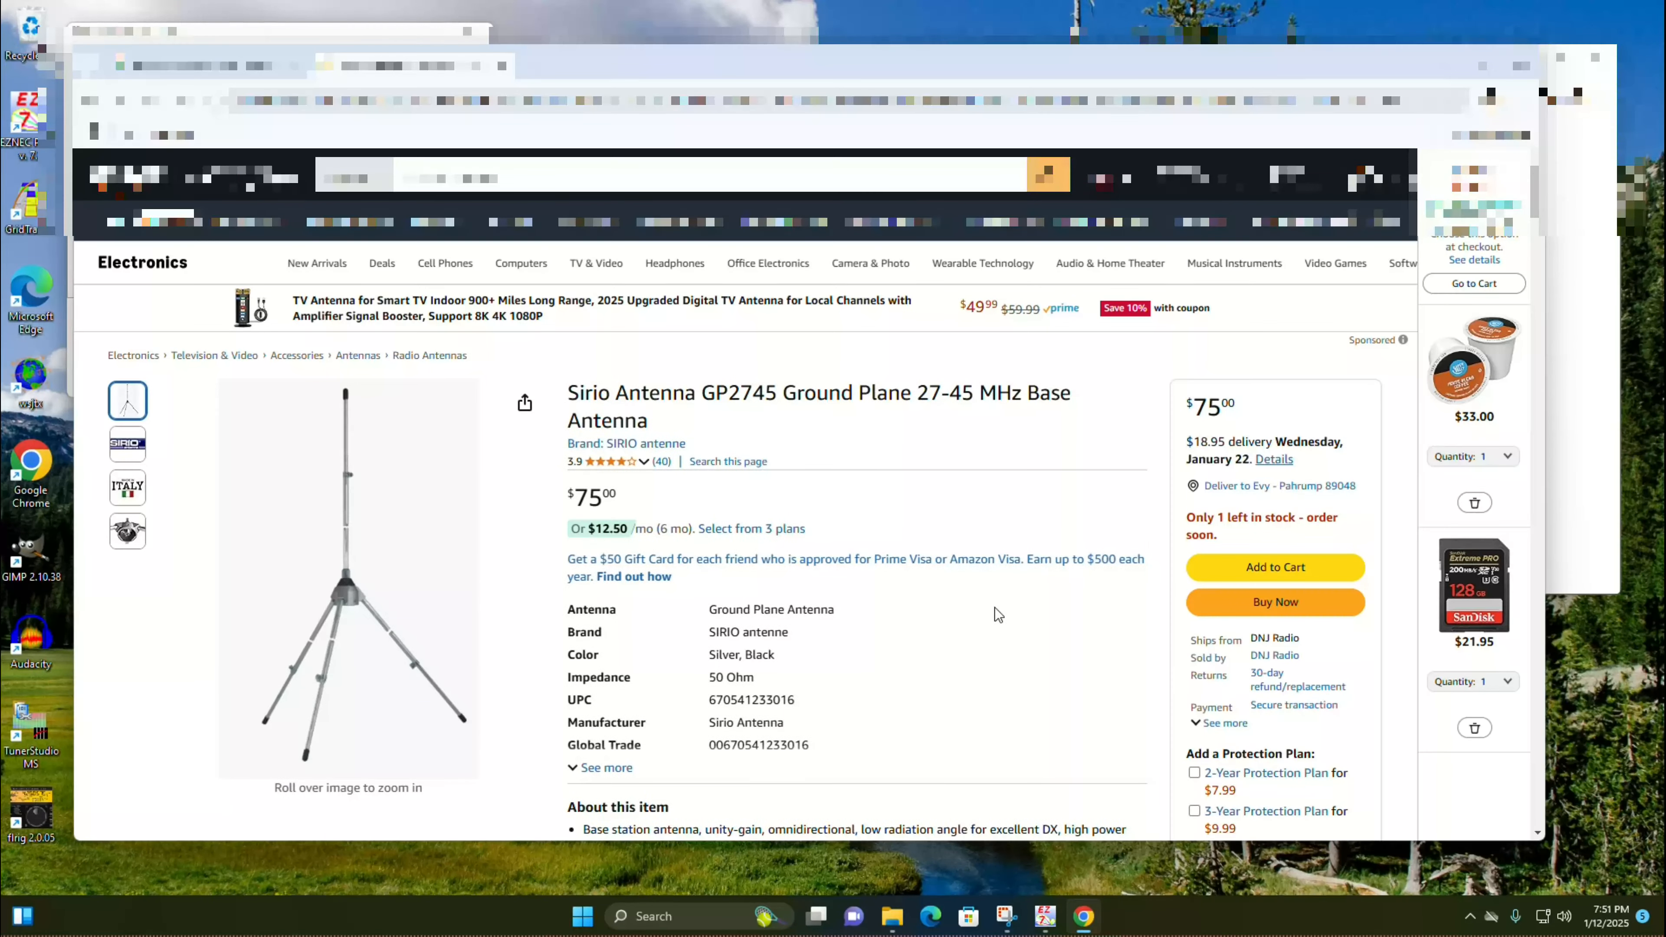
scroll(988, 608, "down", 5)
scroll(1000, 604, "up", 5)
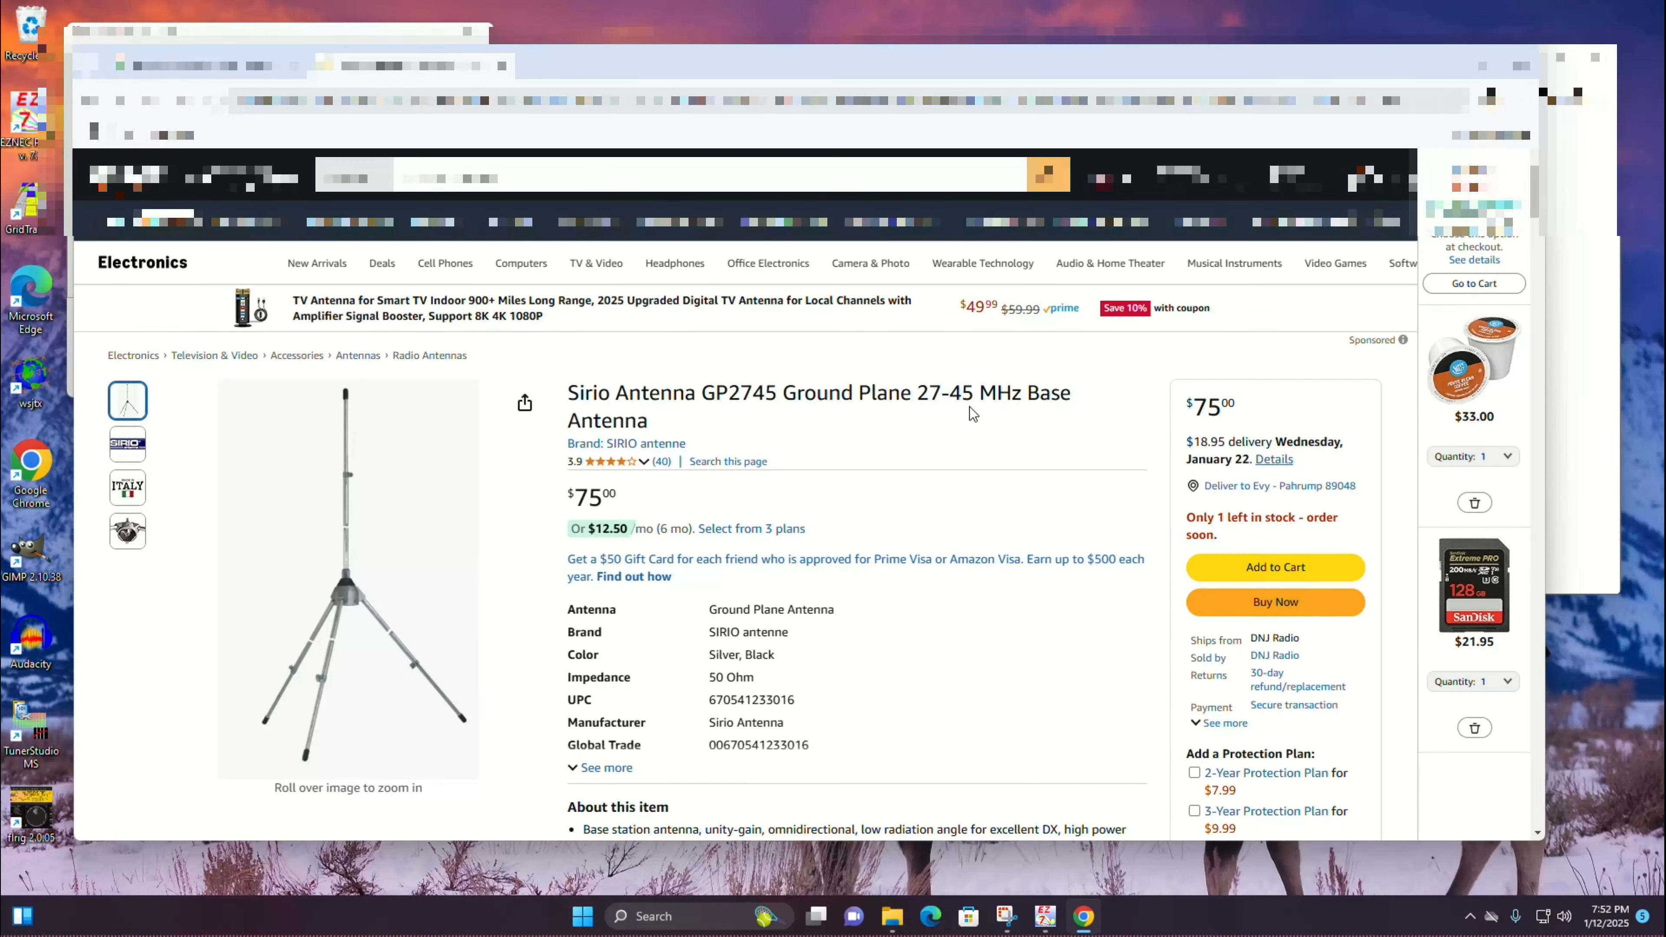
scroll(970, 636, "down", 1)
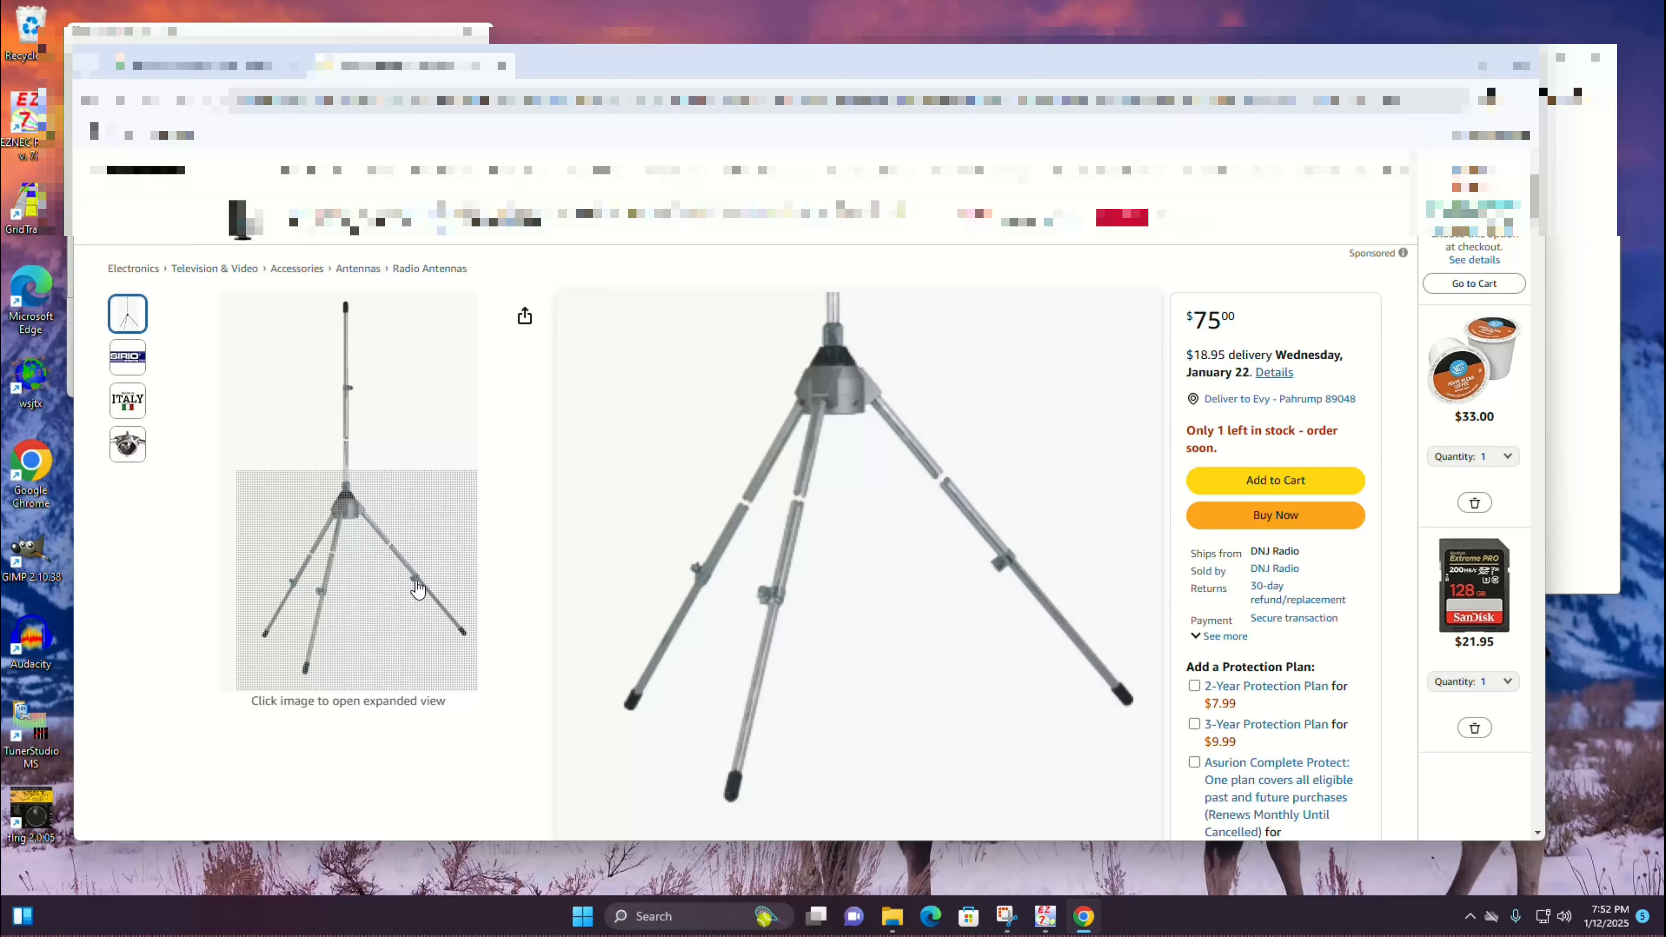
scroll(1009, 535, "down", 1)
scroll(1008, 512, "up", 1)
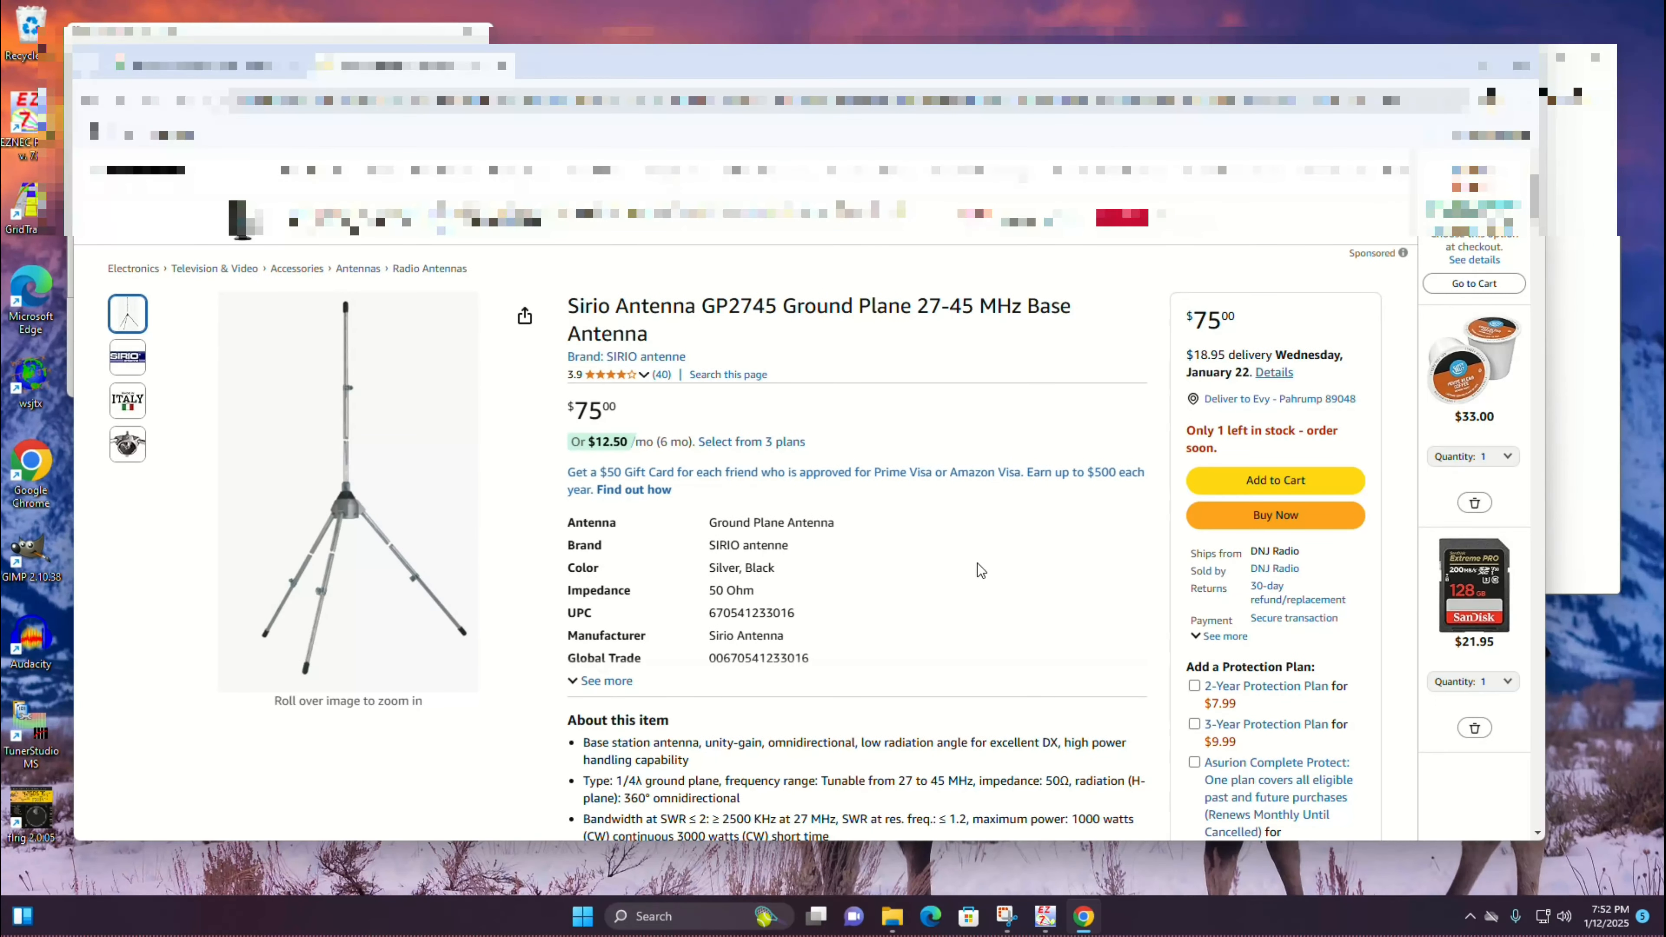
scroll(977, 562, "down", 5)
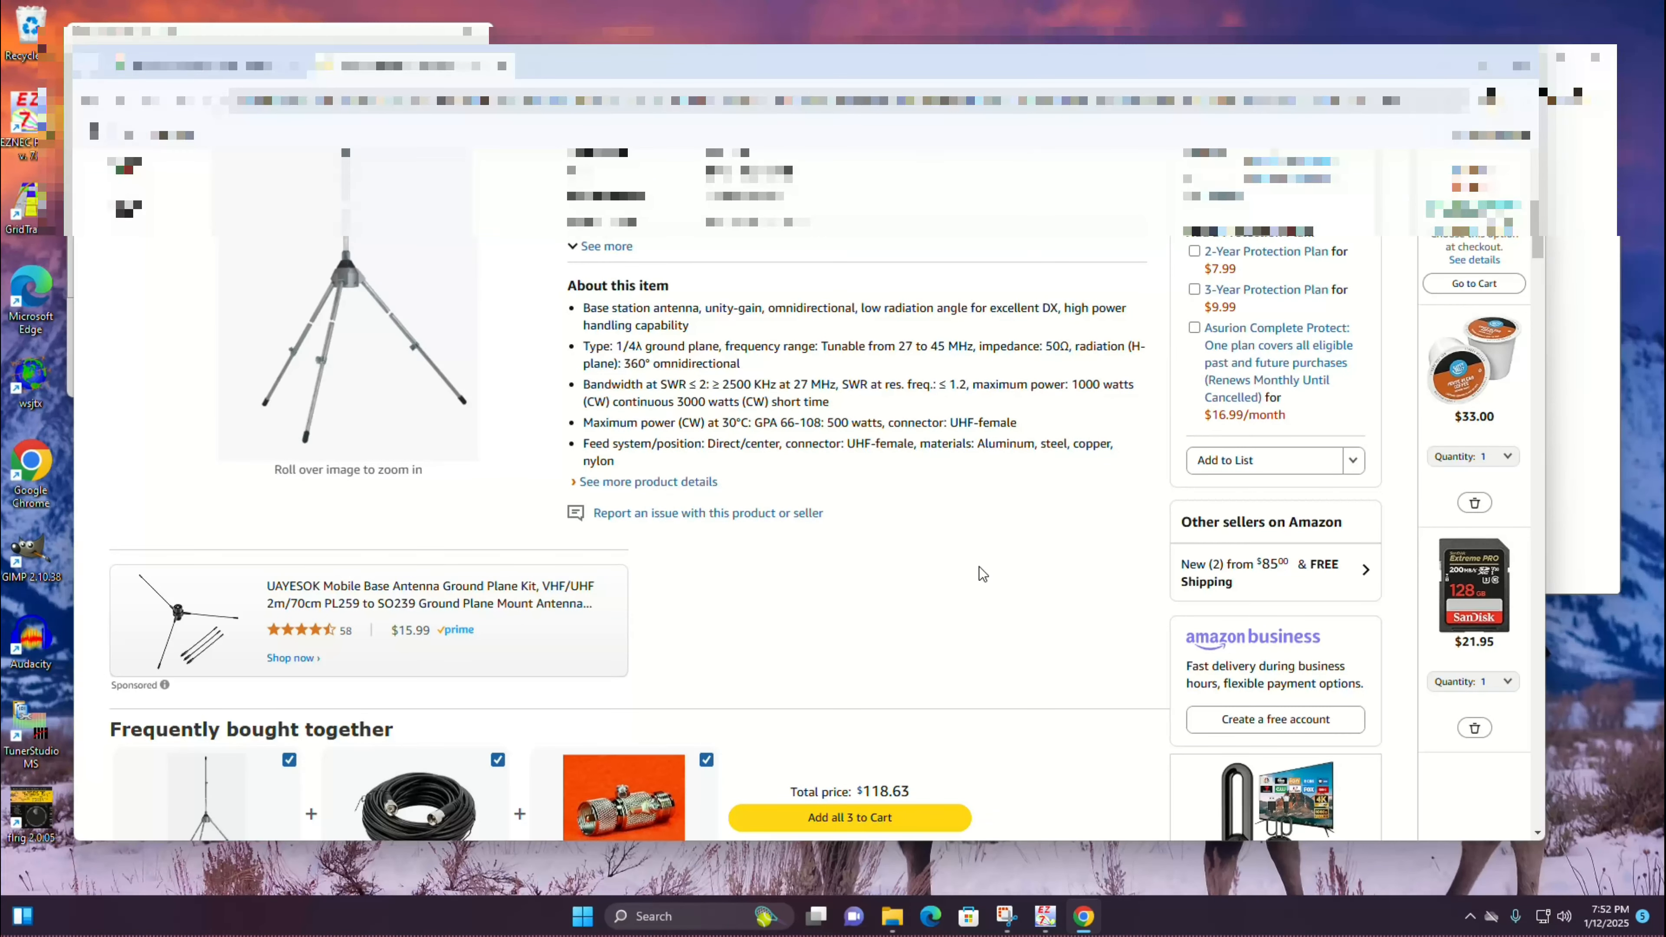
scroll(978, 566, "up", 5)
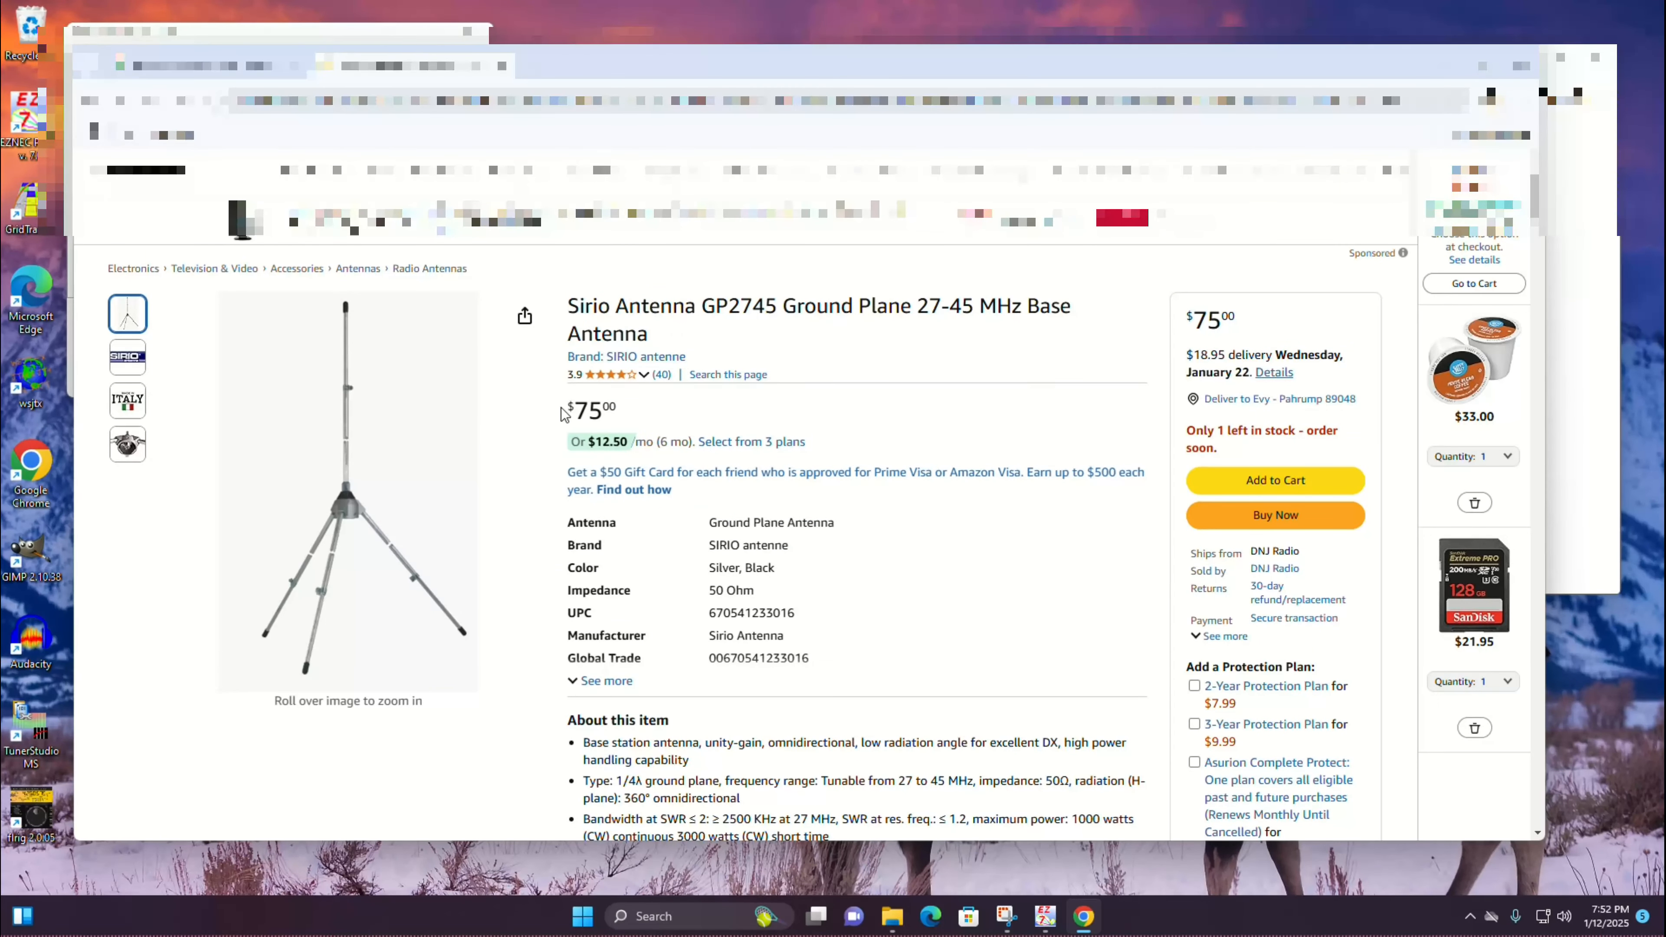
left_click_drag(562, 412, 634, 416)
left_click(1002, 566)
left_click(1587, 270)
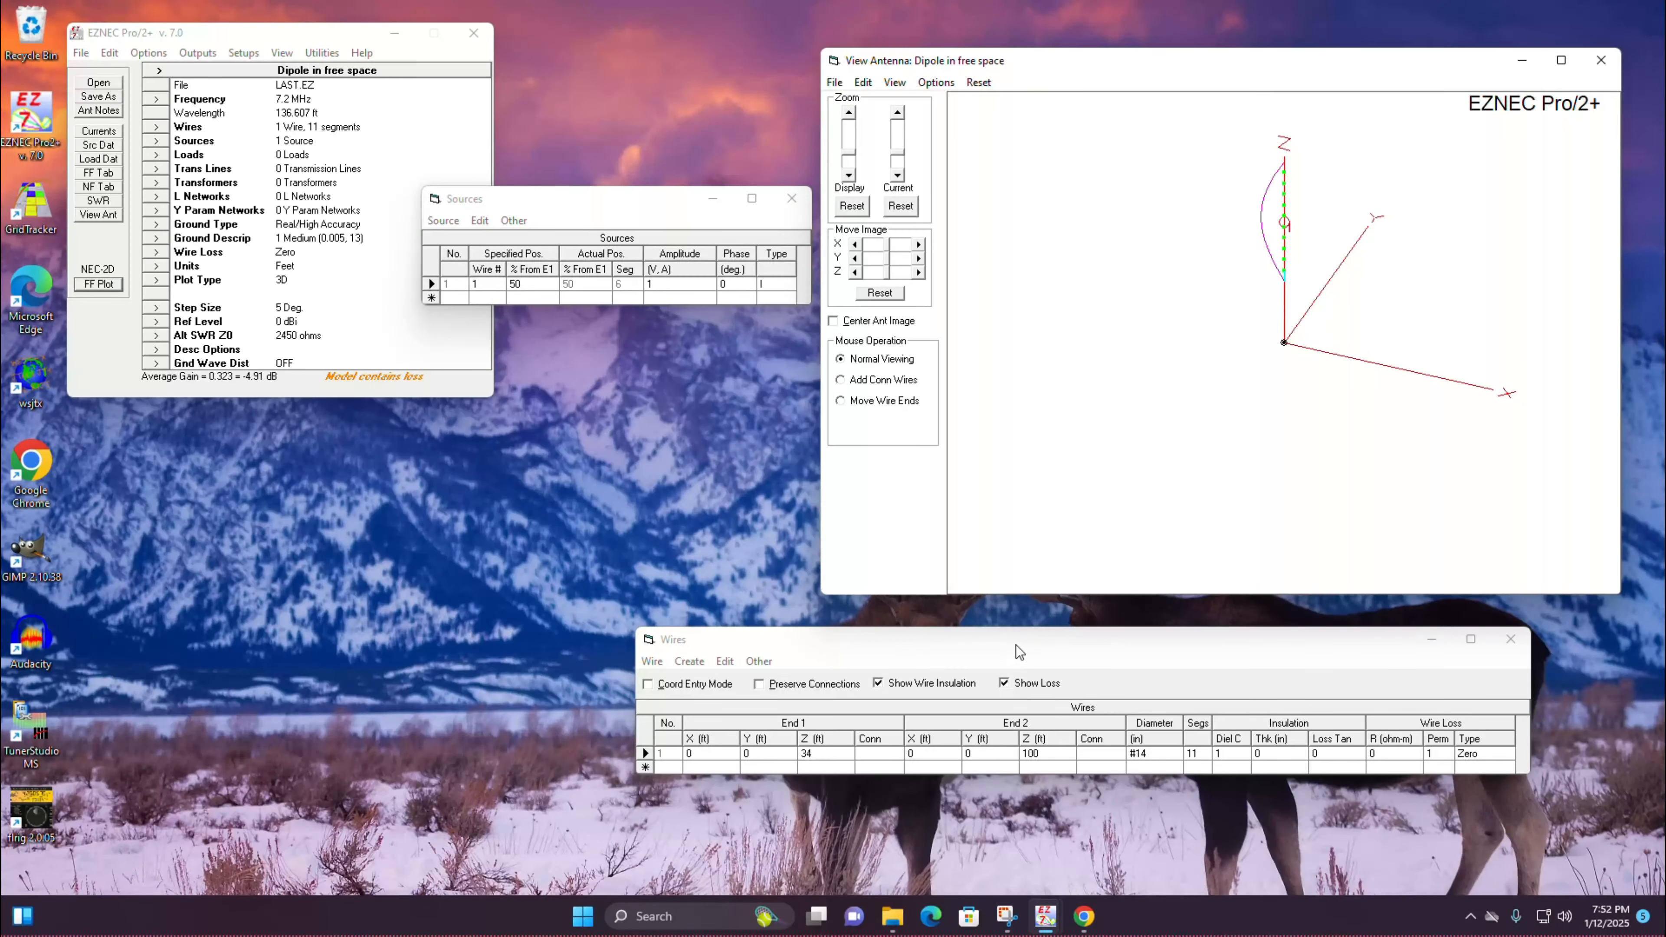
Step: Lower the vertical wire with a height change of -67 ft
left_click_drag(1019, 640, 1009, 640)
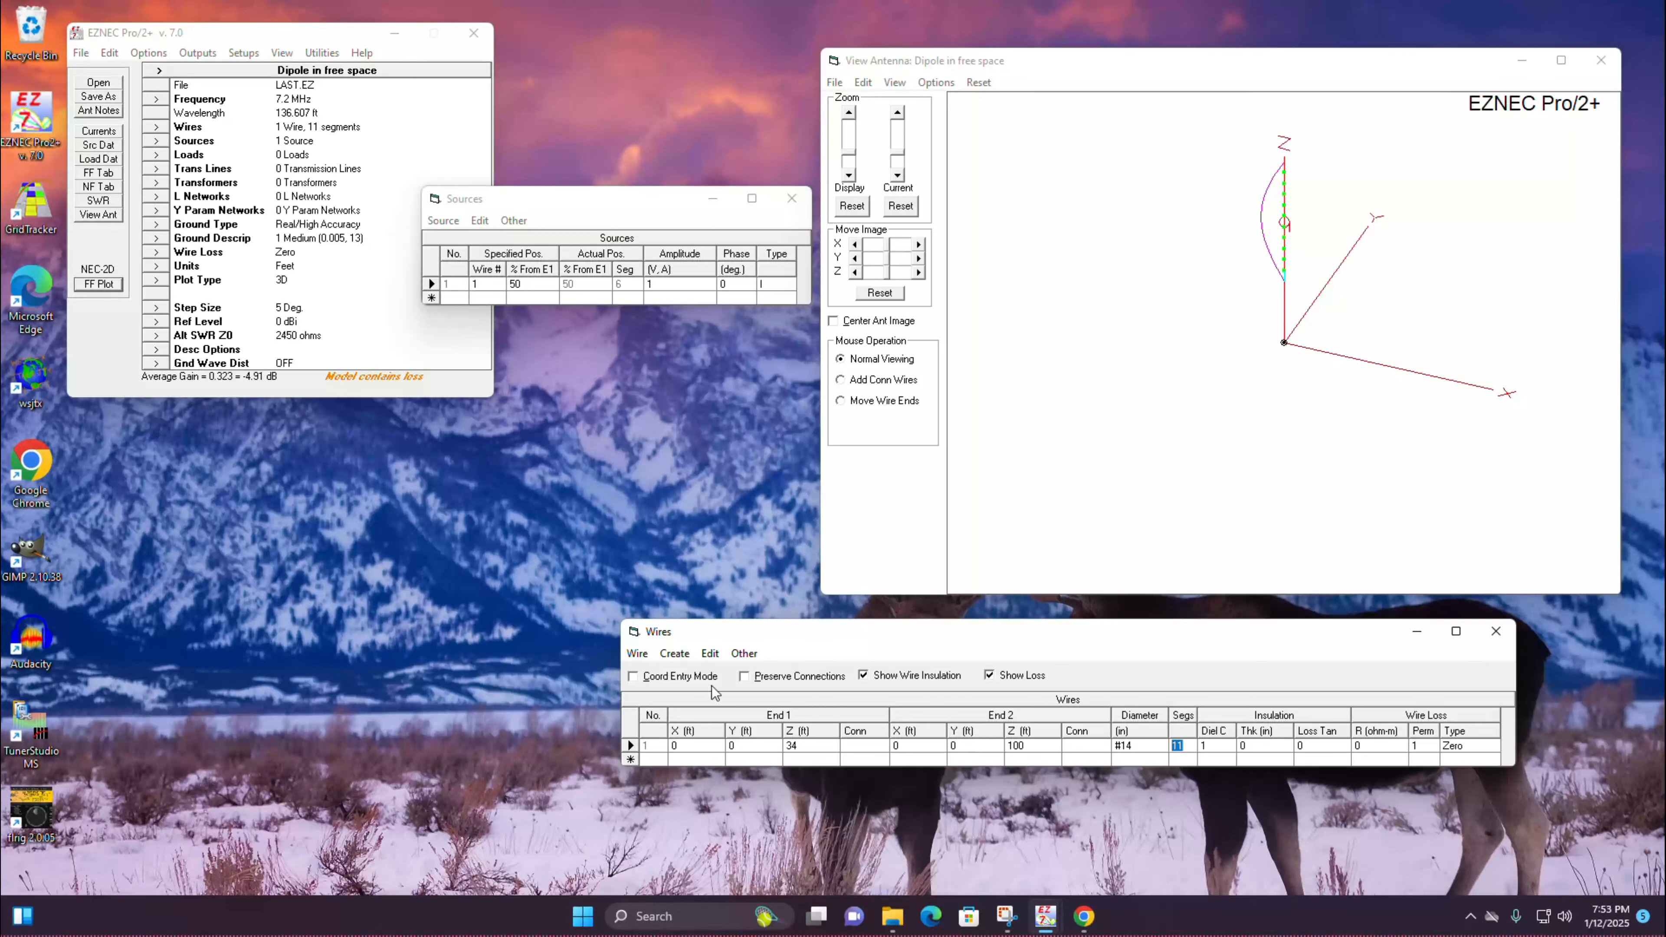
left_click(640, 655)
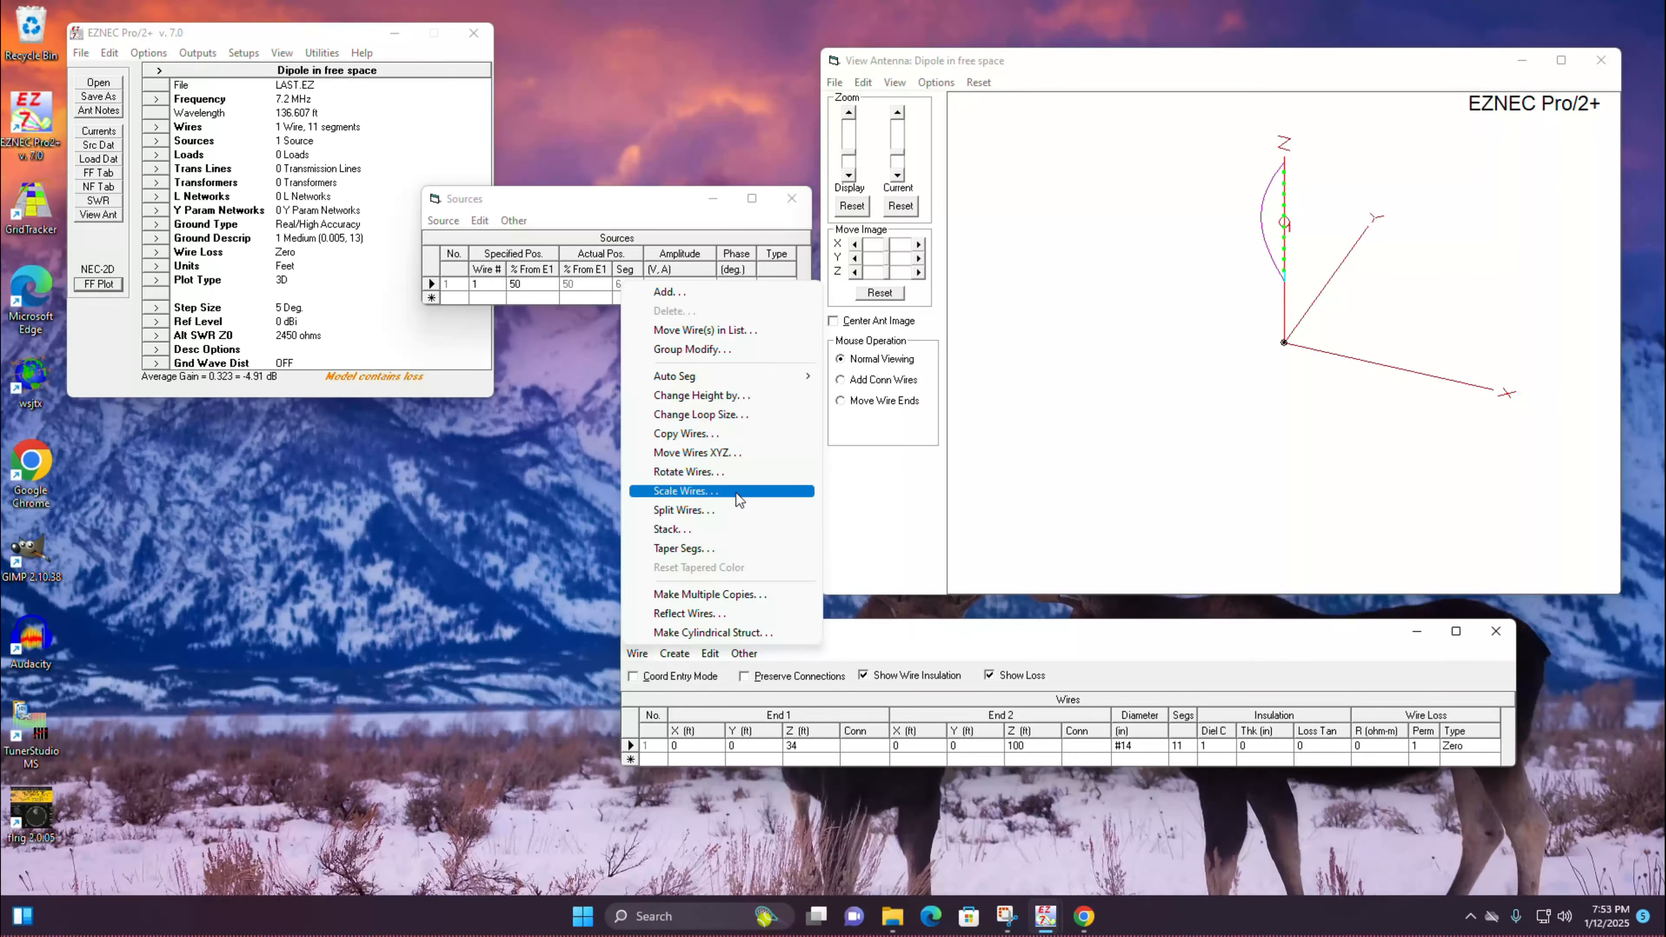
left_click(726, 395)
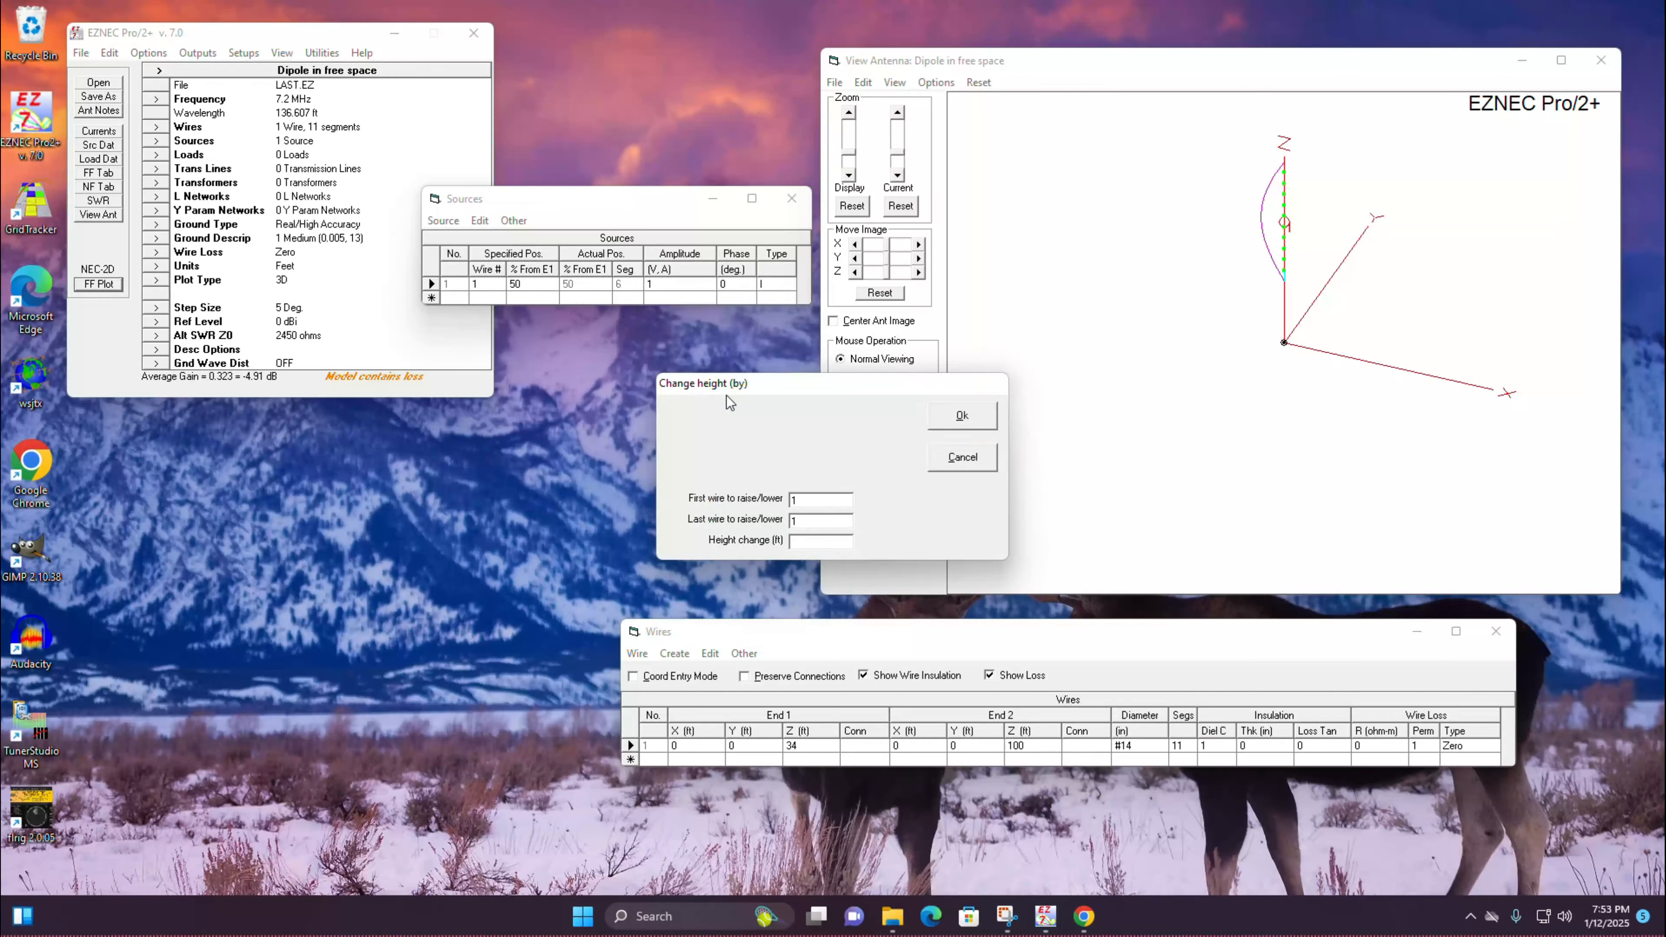
type("-67")
key("Return")
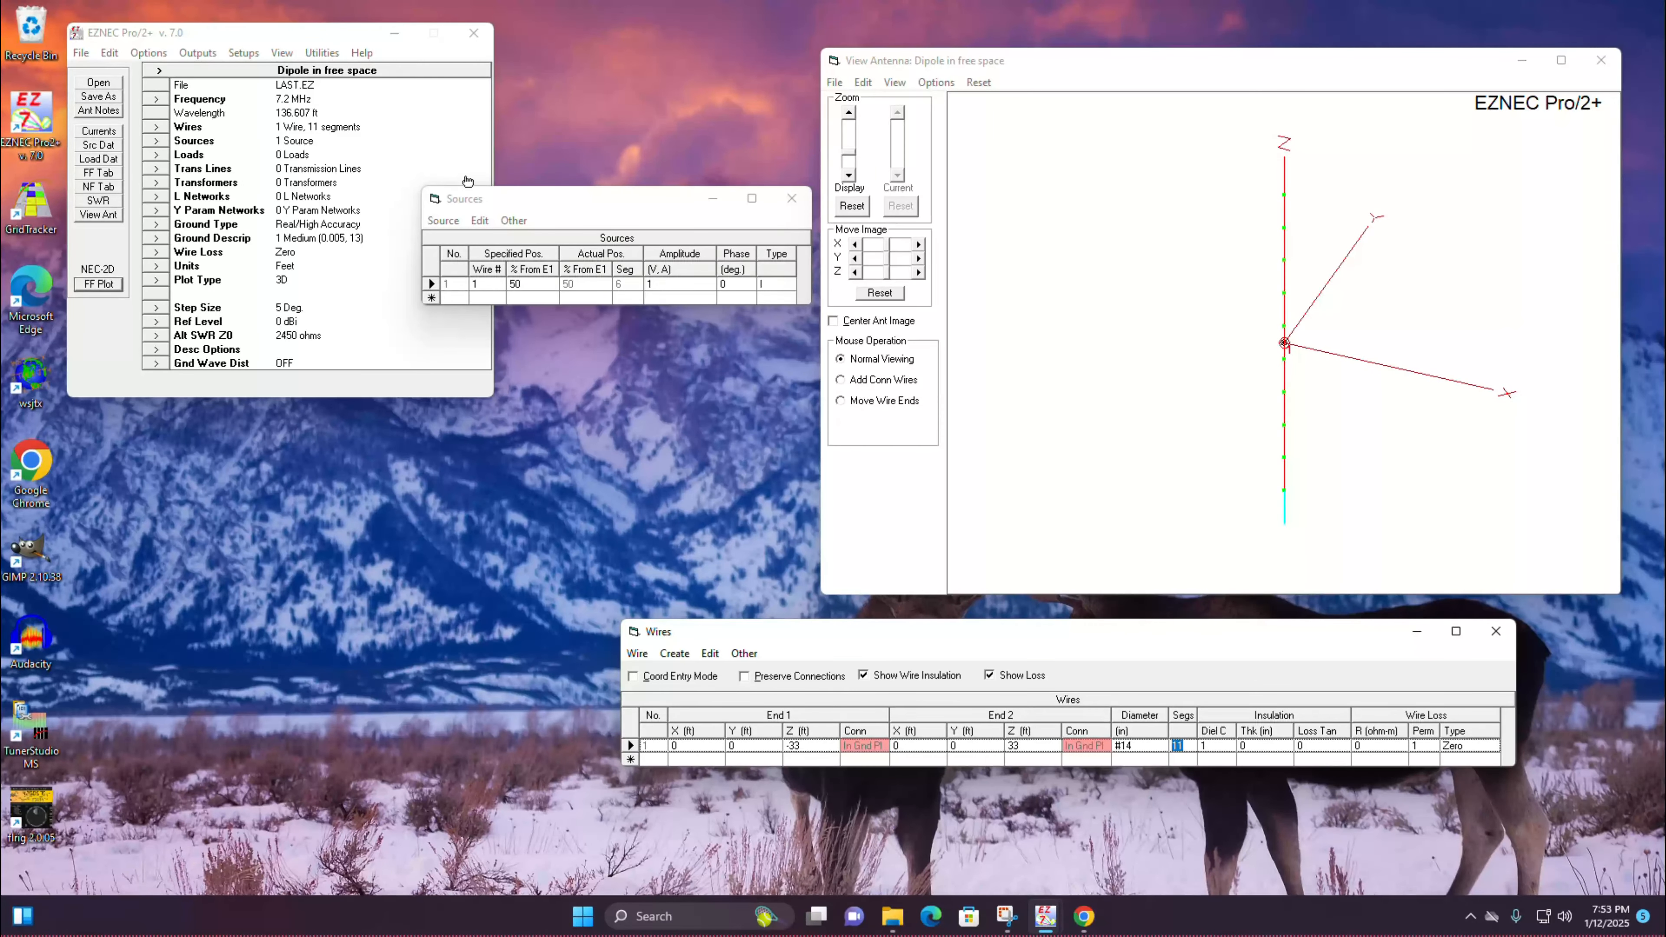
Step: Change the ground type to Free Space
left_click(158, 226)
left_click(707, 460)
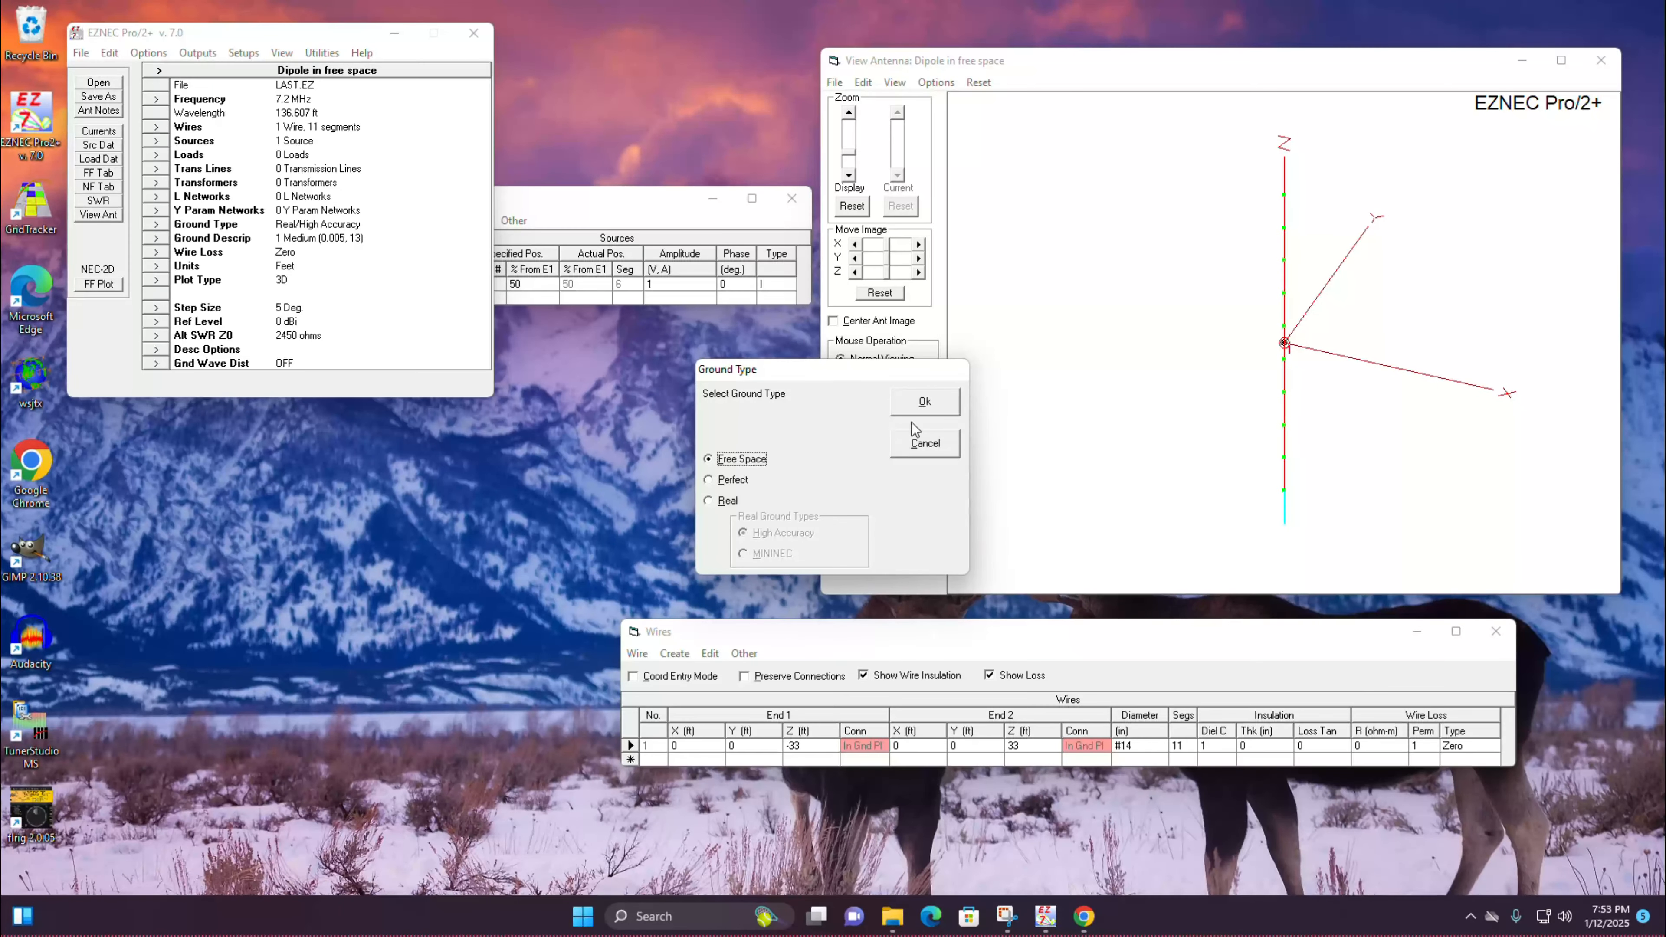
left_click(932, 403)
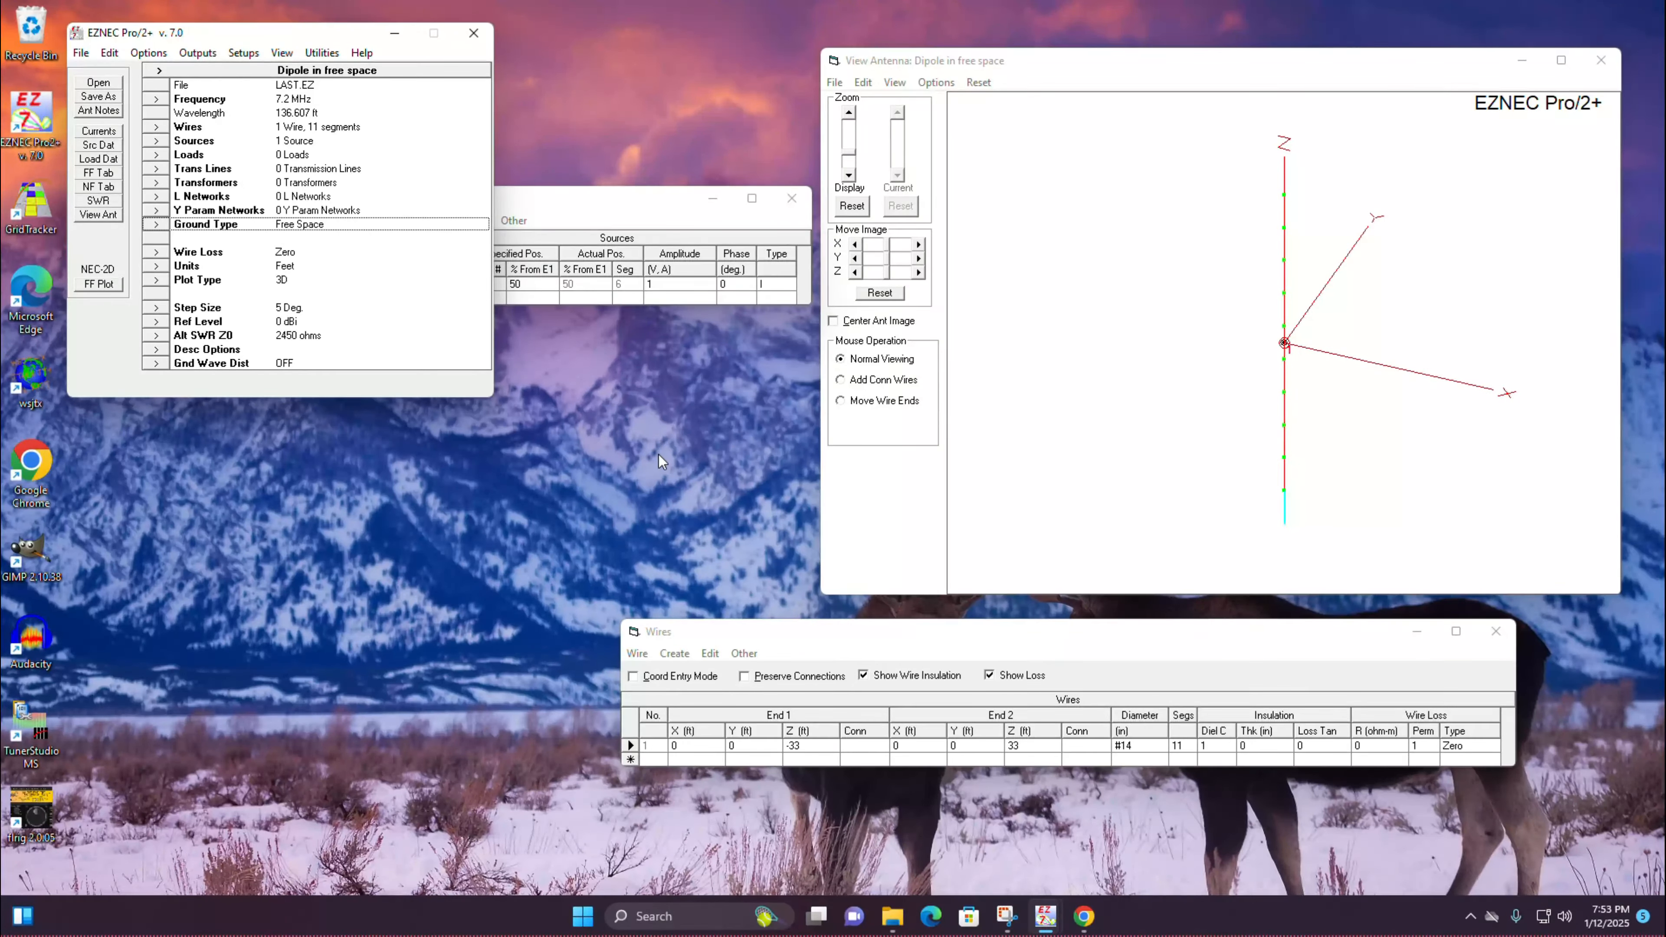
Step: Shorten wire 1 to a vertical element with End 1 at Z 0 ft and End 2 at Z 6.5 ft
left_click(810, 745)
type("0")
left_click(1052, 746)
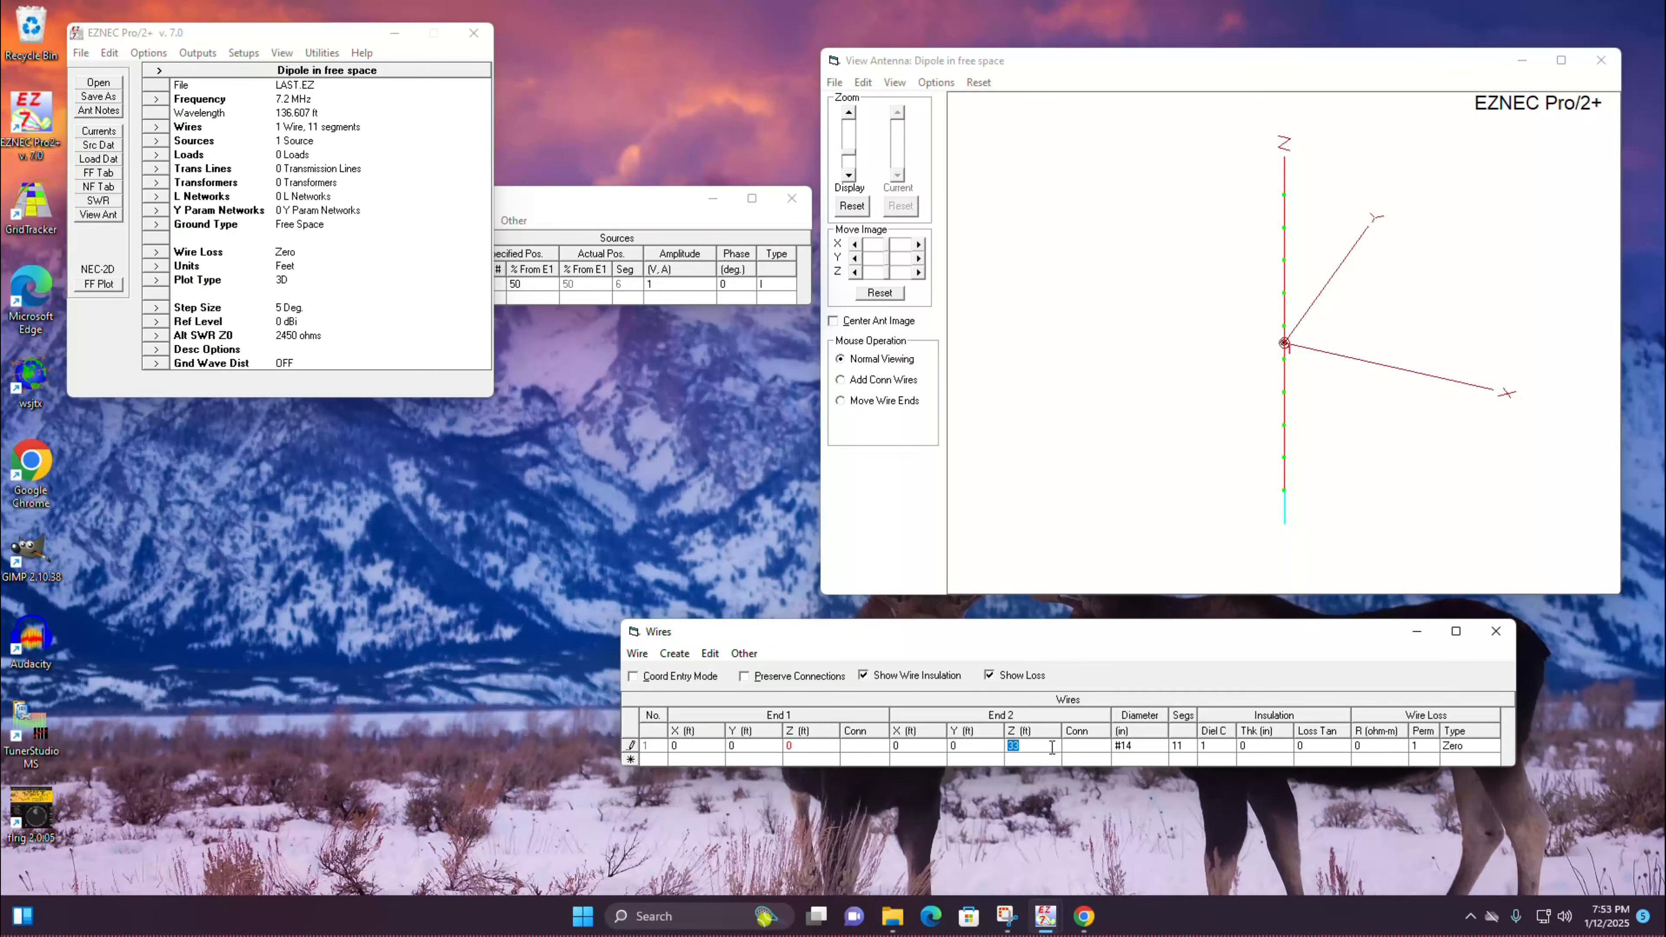
type("6.5")
left_click(1042, 758)
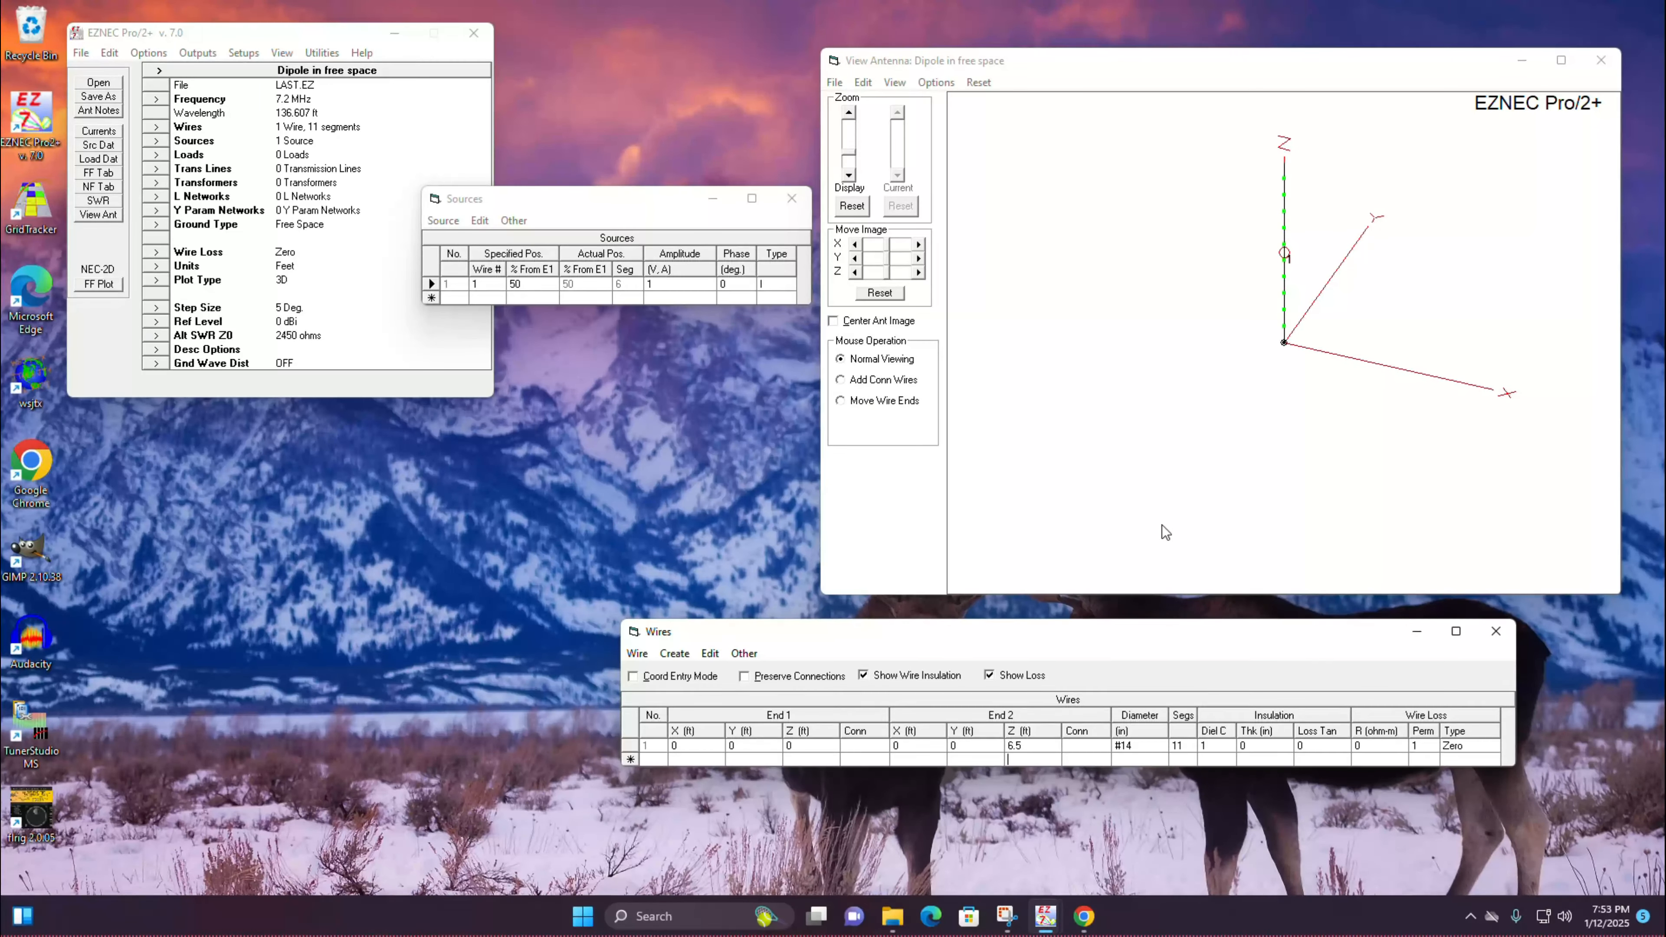
Step: Add a second wire whose End 1 is at X 0, Y 0, Z 0 ft
left_click_drag(1207, 276, 1148, 282)
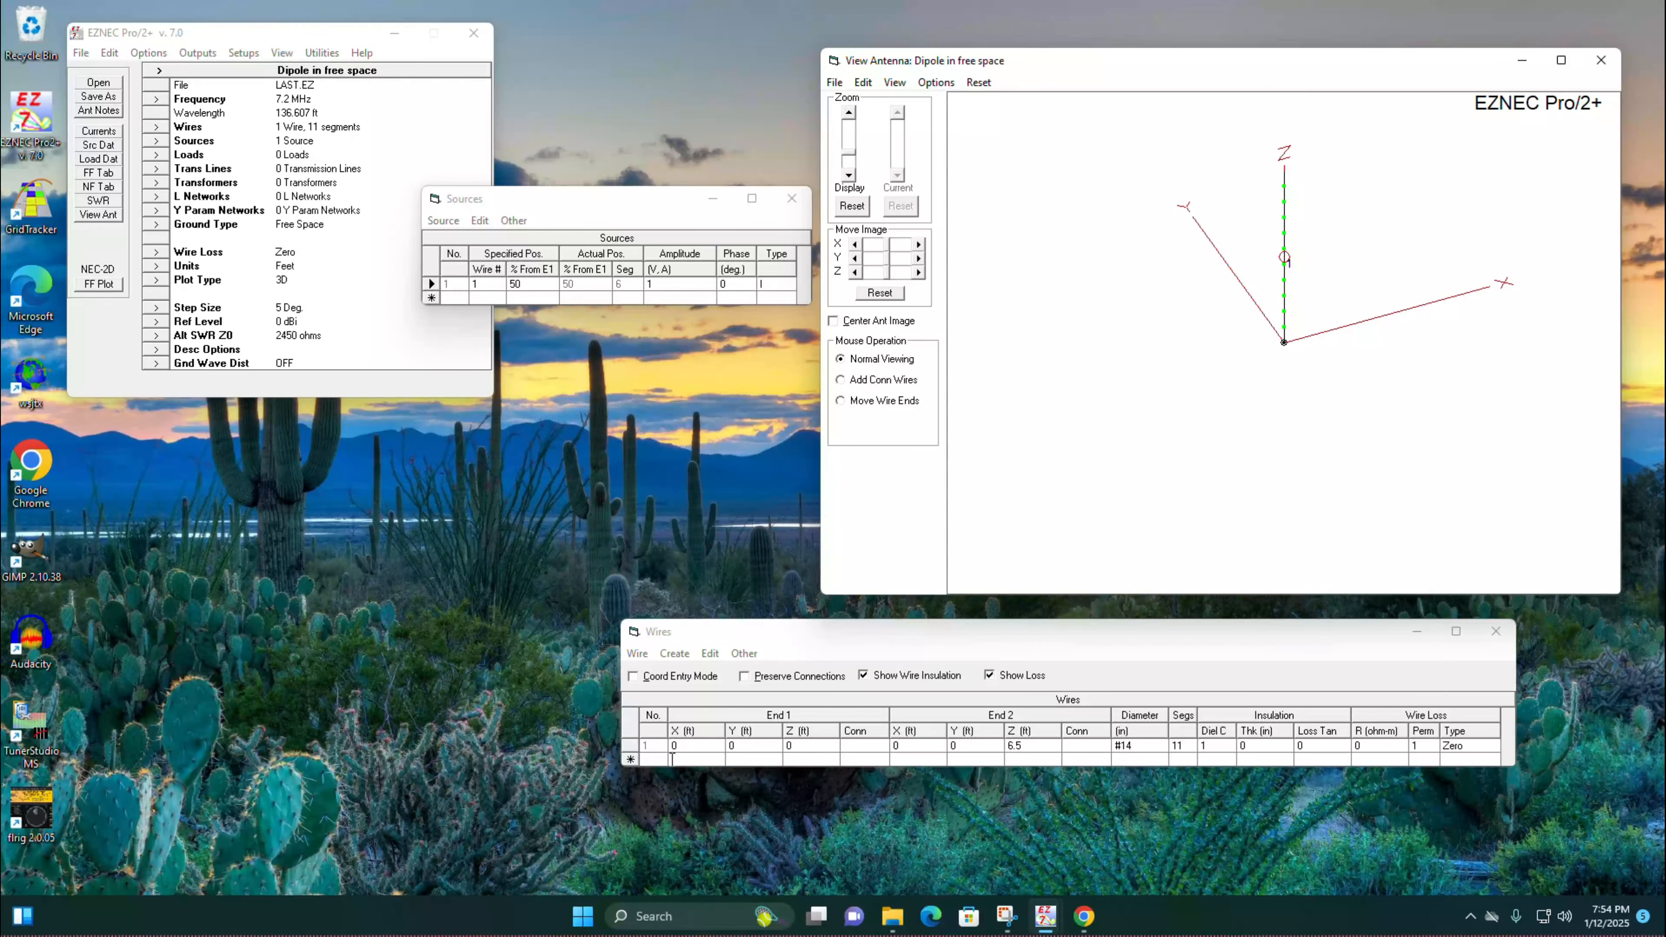
left_click(685, 757)
type("0")
left_click(752, 760)
type("0")
left_click(816, 759)
type("0")
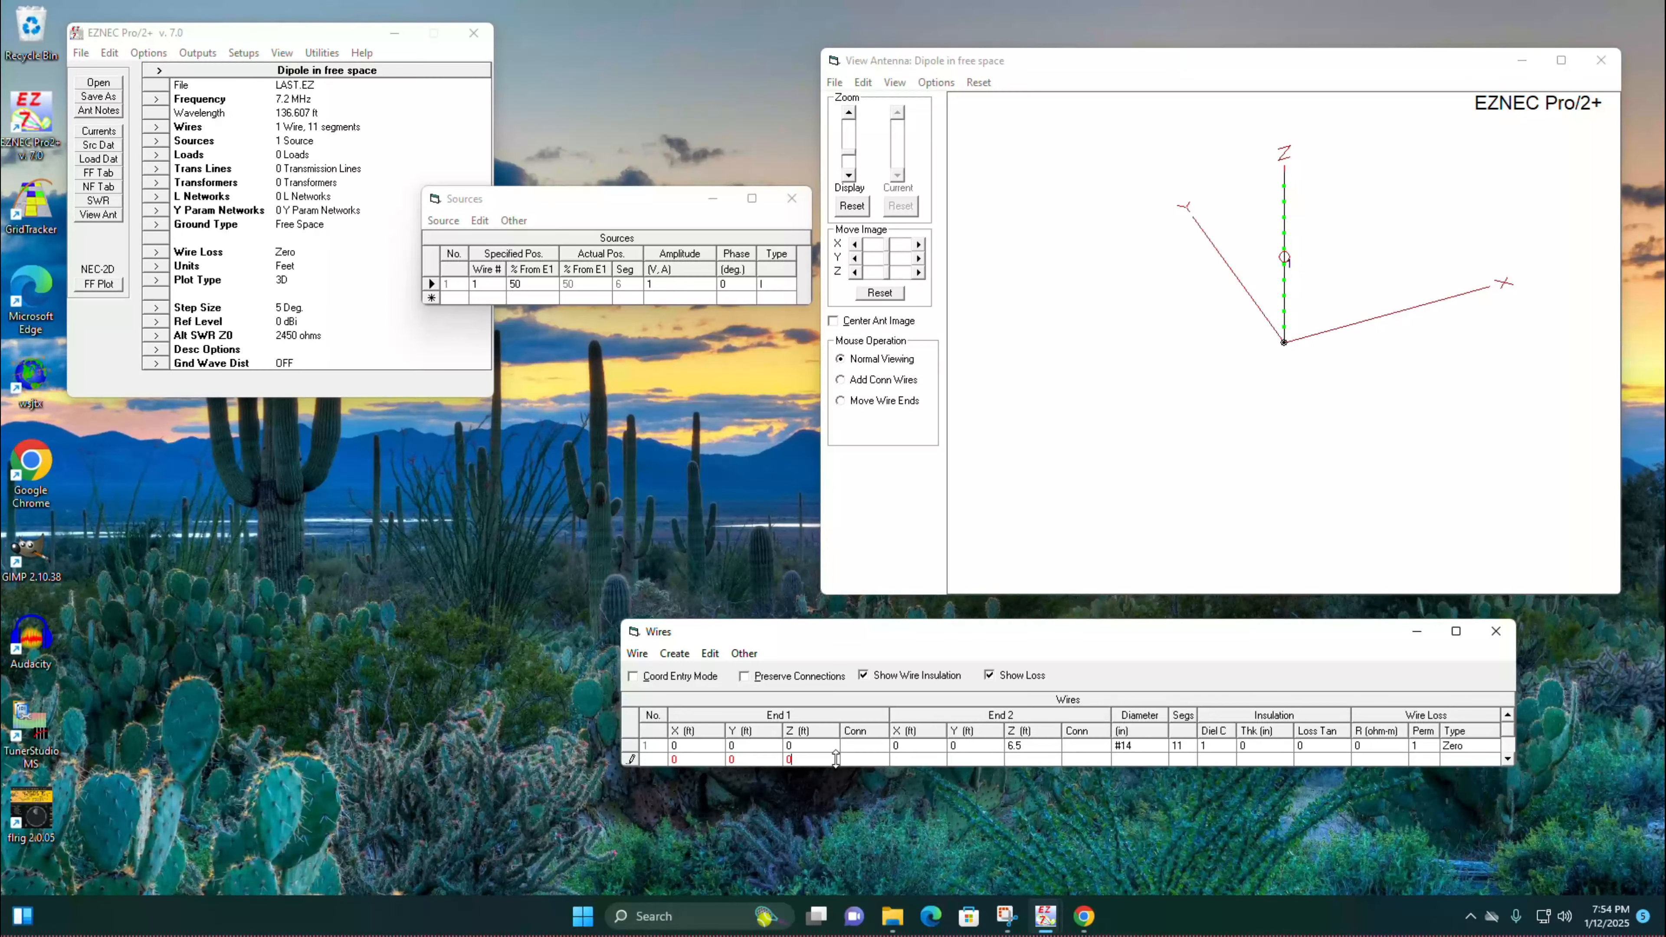
left_click(1285, 346)
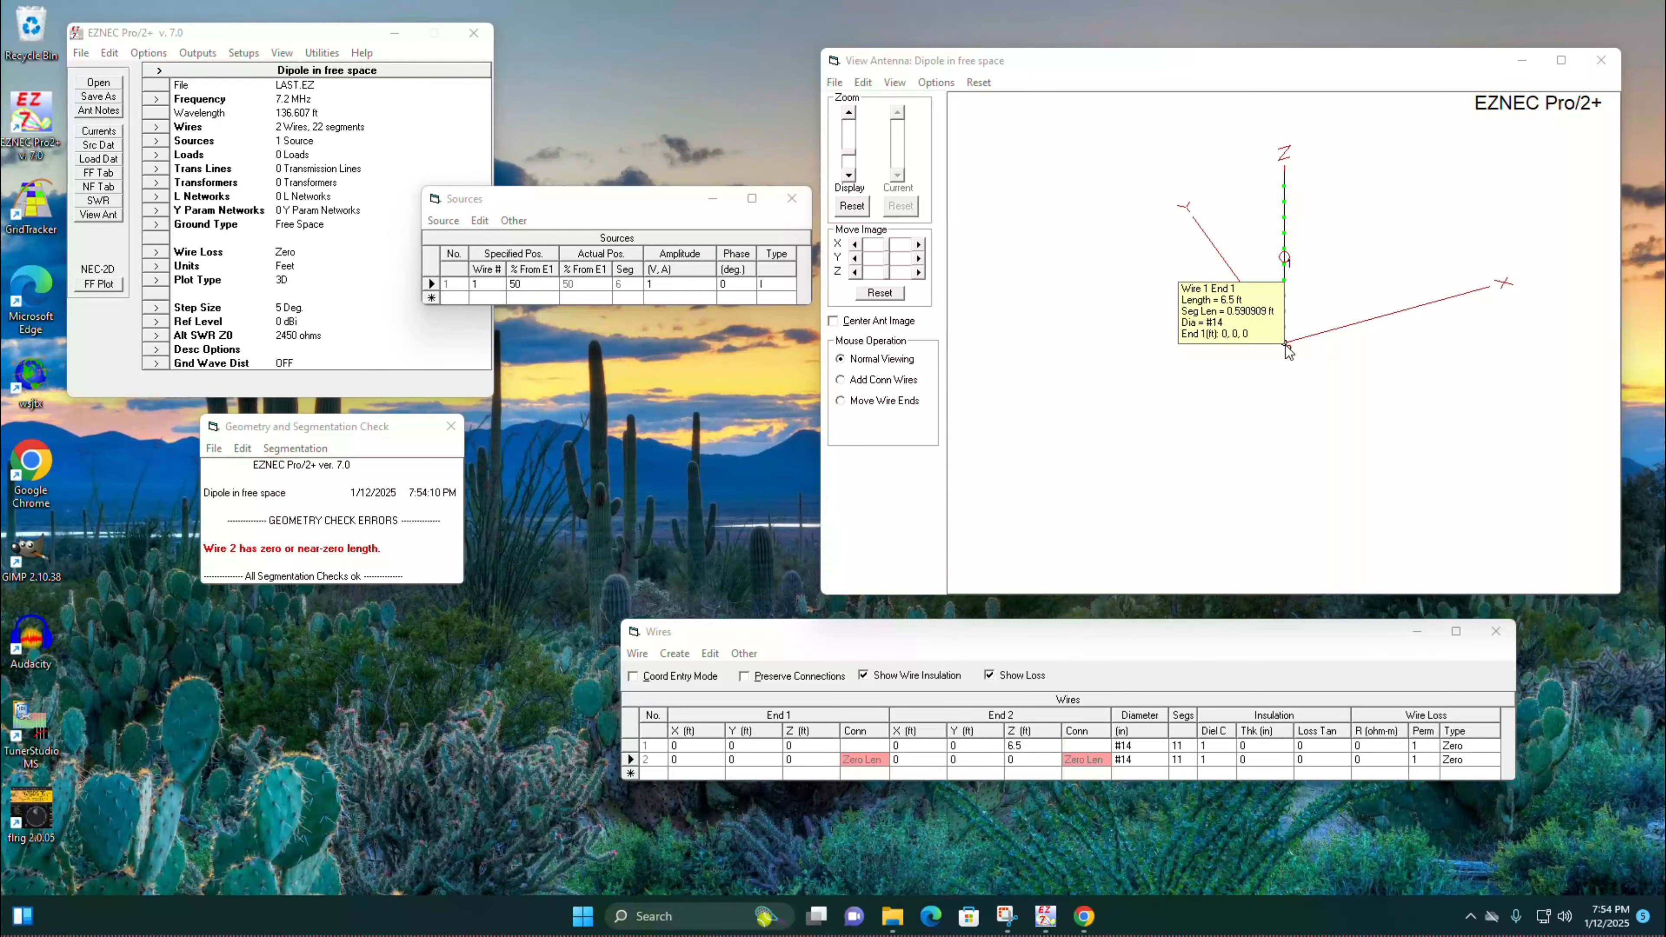
Step: Set End 2 of wire 2 to X 6.5 ft, keeping Y and Z at 0, to form a horizontal radial
left_click(934, 759)
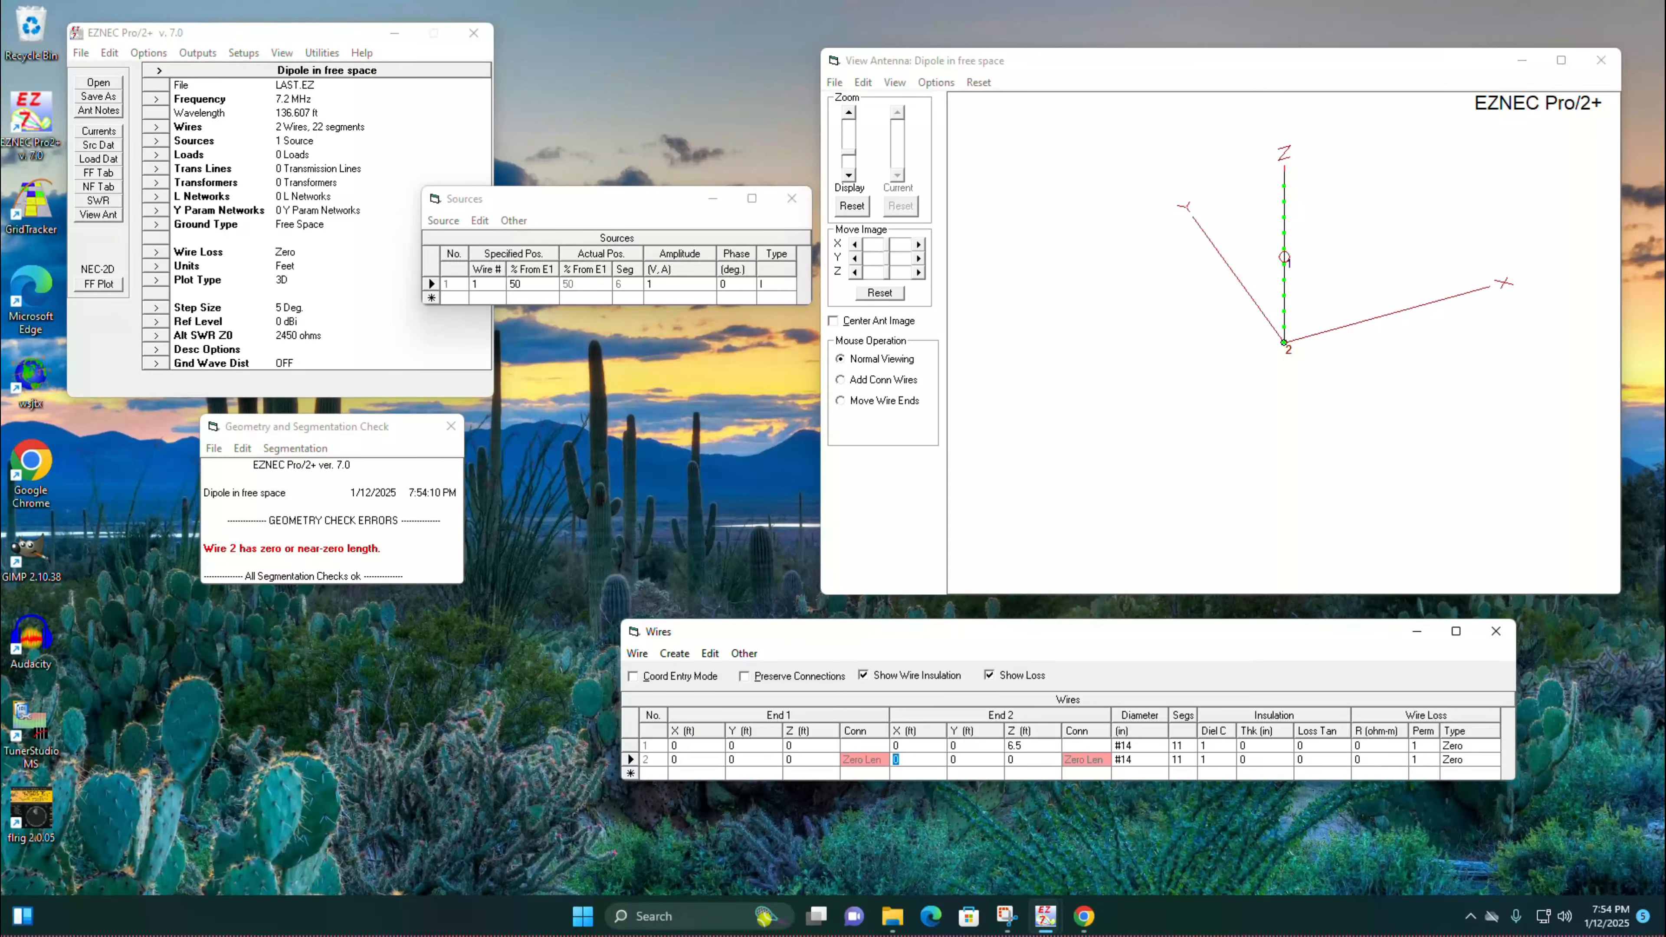
type("6,")
type("5")
left_click(987, 759)
left_click(1023, 760)
left_click(1039, 775)
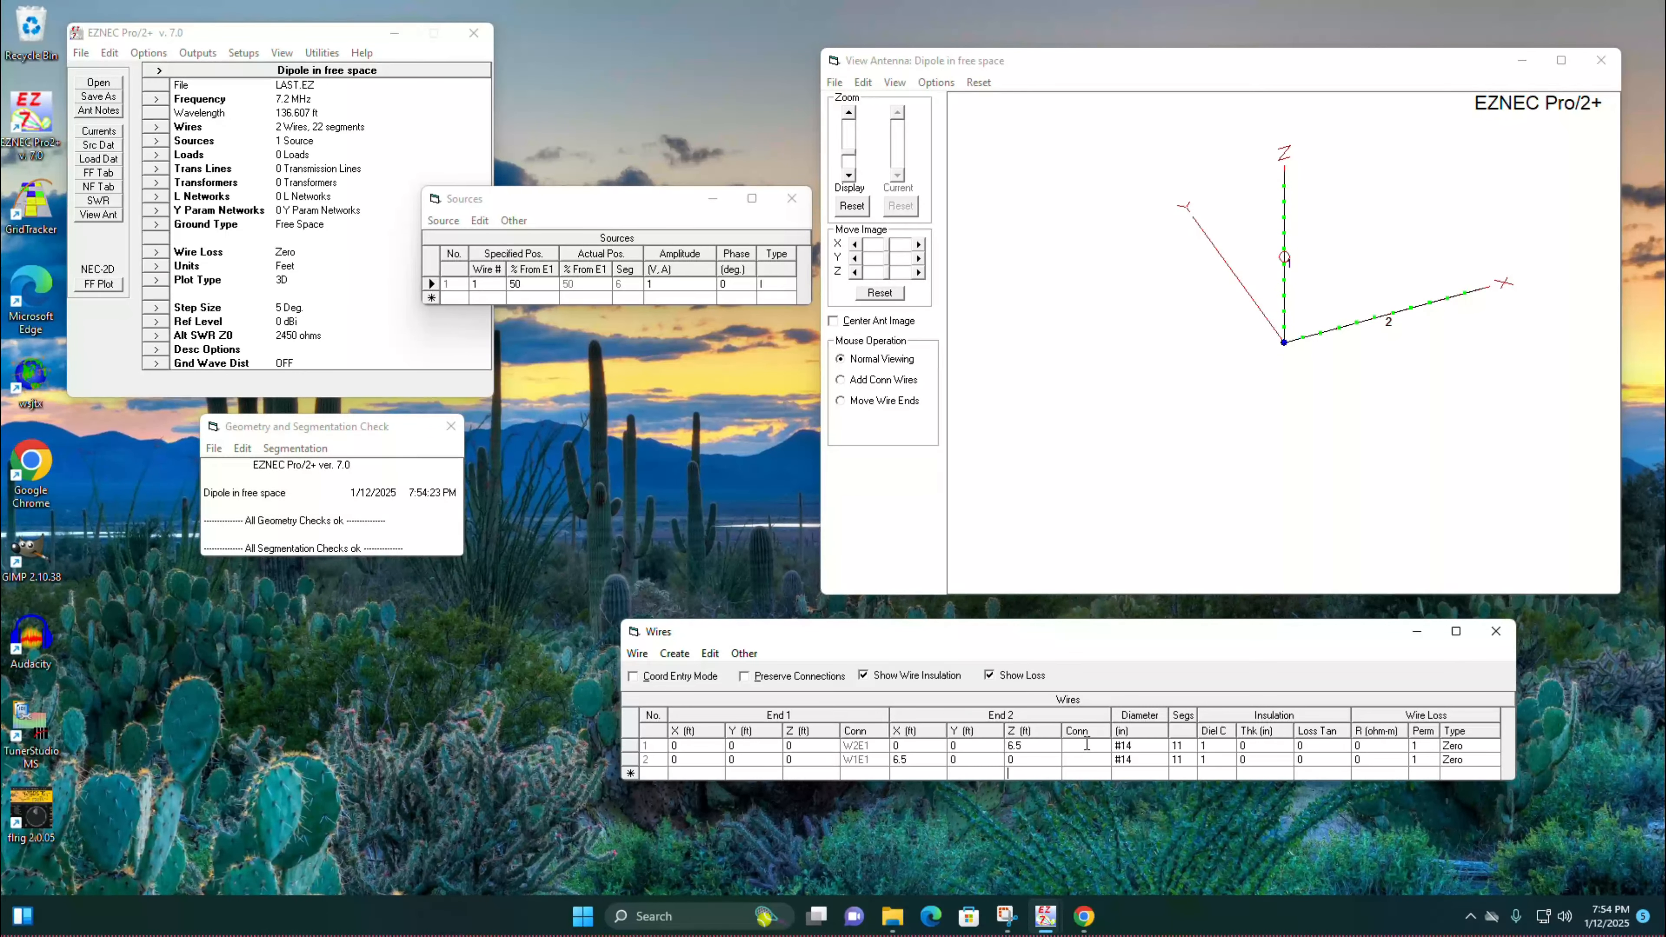
Step: Move the source on wire 1 to 0% from End 1, at the junction with the radial
mouse_move(1163, 290)
left_mouse_down()
mouse_move(1188, 279)
mouse_move(1162, 272)
left_mouse_up()
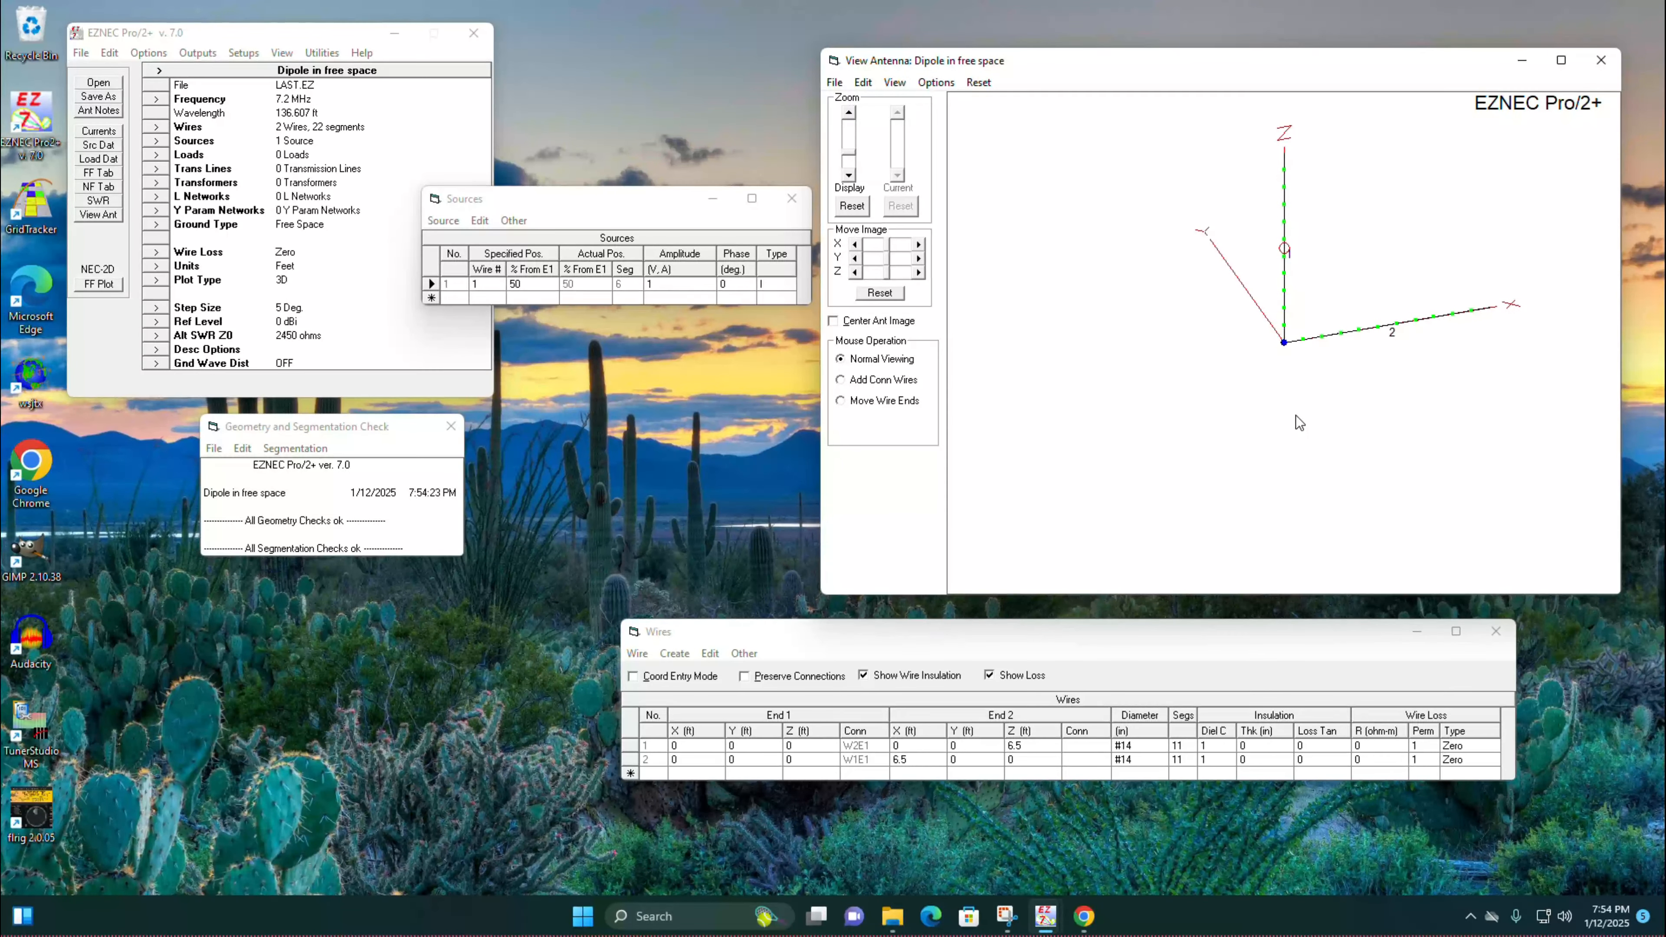
left_click(553, 285)
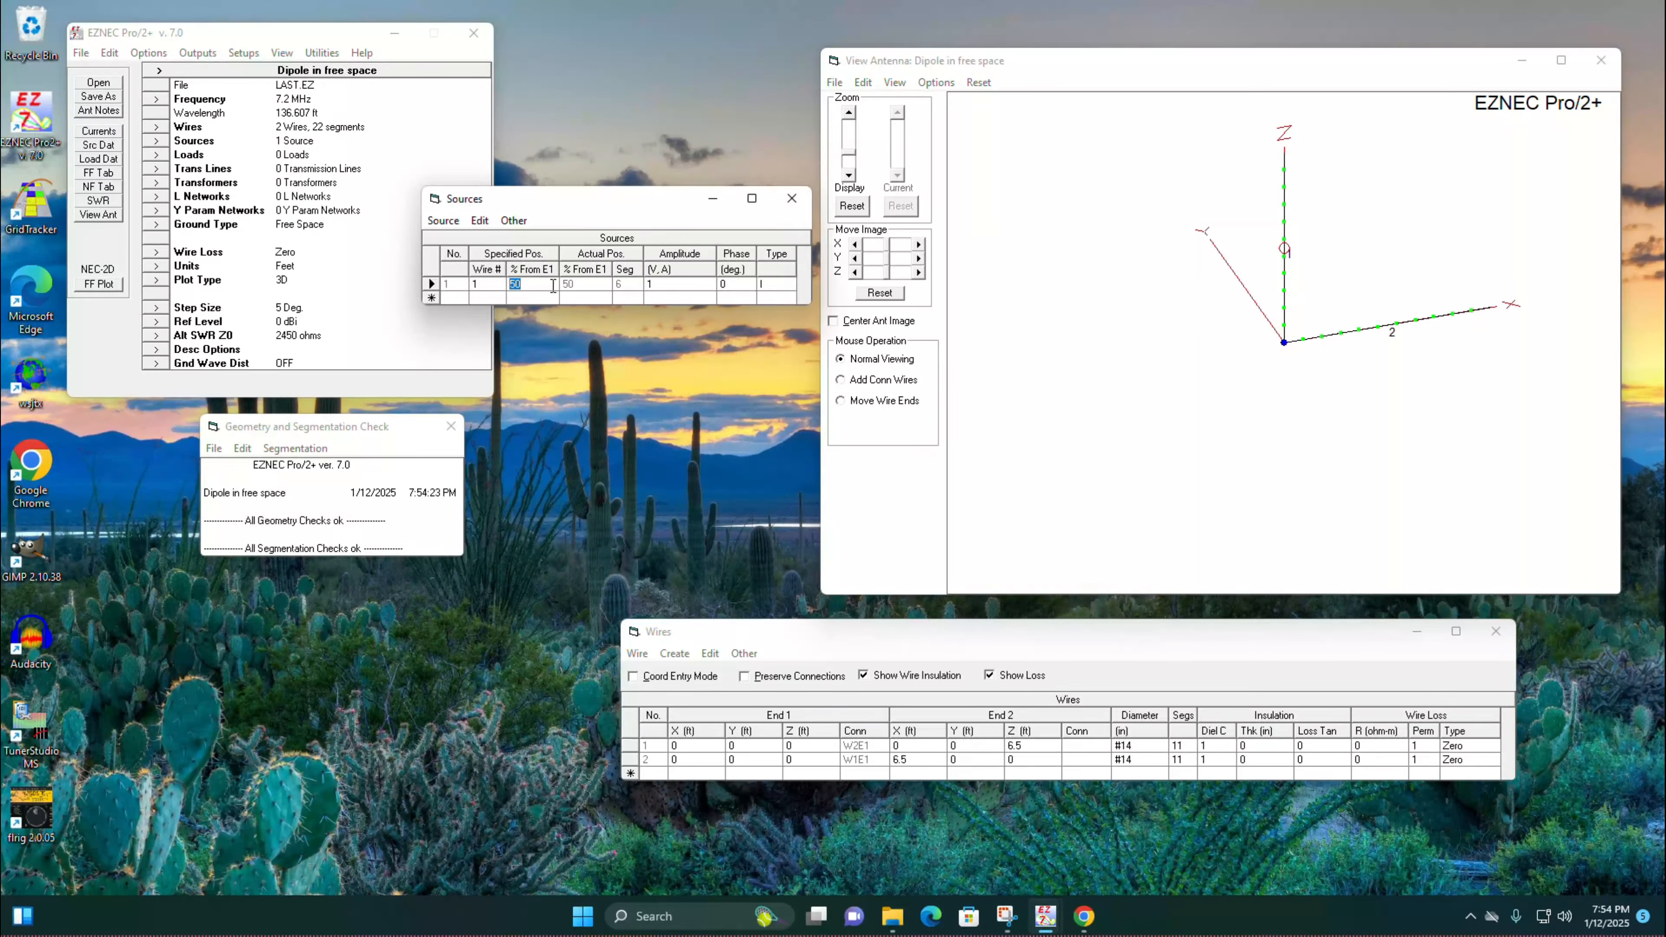
type("0")
key("Return")
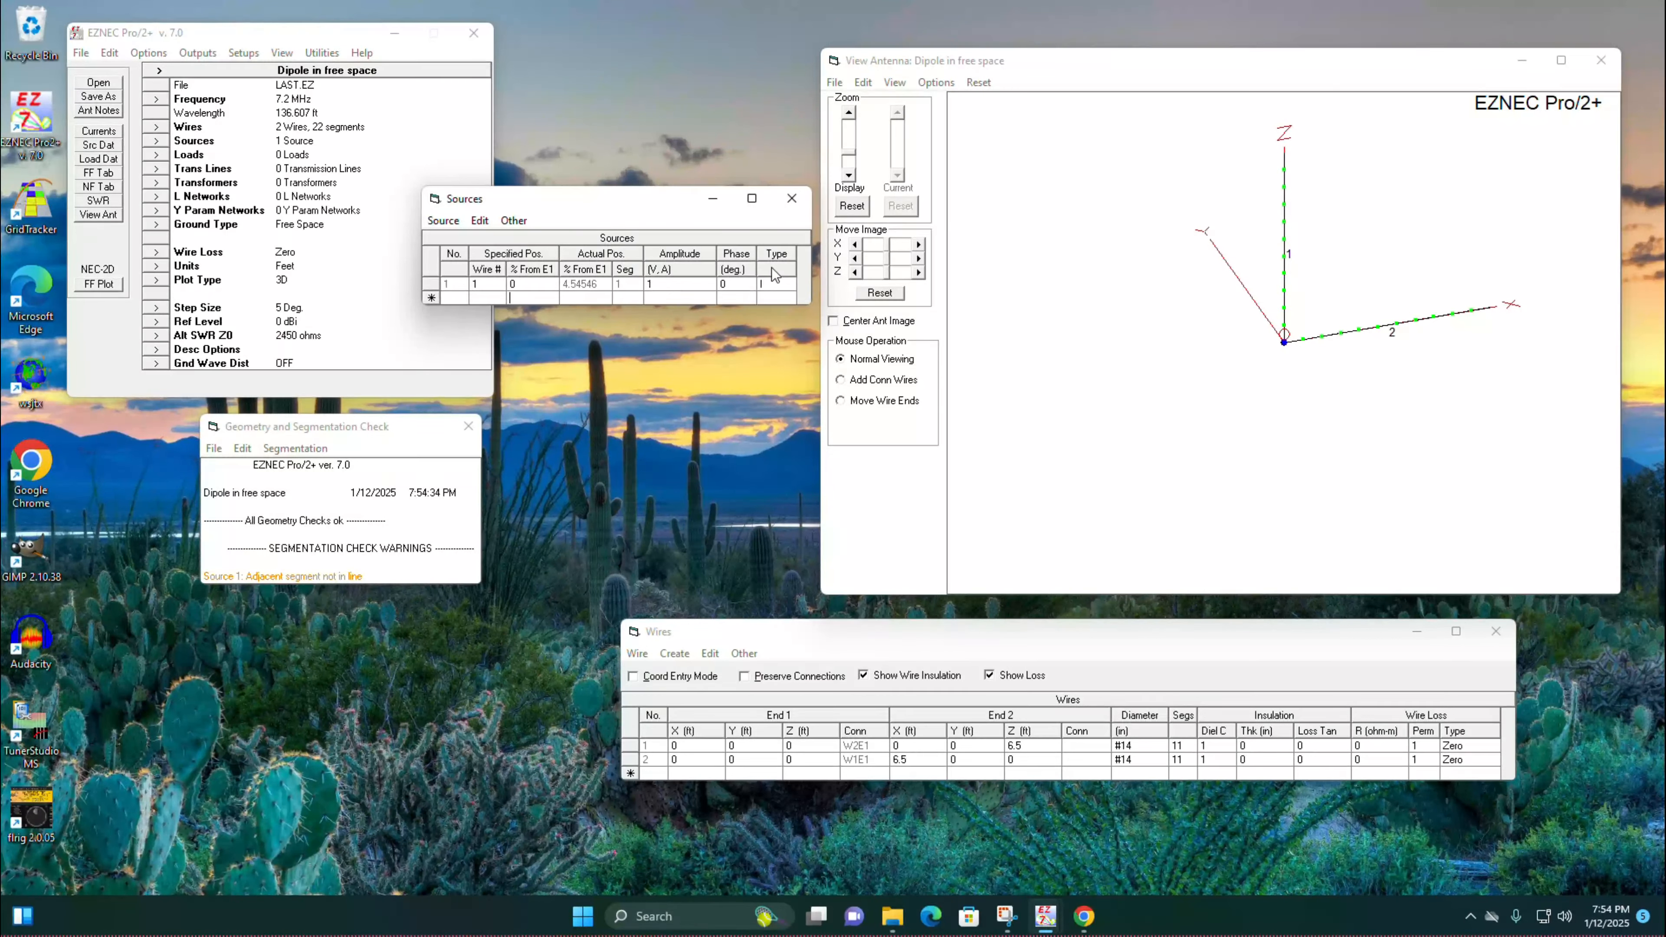
Step: Try the split source type SI and inspect the source placement near the wire junction
left_click(788, 285)
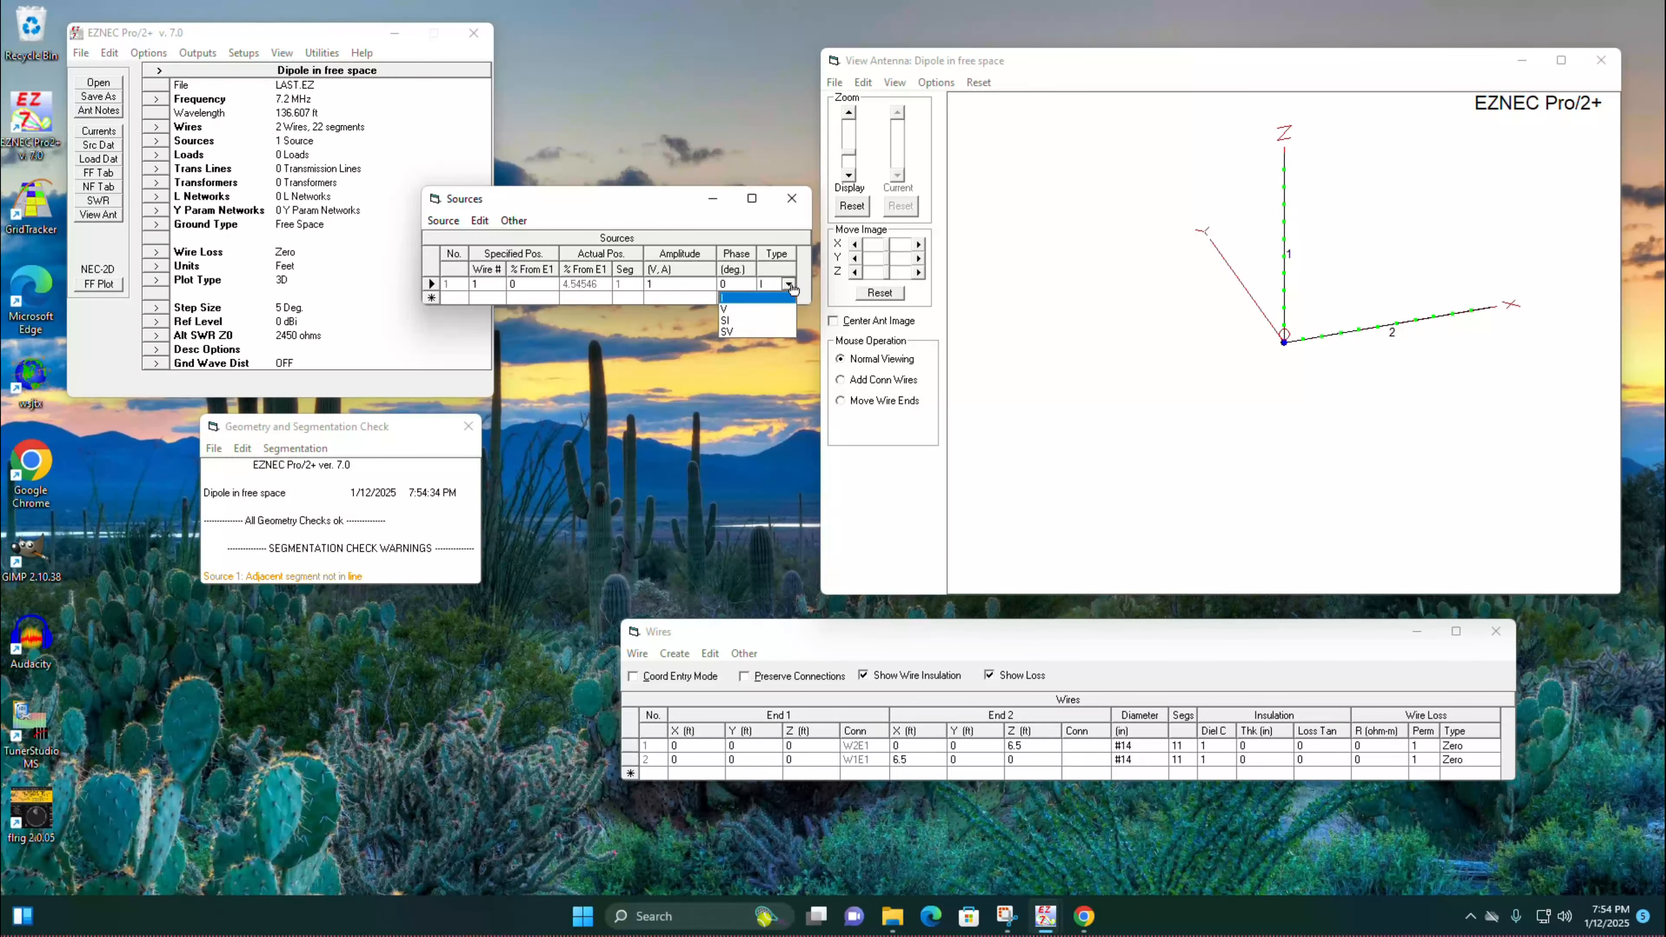
left_click(762, 321)
left_click(726, 297)
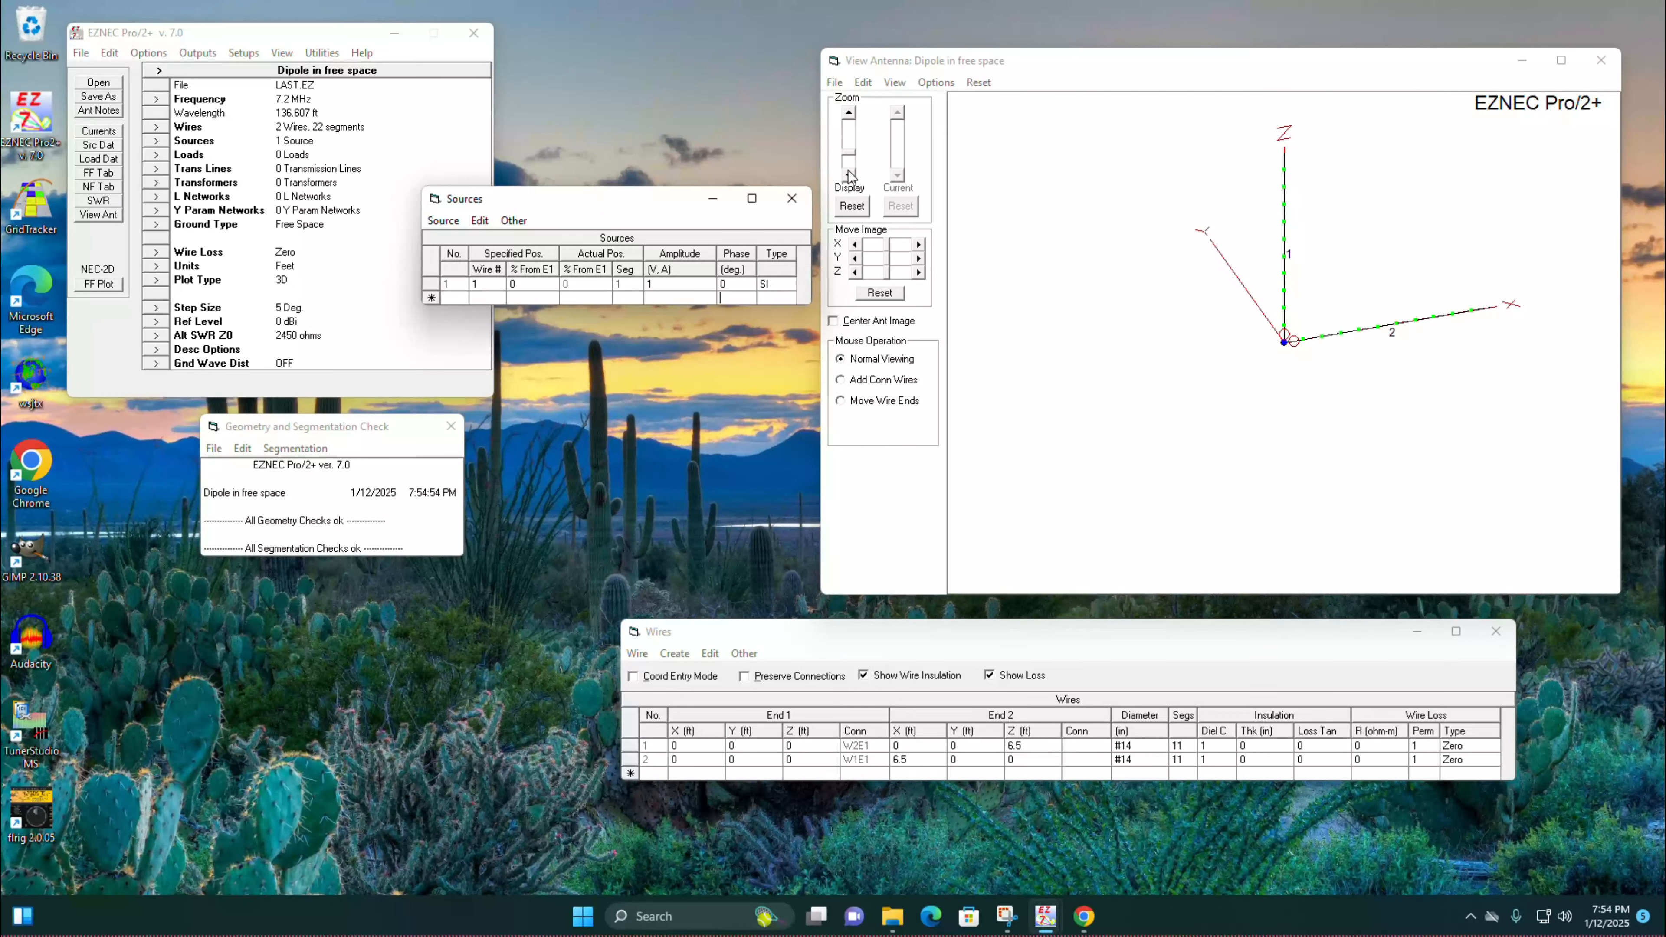
left_click(849, 113)
left_click(849, 113)
left_click(849, 114)
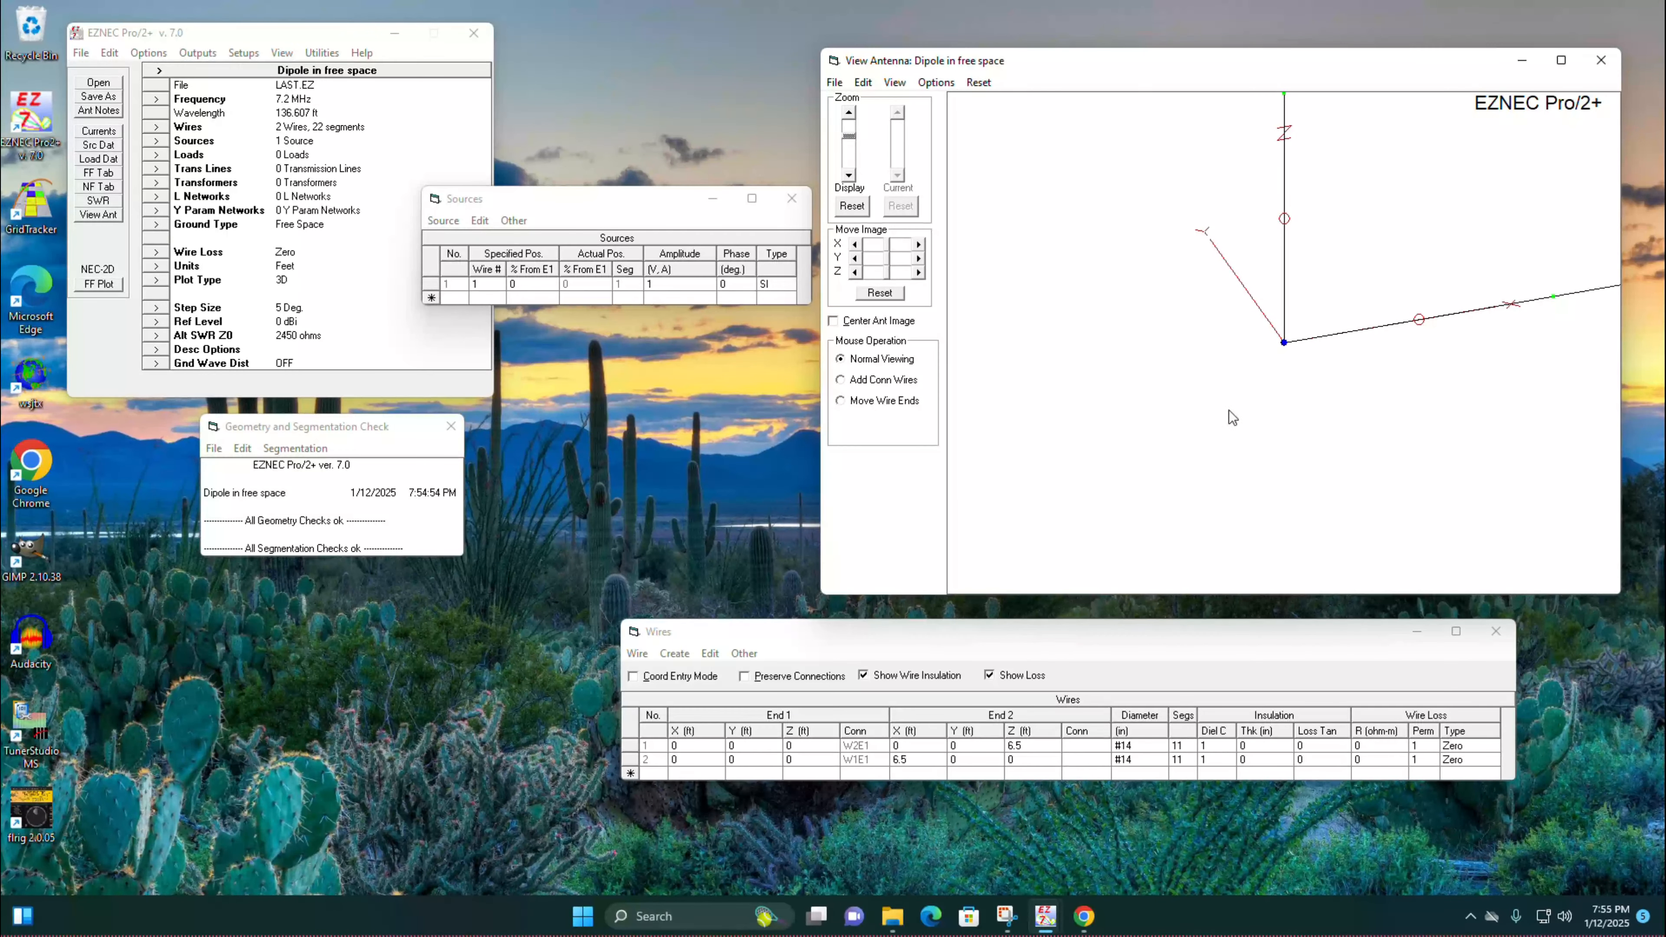
Step: Return the source type to I and check the source placement on wire 1
left_click(774, 284)
left_click(789, 283)
left_click(756, 299)
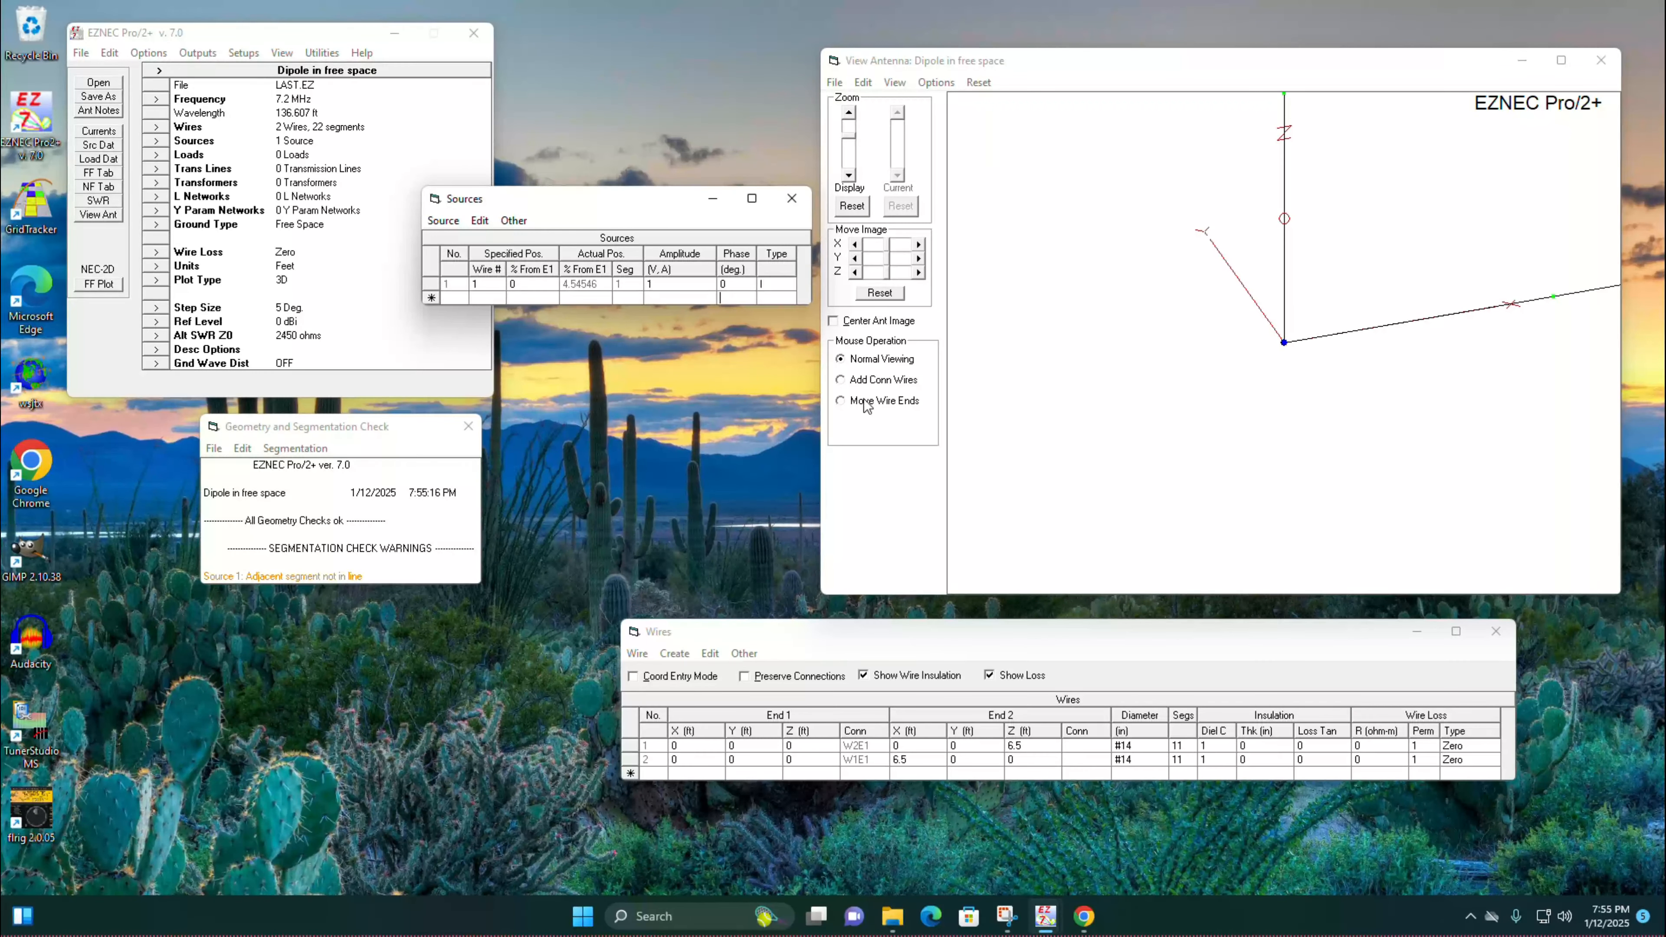
left_click(849, 177)
left_click(849, 177)
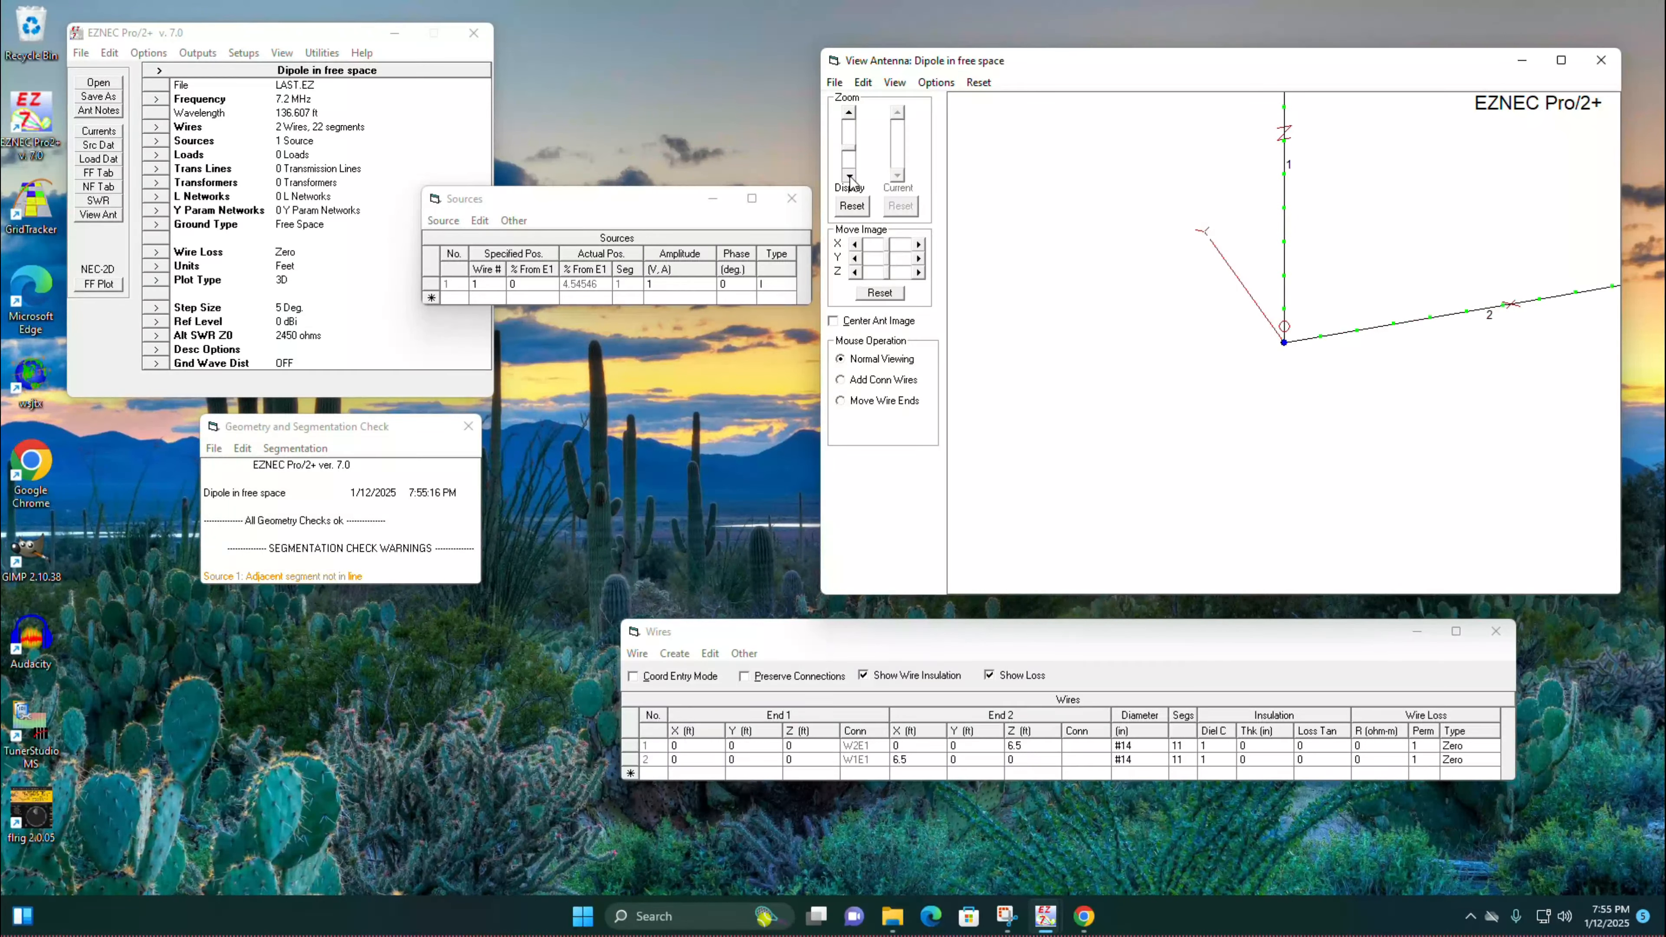
left_click(848, 112)
Step: Increase the segments of wires 1 and 2 to 33 each
mouse_move(1285, 344)
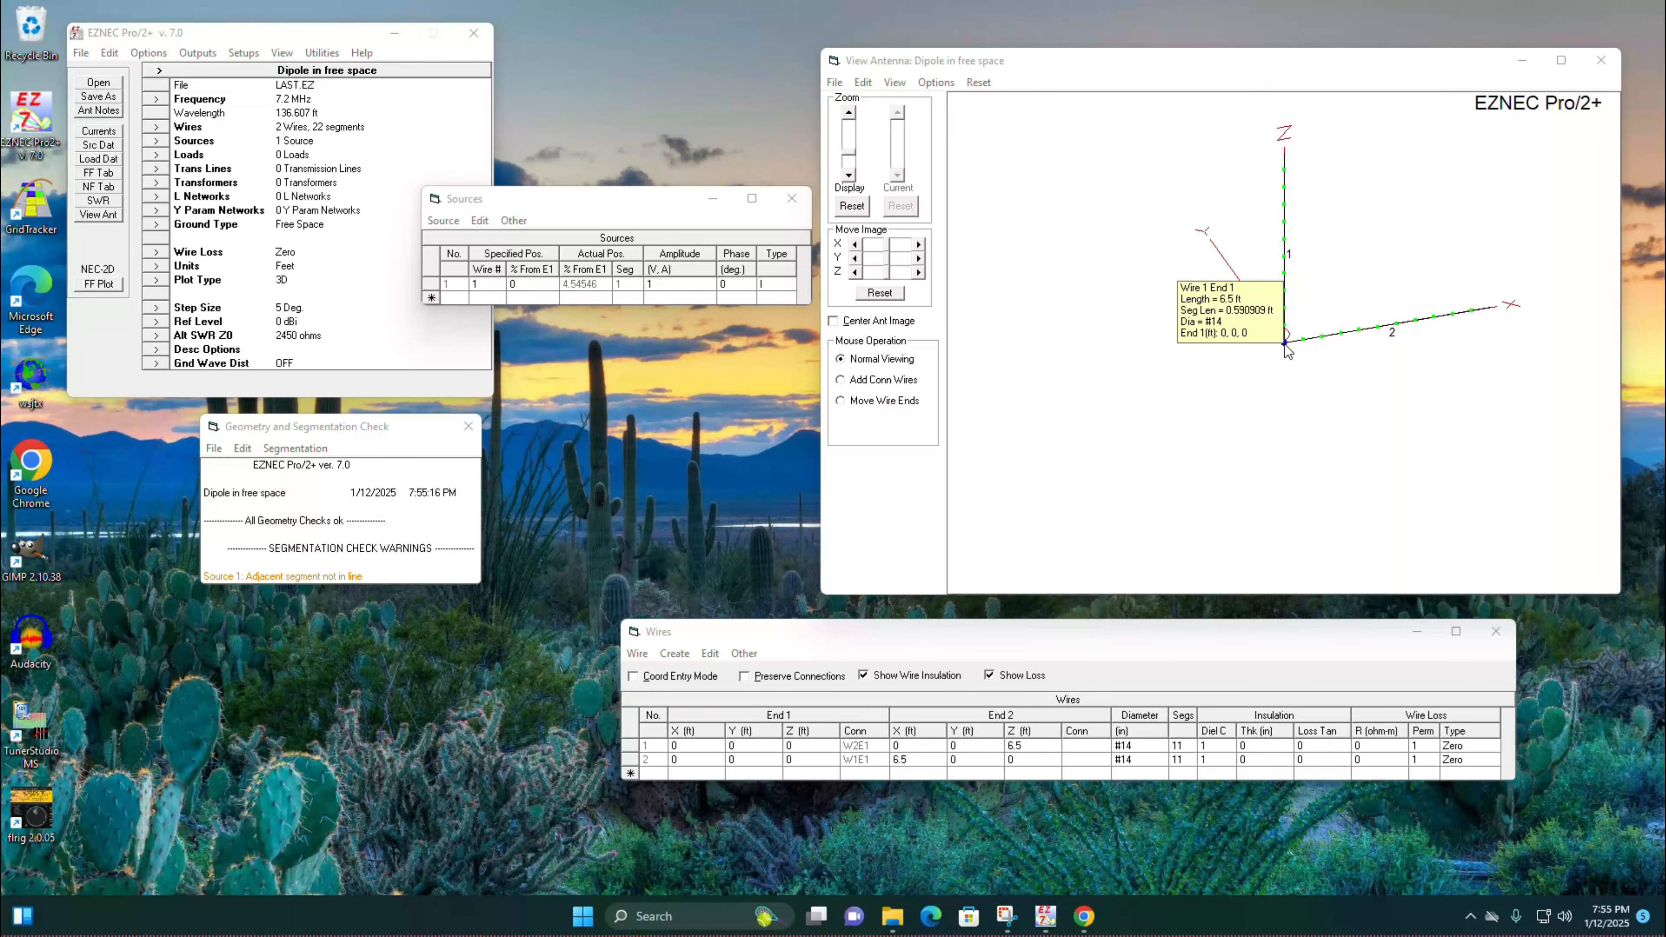
left_click(1190, 746)
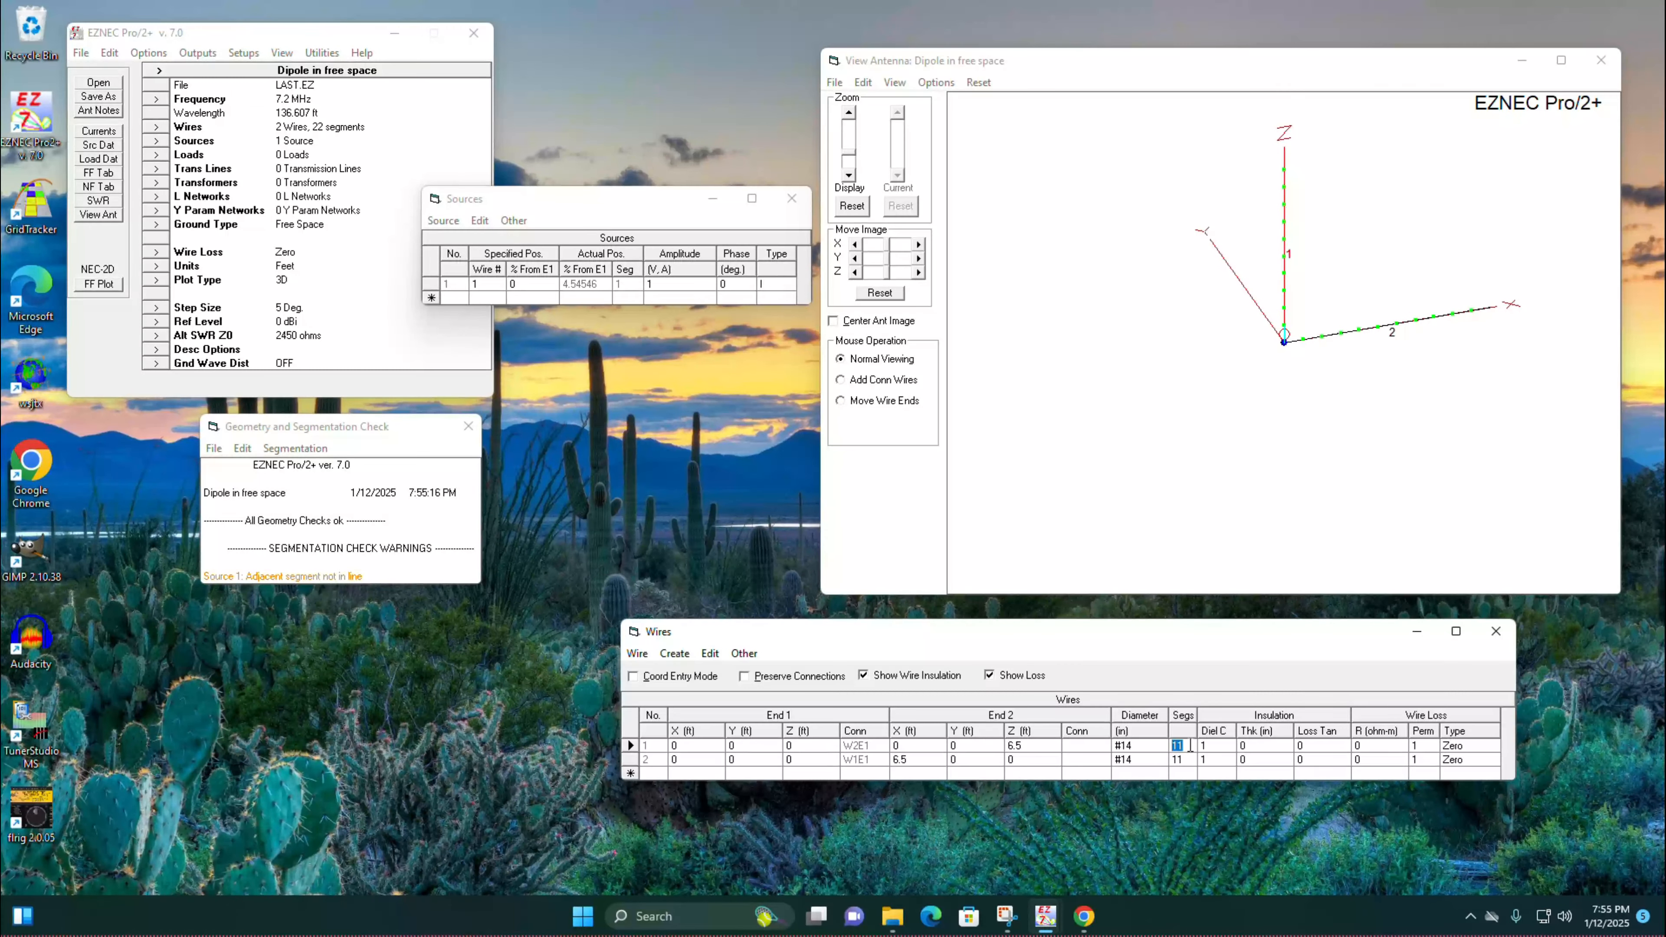
type("33")
left_click(1194, 760)
type("33")
left_click(1194, 772)
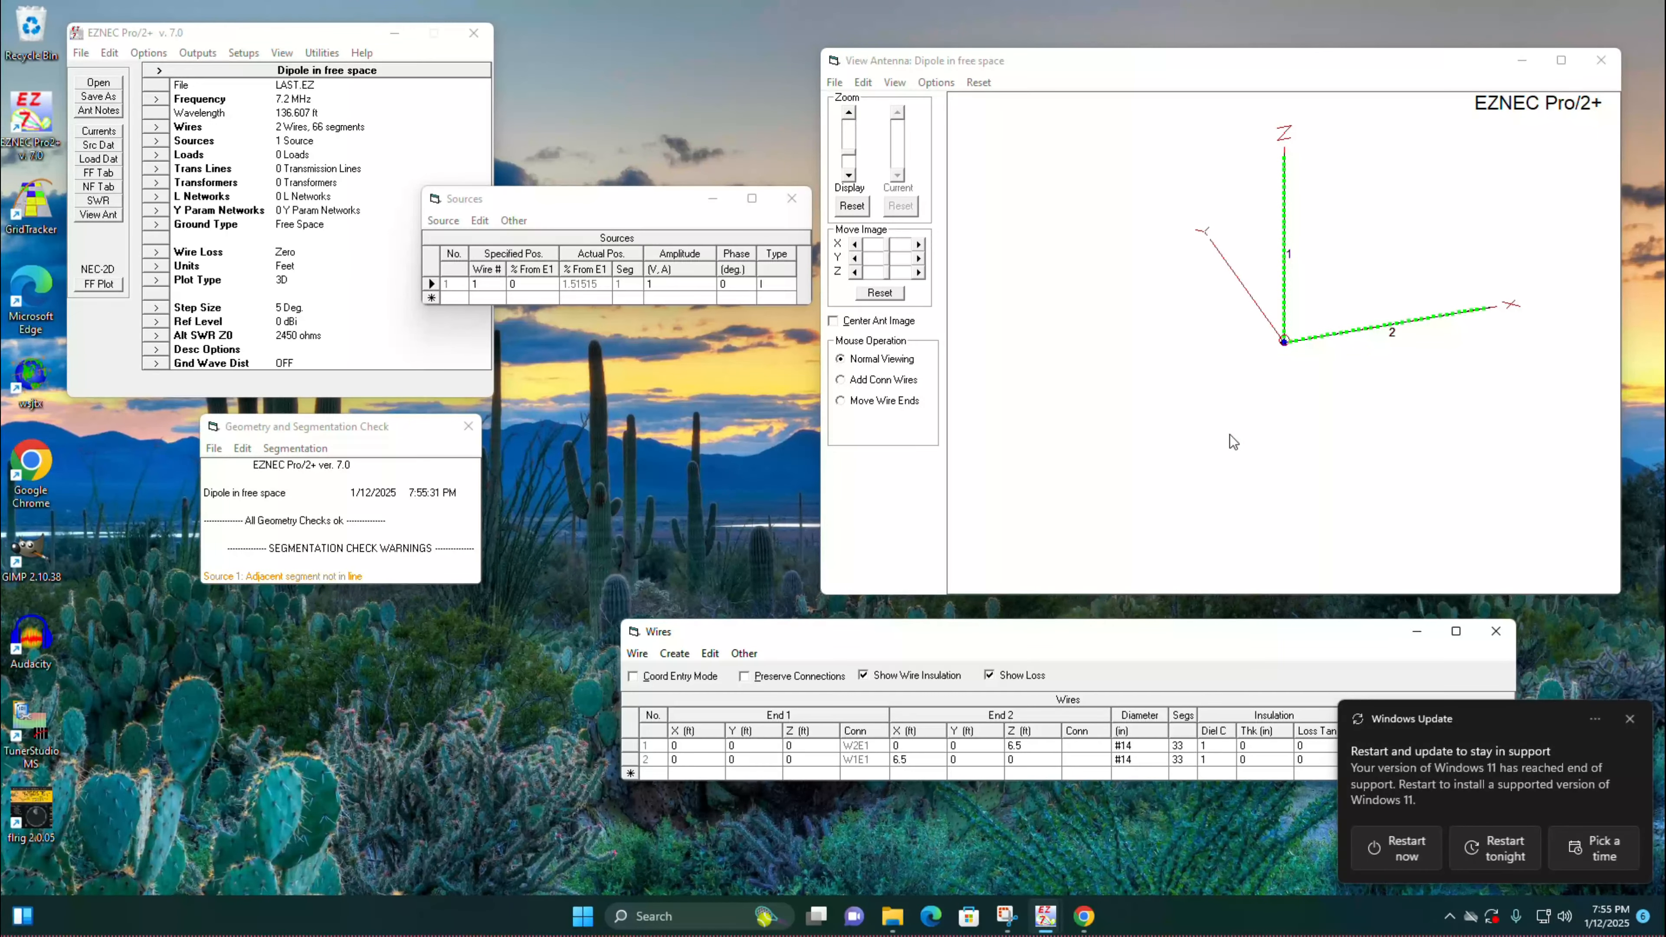
Step: Dismiss the Windows Update notification and set the model frequency to 28.5 MHz without rescaling the antenna
left_click(1629, 719)
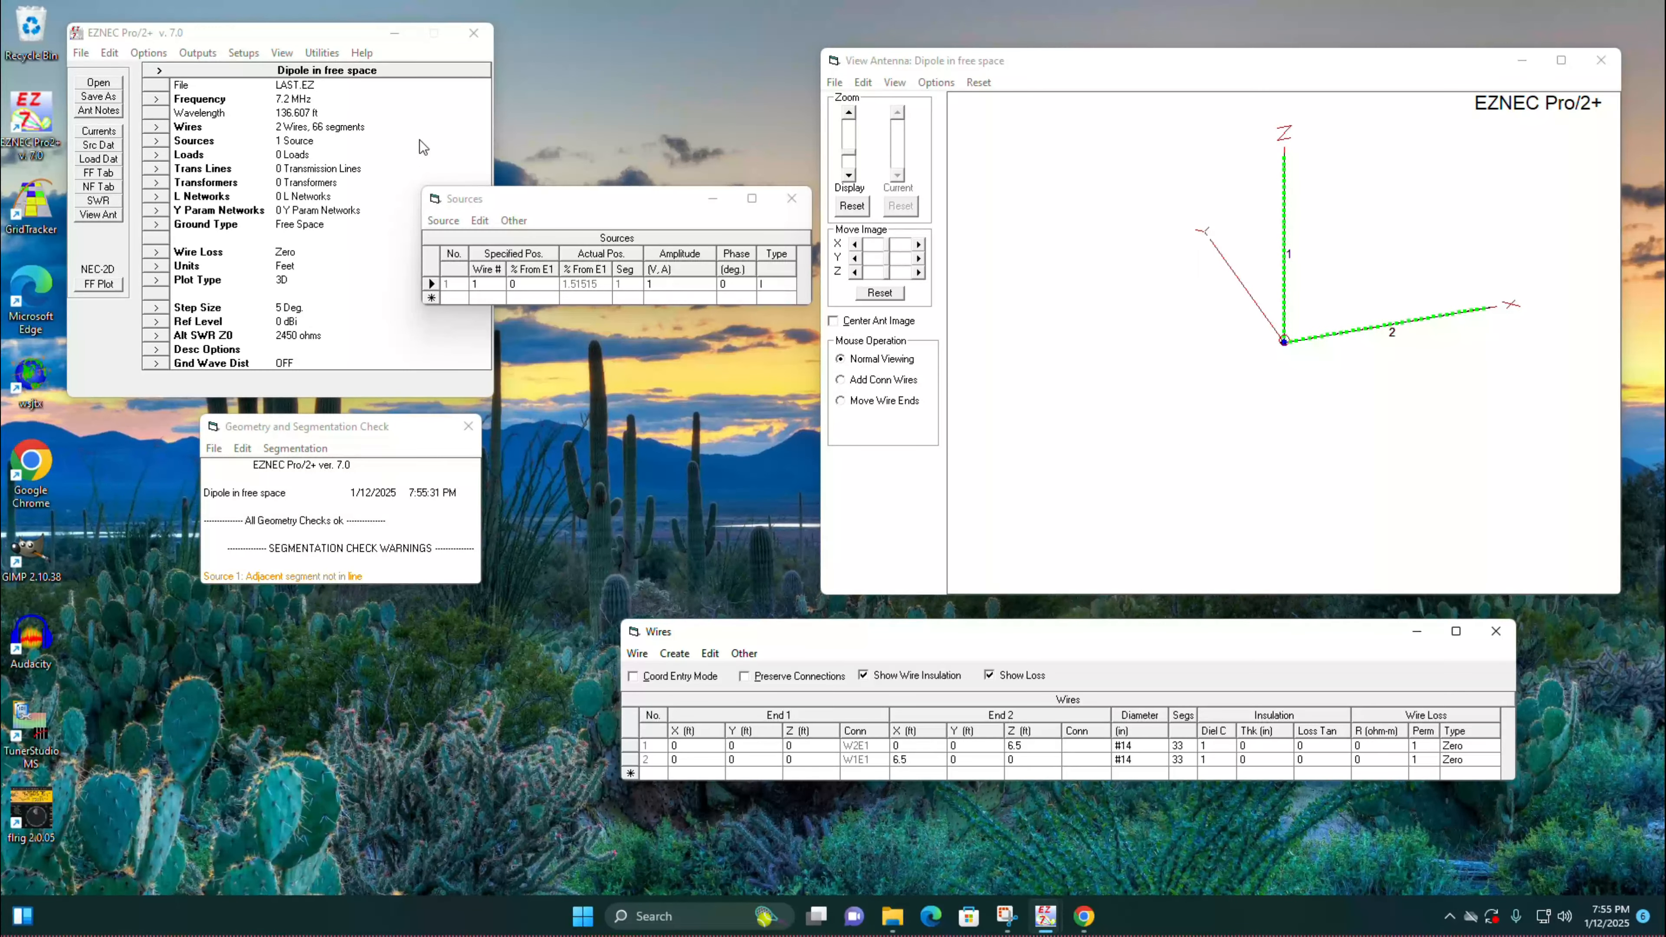
left_click(157, 99)
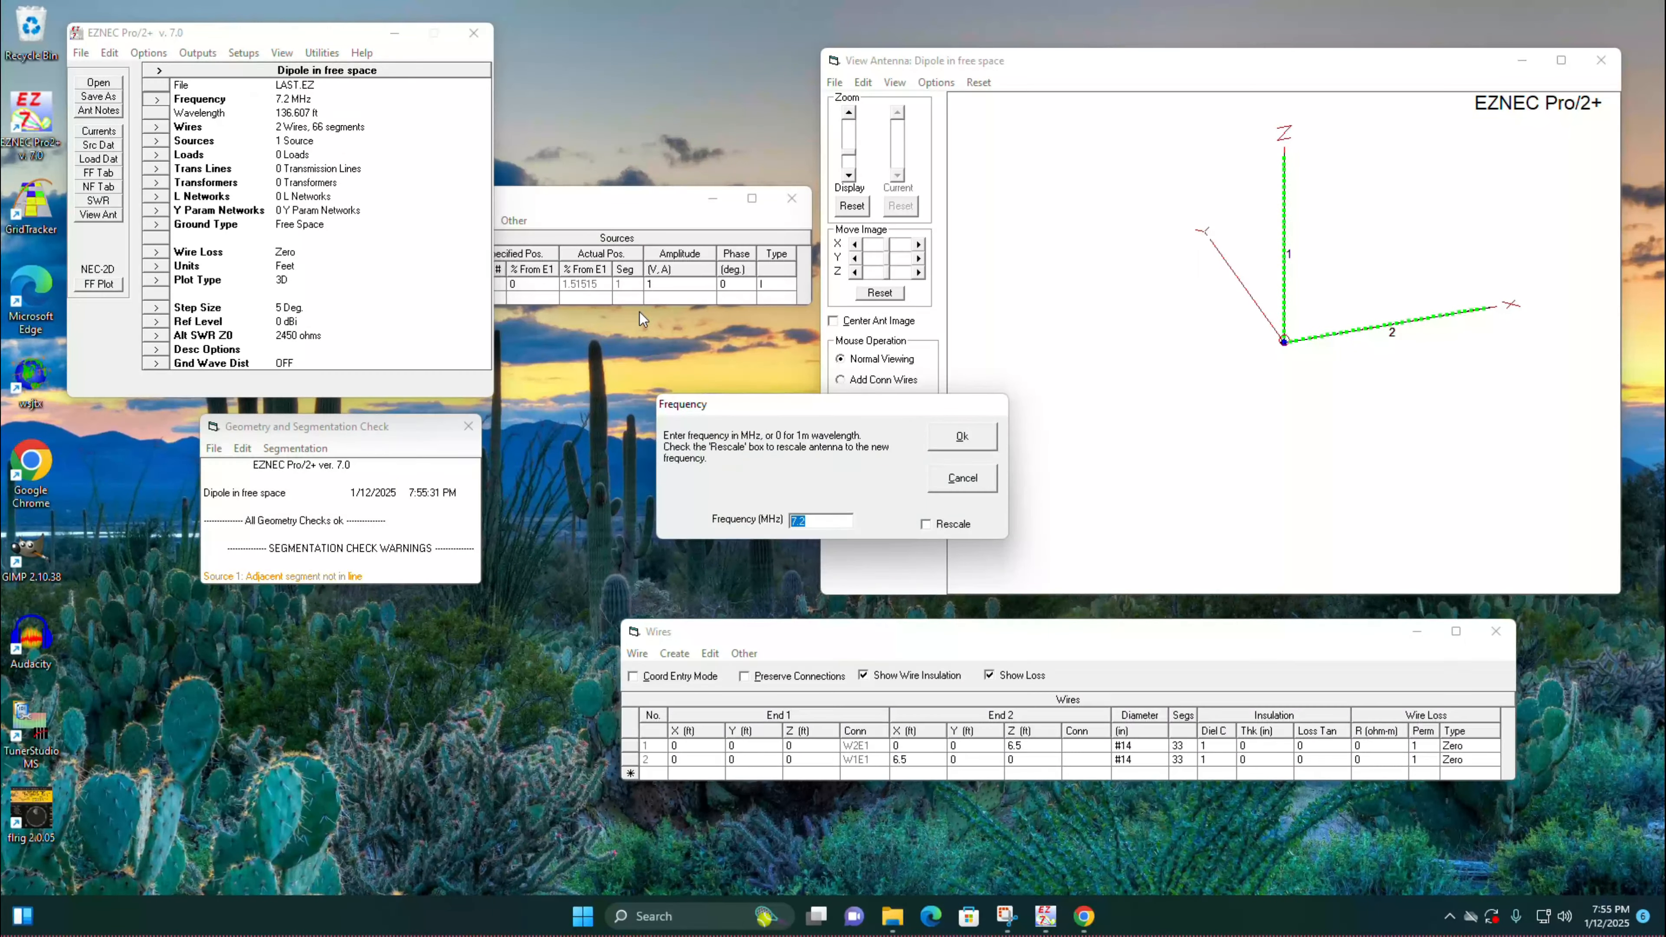
type("28.5")
left_click(987, 441)
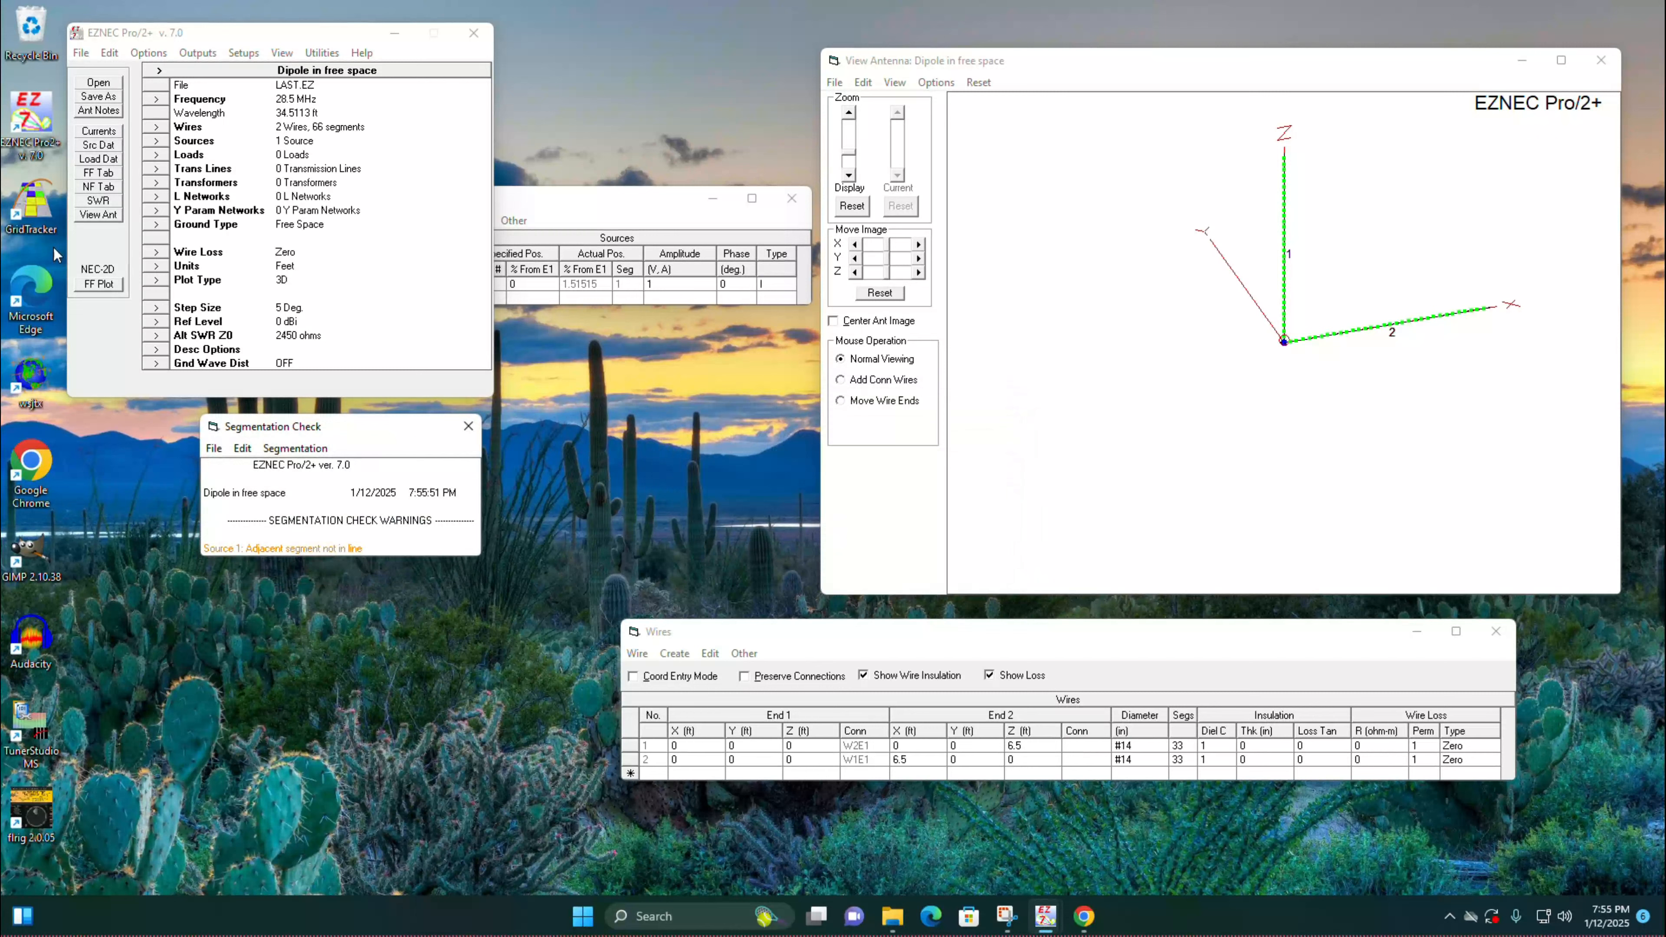
Step: Run an SWR sweep from 28 to 30 MHz in 0.1 MHz steps, view the plot and close it
left_click(100, 204)
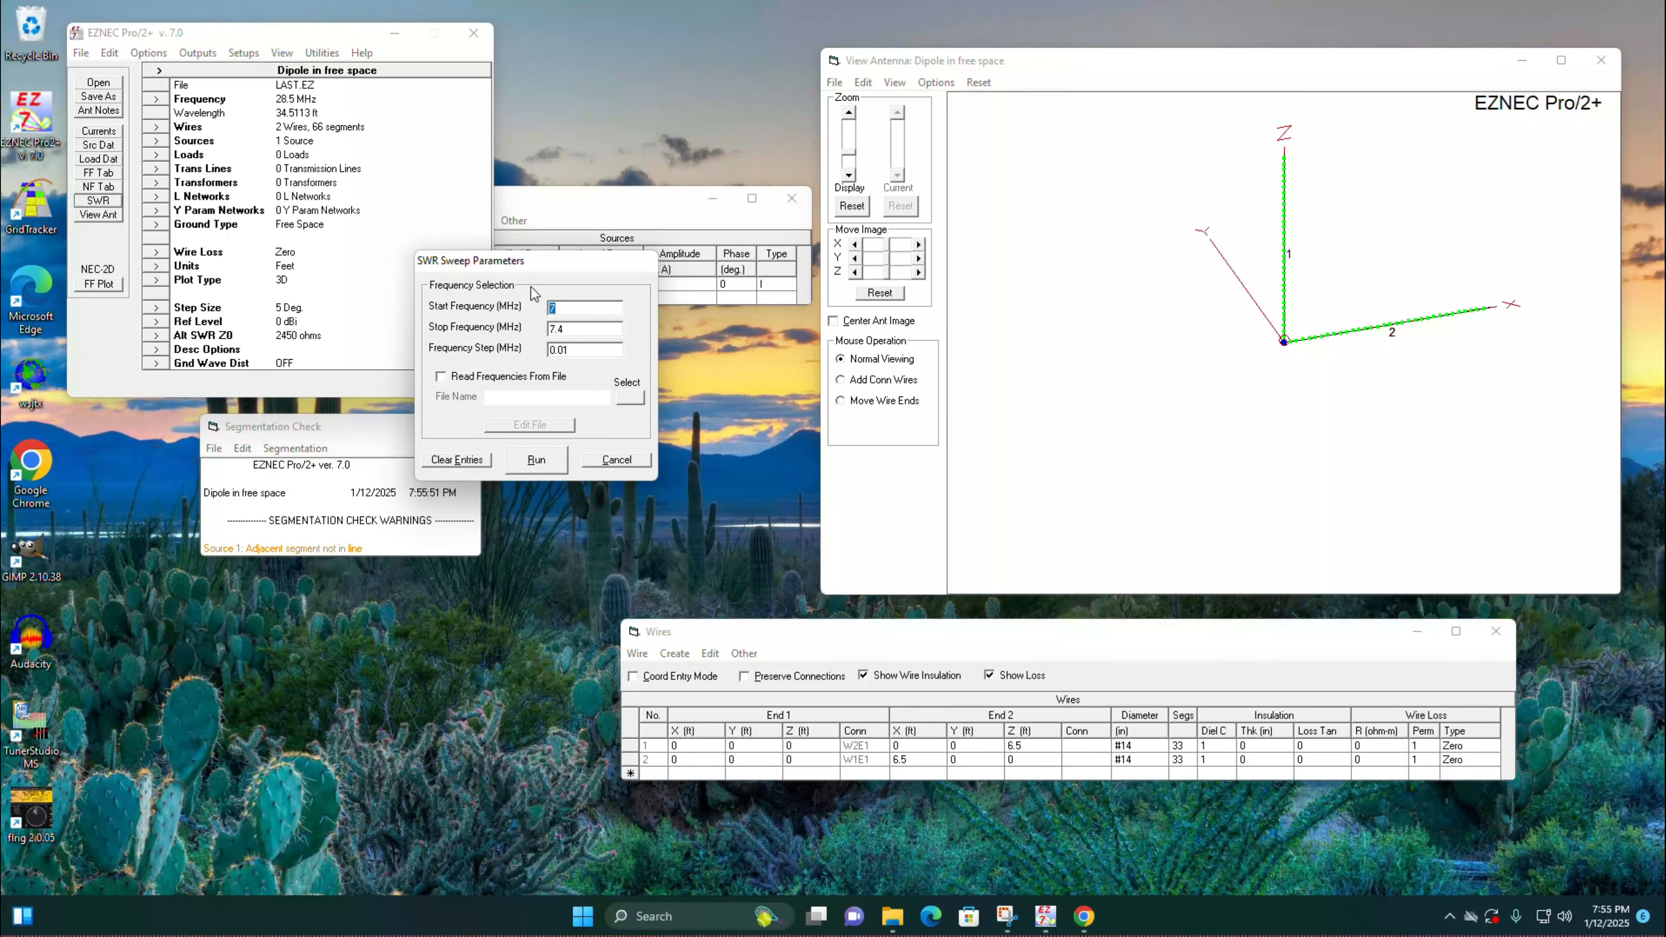
type("28")
key("Tab")
type("30")
key("Tab")
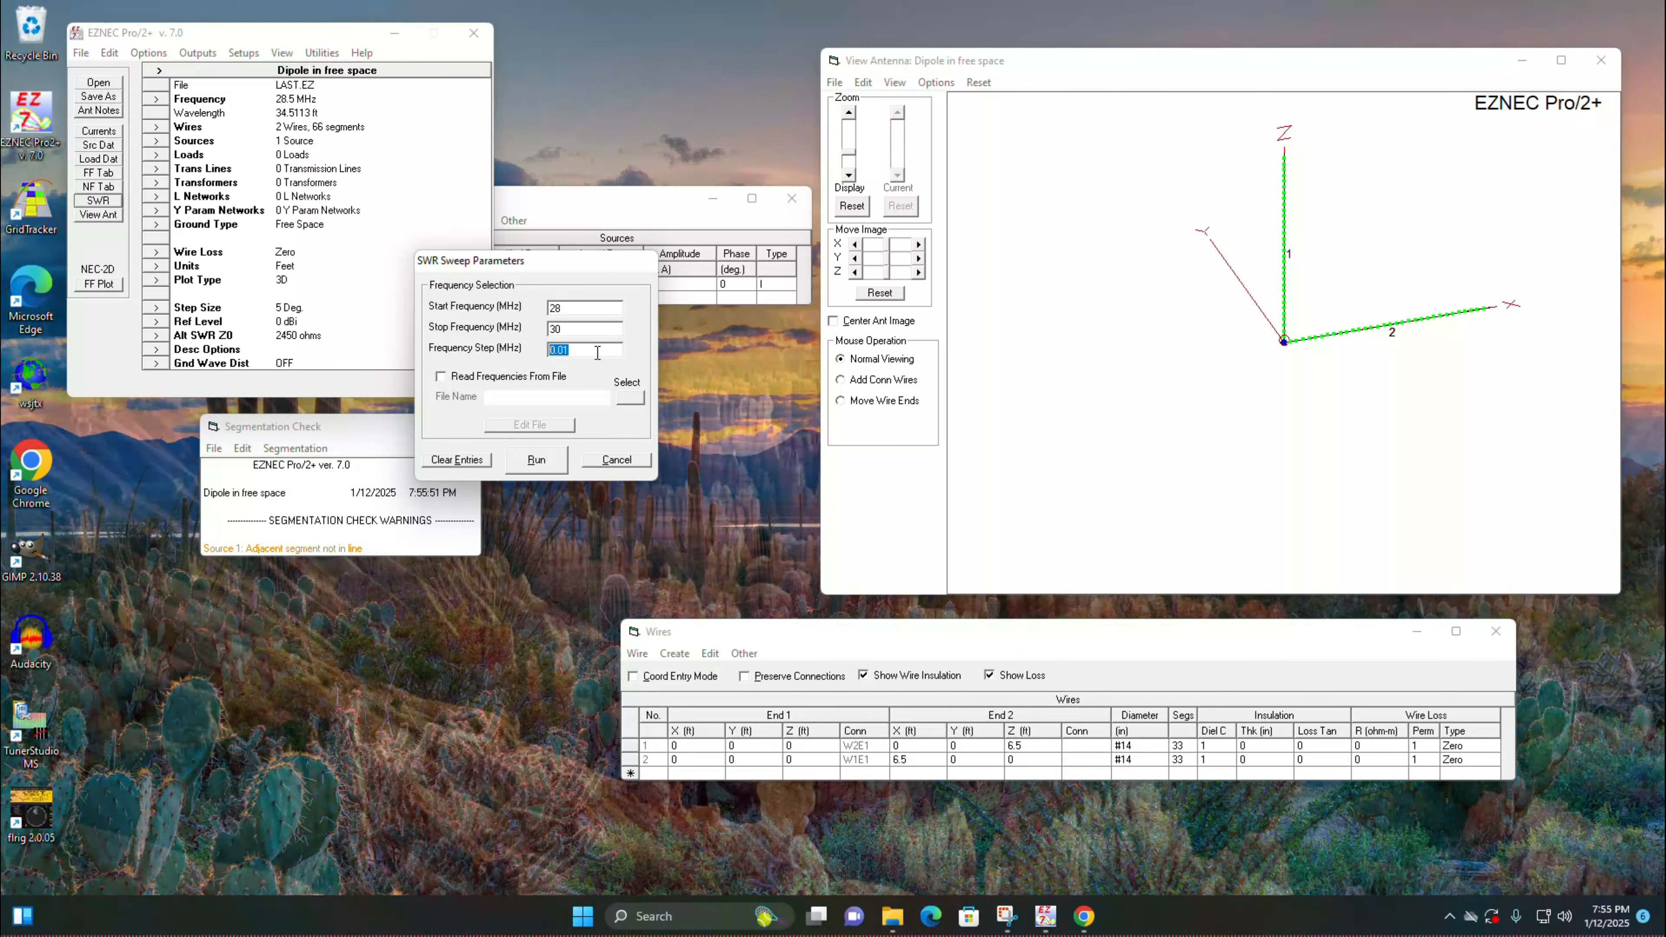
type(".1")
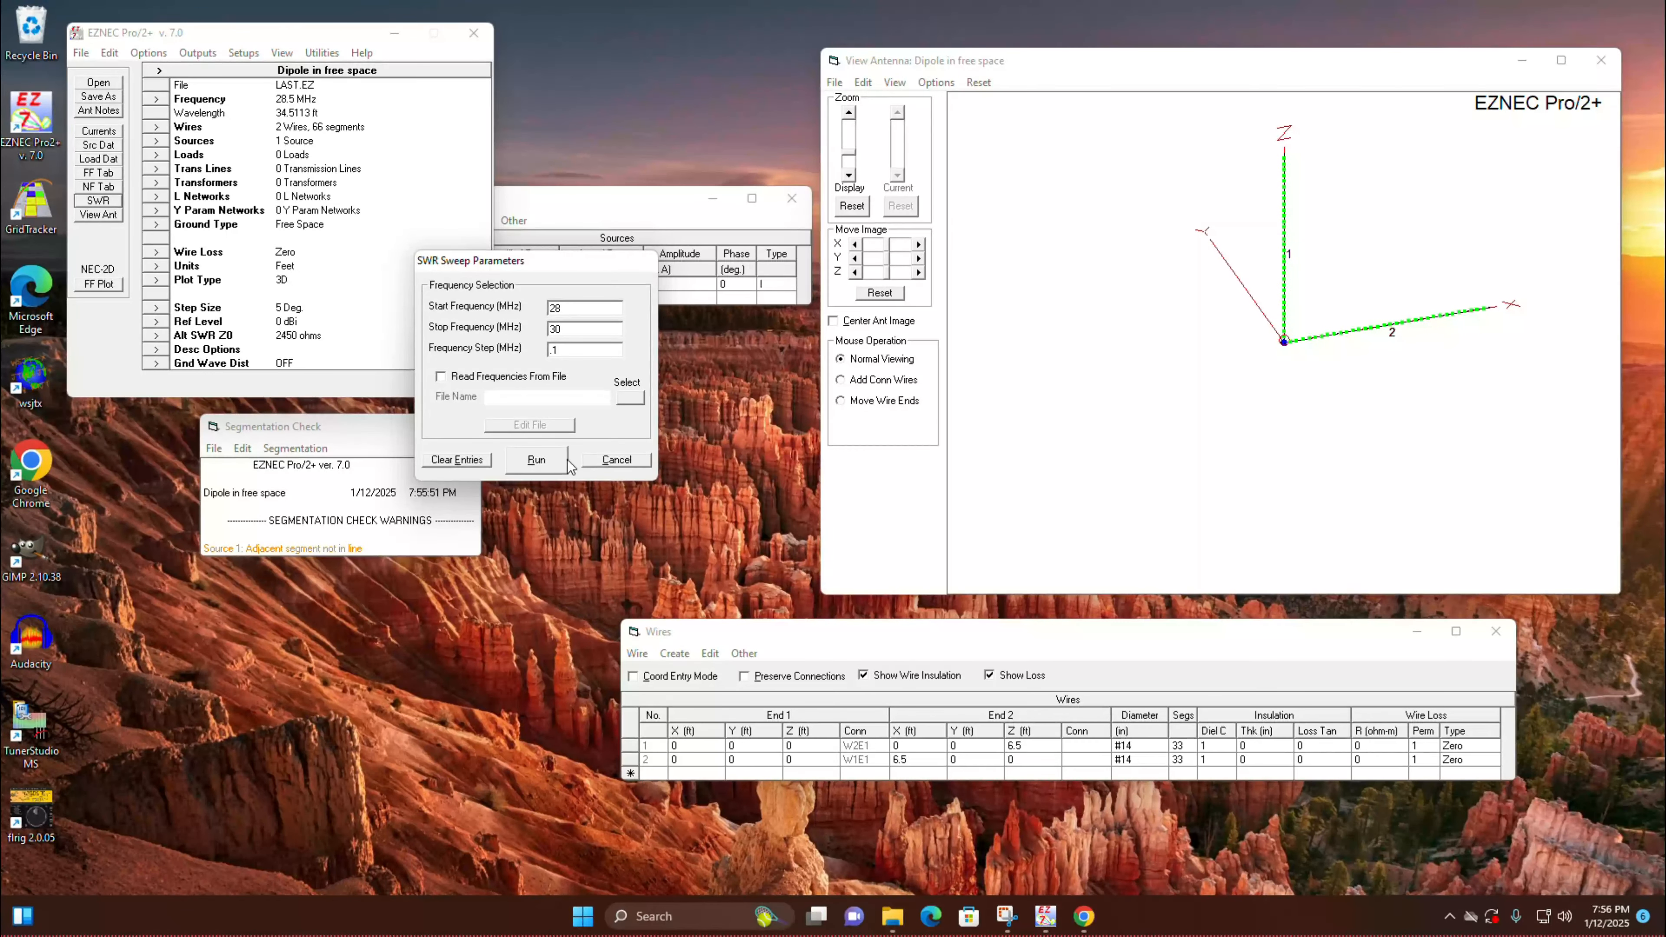
left_click(548, 464)
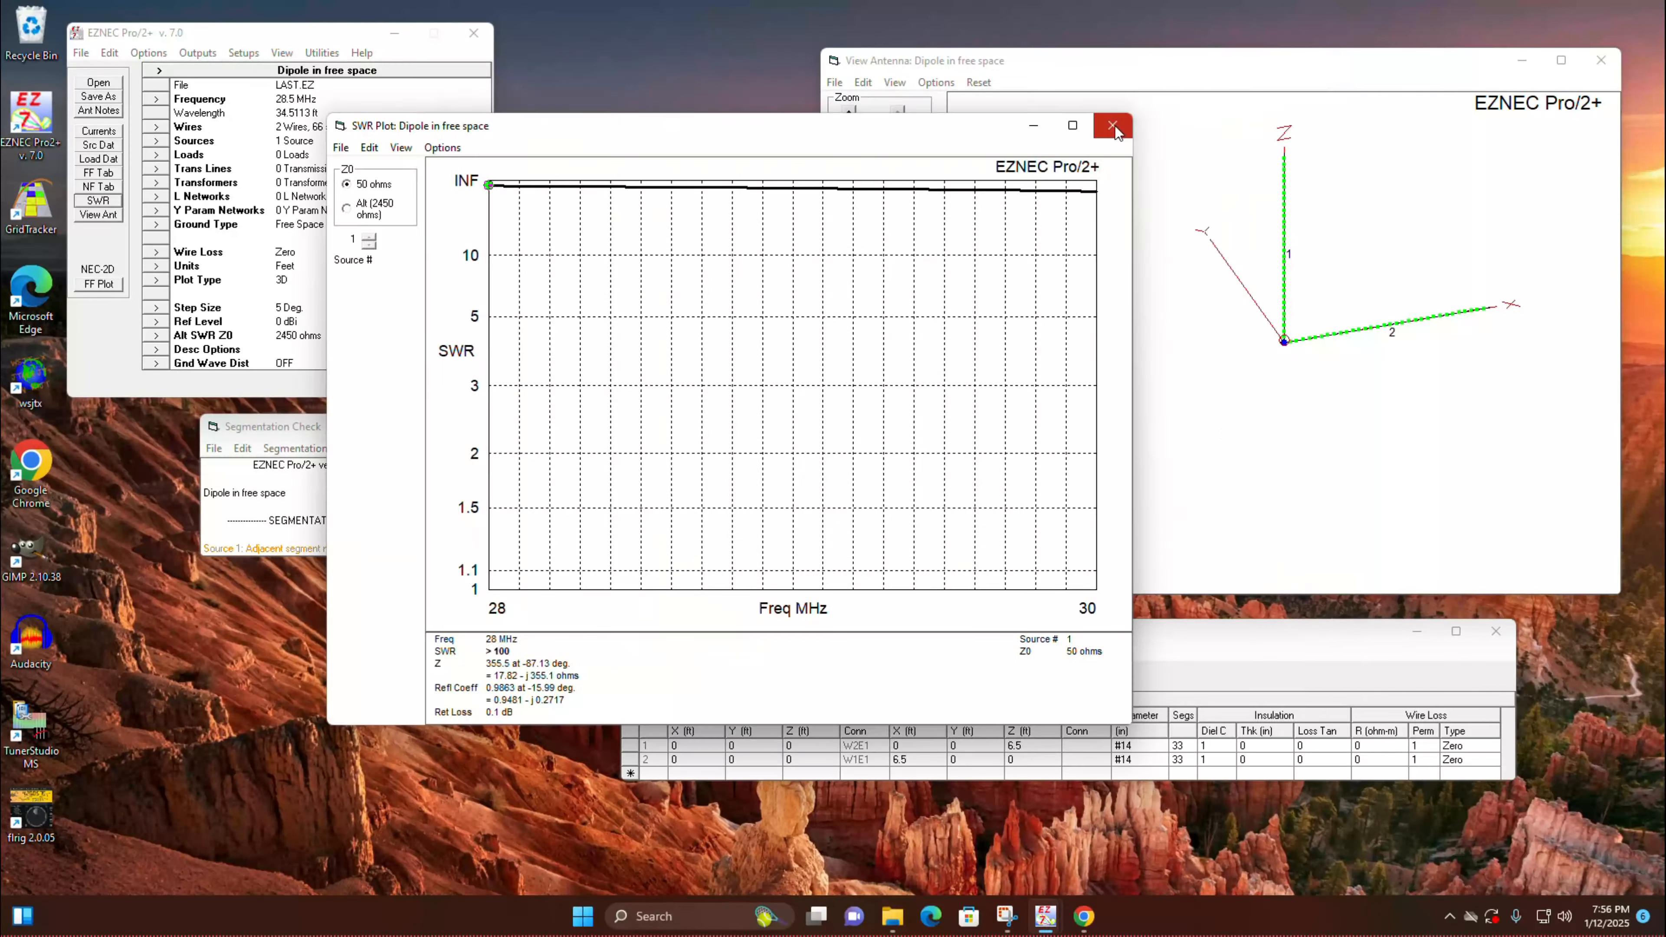
left_click(1114, 124)
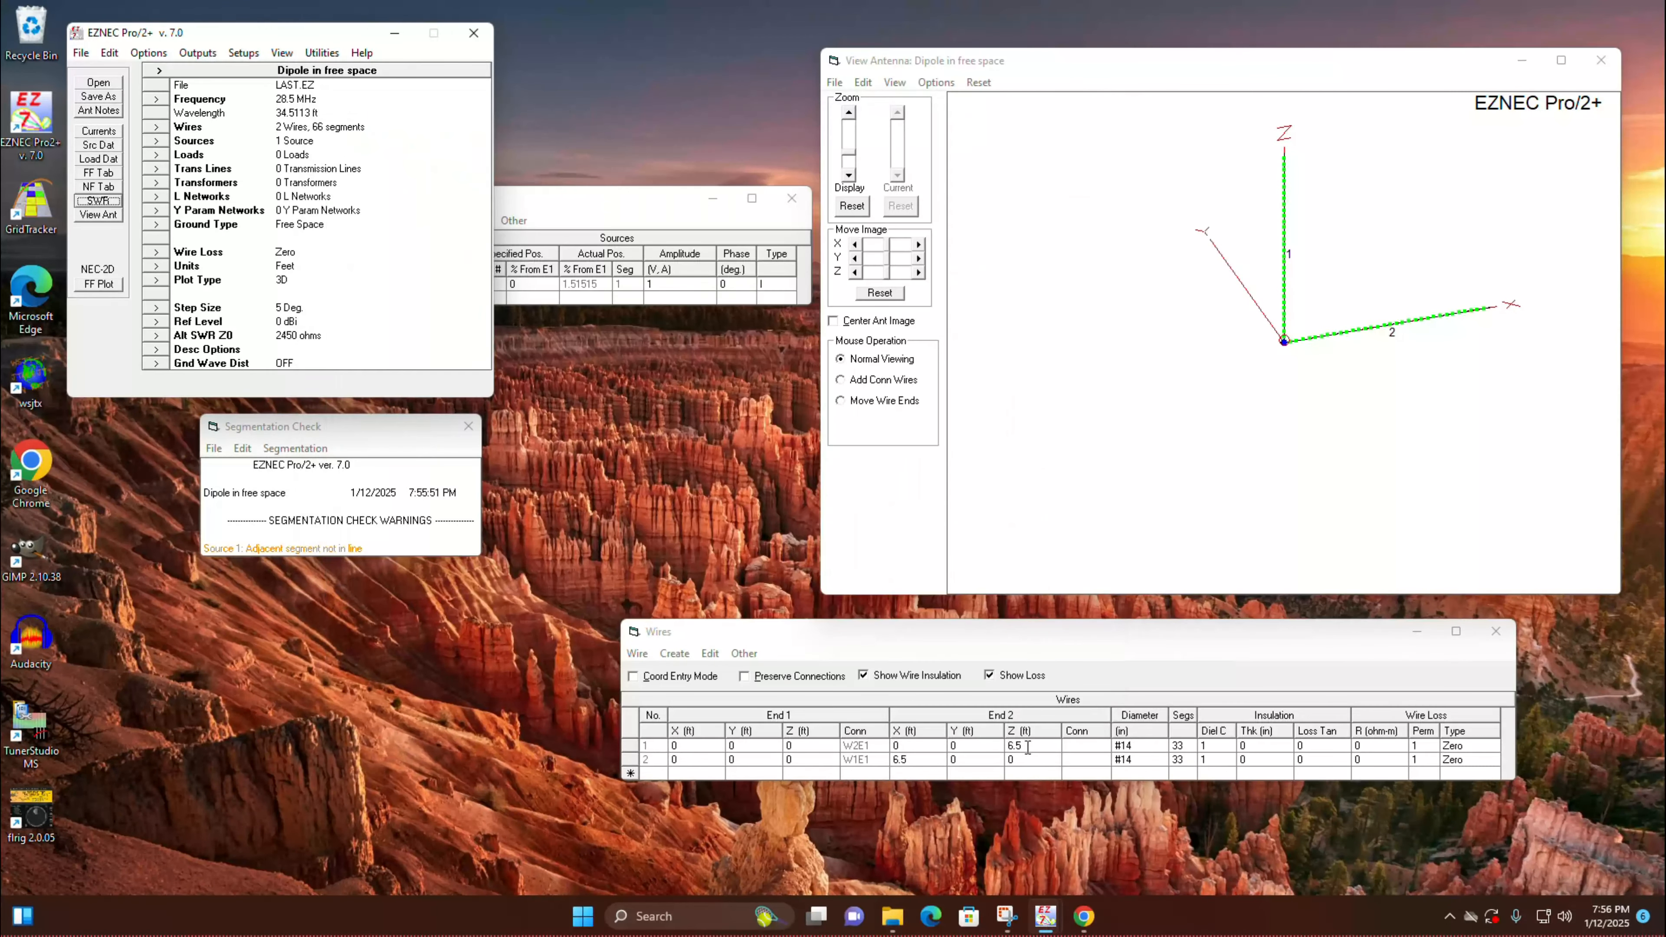
Step: Lengthen both wires by setting wire 1's End 2 Z and wire 2's End 2 X to 8.5 ft
left_click(1042, 745)
type("7")
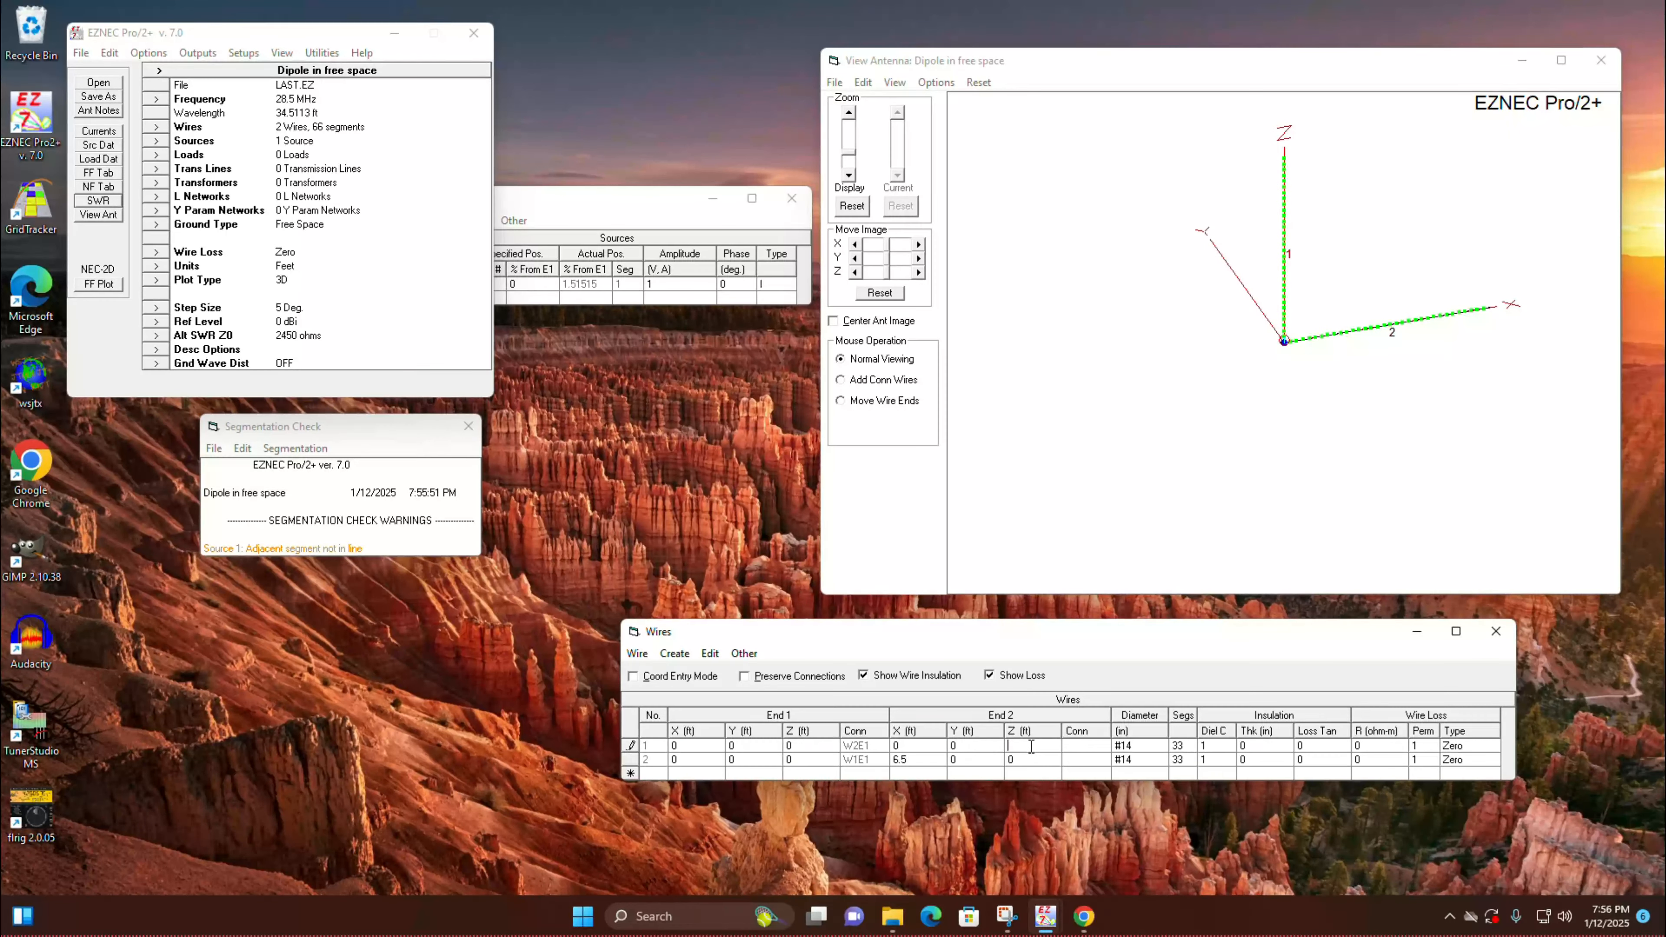
type("8.5")
left_click(916, 759)
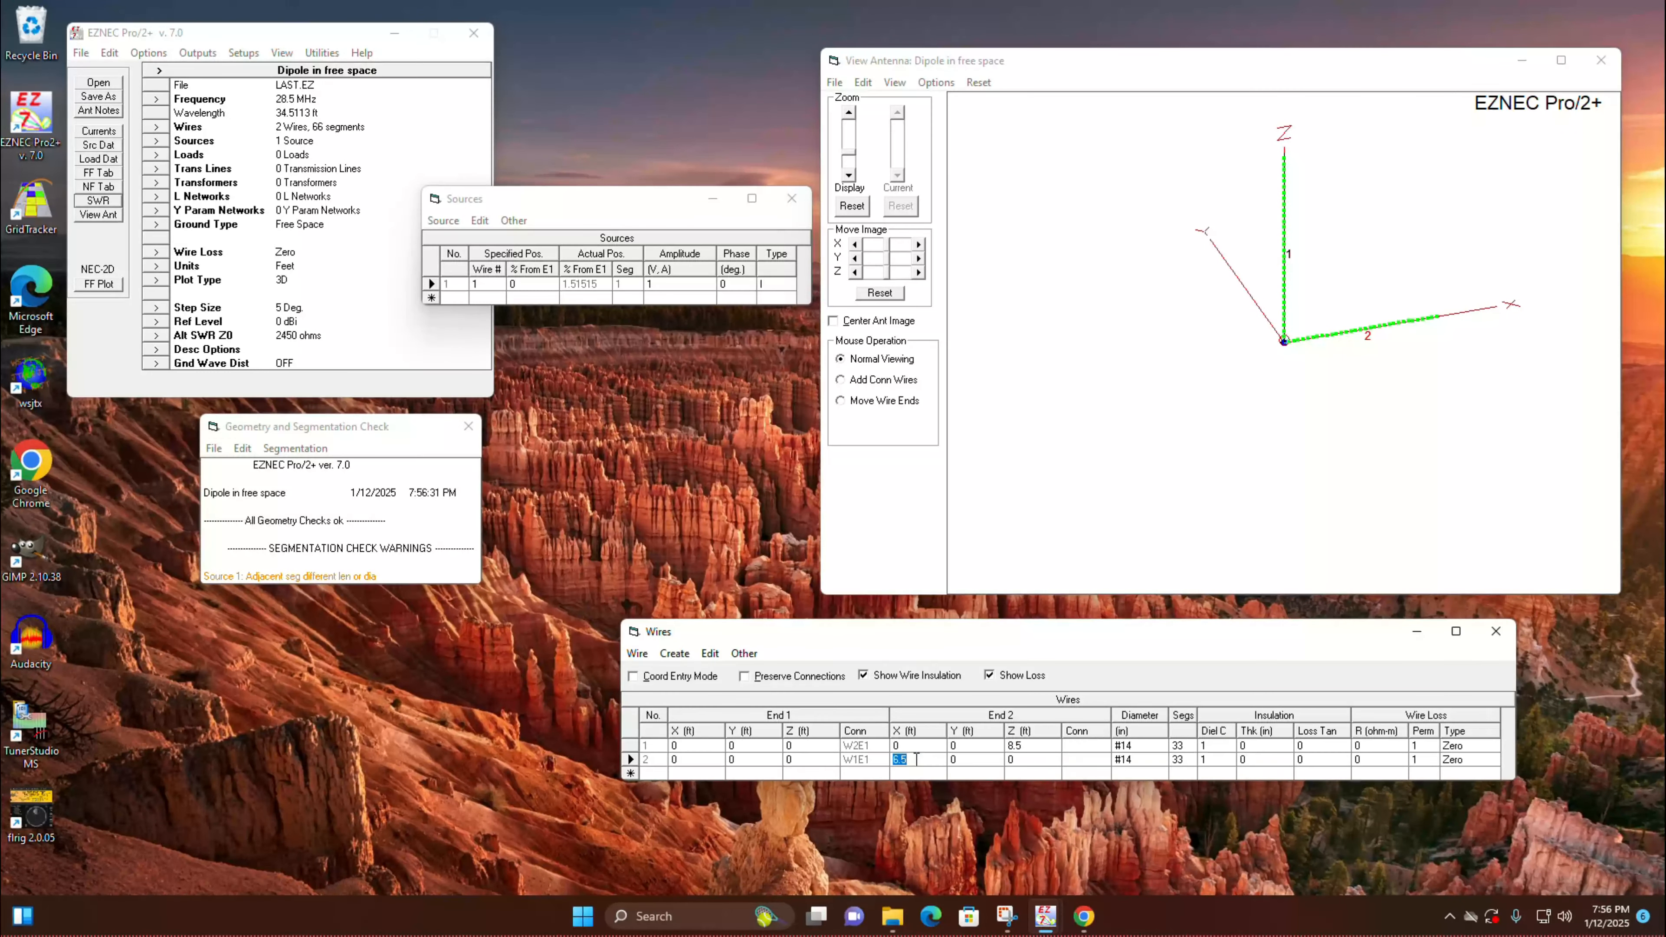
type("8.5")
left_click(923, 773)
Step: Rerun the 28 to 30 MHz SWR sweep, read the SWR at several frequencies around the curve's minimum, and close the plot
left_click(98, 201)
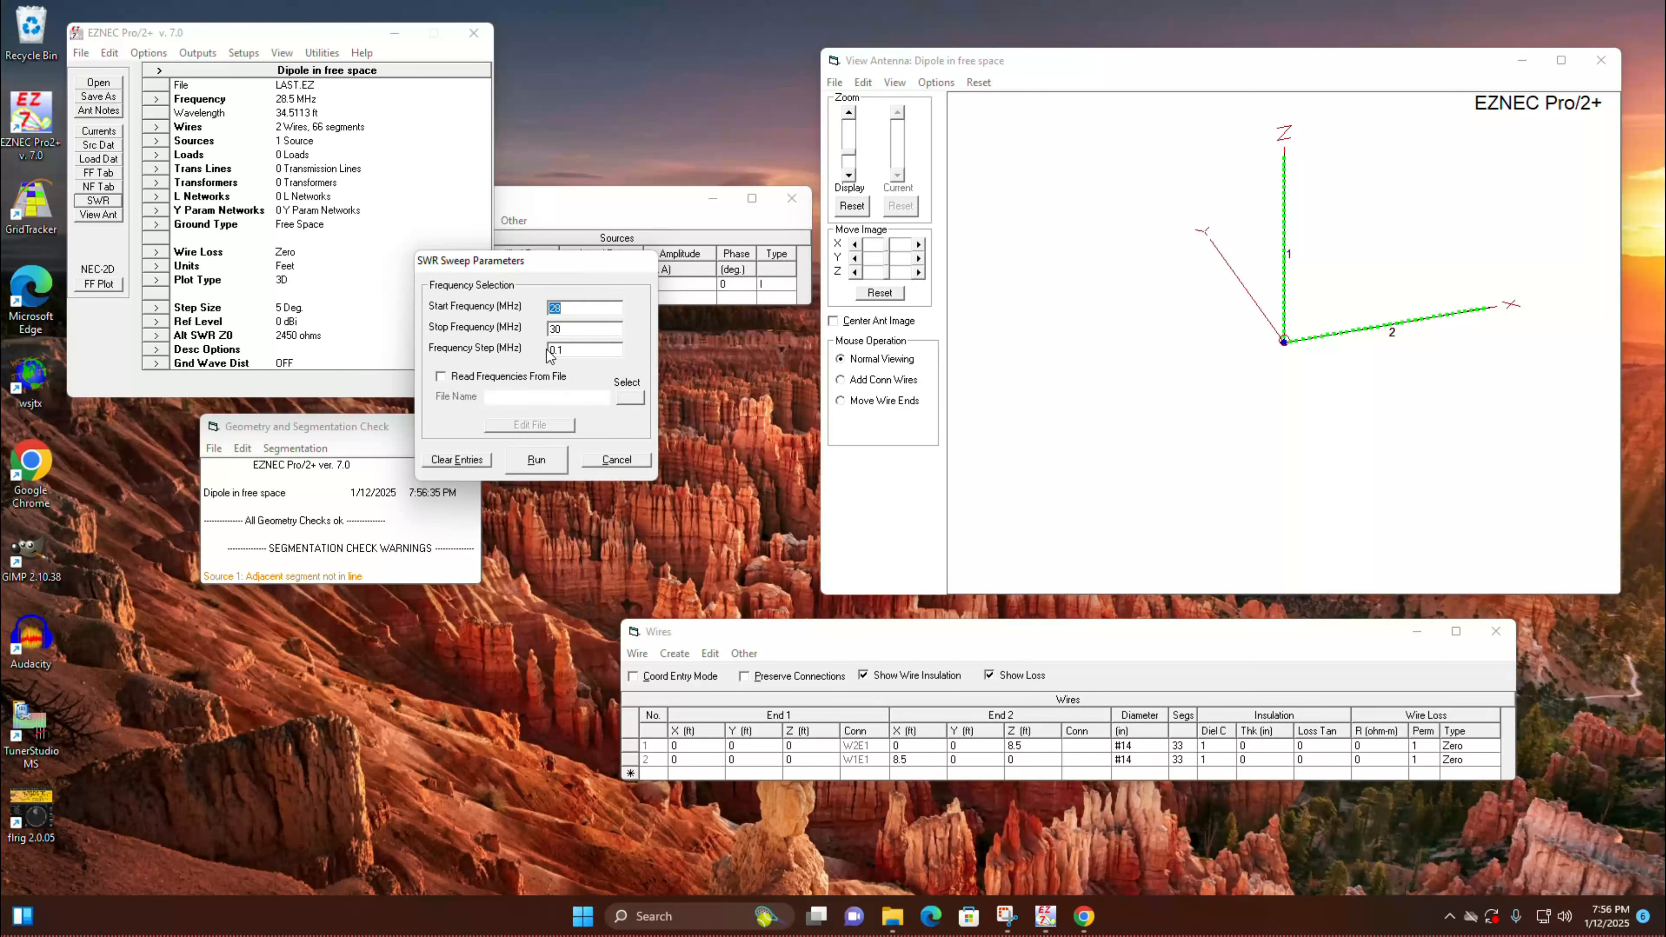
left_click(537, 460)
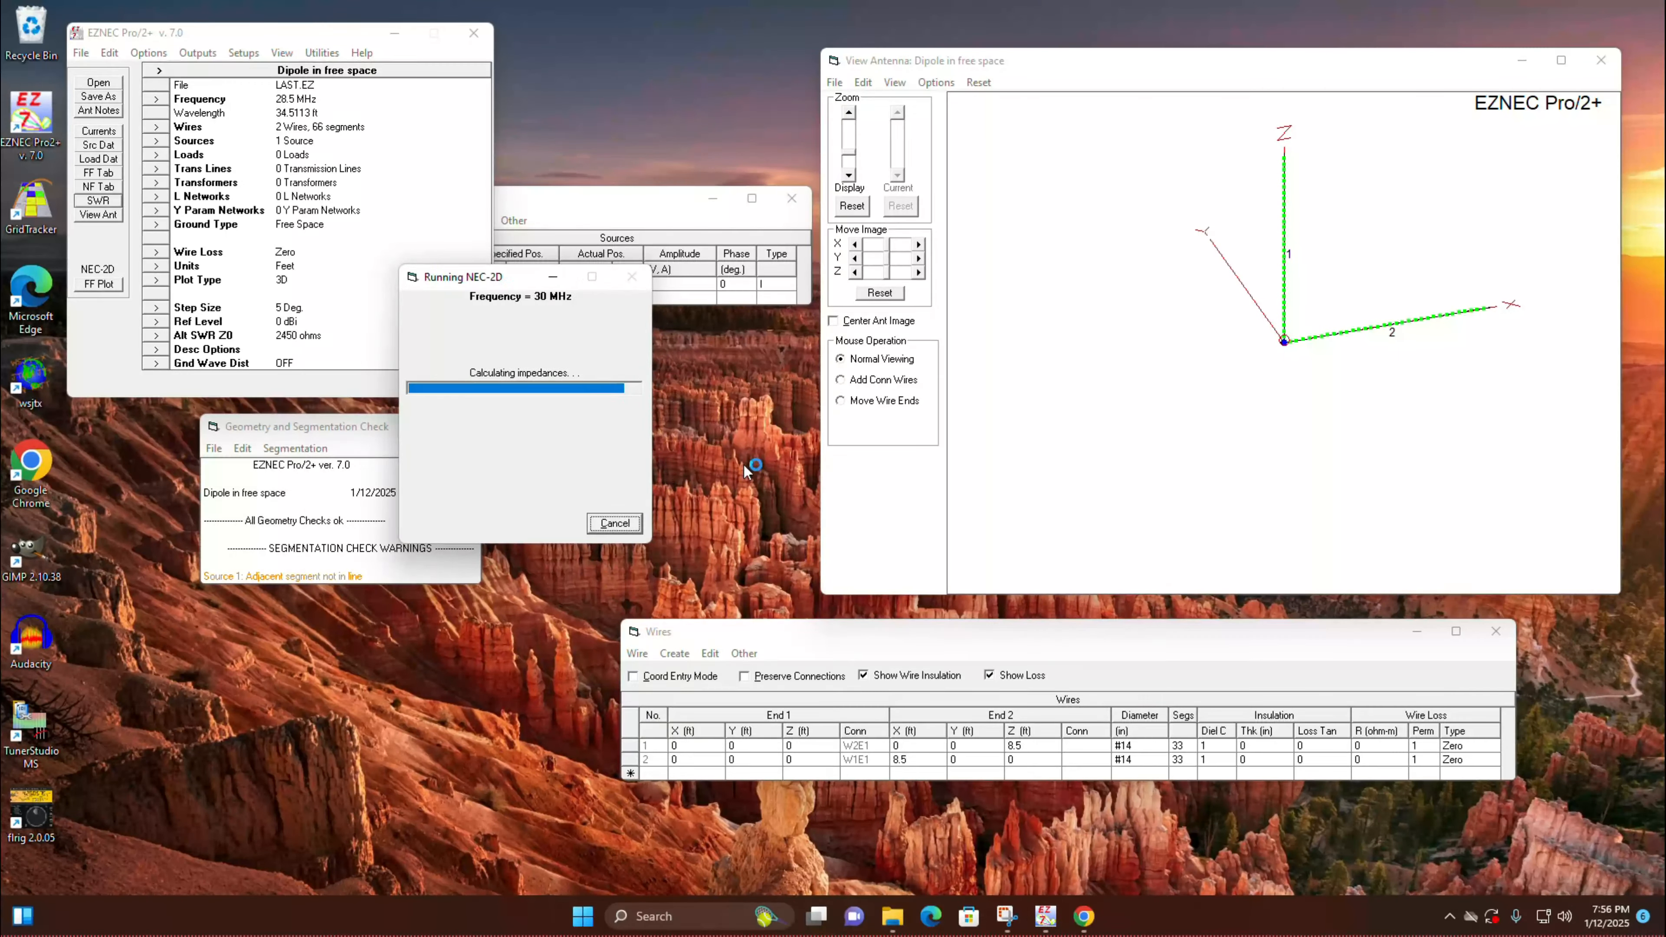
left_click(698, 556)
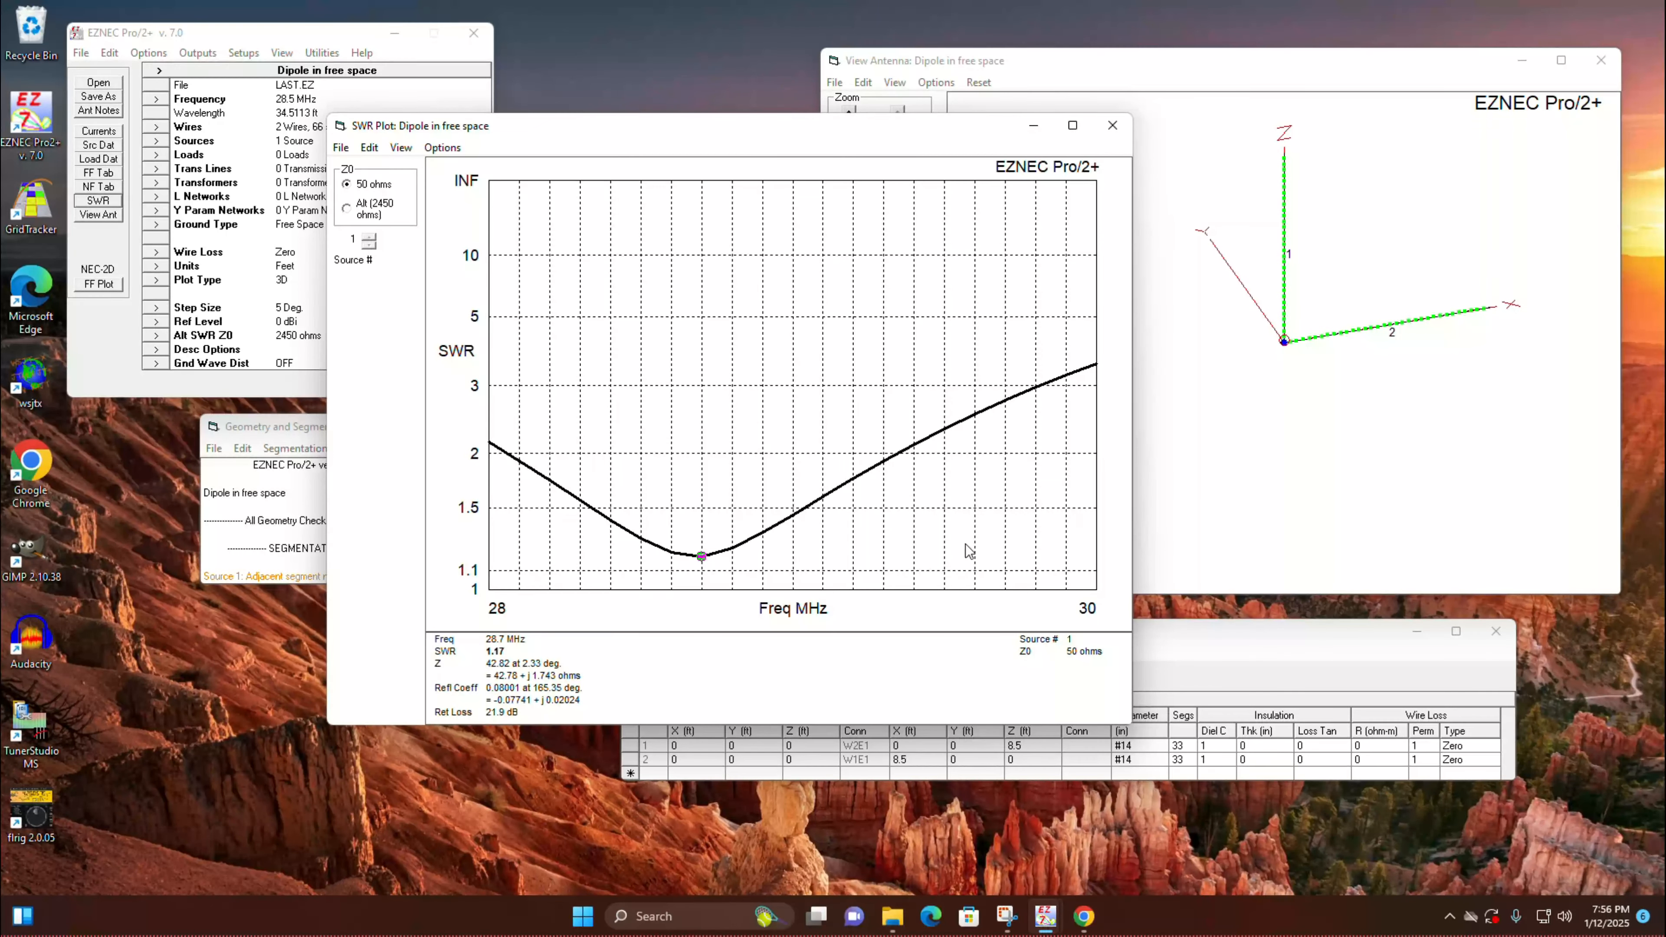
key("Left")
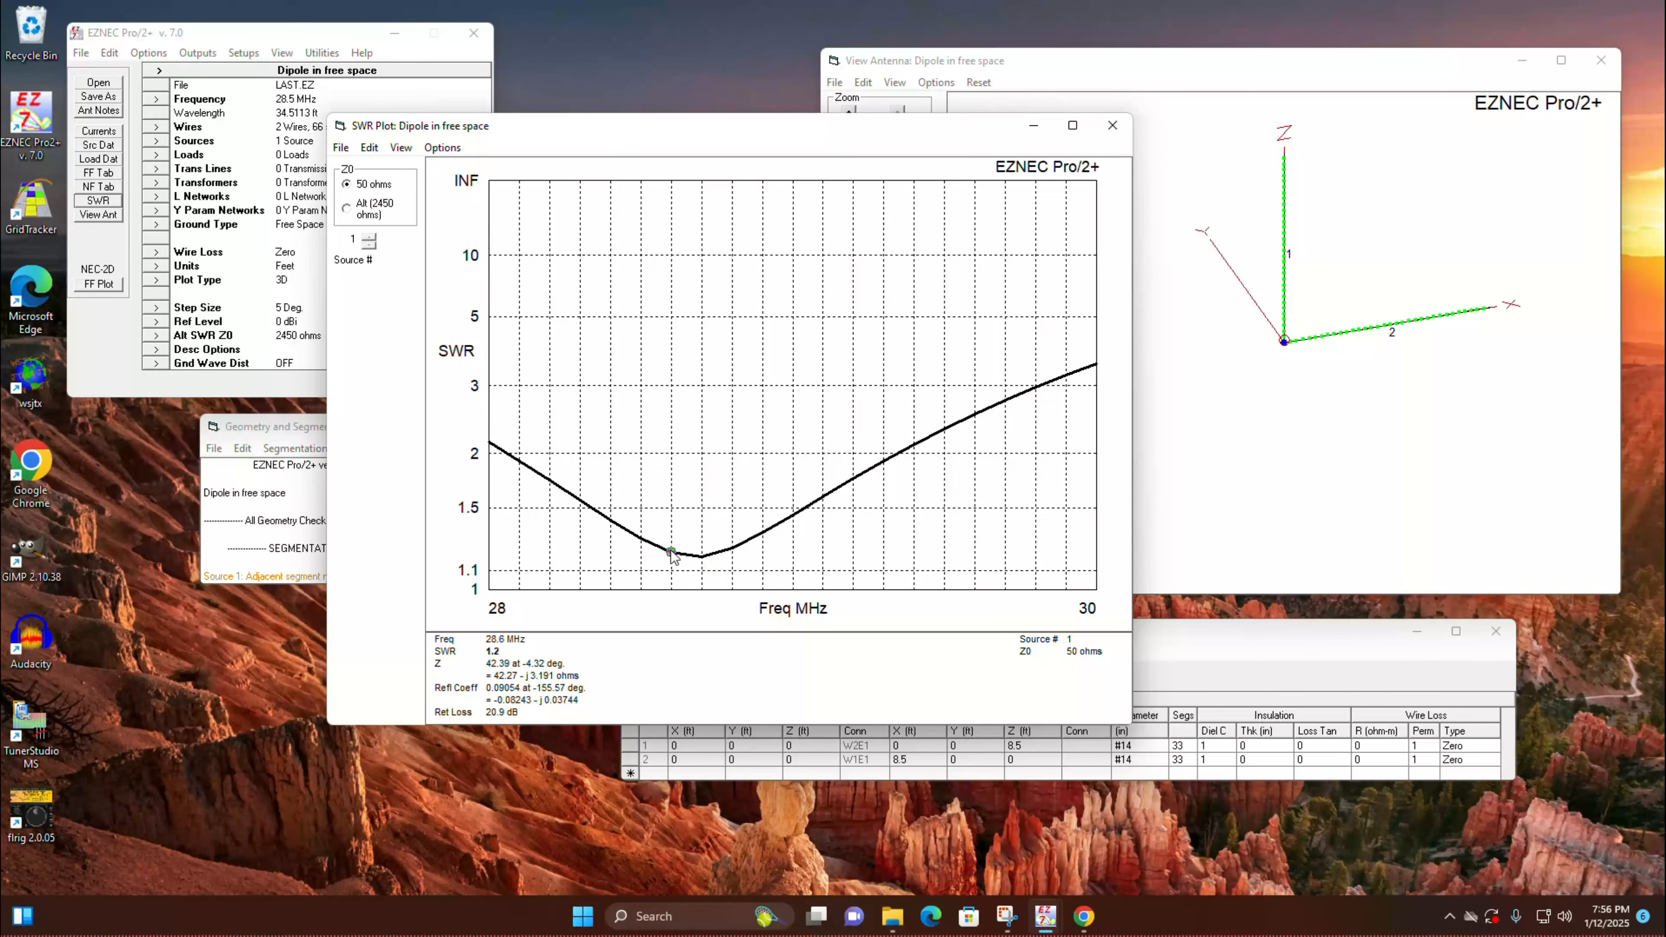
left_click(694, 557)
left_click(620, 528)
left_click(646, 541)
left_click(675, 550)
left_click(1112, 126)
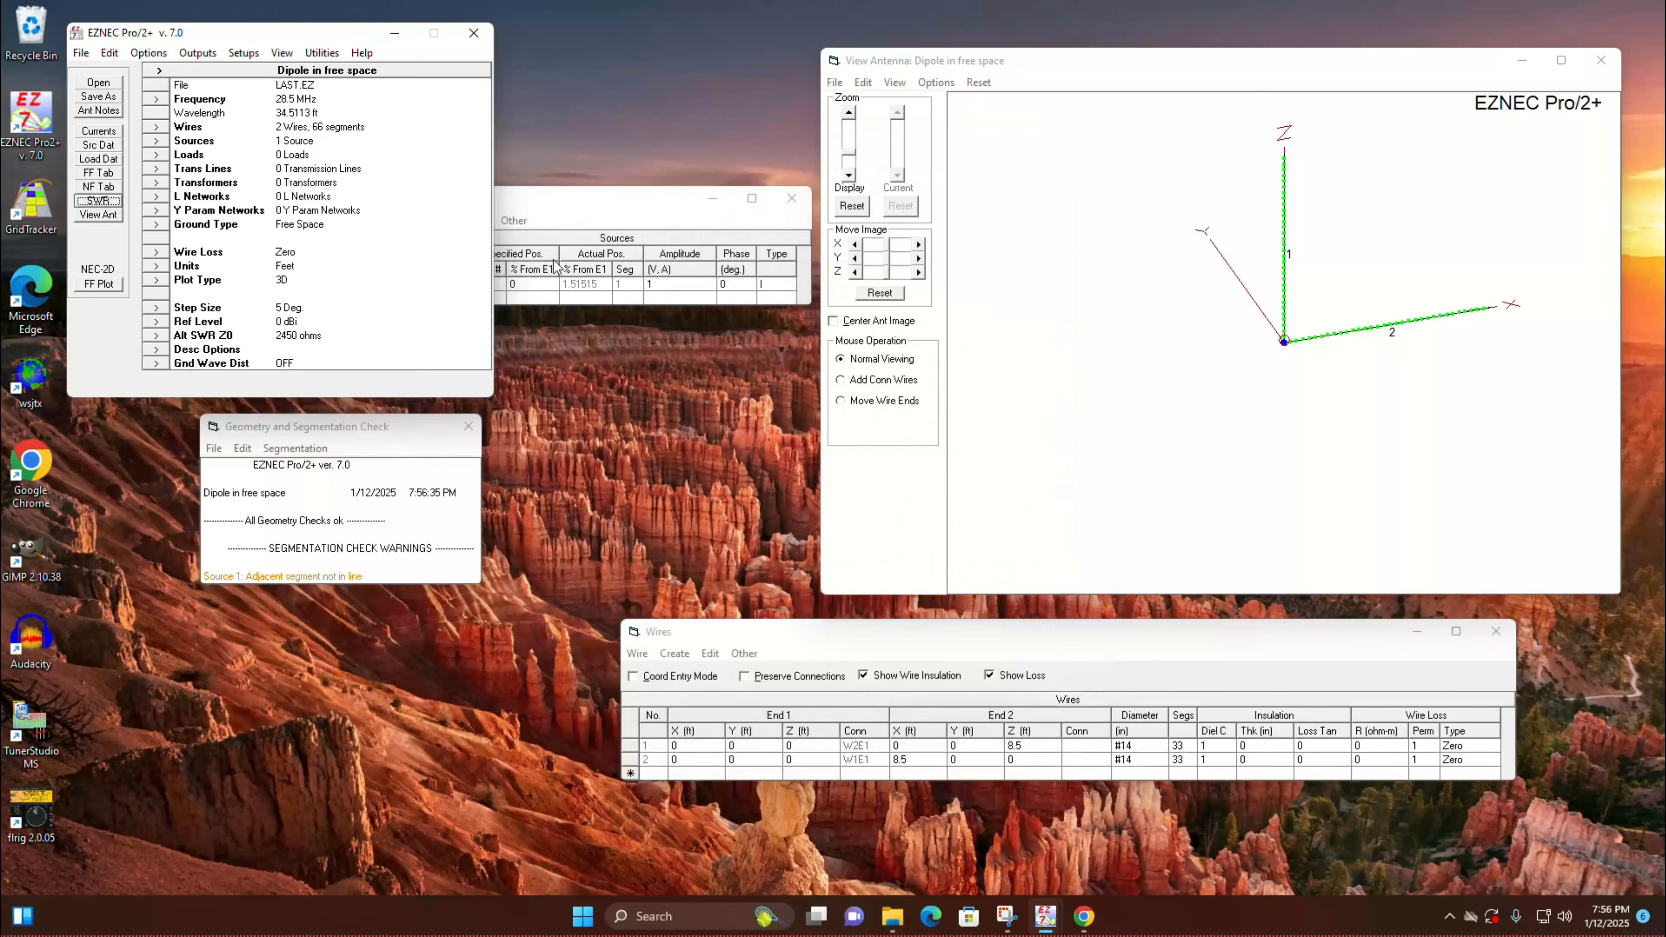
Step: Plot the 3D far-field pattern, close it, and inspect the current distribution along both wires in the antenna view
left_click(98, 283)
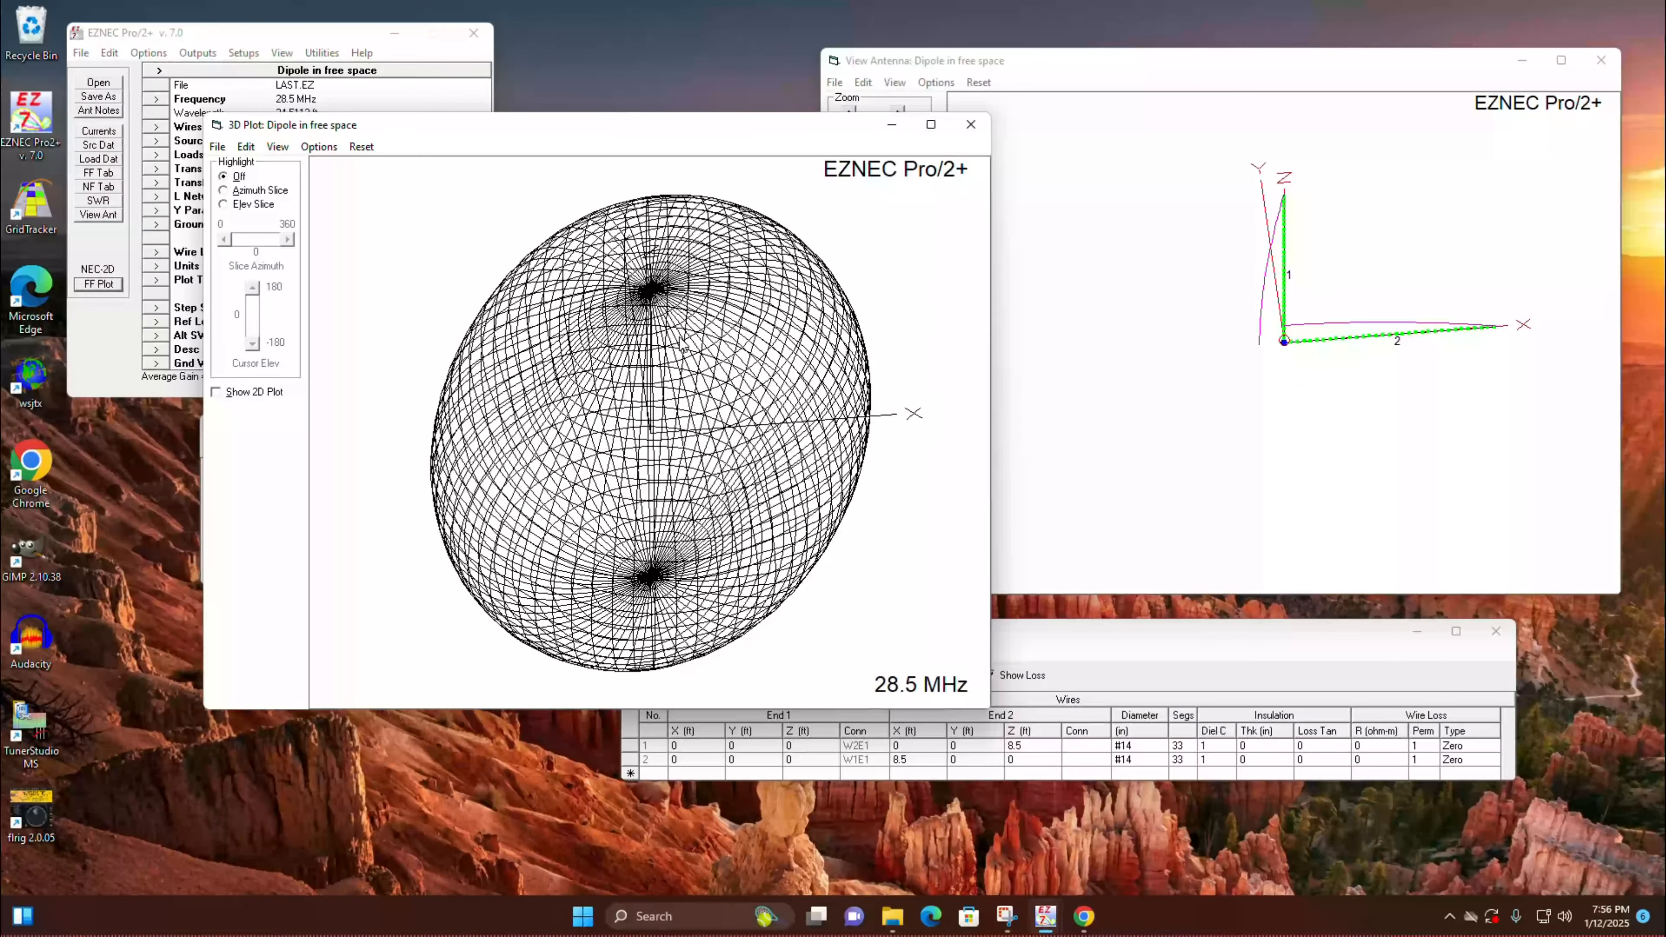
left_click(971, 124)
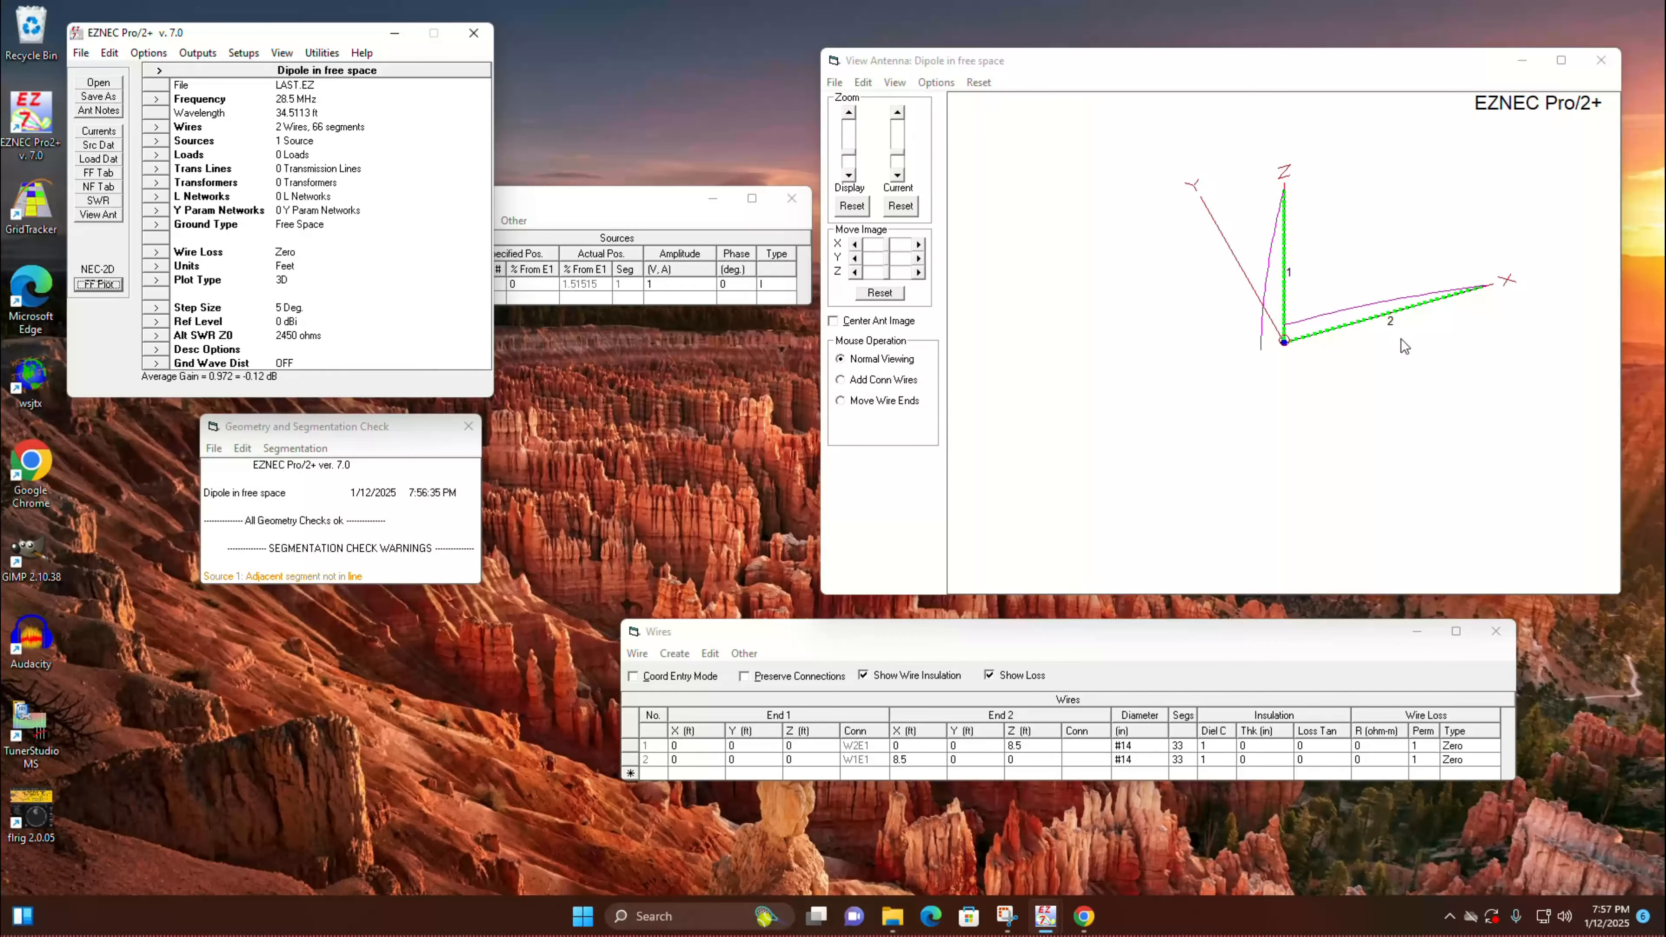
left_click_drag(1229, 361, 1207, 277)
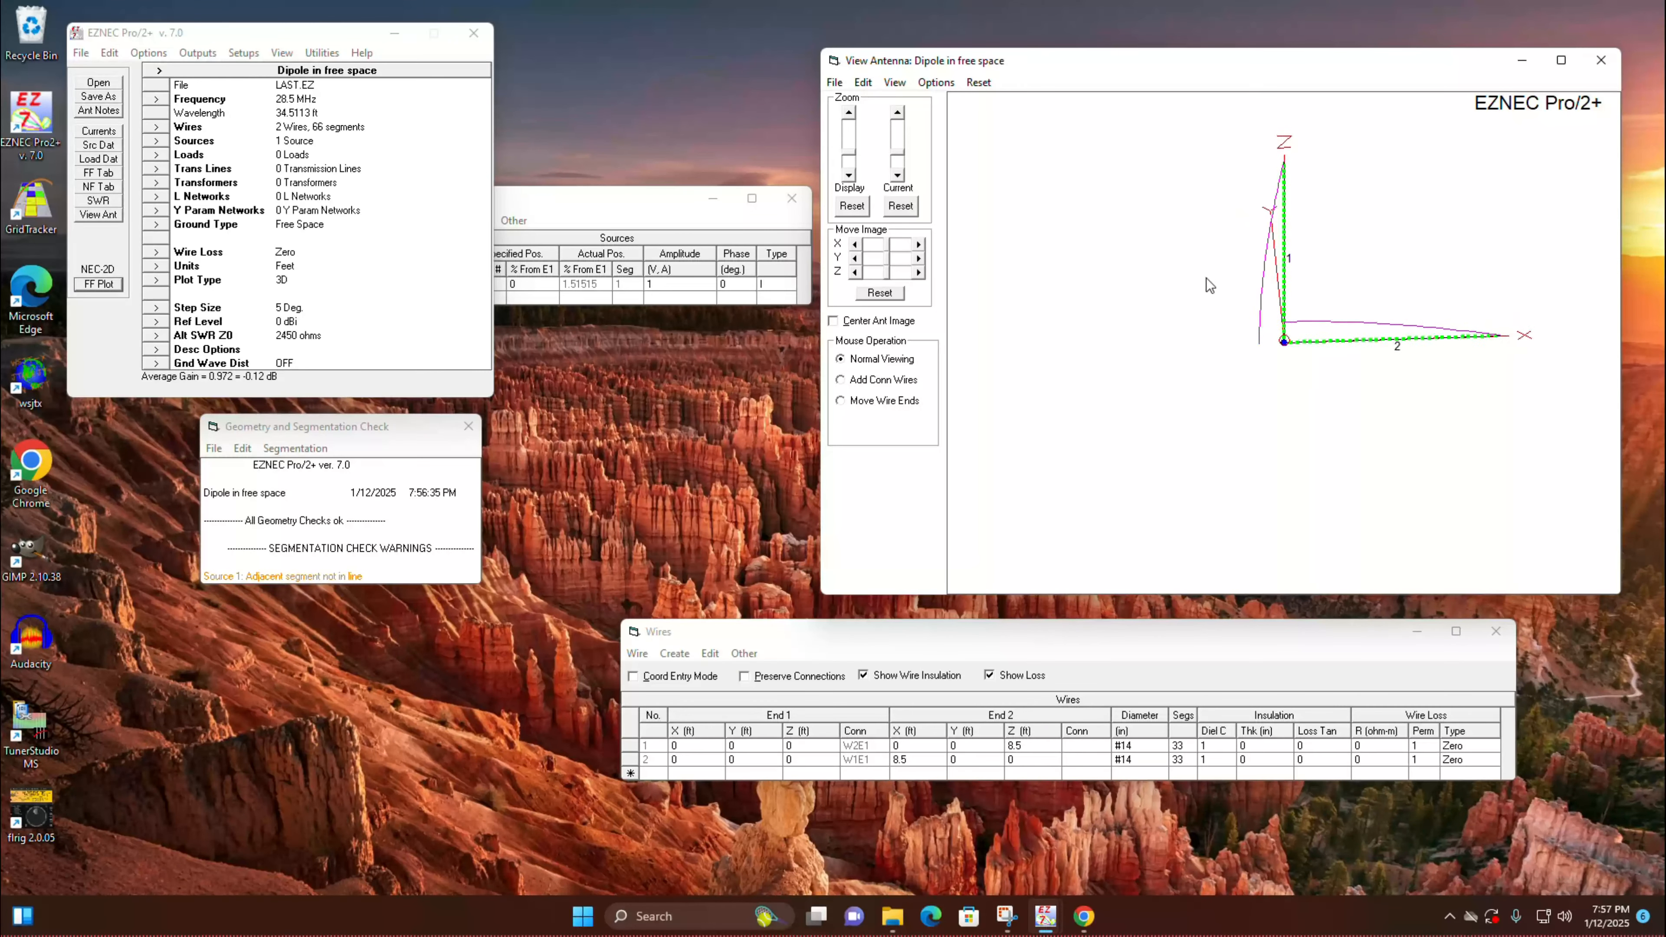
Step: Create a total of 3 radials using wire 2 as the prototype and inspect their arrangement around the vertical
left_click(675, 656)
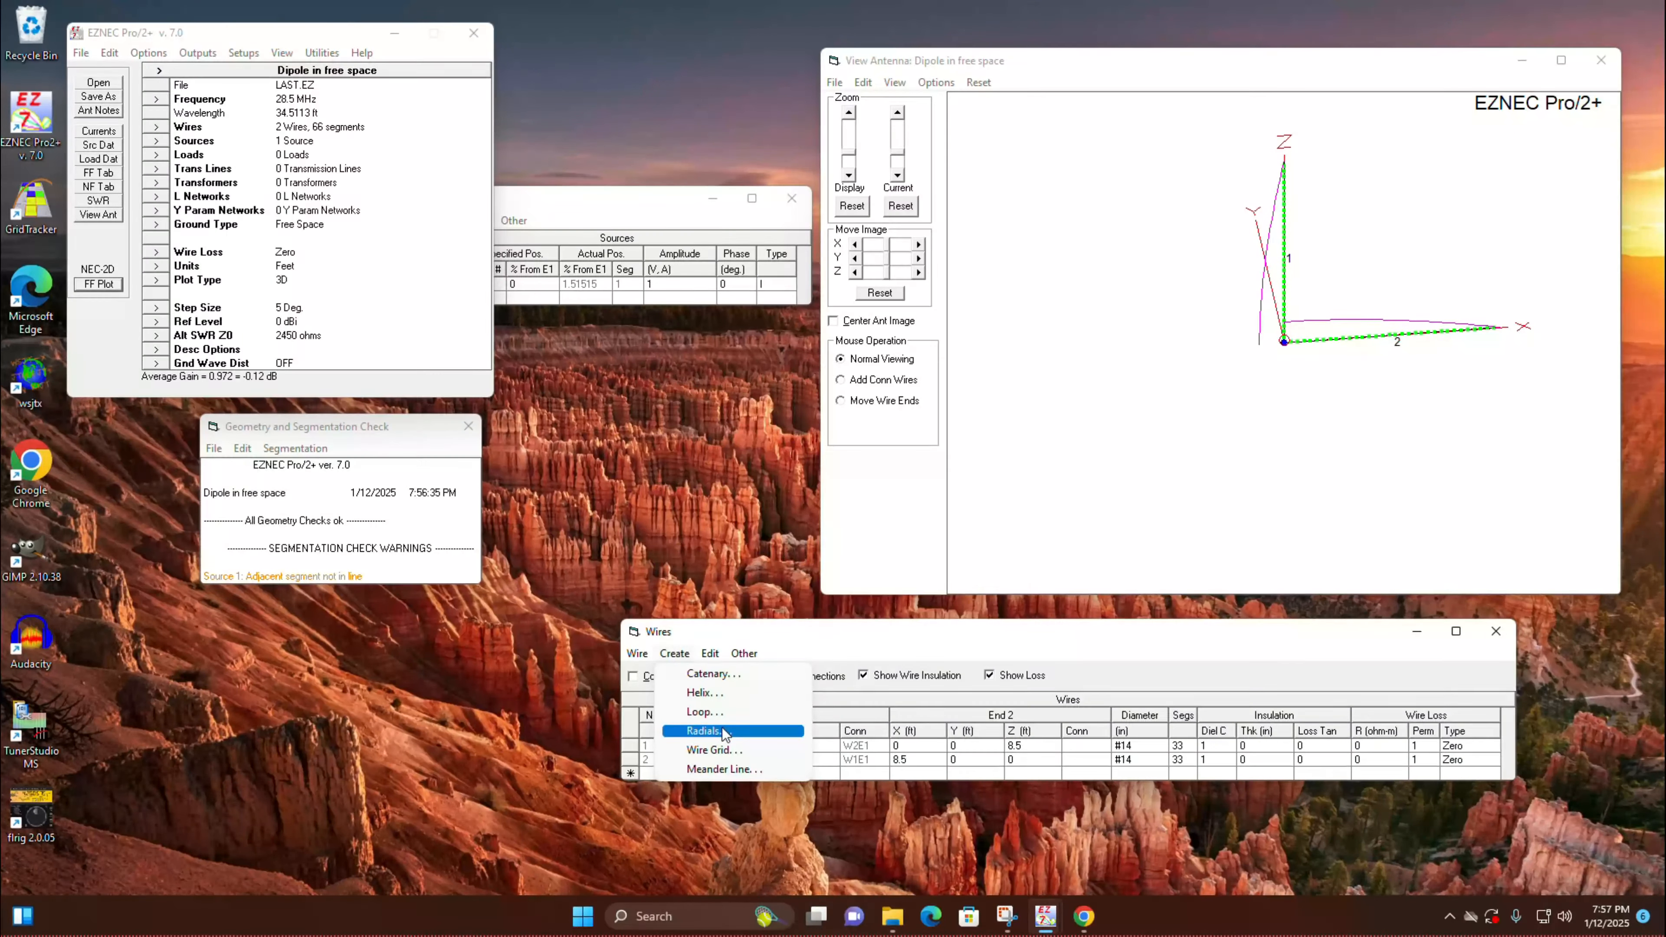
left_click(727, 730)
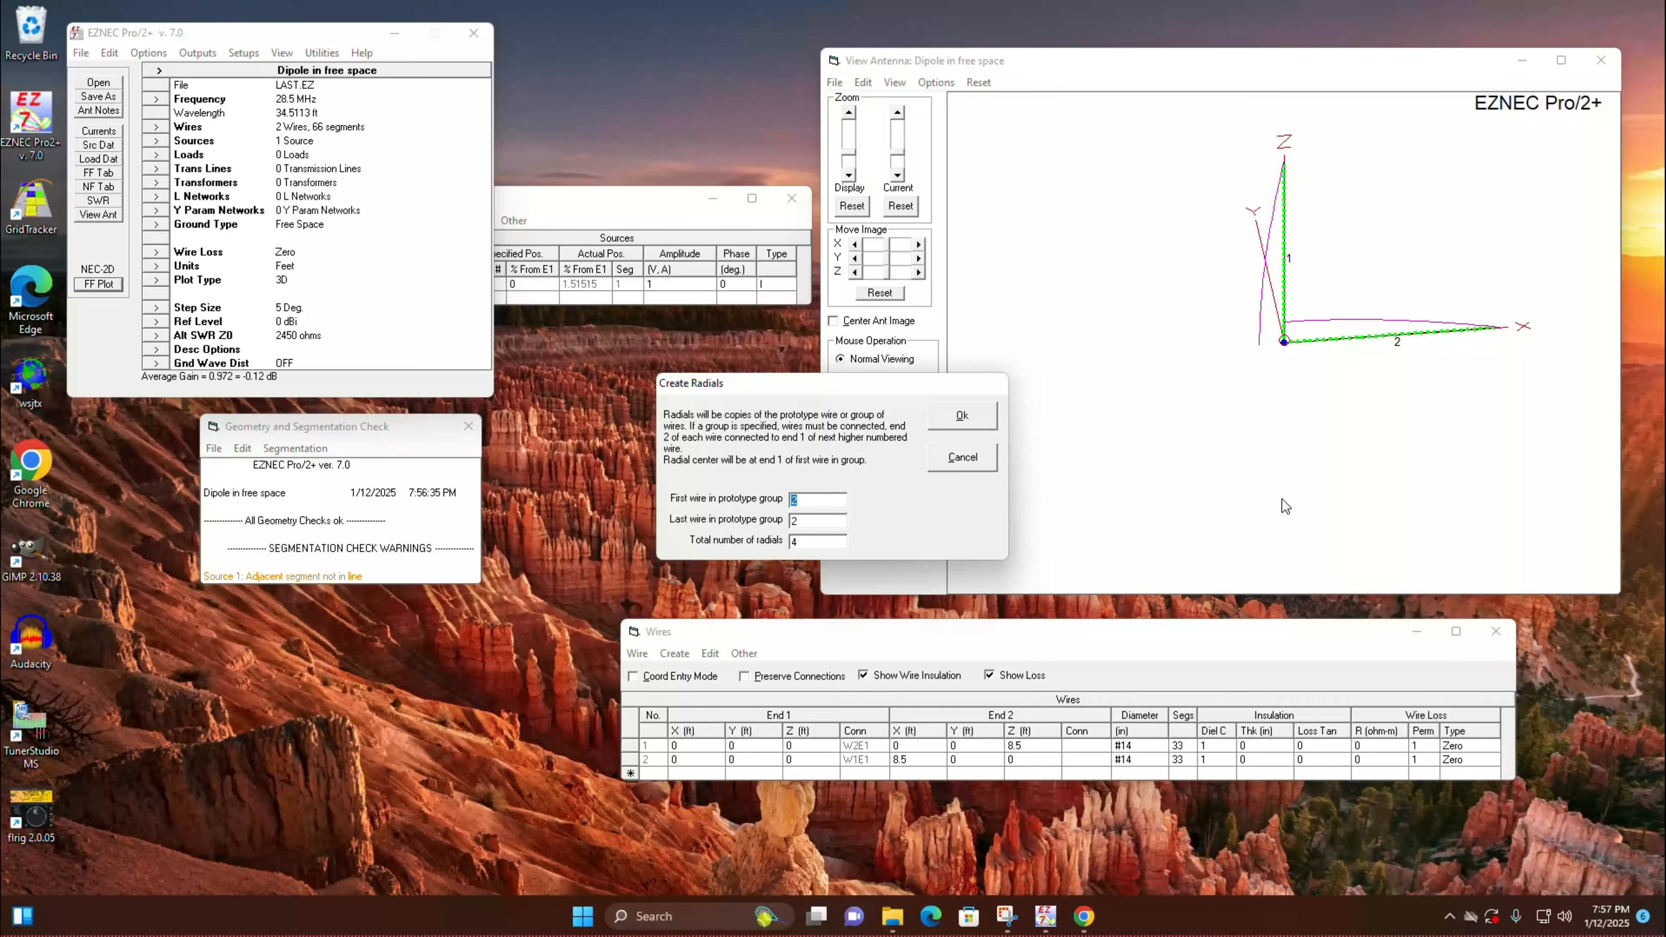
left_click(844, 543)
type("3")
key("Return")
left_click_drag(1171, 367, 1198, 331)
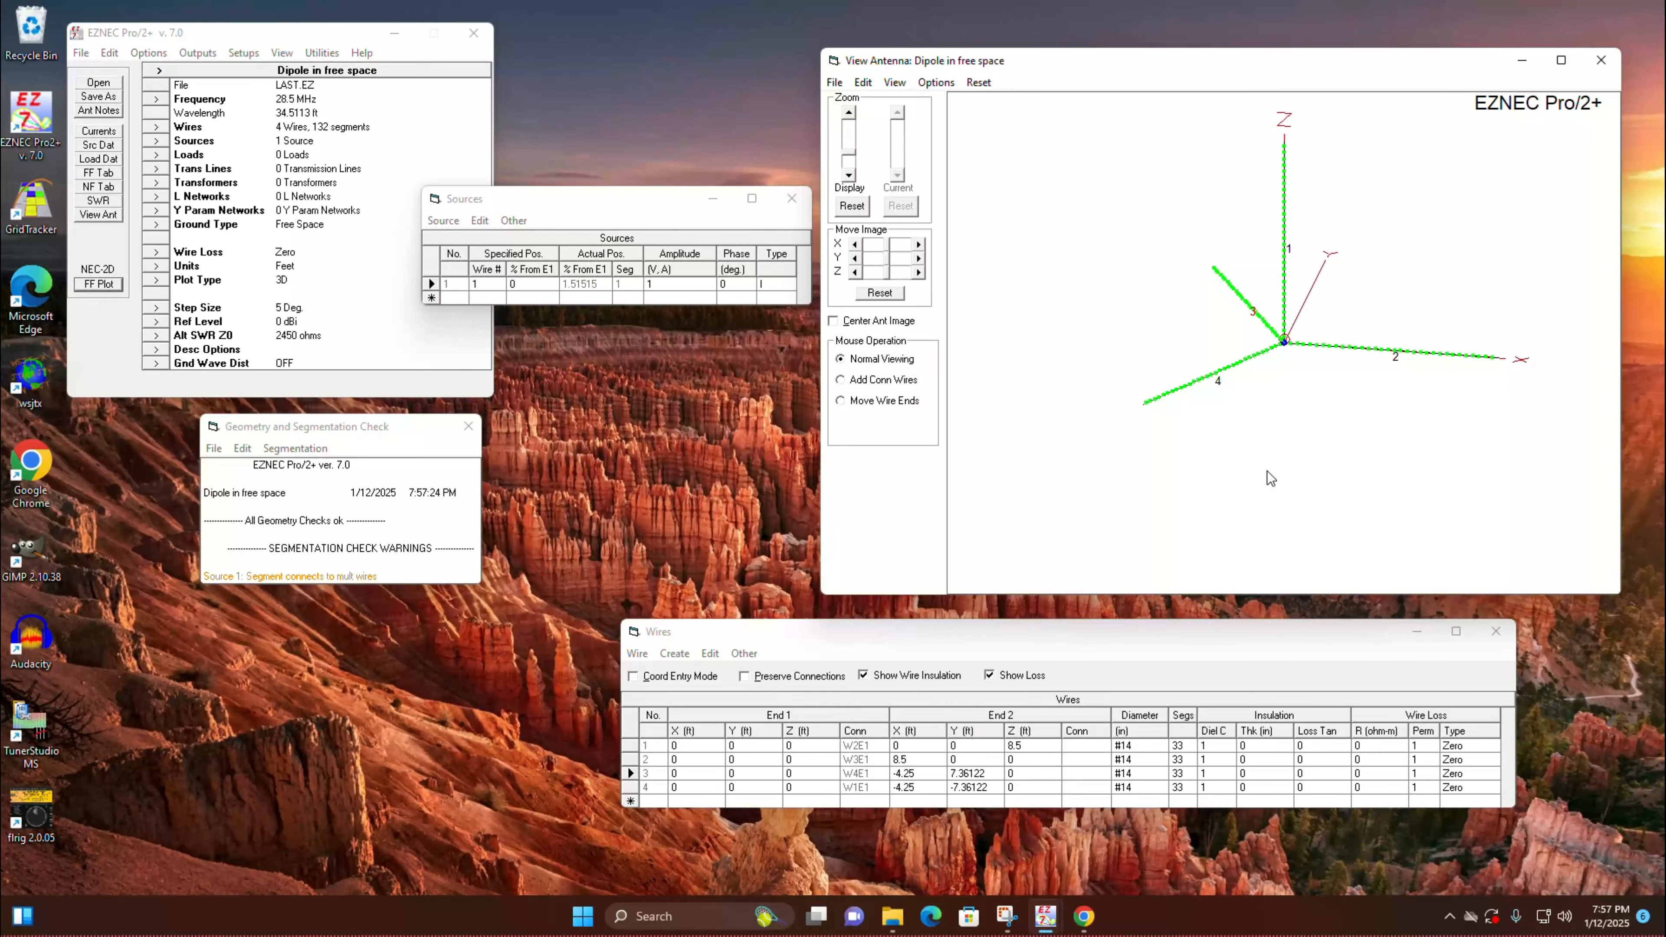
Step: Run the 28 to 30 MHz SWR sweep for the three-radial antenna, read the curve's minimum, and close the plot
left_click(98, 200)
left_click(552, 467)
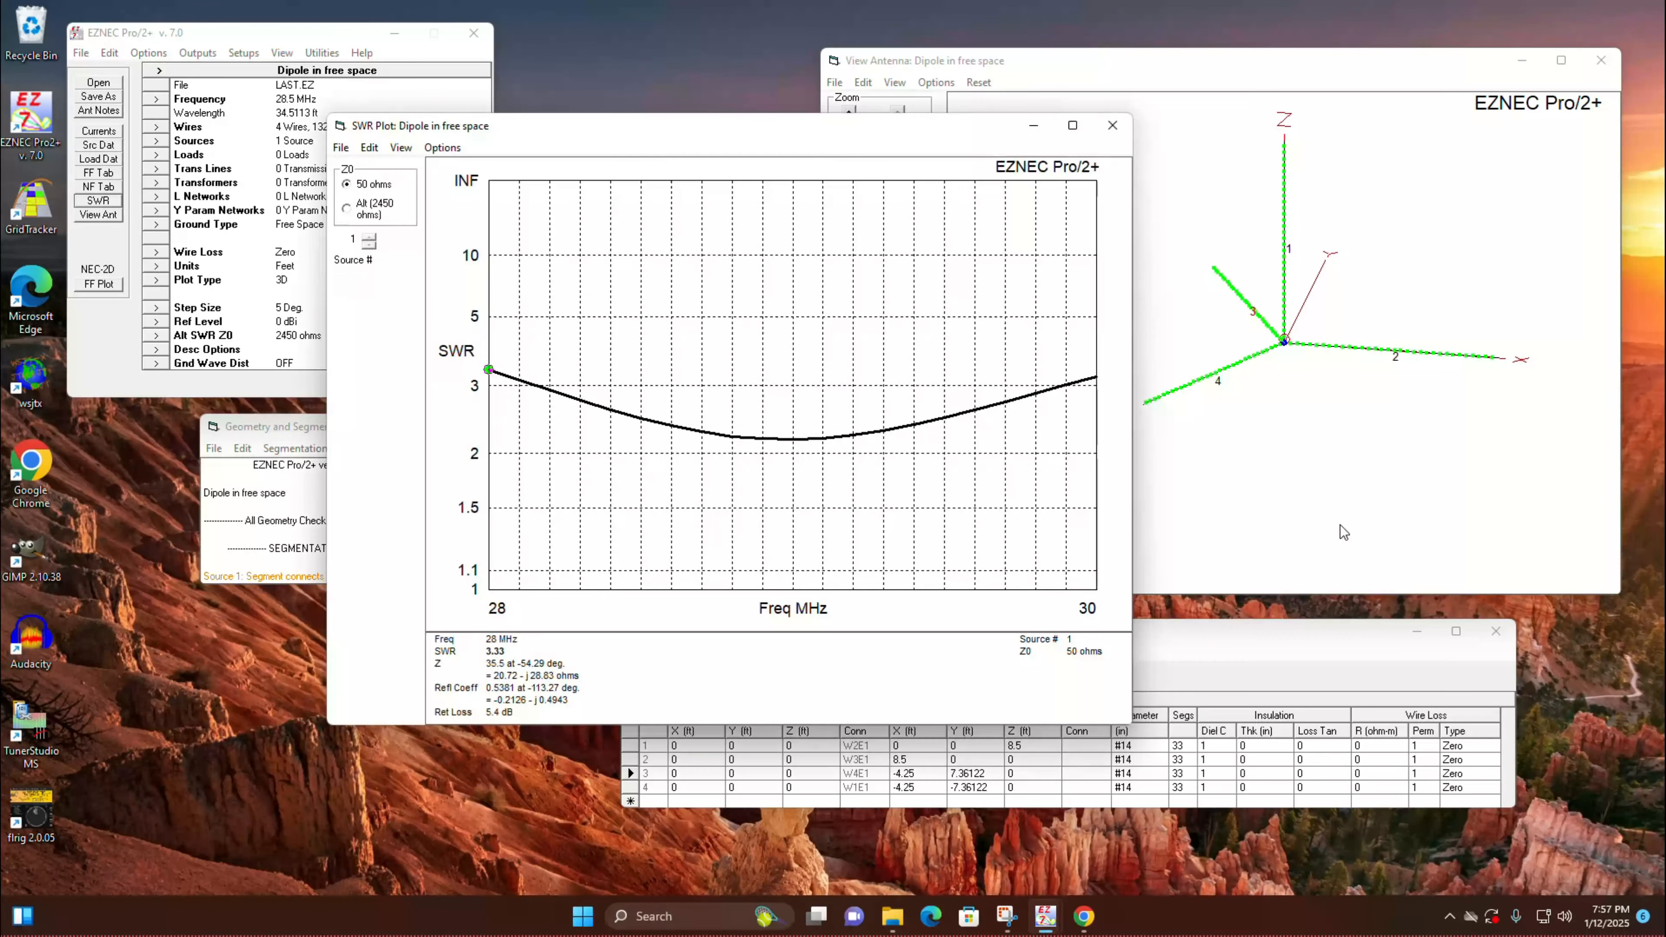
left_click(798, 446)
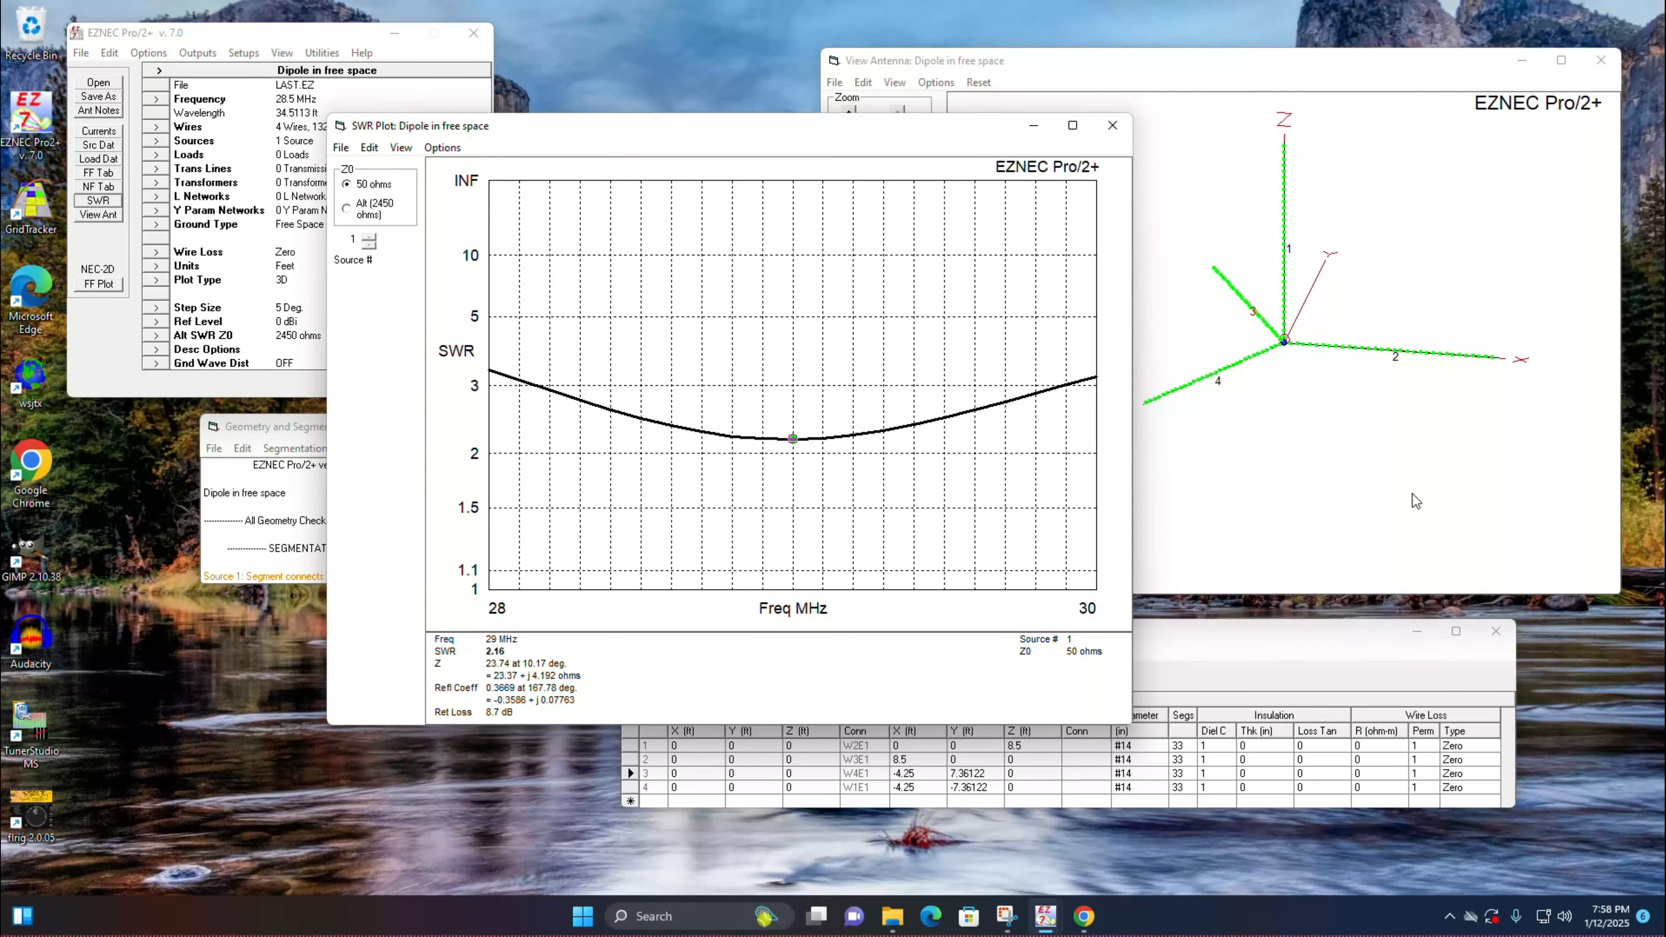
left_click(1114, 126)
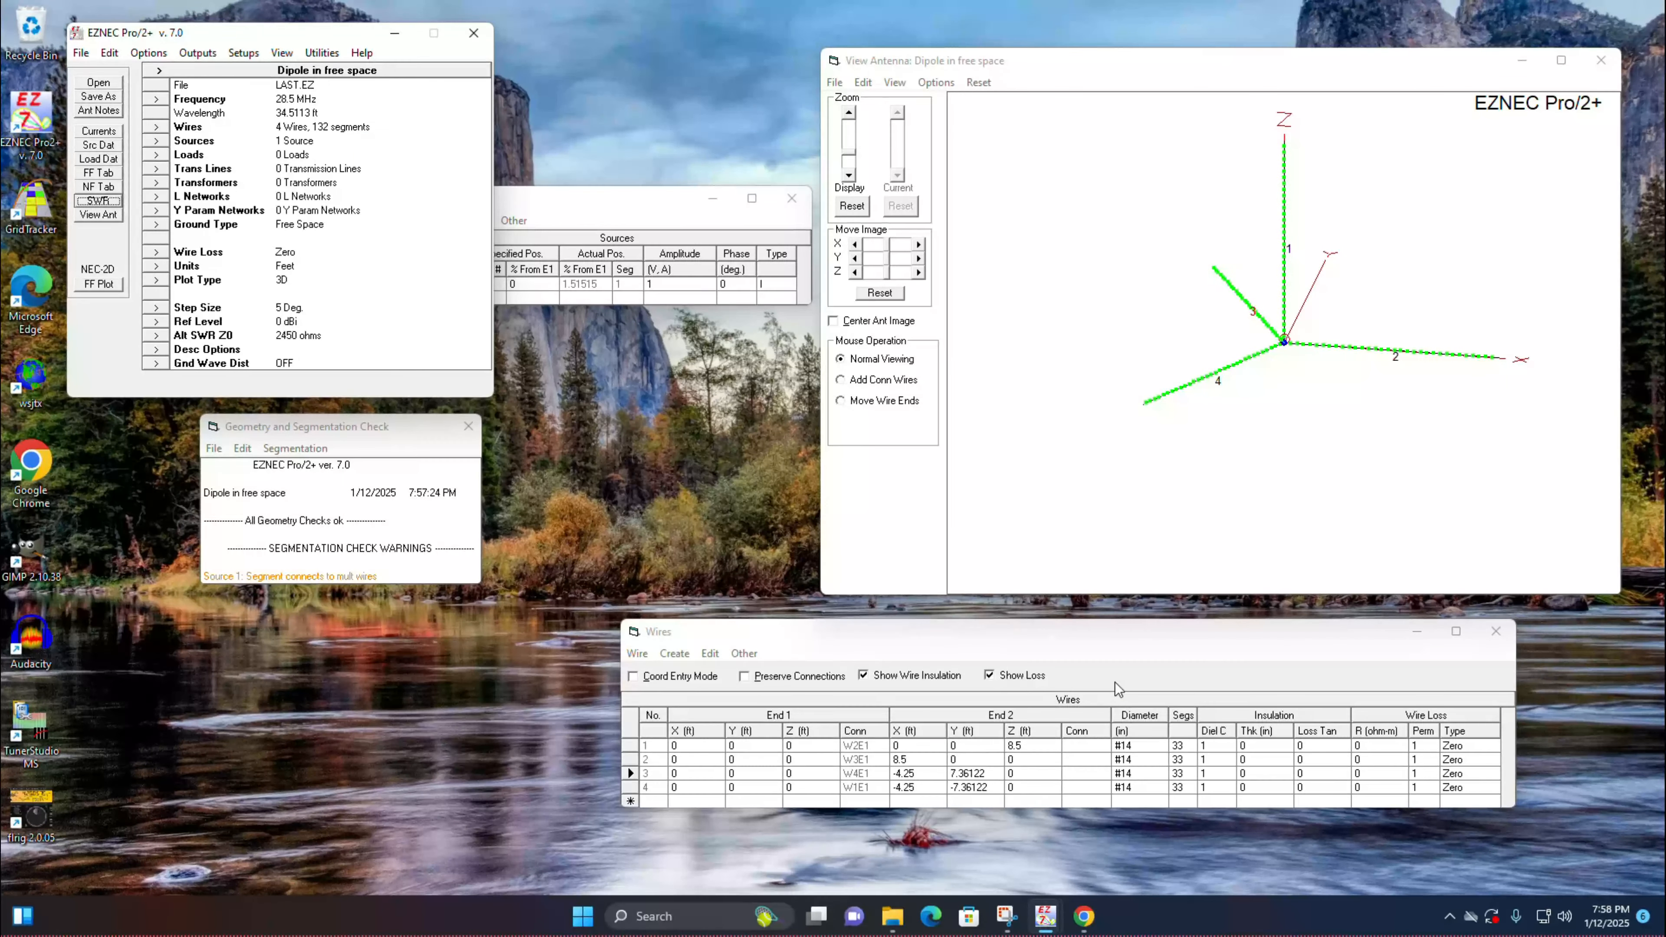
Step: Delete radial wires 2 through 4 so only the vertical element remains, and check the antenna view
left_click(704, 773)
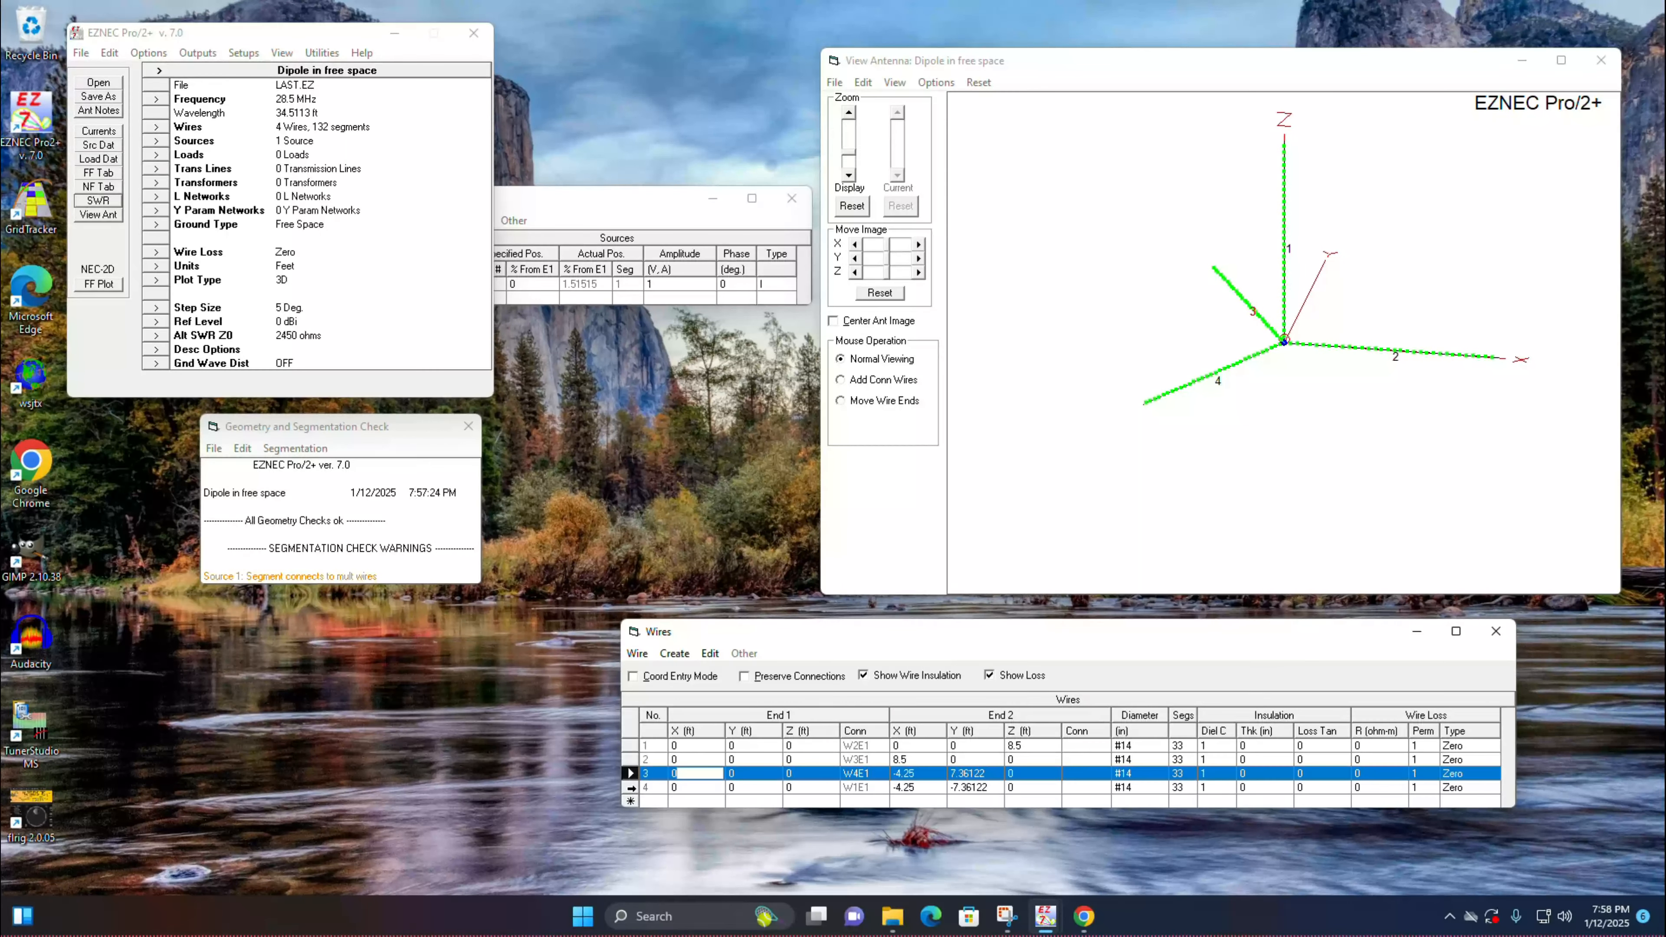
left_click(633, 760)
left_click(631, 788, "shift")
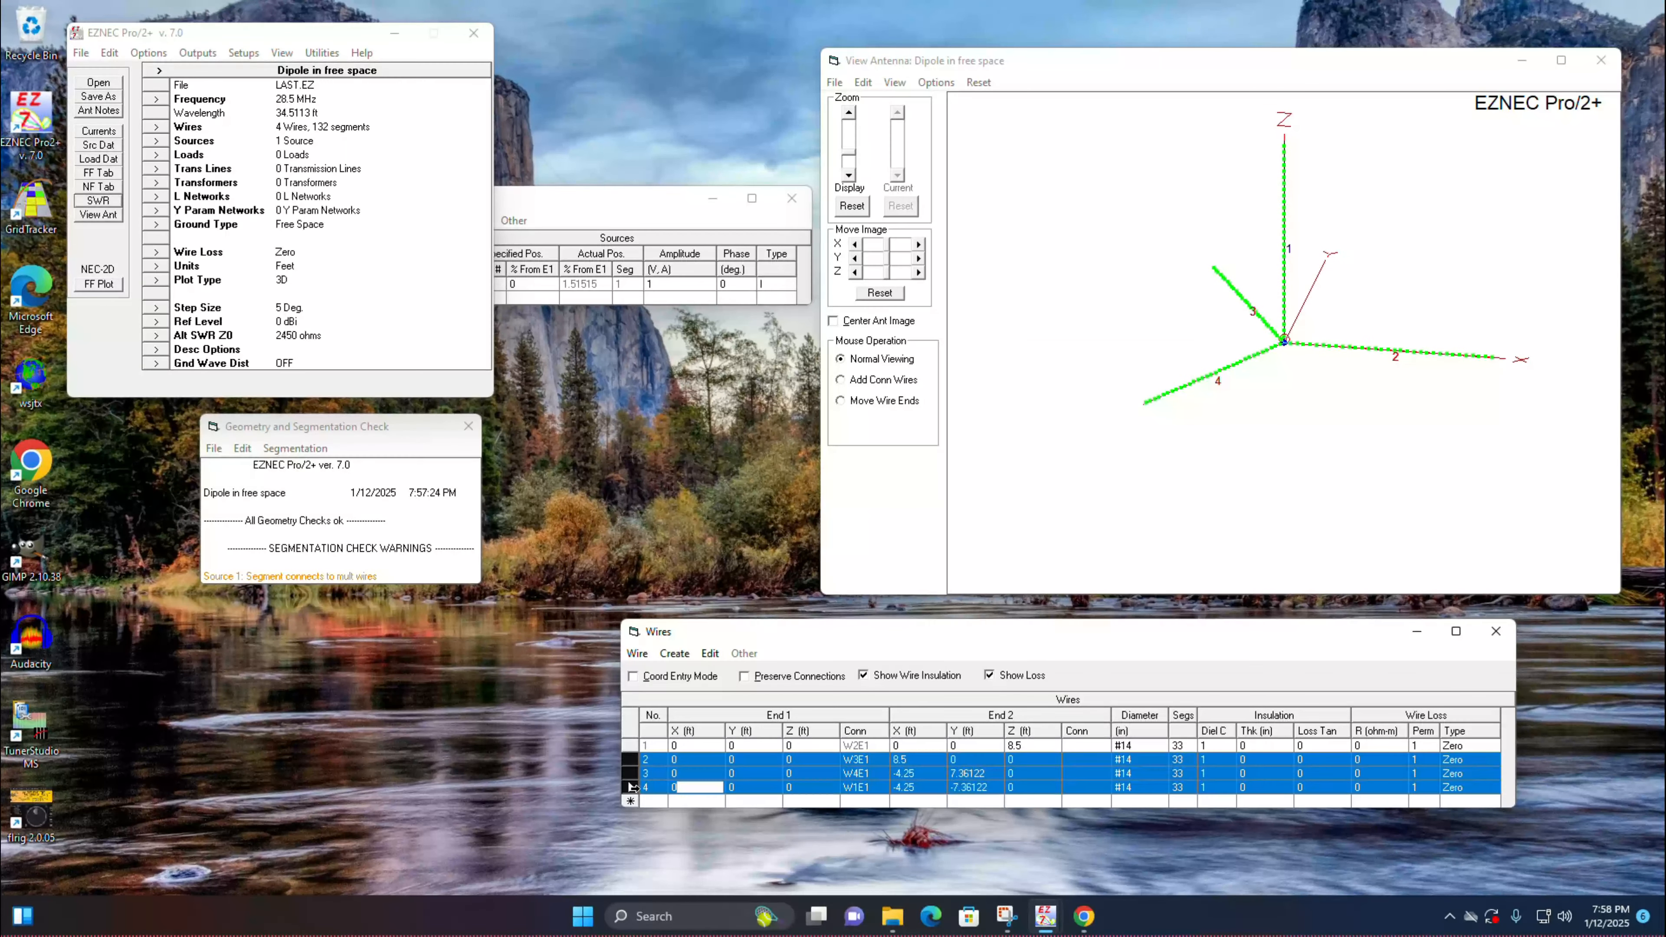
left_click(637, 653)
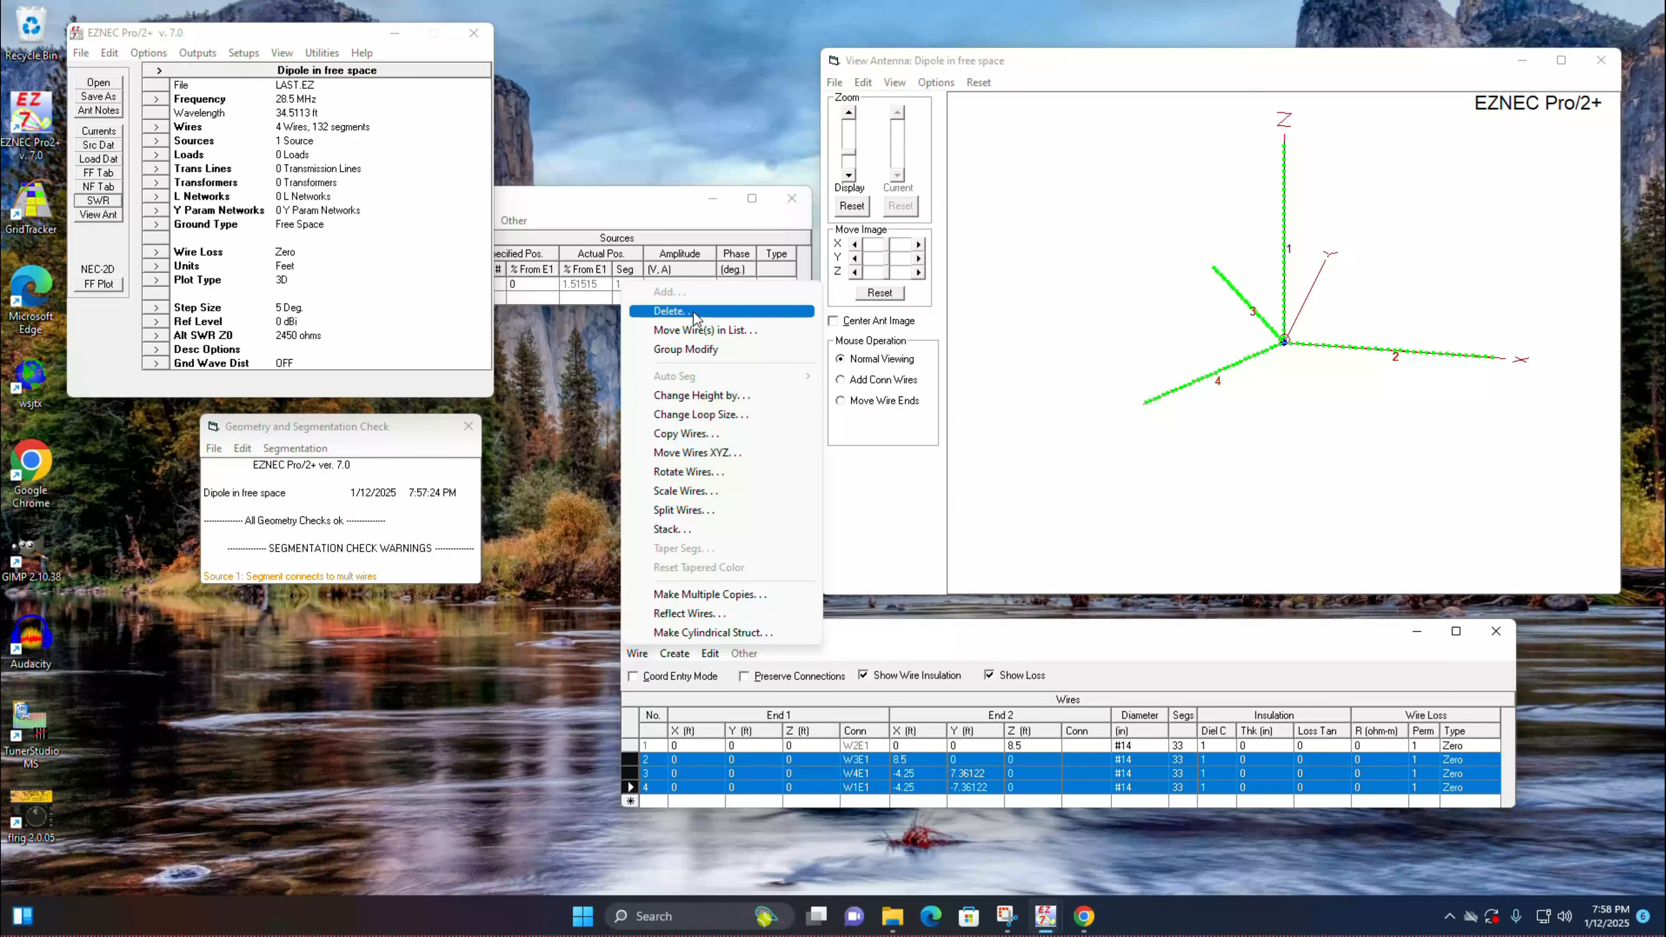
left_click(676, 310)
left_click(864, 511)
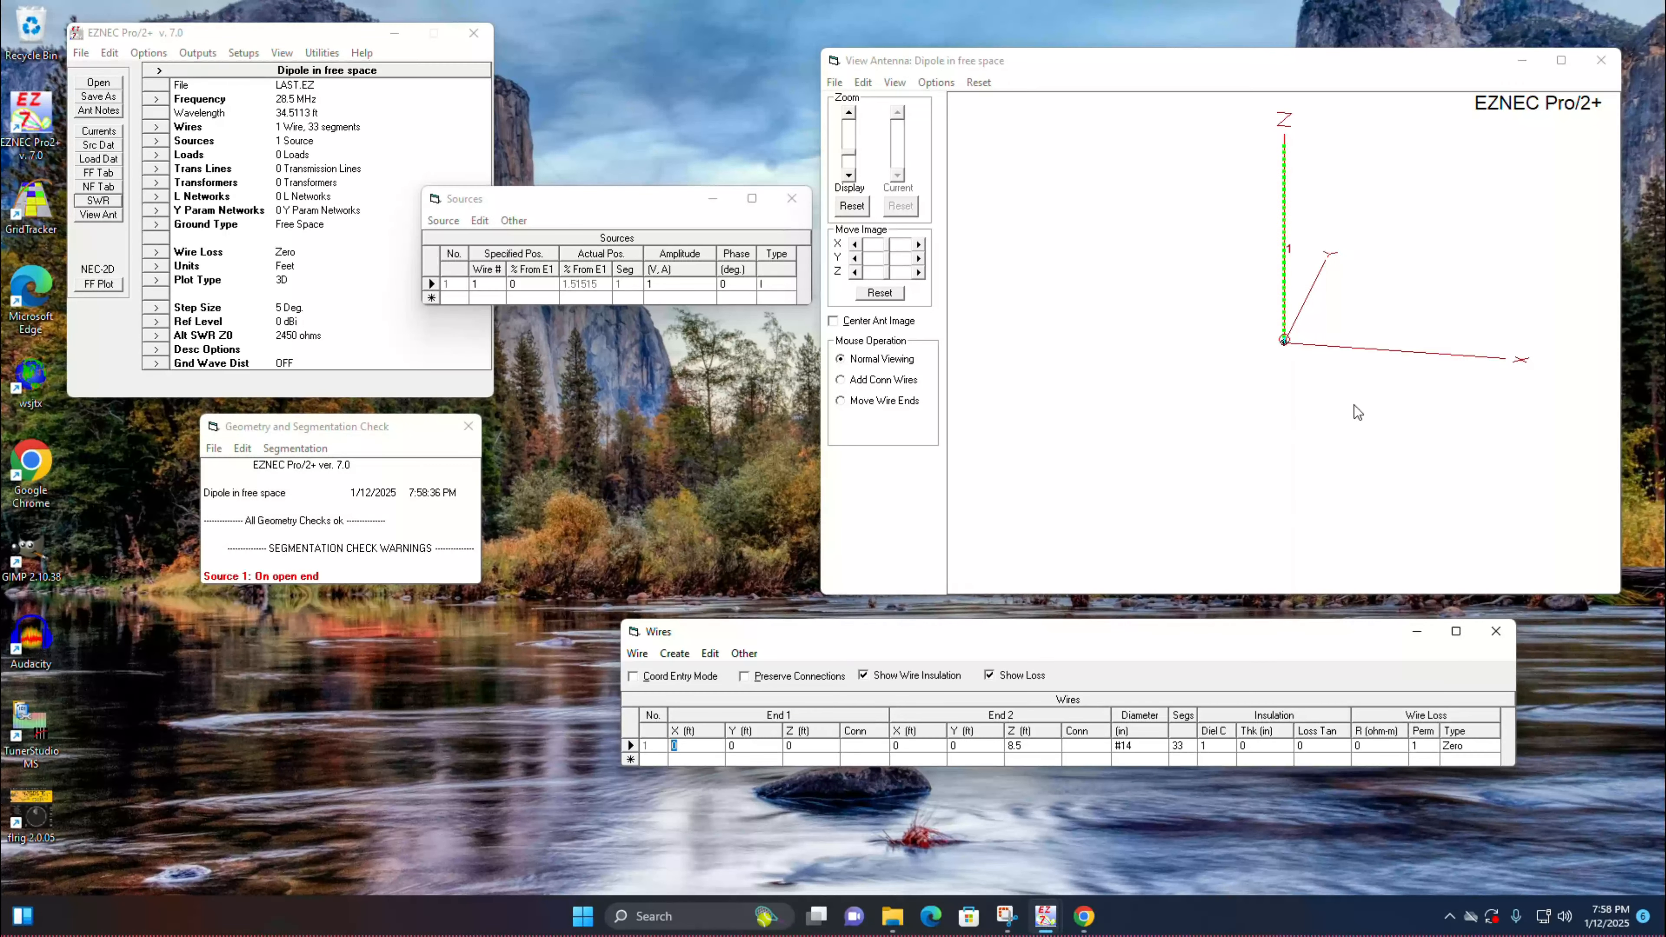
left_click_drag(1191, 298, 1102, 257)
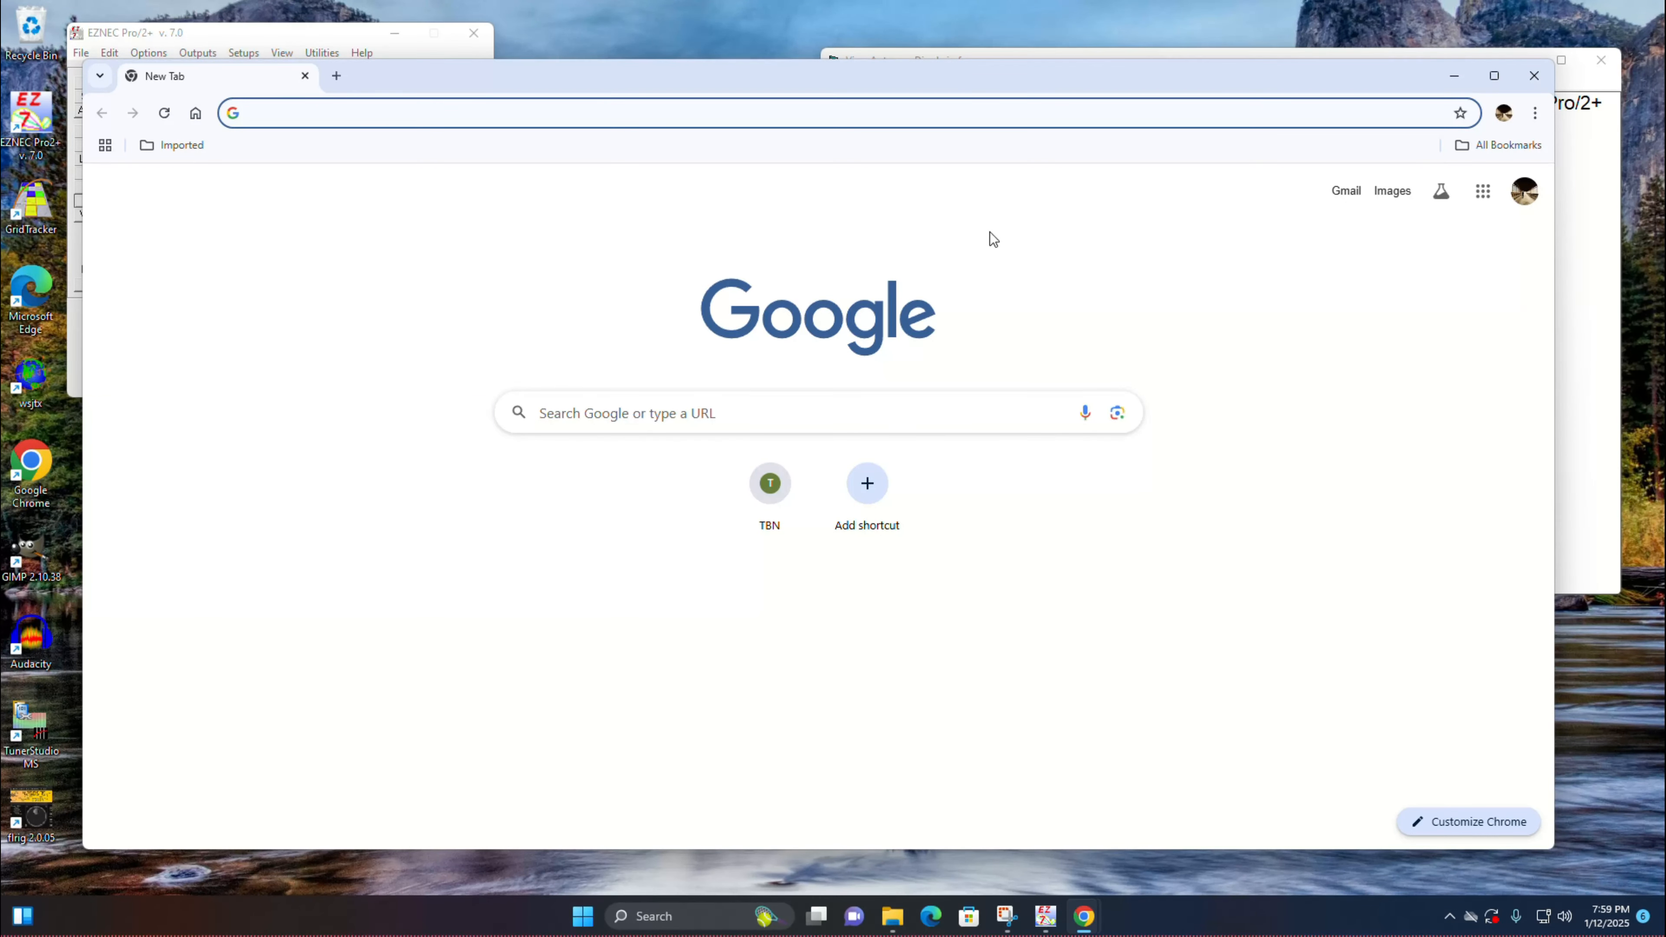
Step: In Google Chrome, search for a right triangle calculator and activate the entry for leg a in the hypotenuse calculator
type("RIGHT")
key("Return")
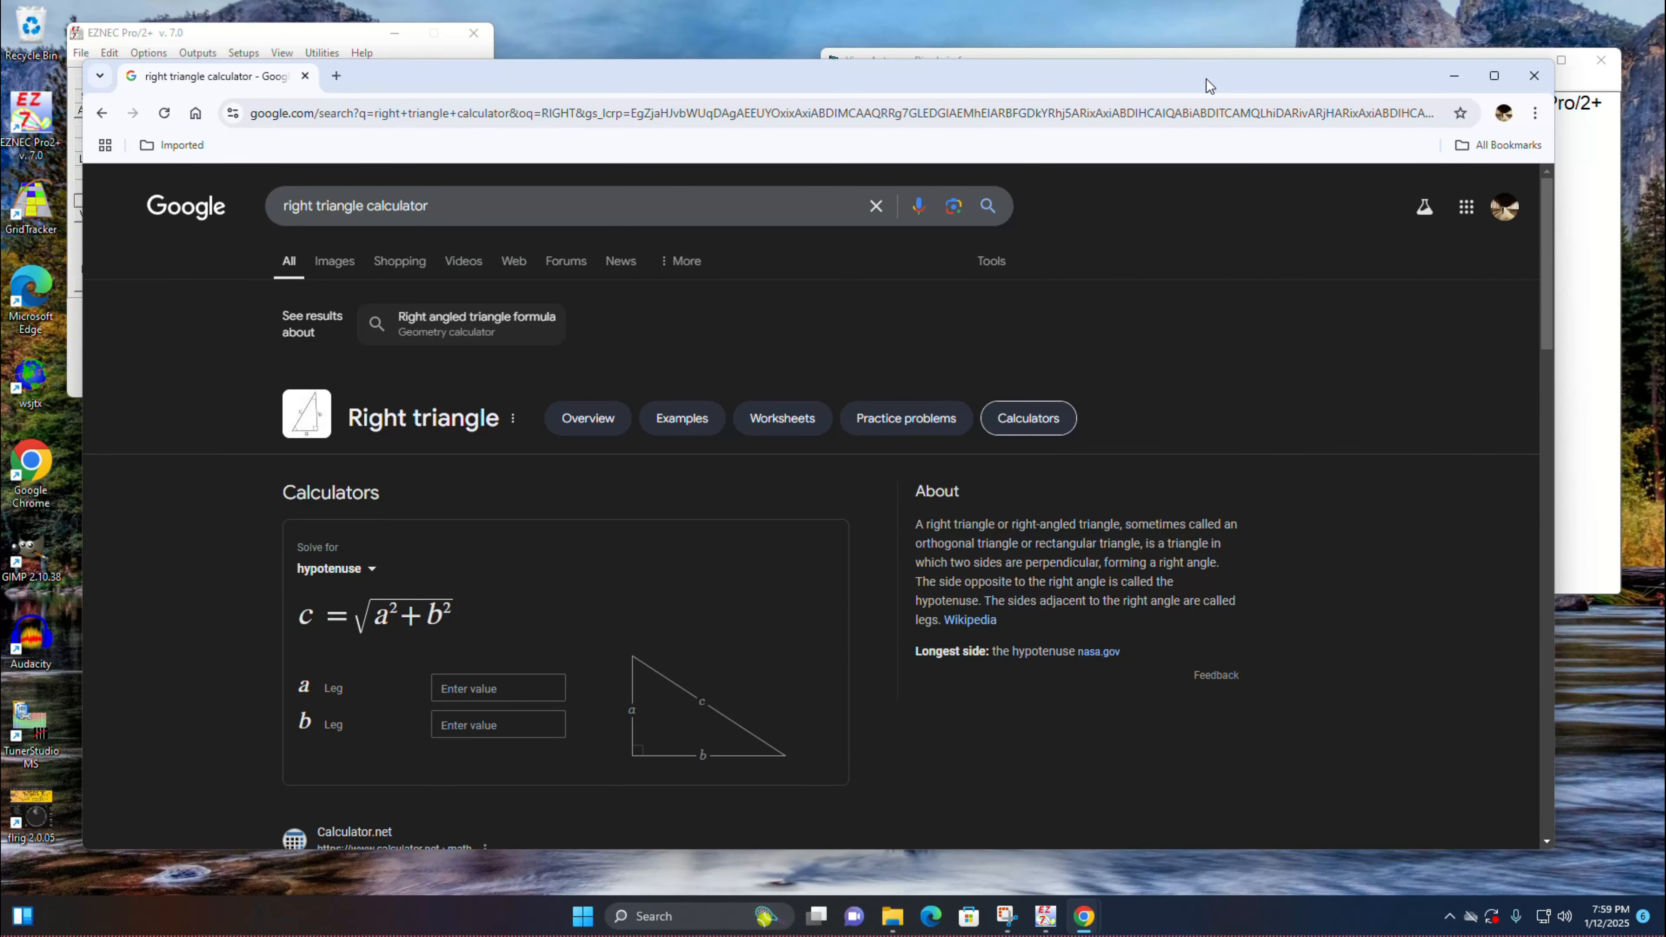
left_click_drag(1207, 79, 1216, 84)
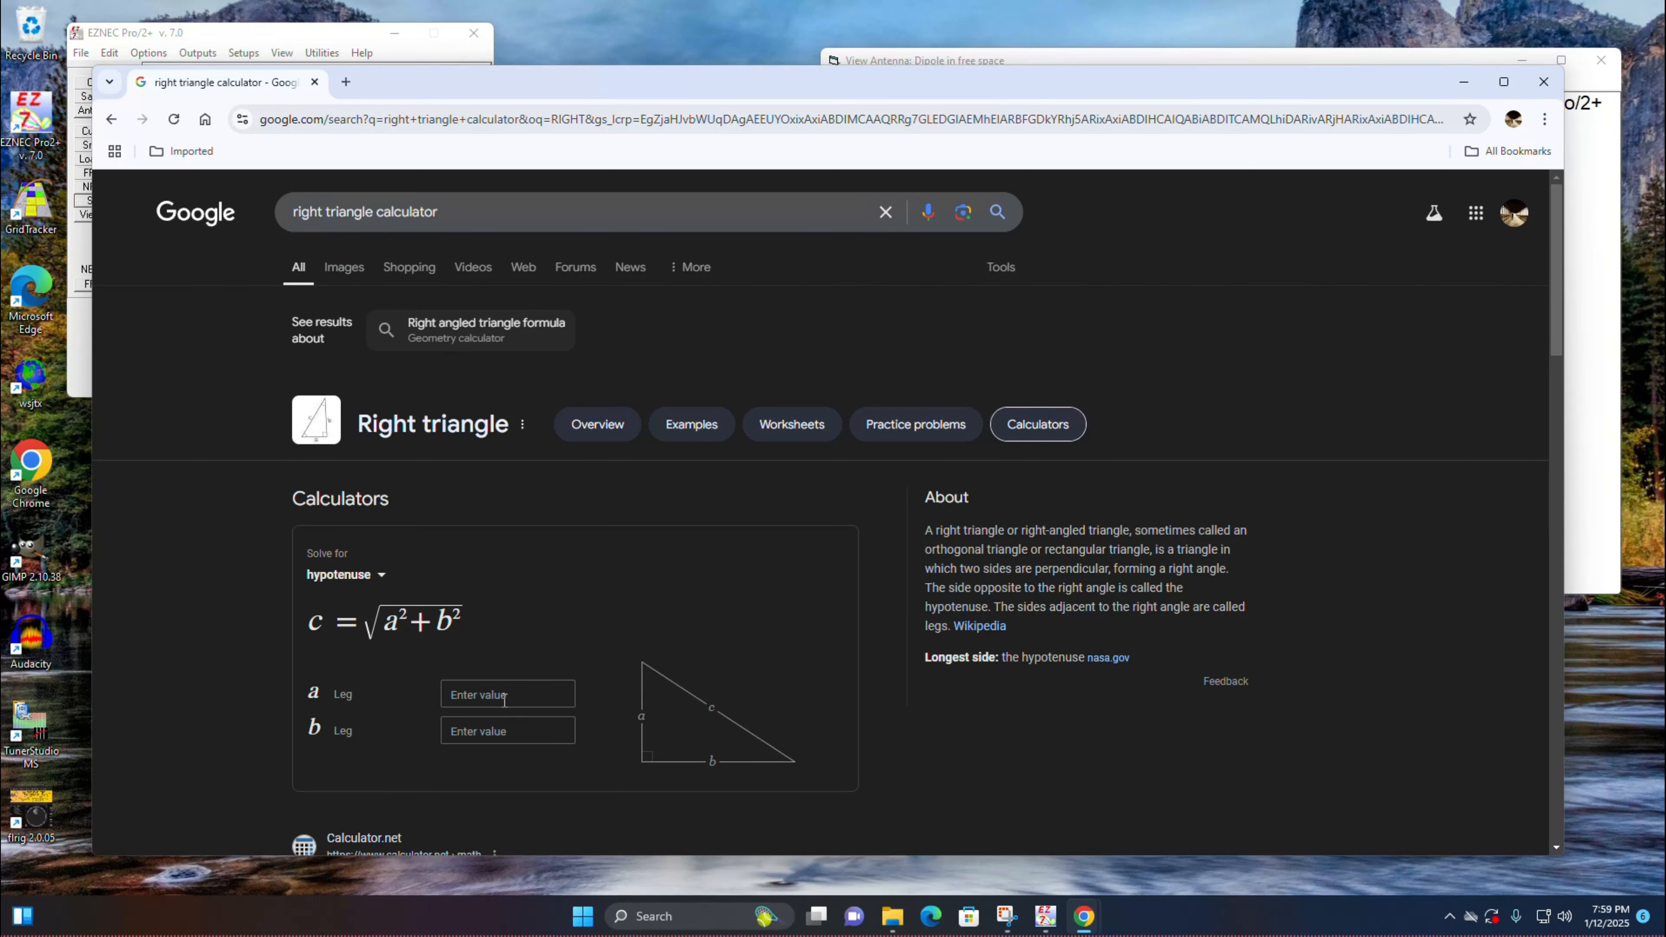
left_click(528, 694)
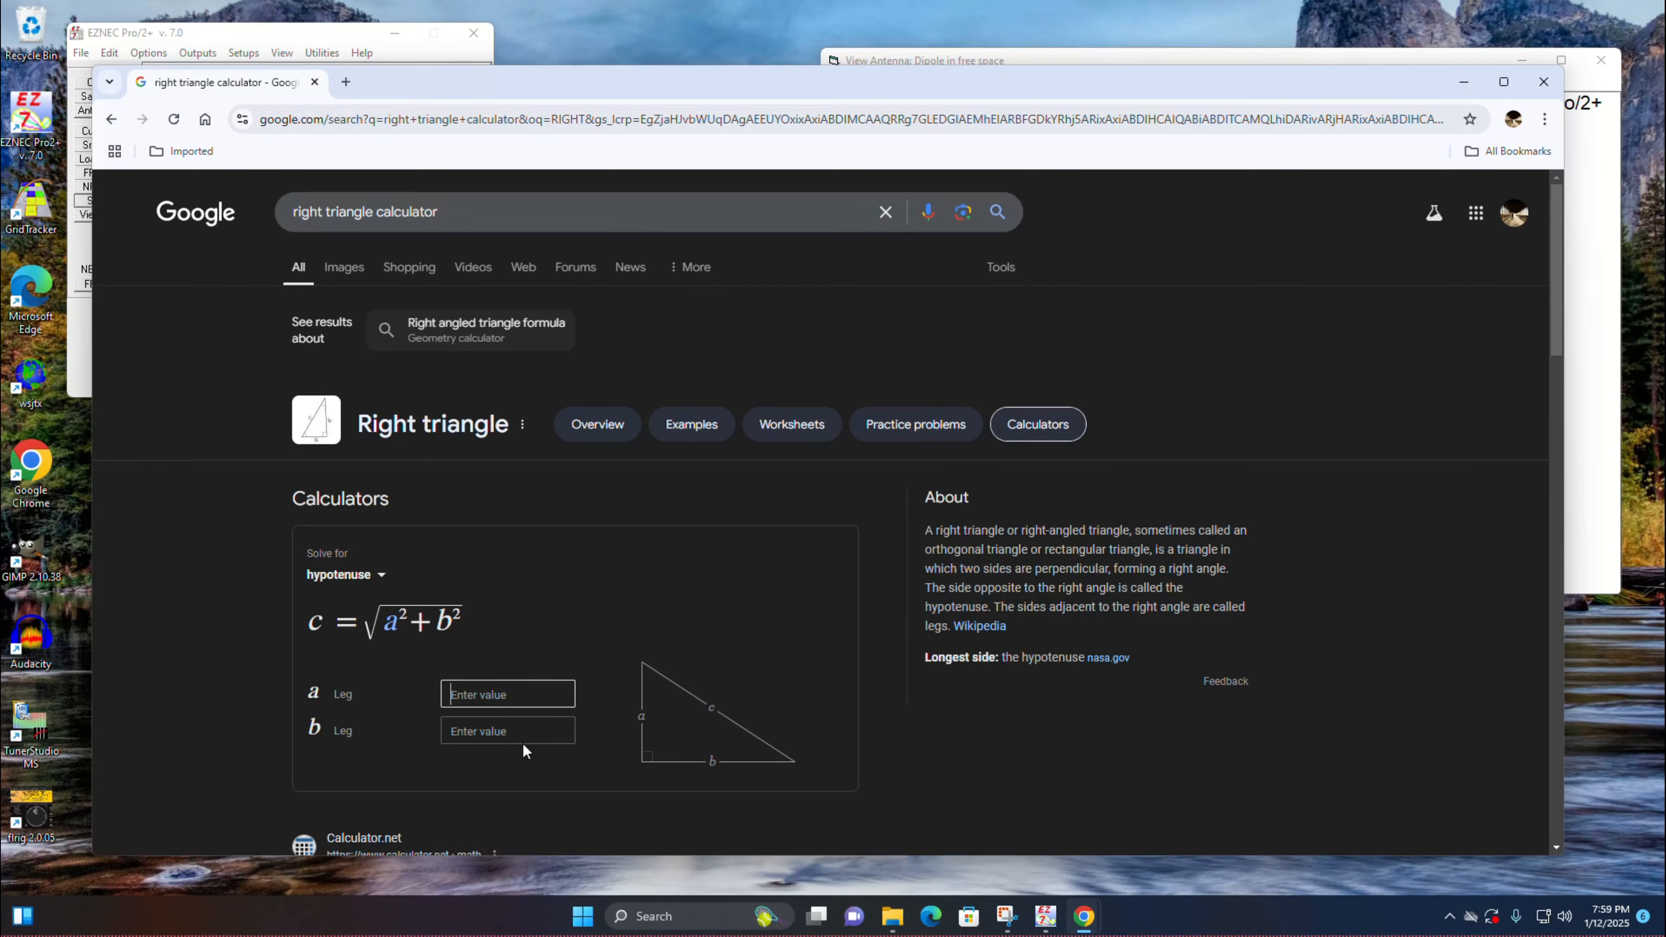
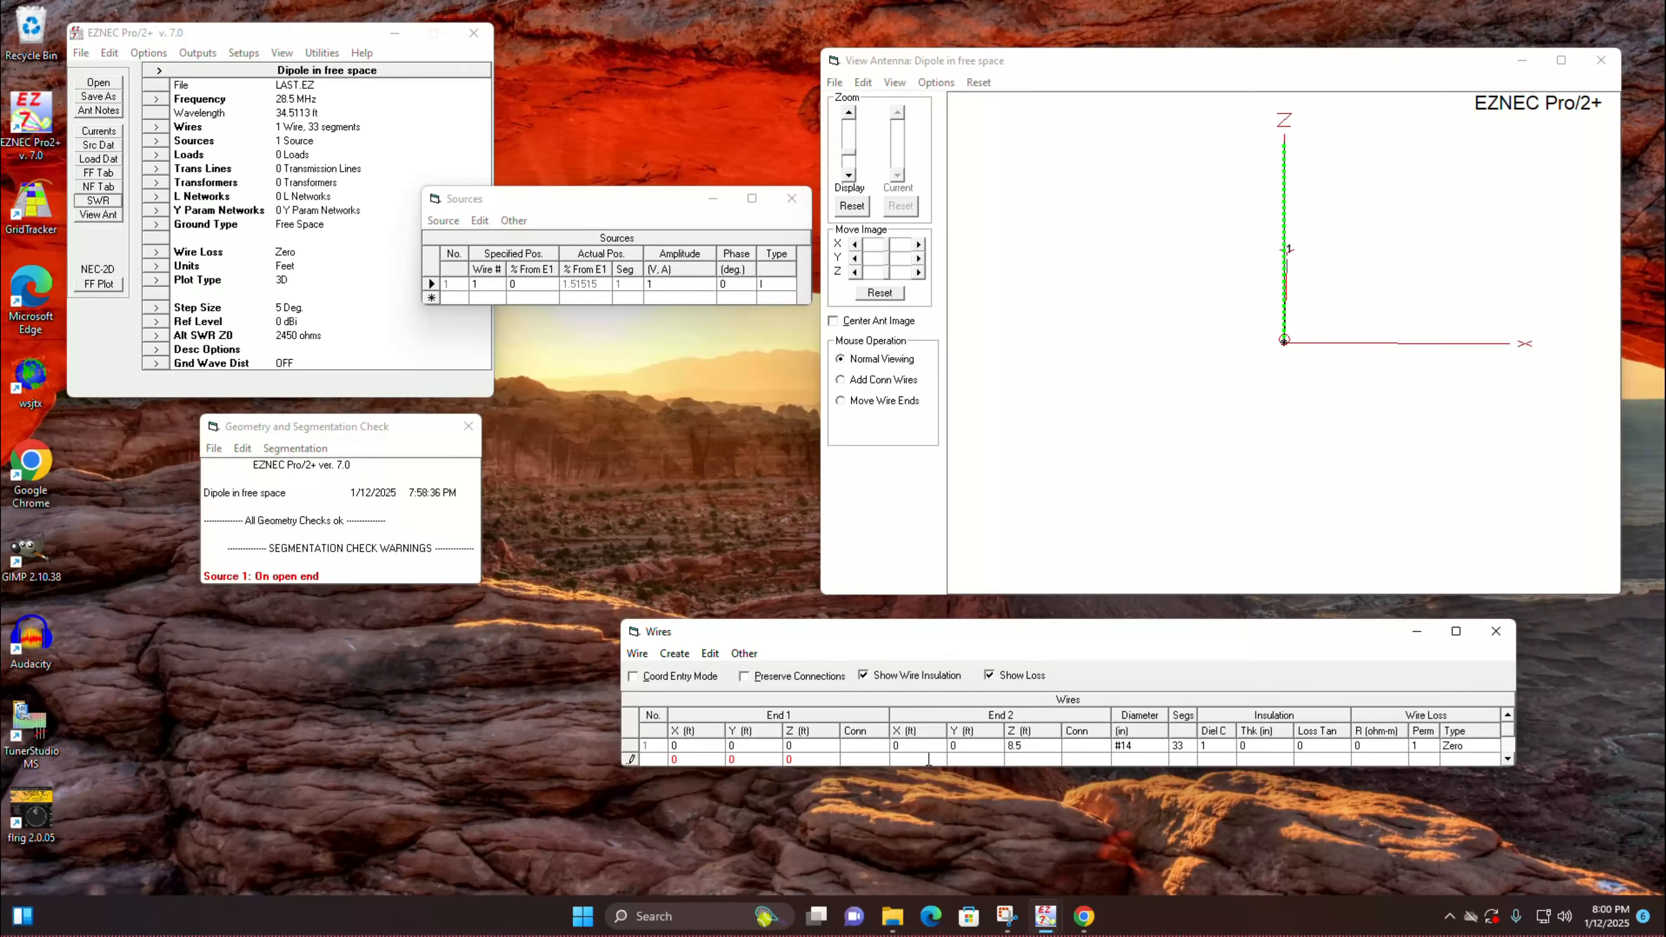
Step: Add sloping radial wire 2 from the origin to End 2 at X 5.5 ft and Z -6.5 ft, and inspect it
left_click_drag(1196, 309, 1186, 314)
left_click(1031, 760)
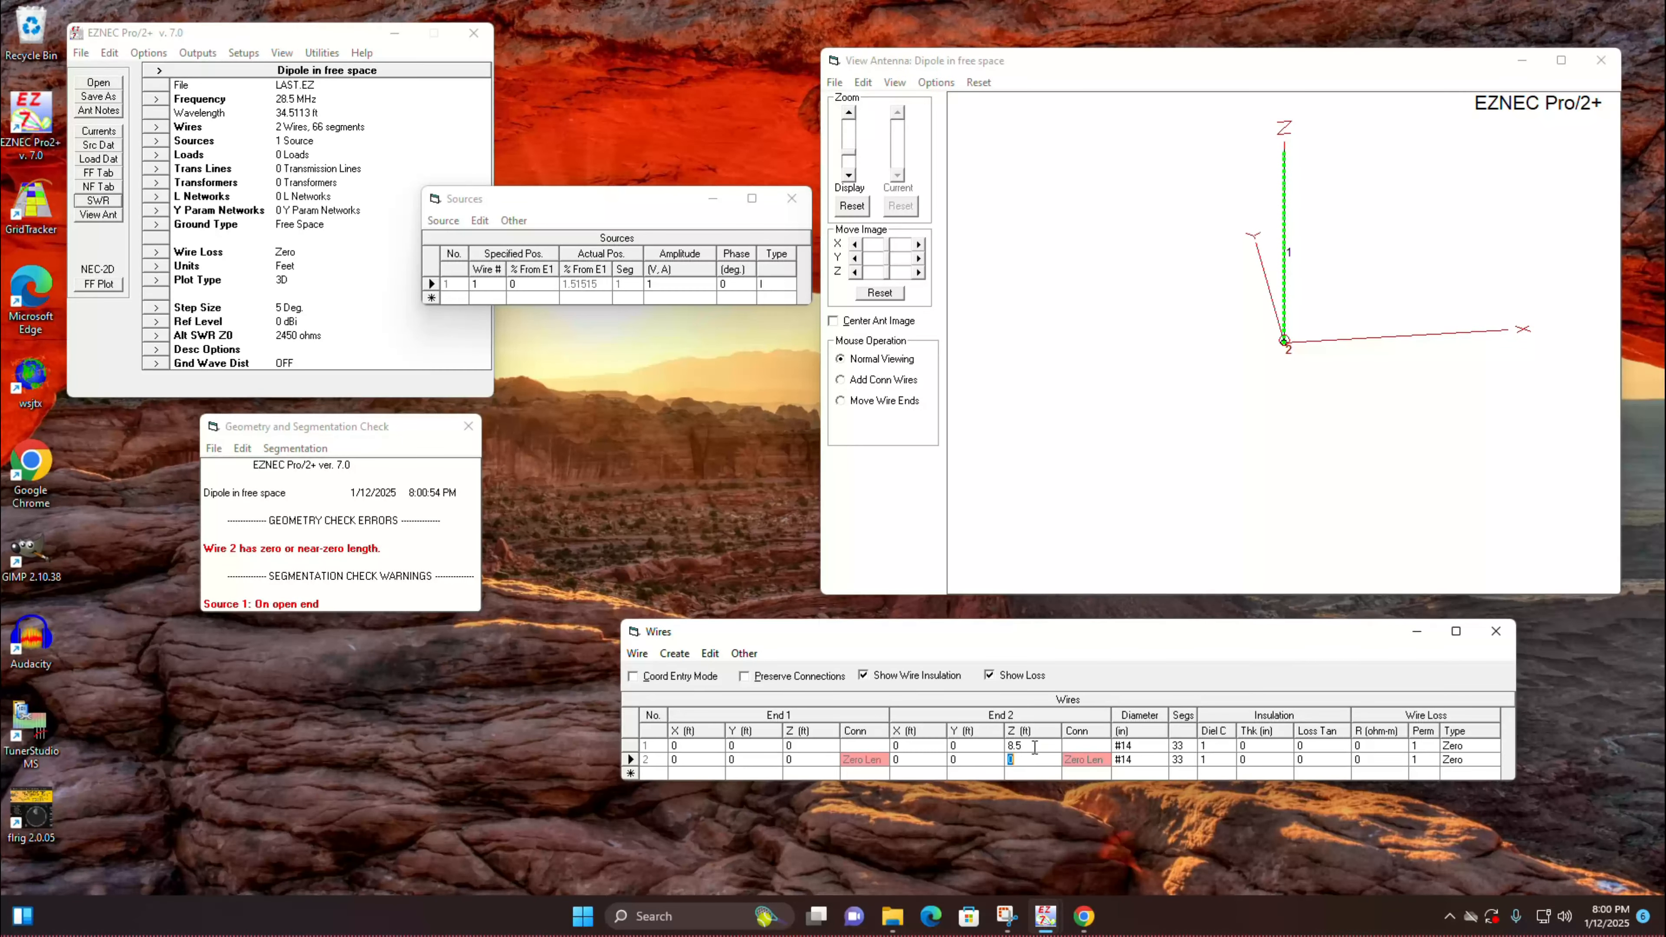
type("-6.5")
left_click(924, 759)
type("5.5")
left_click(930, 775)
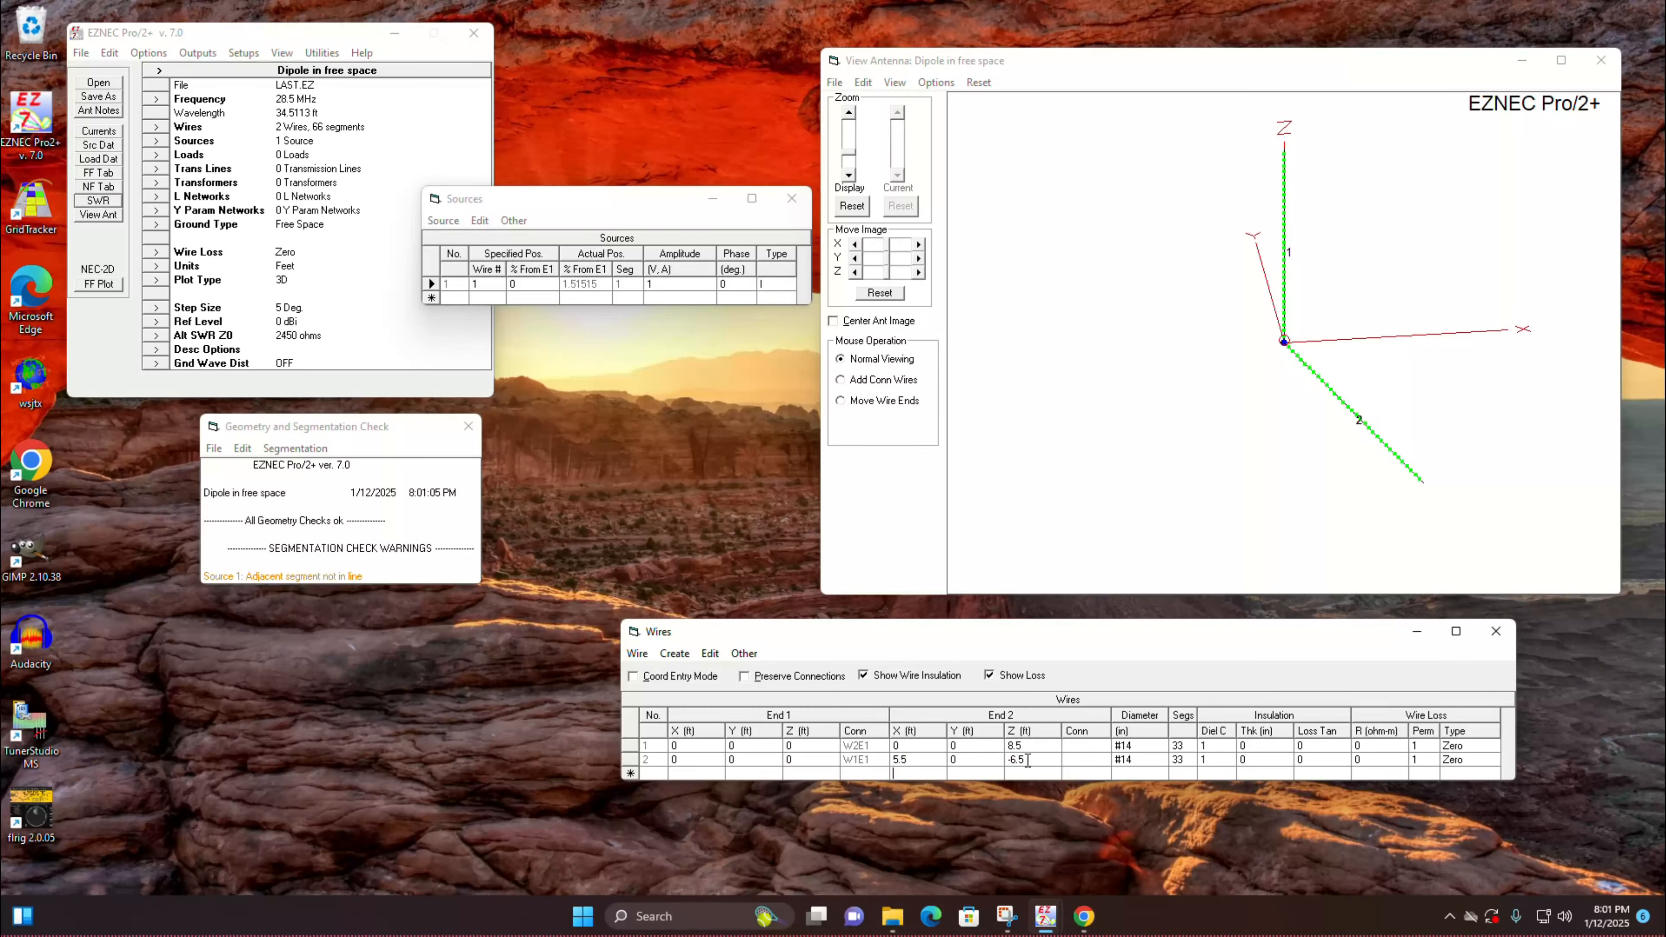
left_click_drag(1157, 263, 1168, 246)
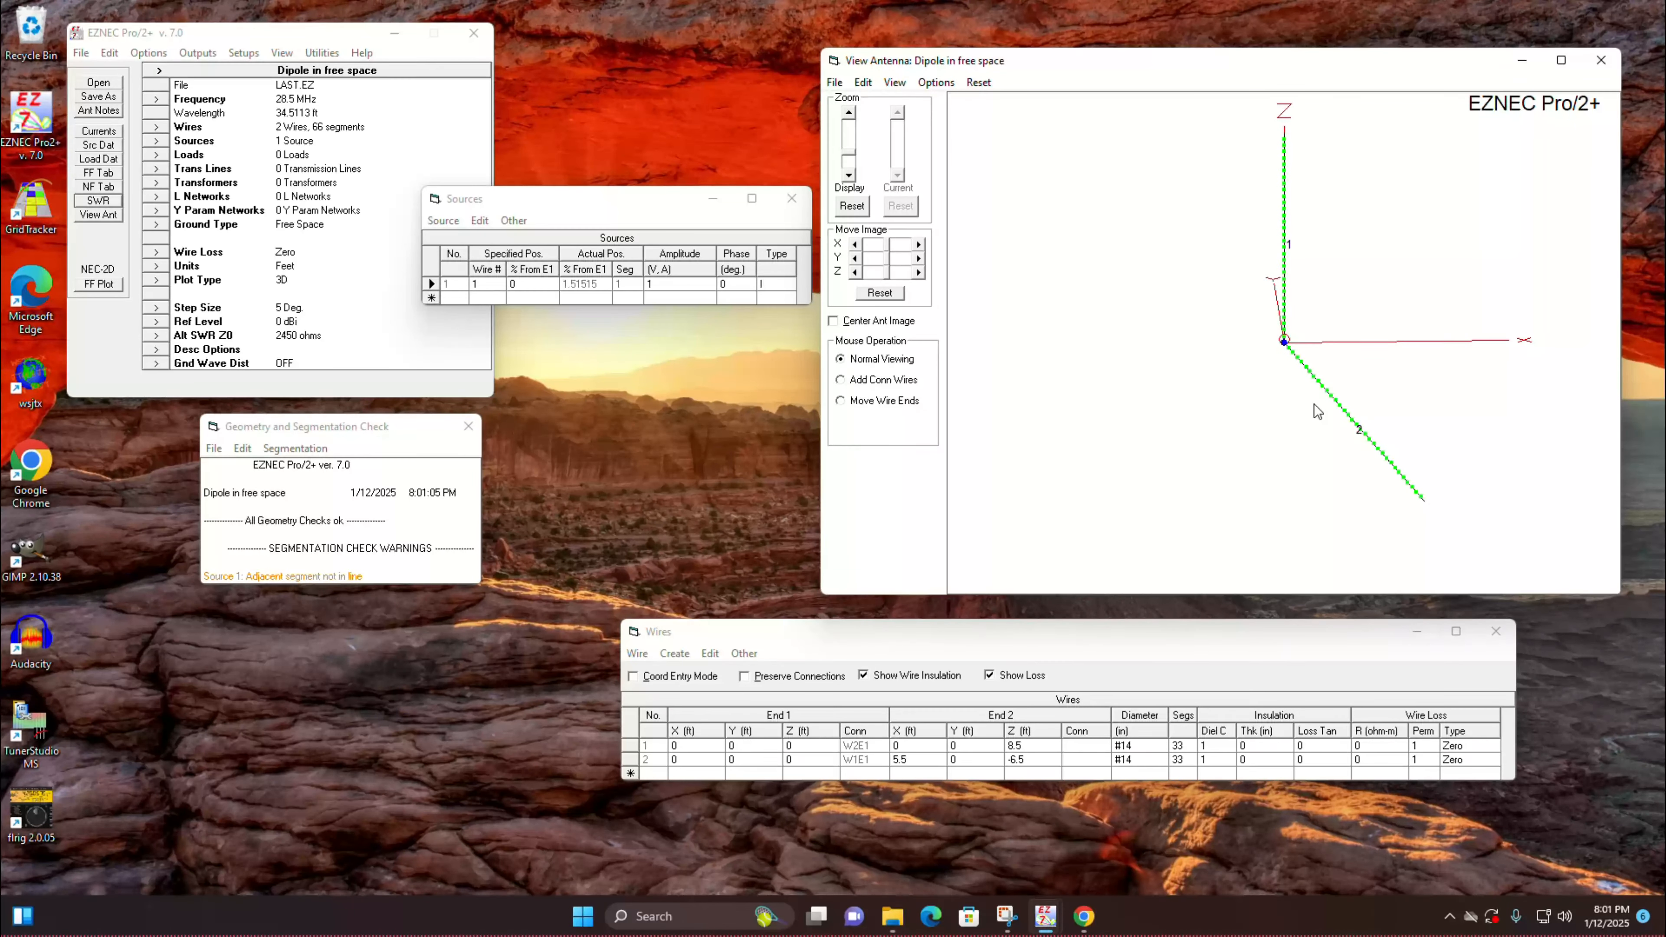
Step: Run the 28 to 30 MHz SWR sweep for the single sloping radial, read the curve near its minimum, and close the plot
left_click(115, 205)
left_click(556, 464)
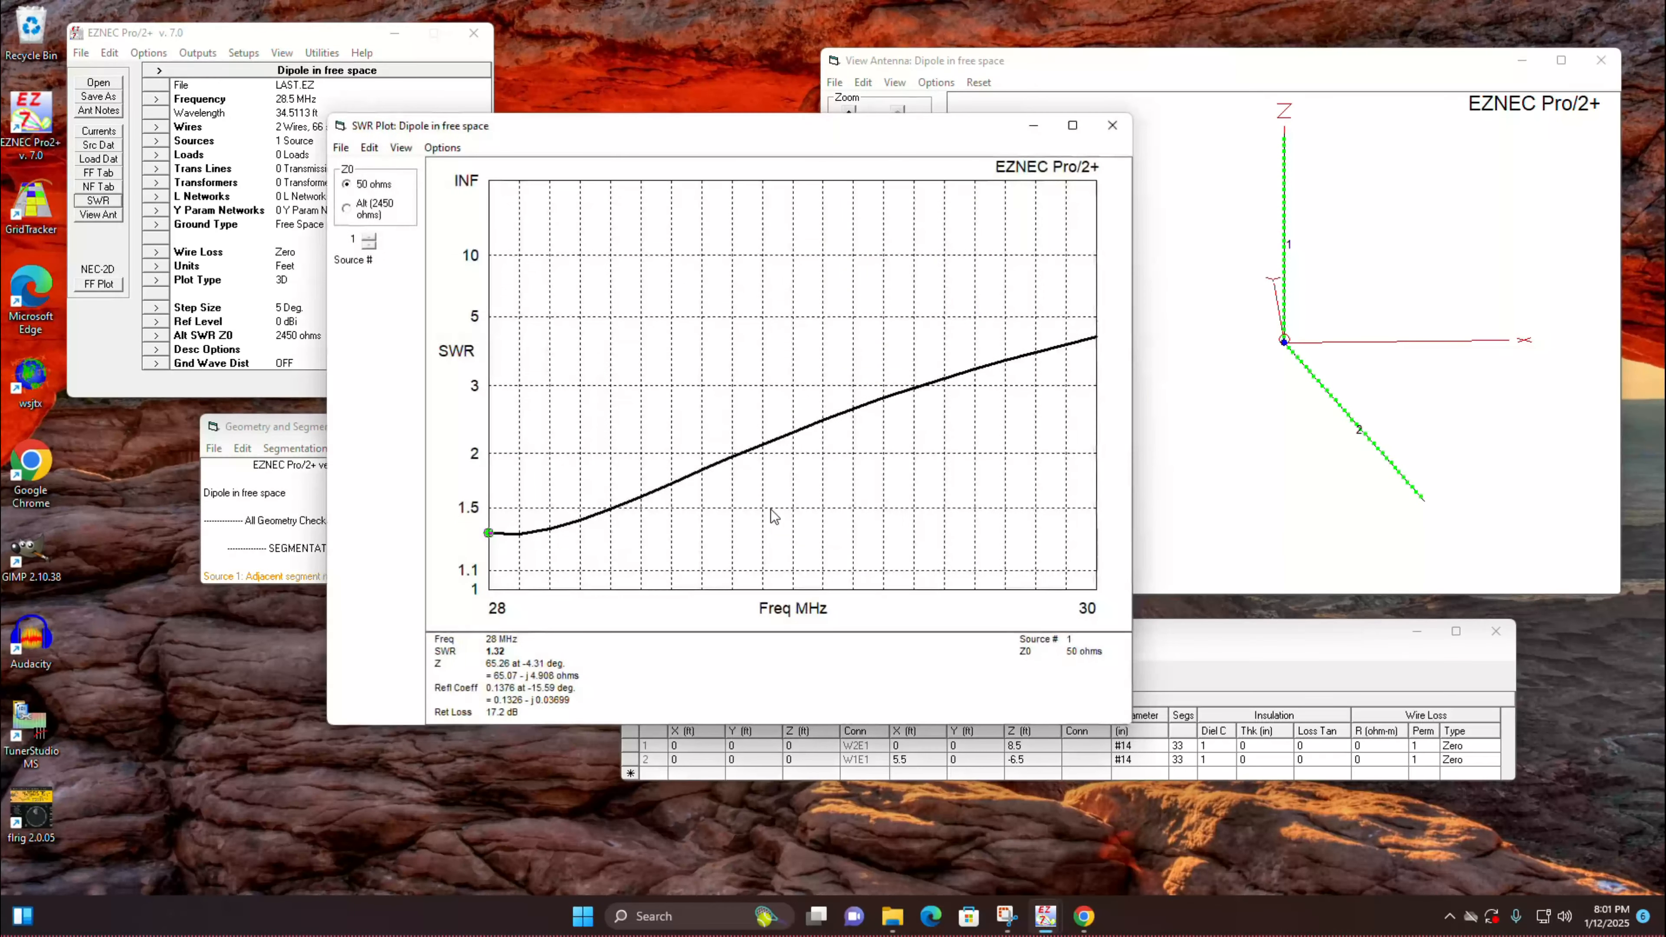
left_click(523, 542)
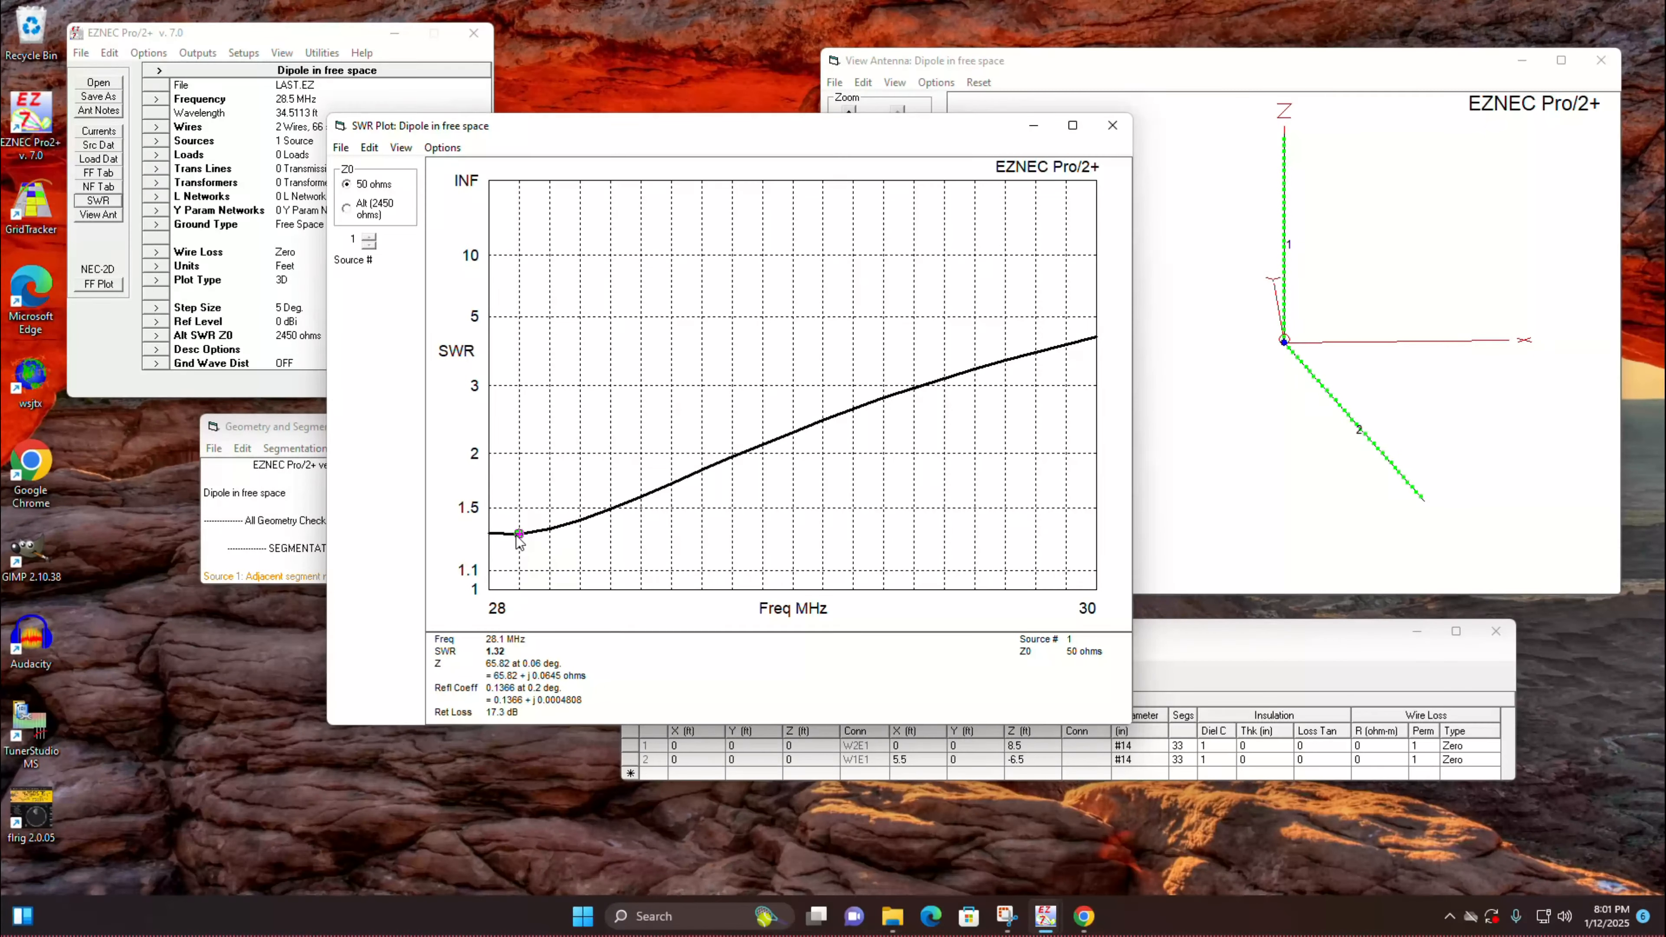
left_click(1112, 125)
Step: Create a total of 3 sloping radials using wire 2 as the prototype, and inspect their arrangement below the vertical
left_click(1014, 633)
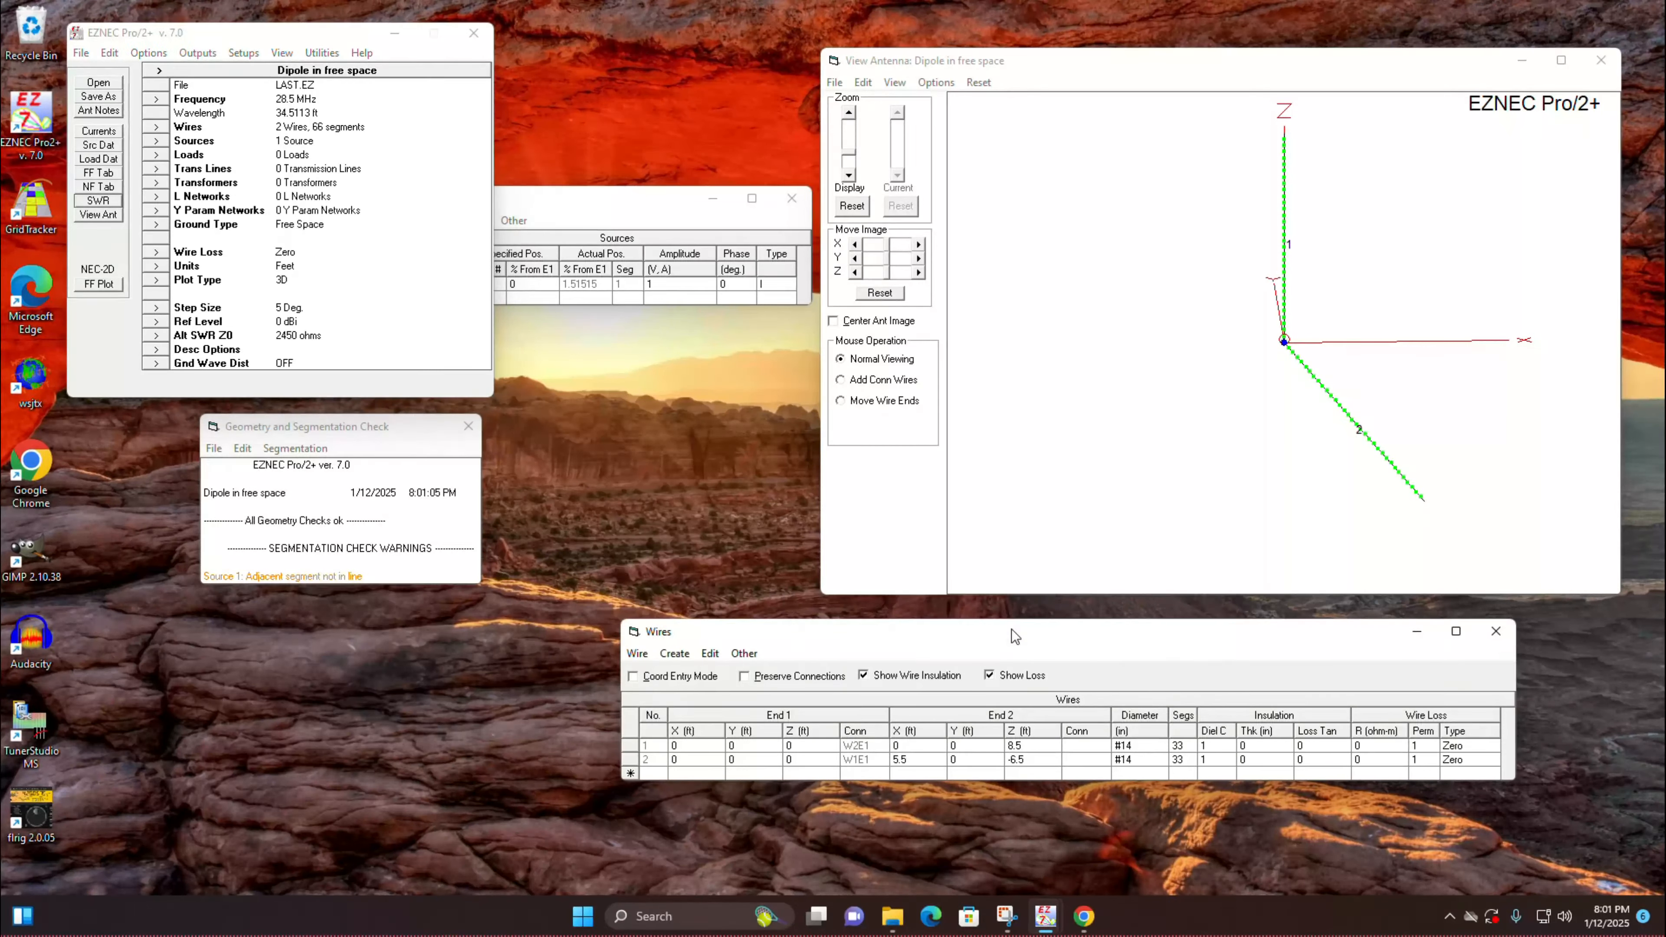
left_click(673, 654)
left_click(709, 731)
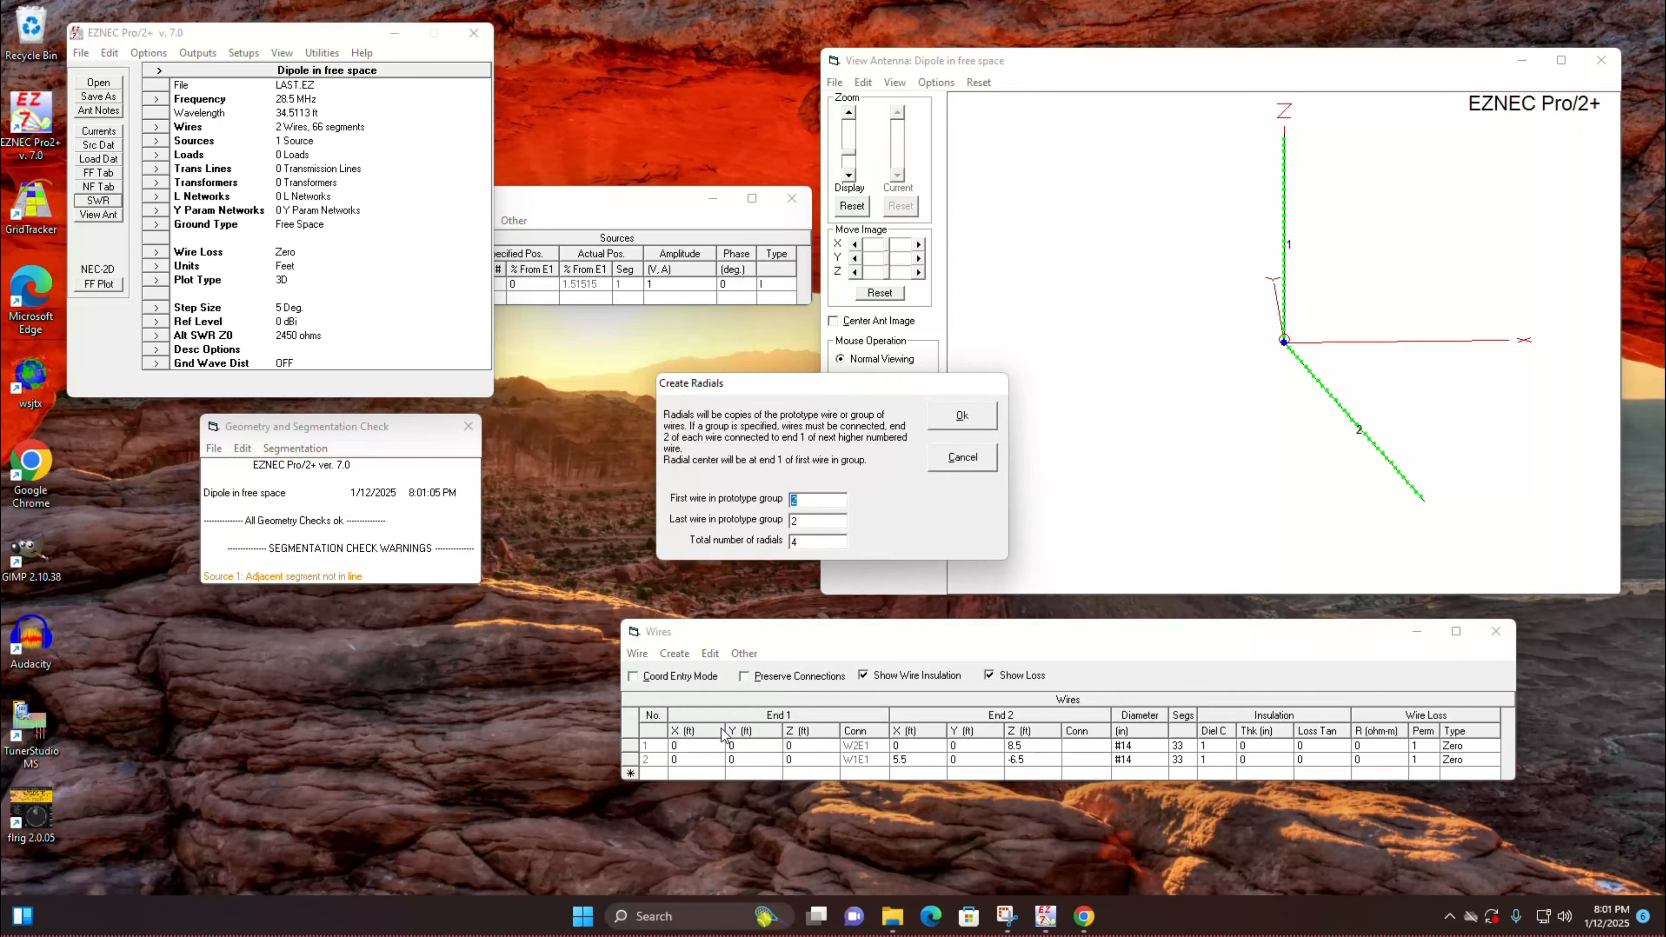
left_click(819, 539)
type("2")
type("3")
double_click(825, 519)
left_click(962, 416)
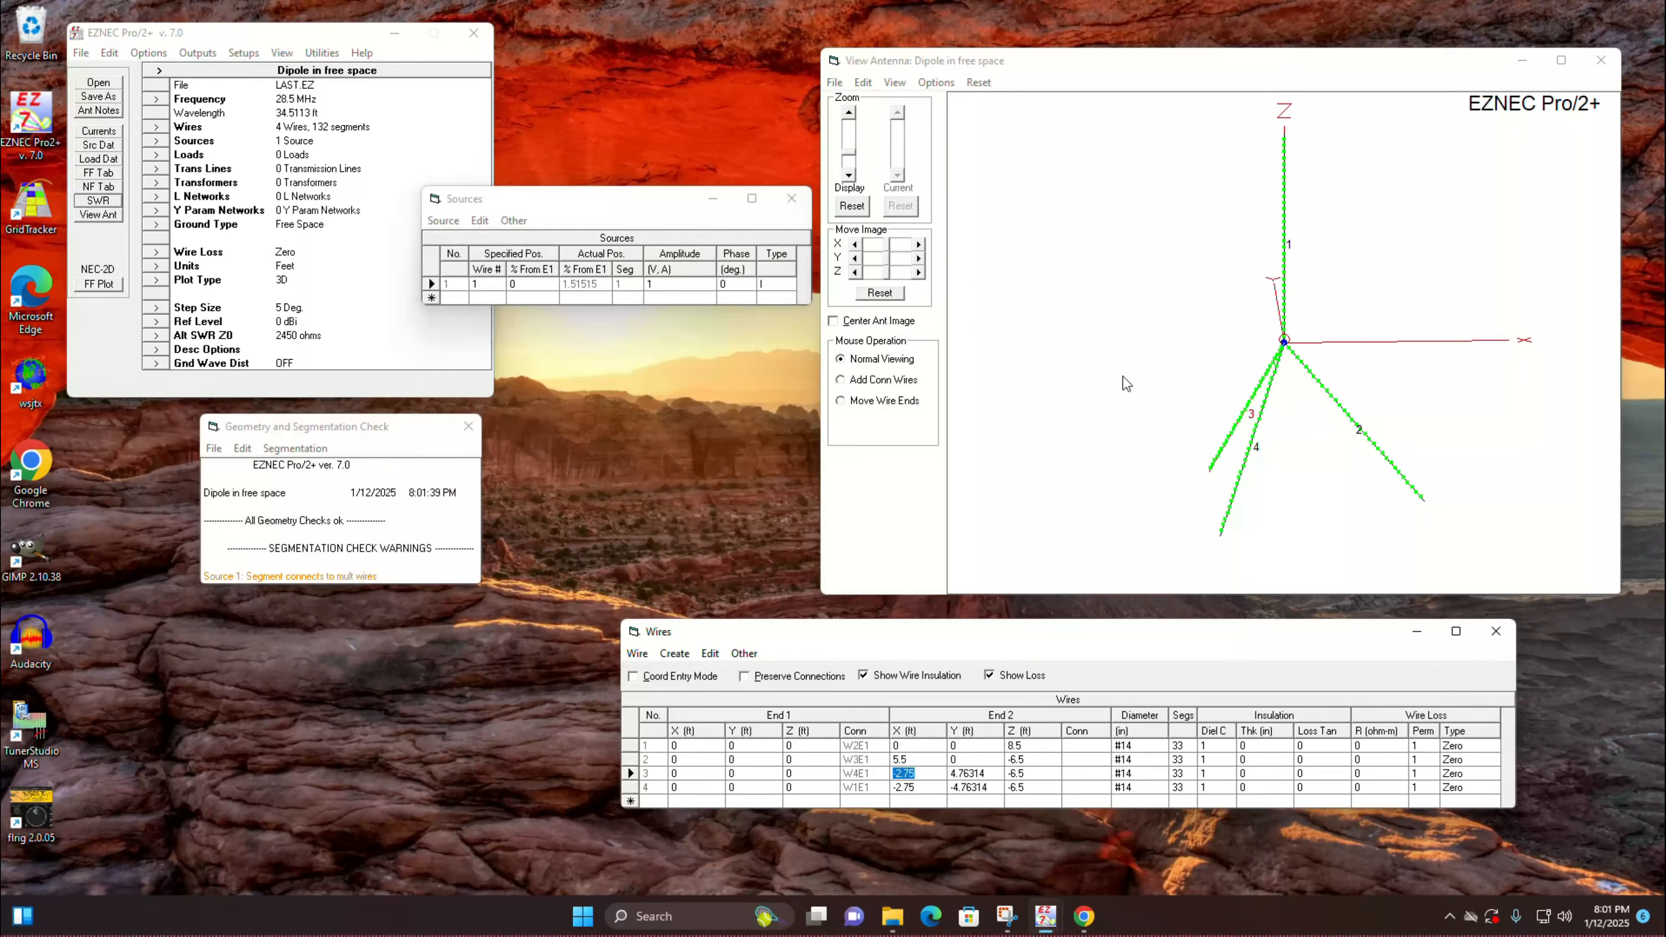
left_click_drag(1175, 286, 1162, 303)
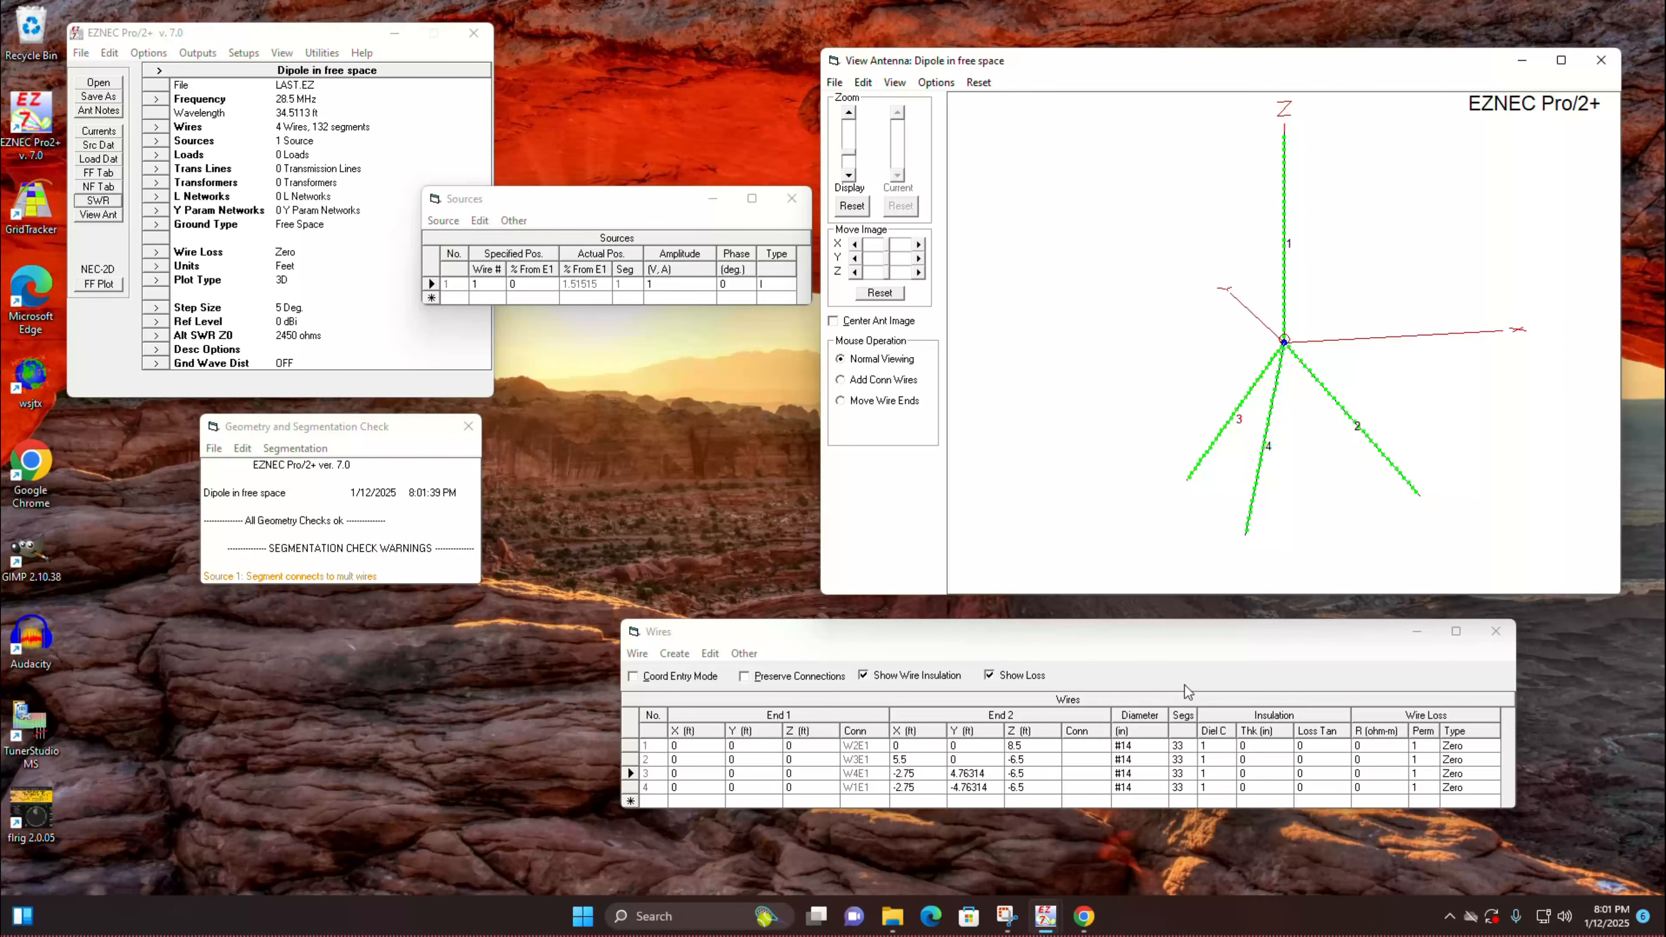
Step: Switch to the Sirio GP2745 product page in Google Chrome, compare its photo side by side with the antenna view, and minimize the browser
mouse_move(1085, 916)
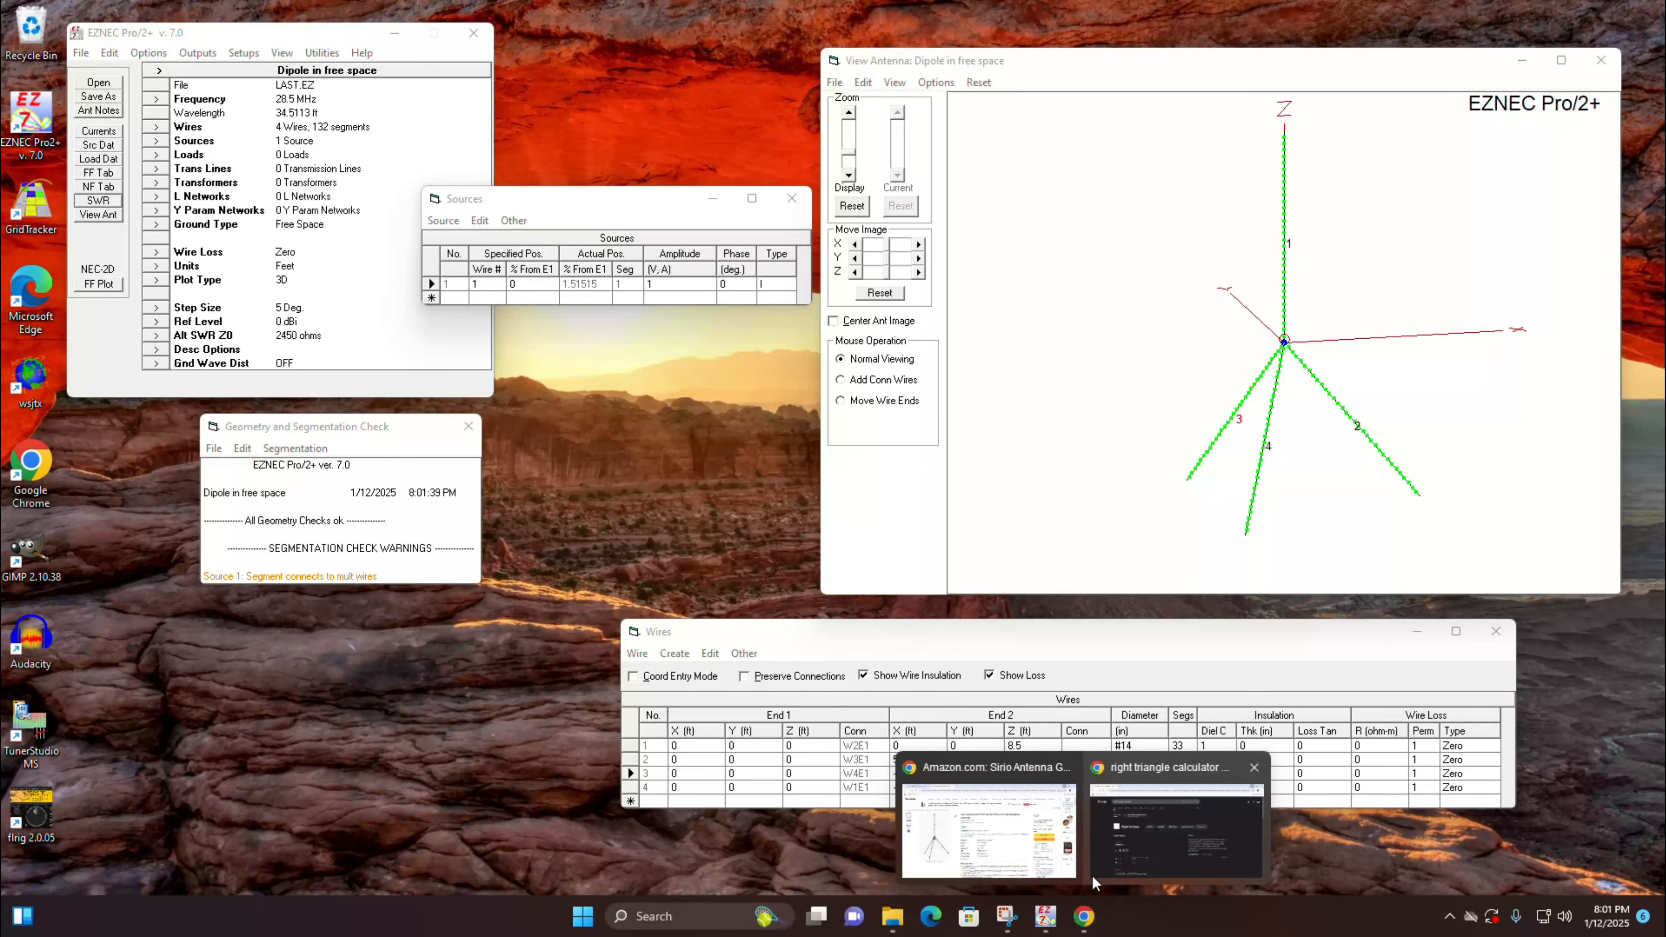
left_click(991, 821)
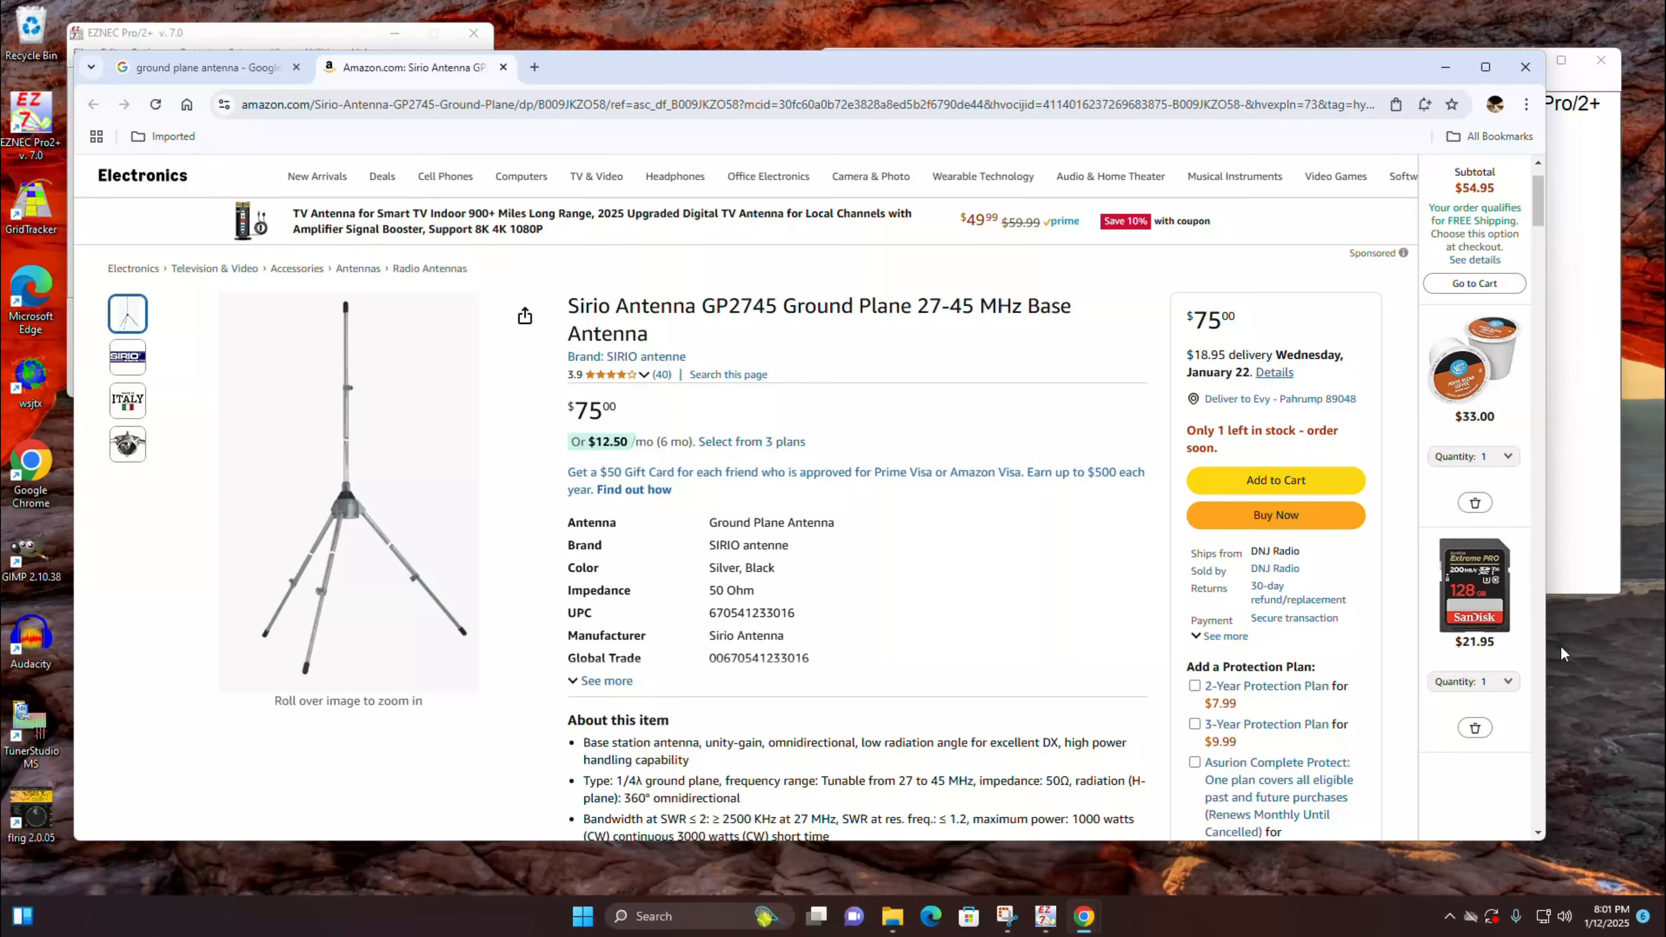
left_click_drag(1547, 645, 1118, 646)
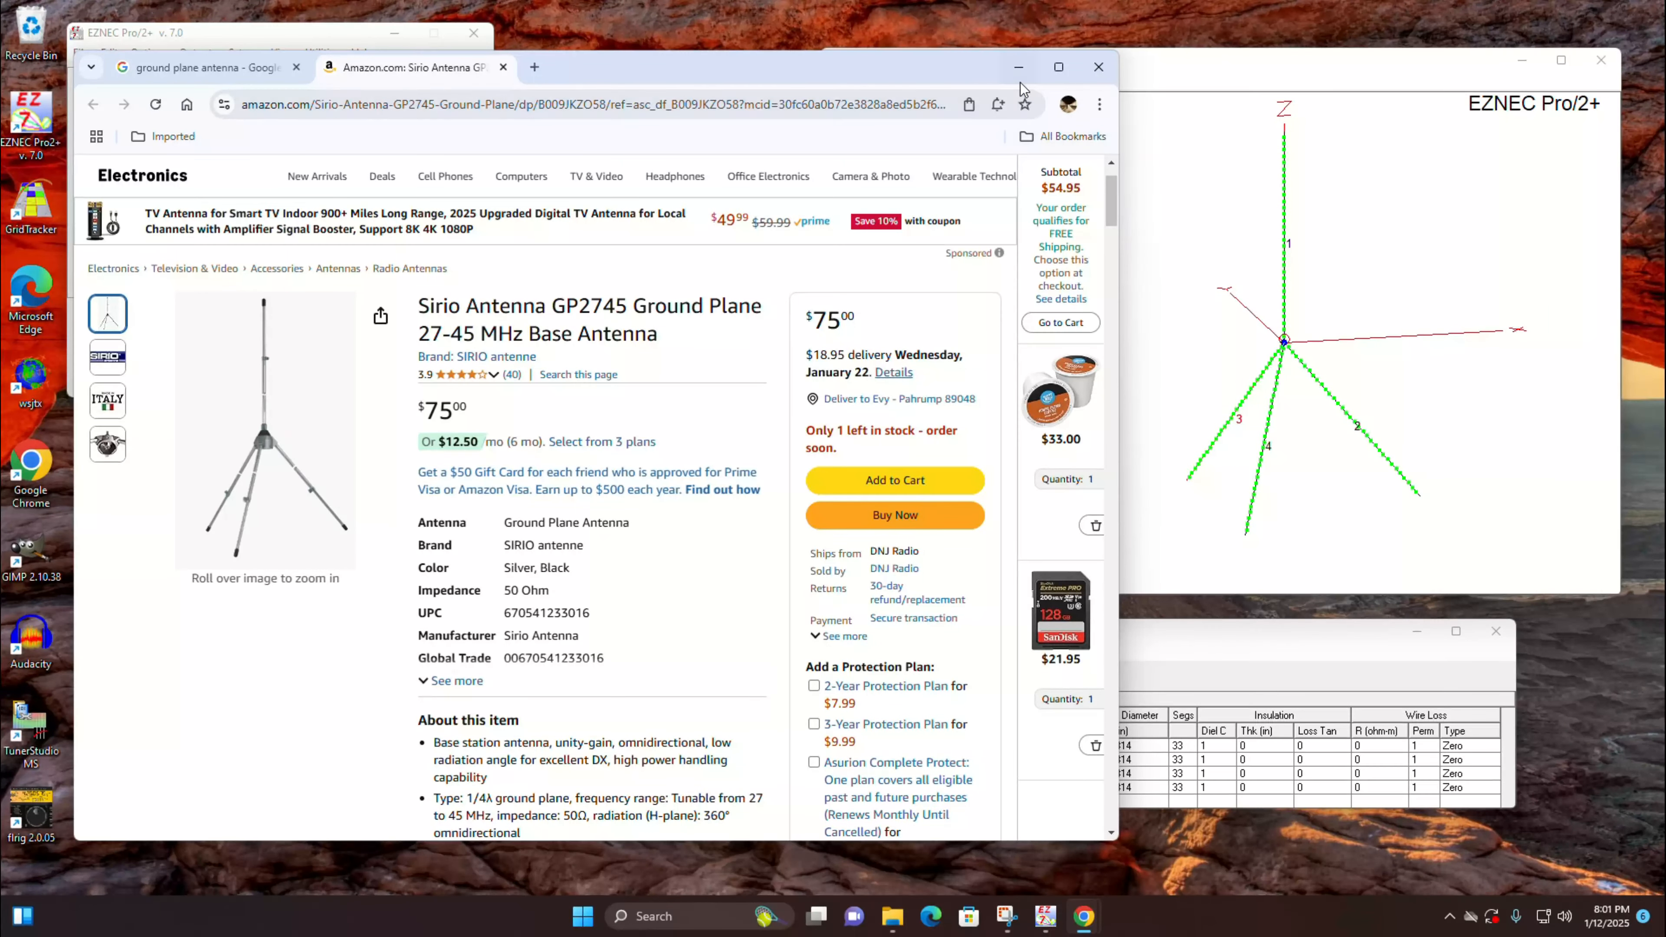
left_click(1019, 68)
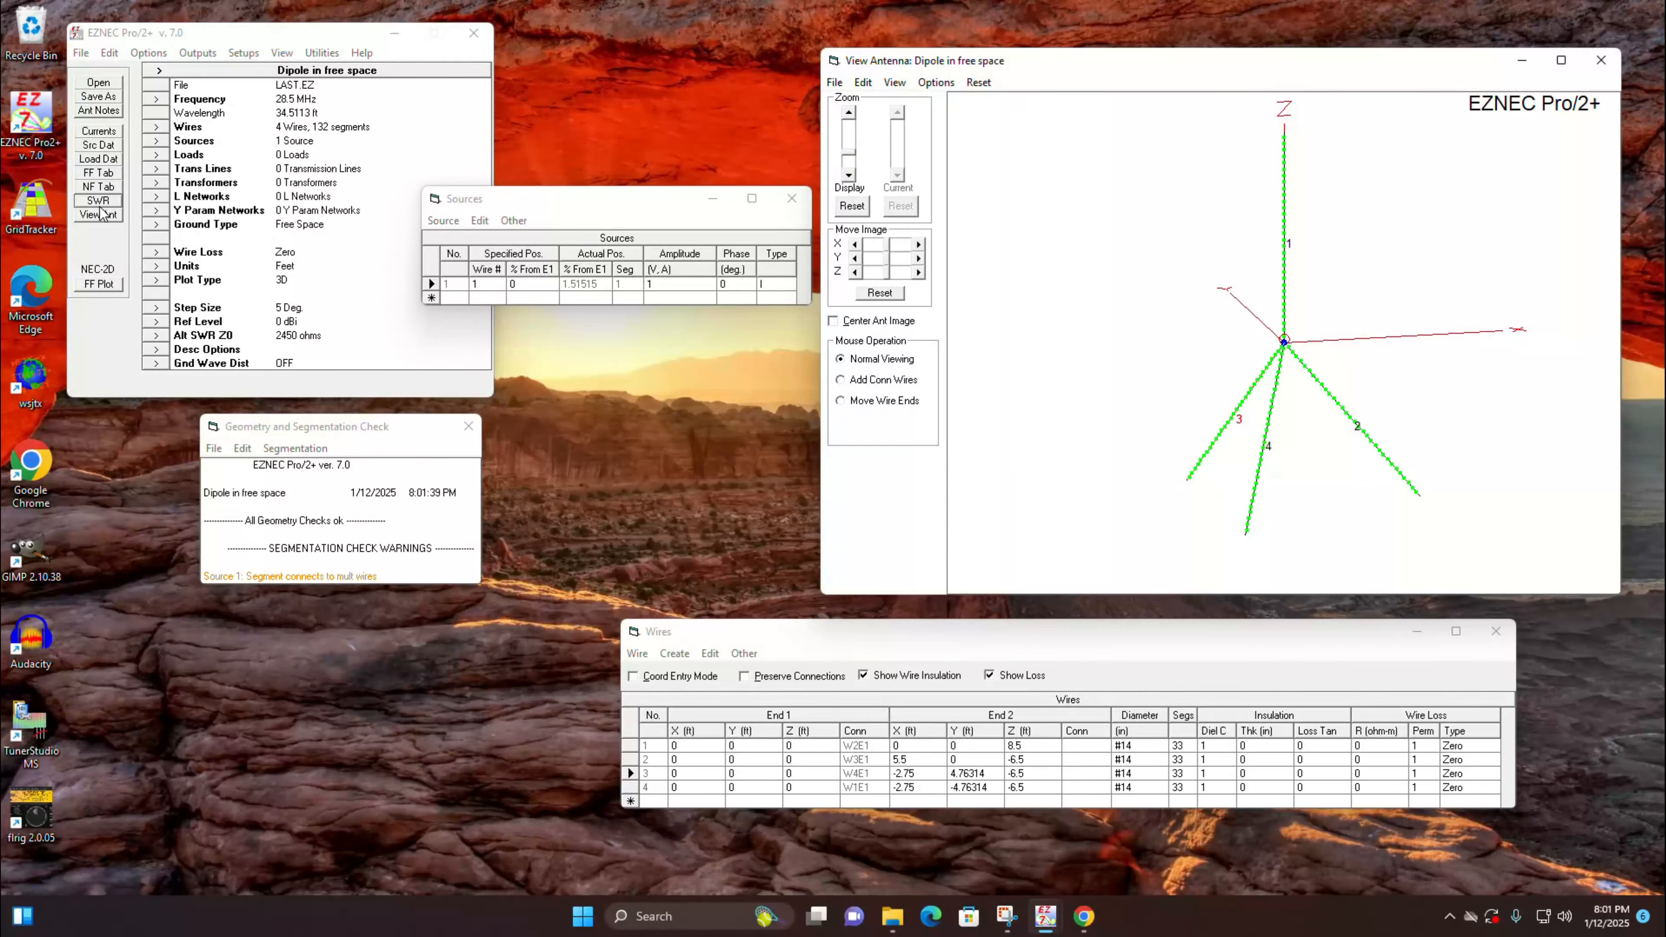
Step: Run the 28 to 30 MHz SWR sweep for the three sloping radials, read the low end of the curve, and close the plot
left_click(99, 200)
left_click(551, 467)
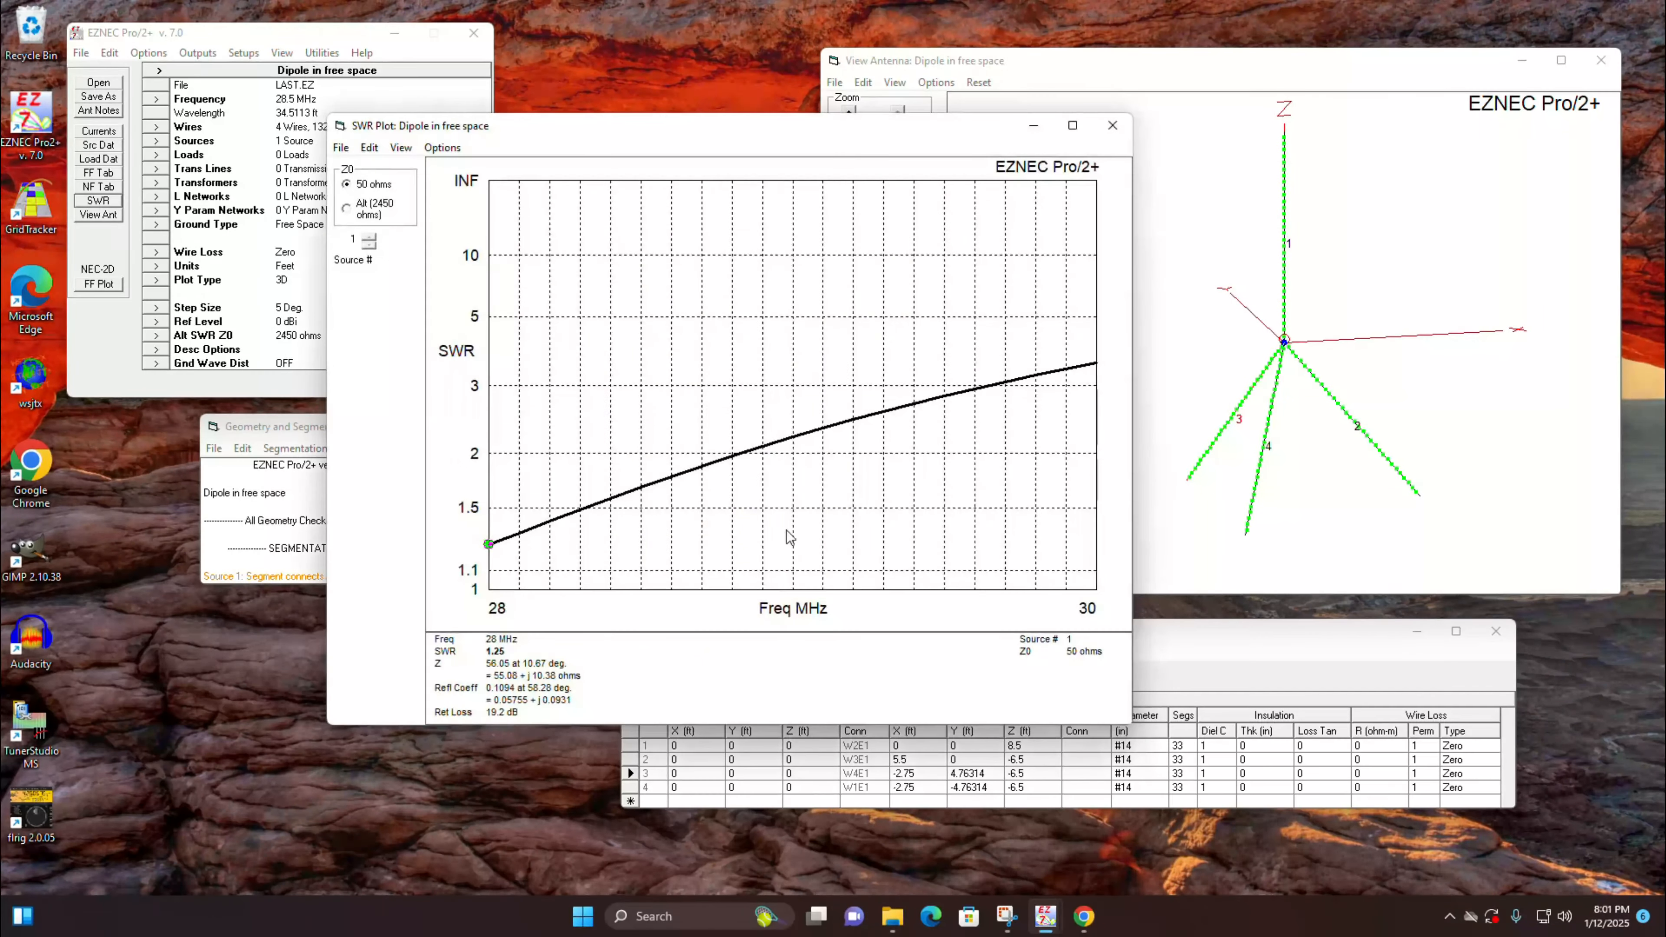
mouse_move(497, 550)
left_mouse_down()
mouse_move(811, 439)
mouse_move(509, 544)
left_mouse_up()
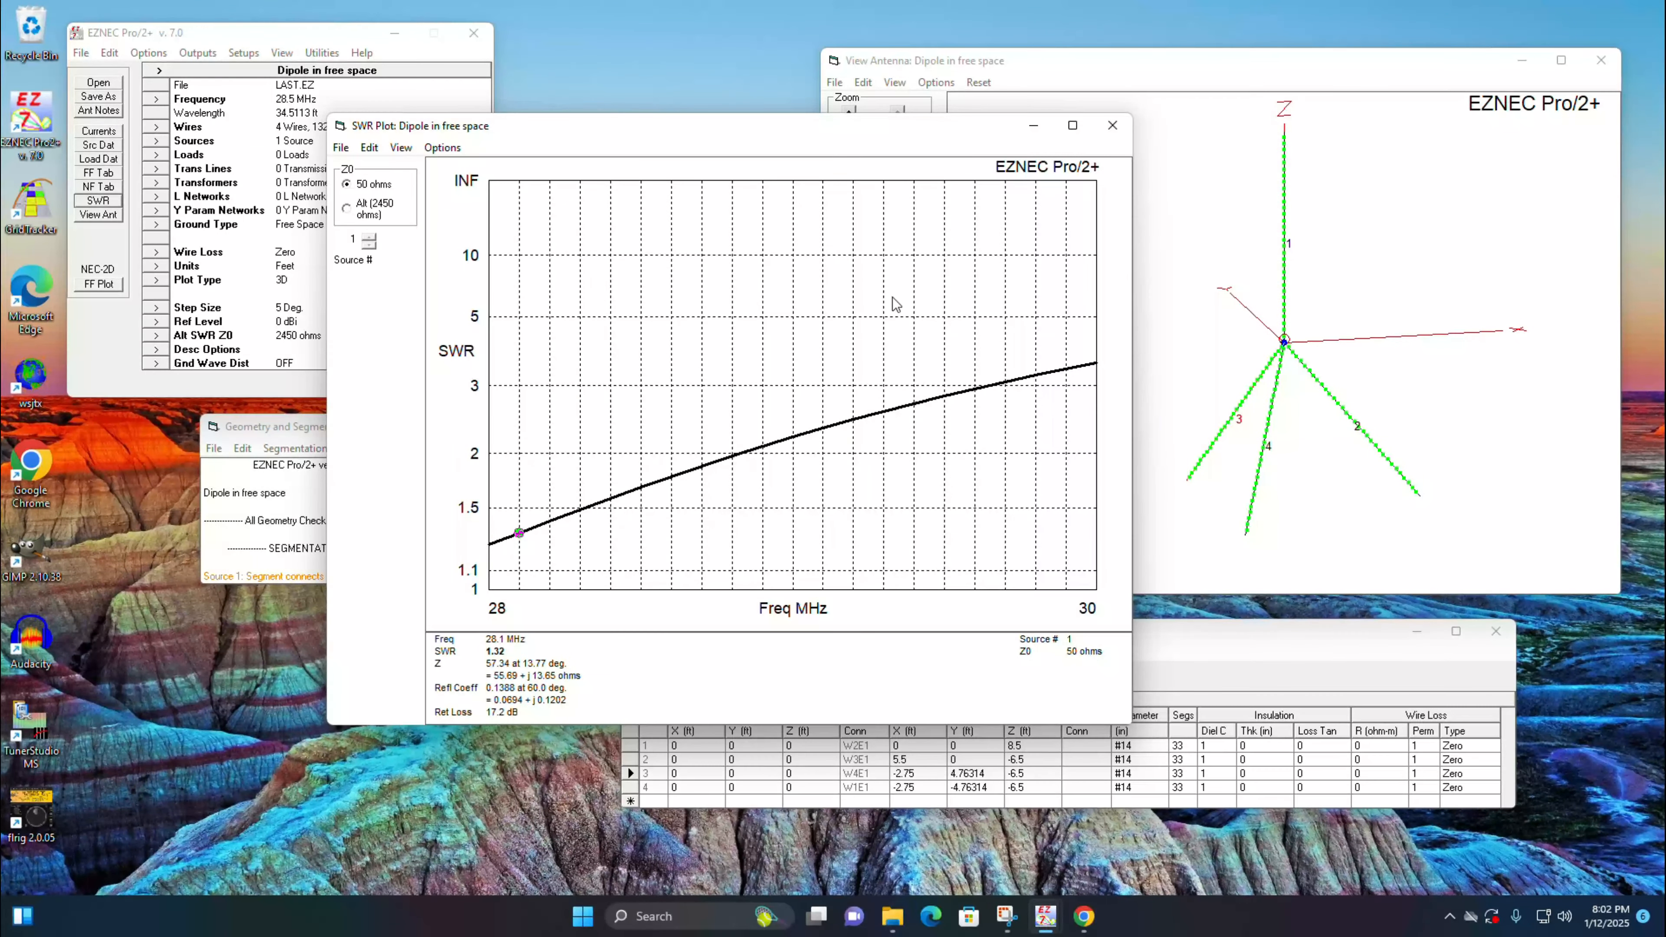
left_click(1112, 126)
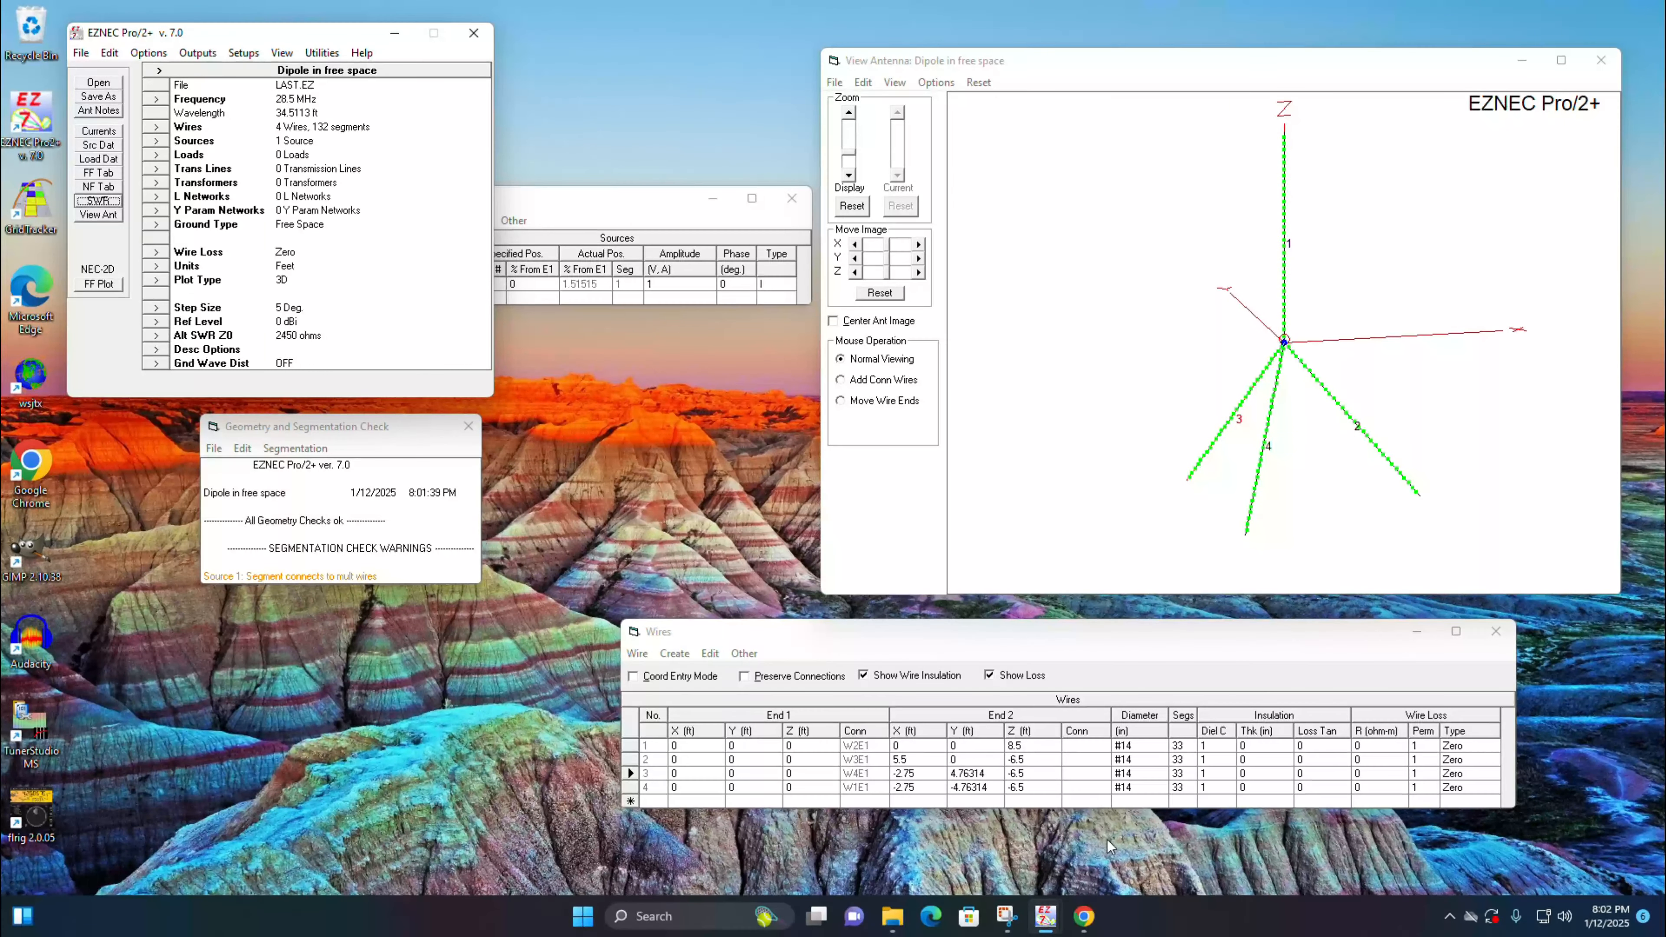
Step: Scale wires 1 through 4 about the origin on all axes by a factor of 0.99
left_click(634, 653)
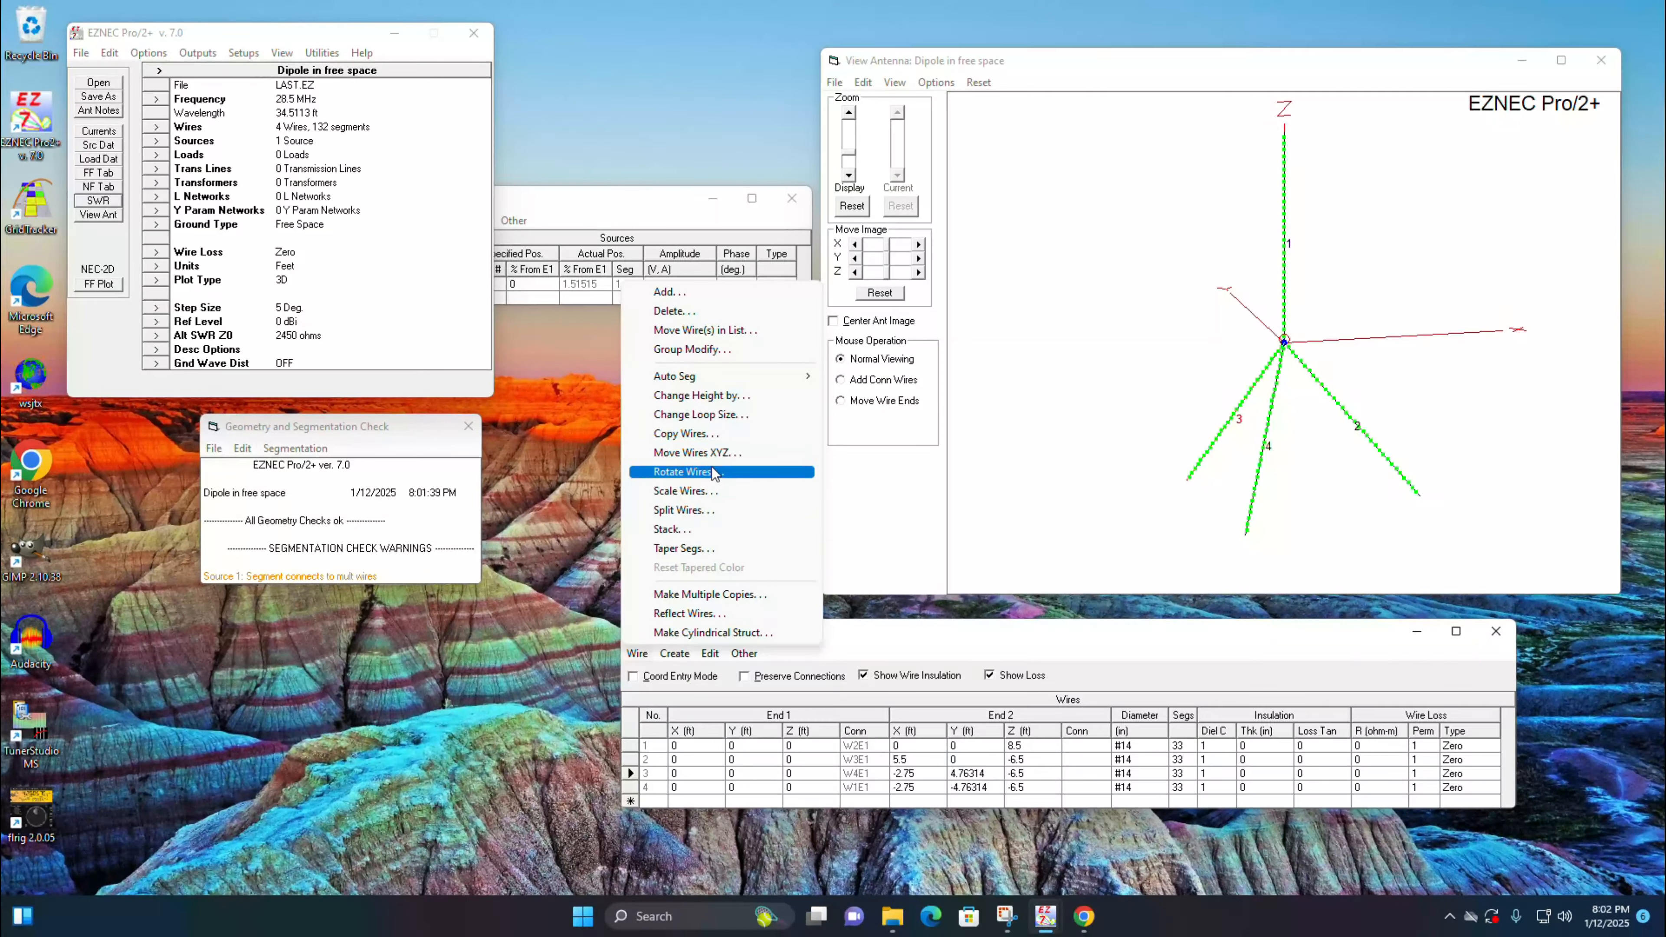
left_click(703, 491)
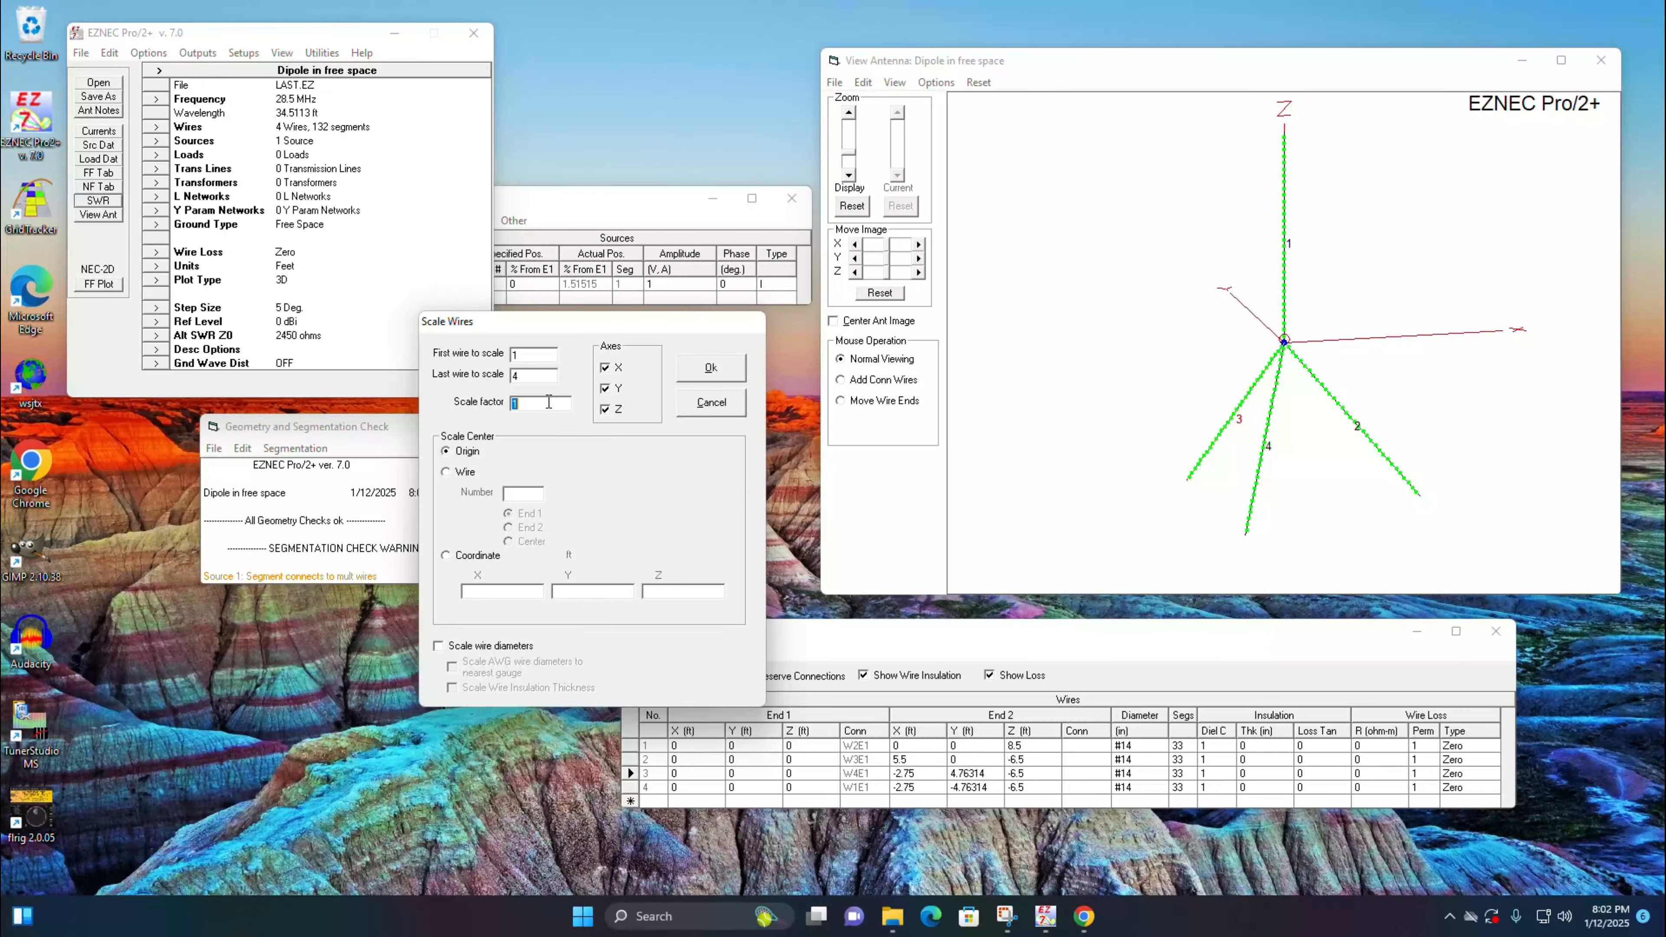
type(".99")
left_click(710, 368)
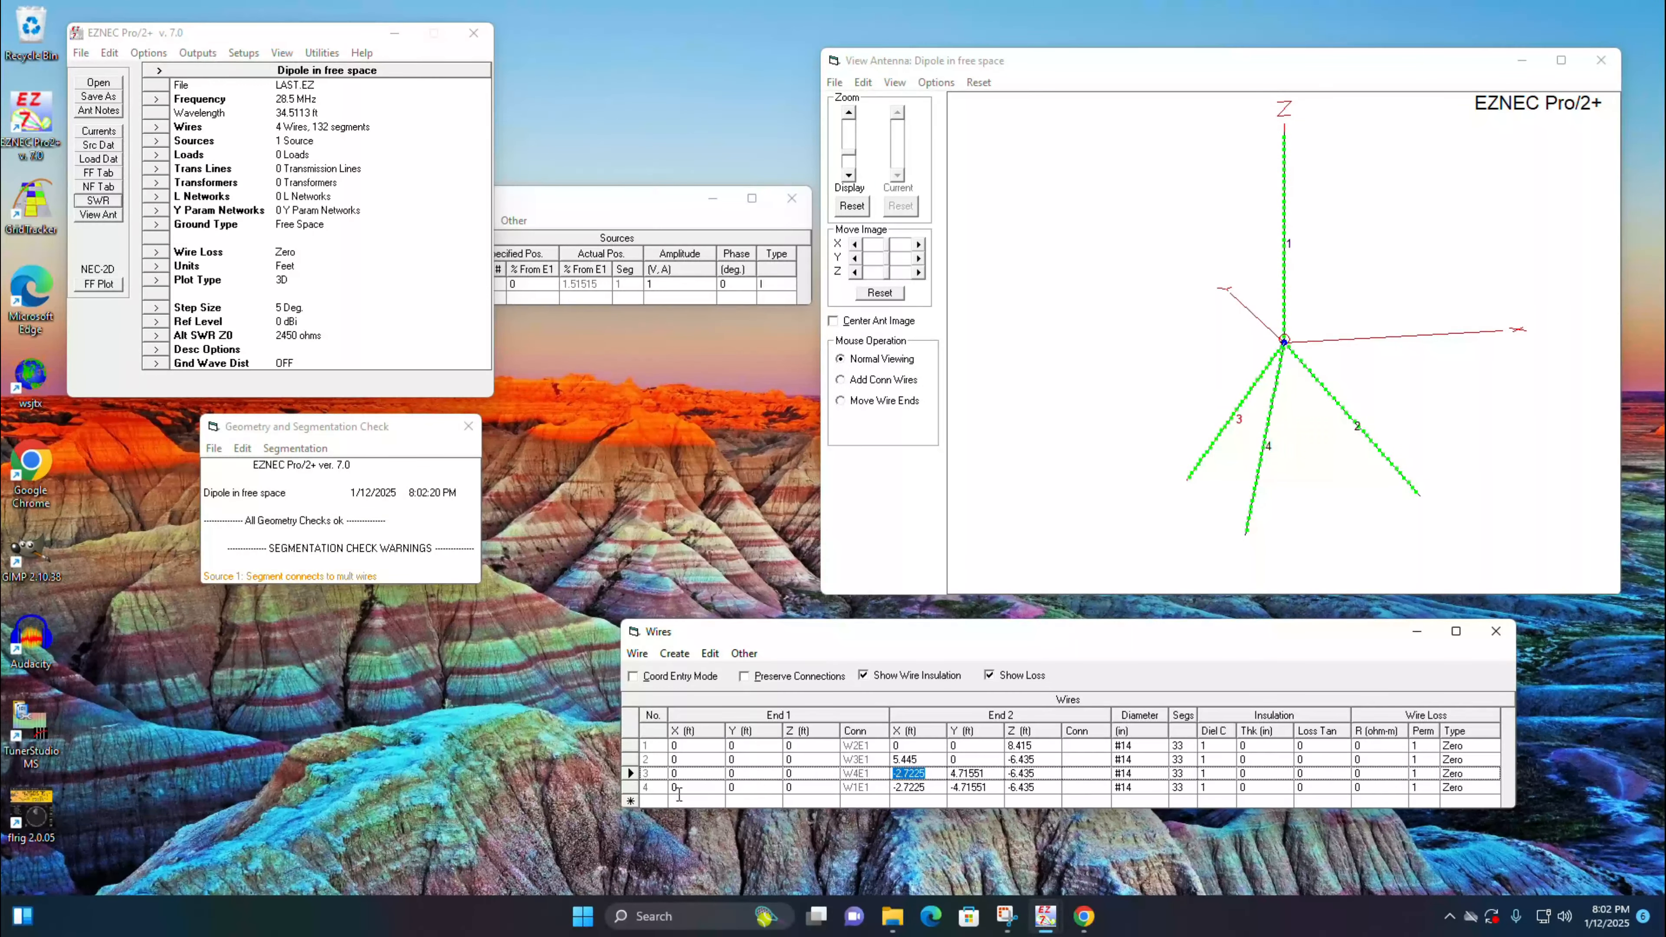
Step: Run the 28 to 30 MHz SWR sweep on the scaled antenna, check where the curve dips, and close the plot
left_click(100, 200)
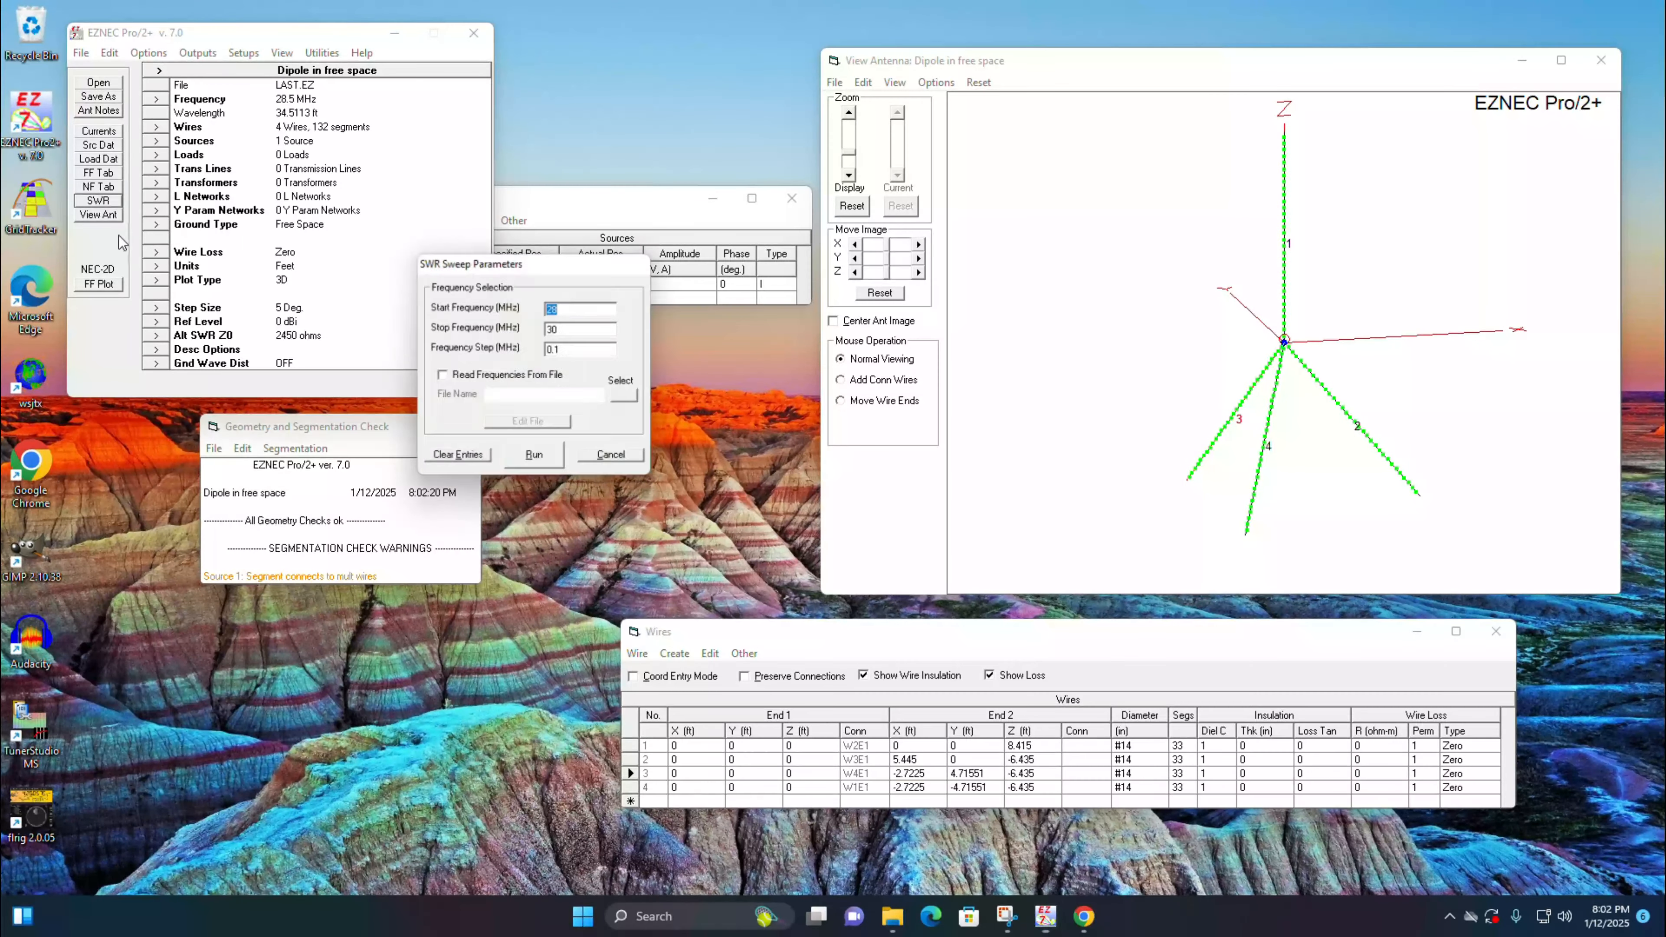
left_click(553, 465)
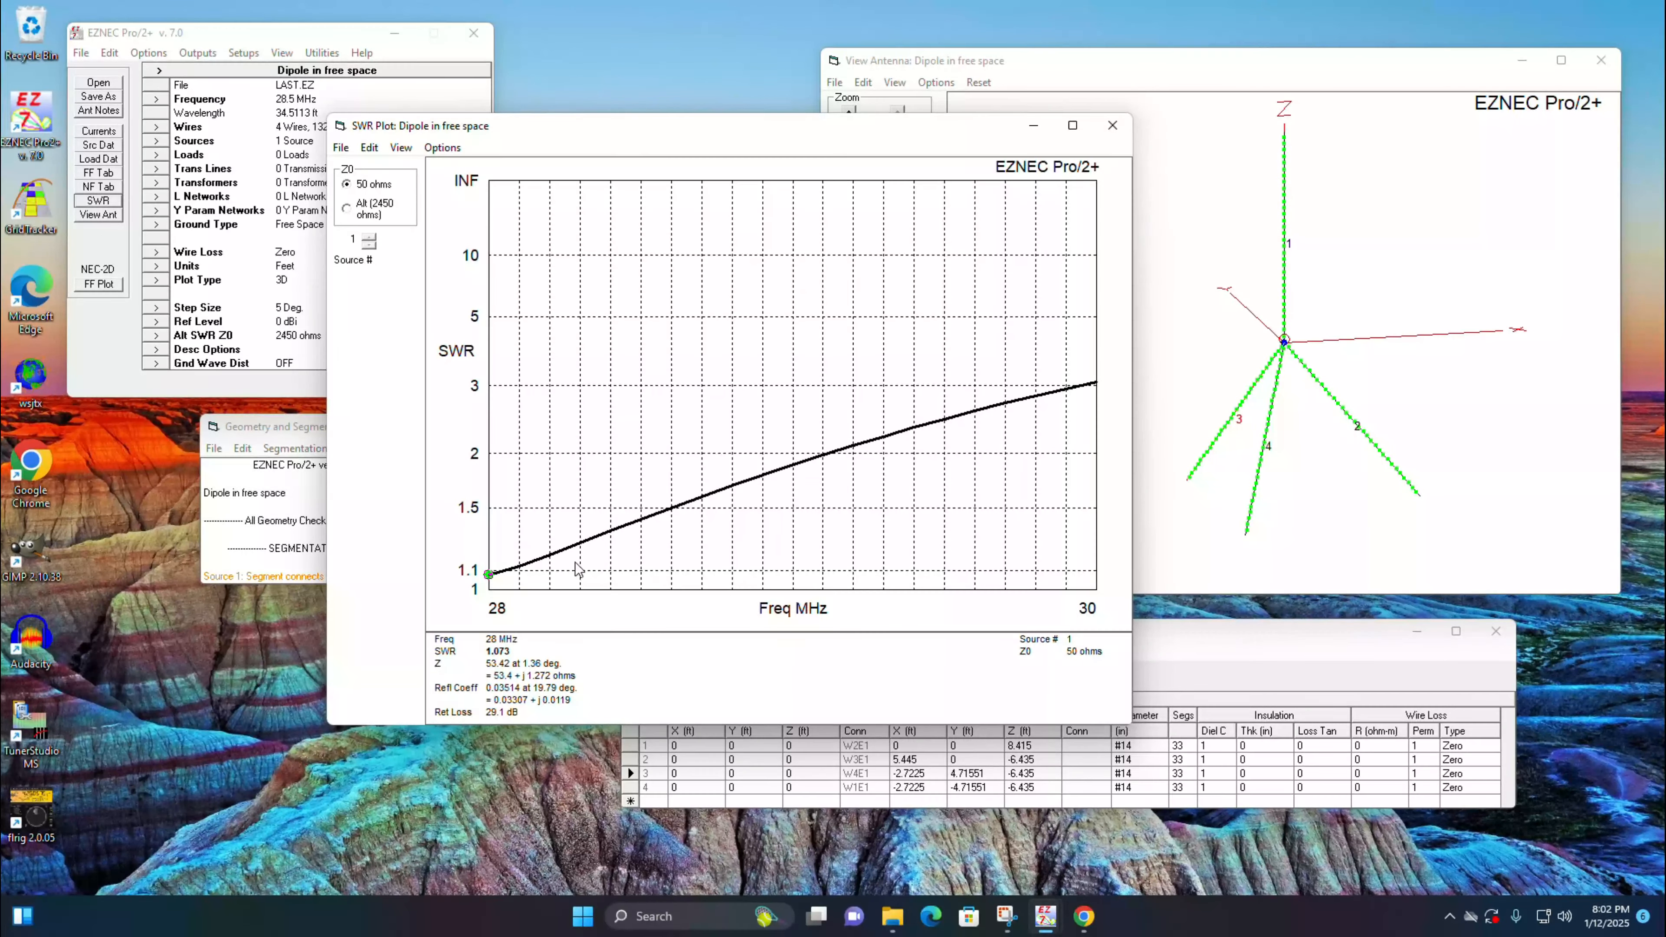
left_click(1113, 130)
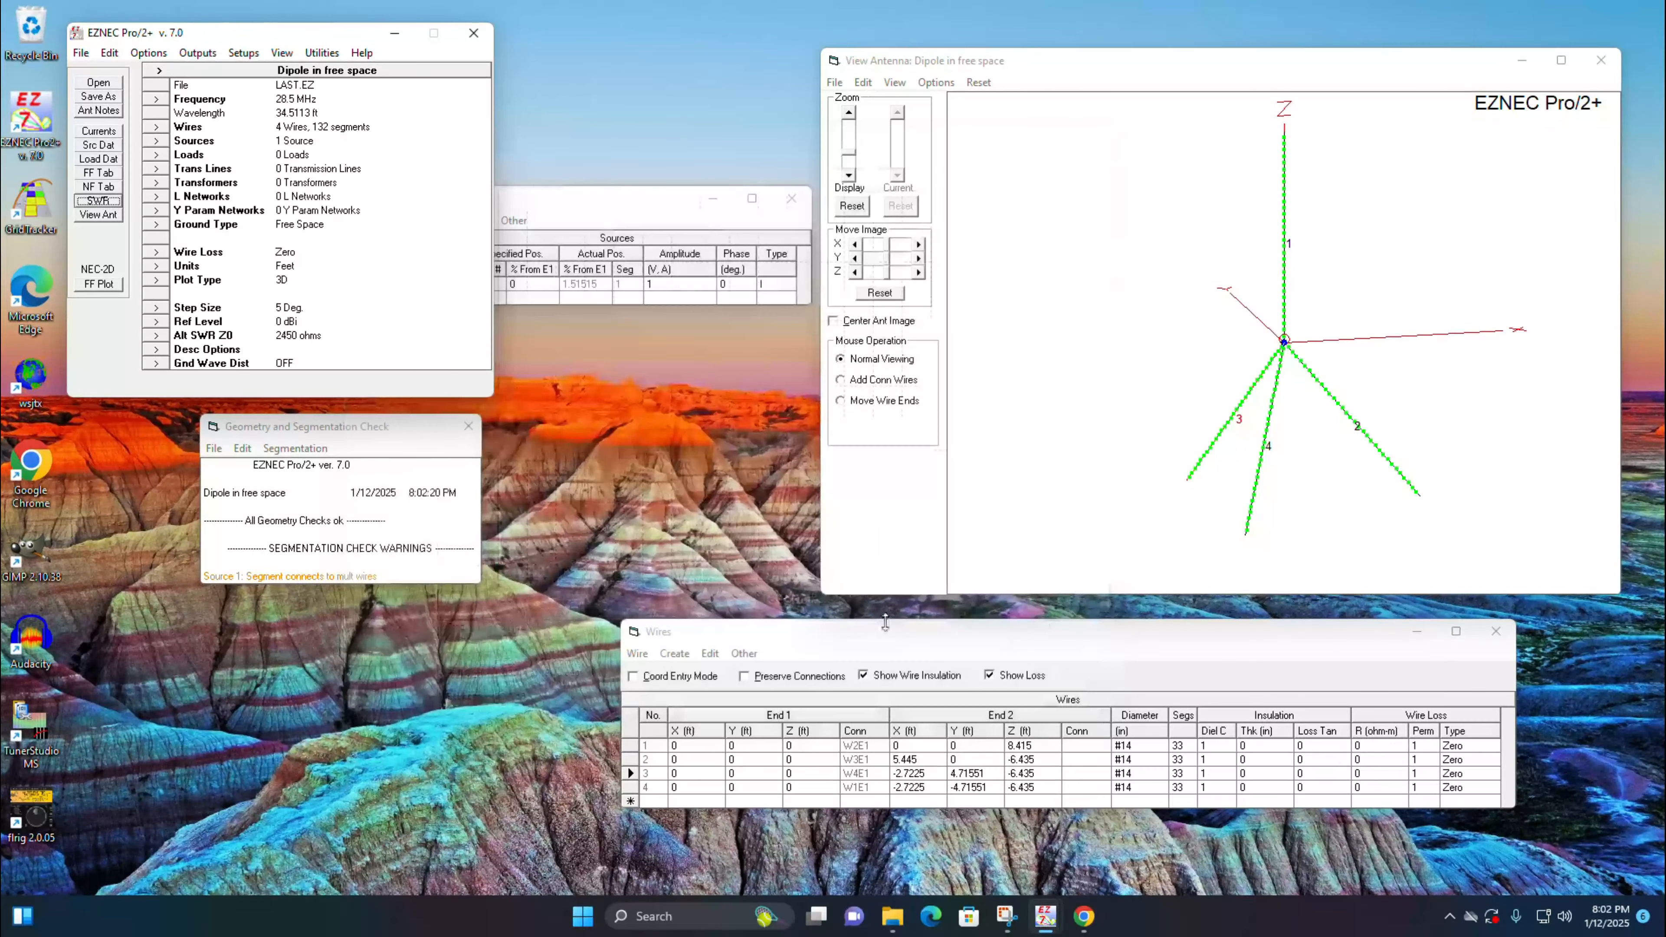
Step: Scale wires 1 through 4 by a factor of 0.99 a second time
left_click(642, 659)
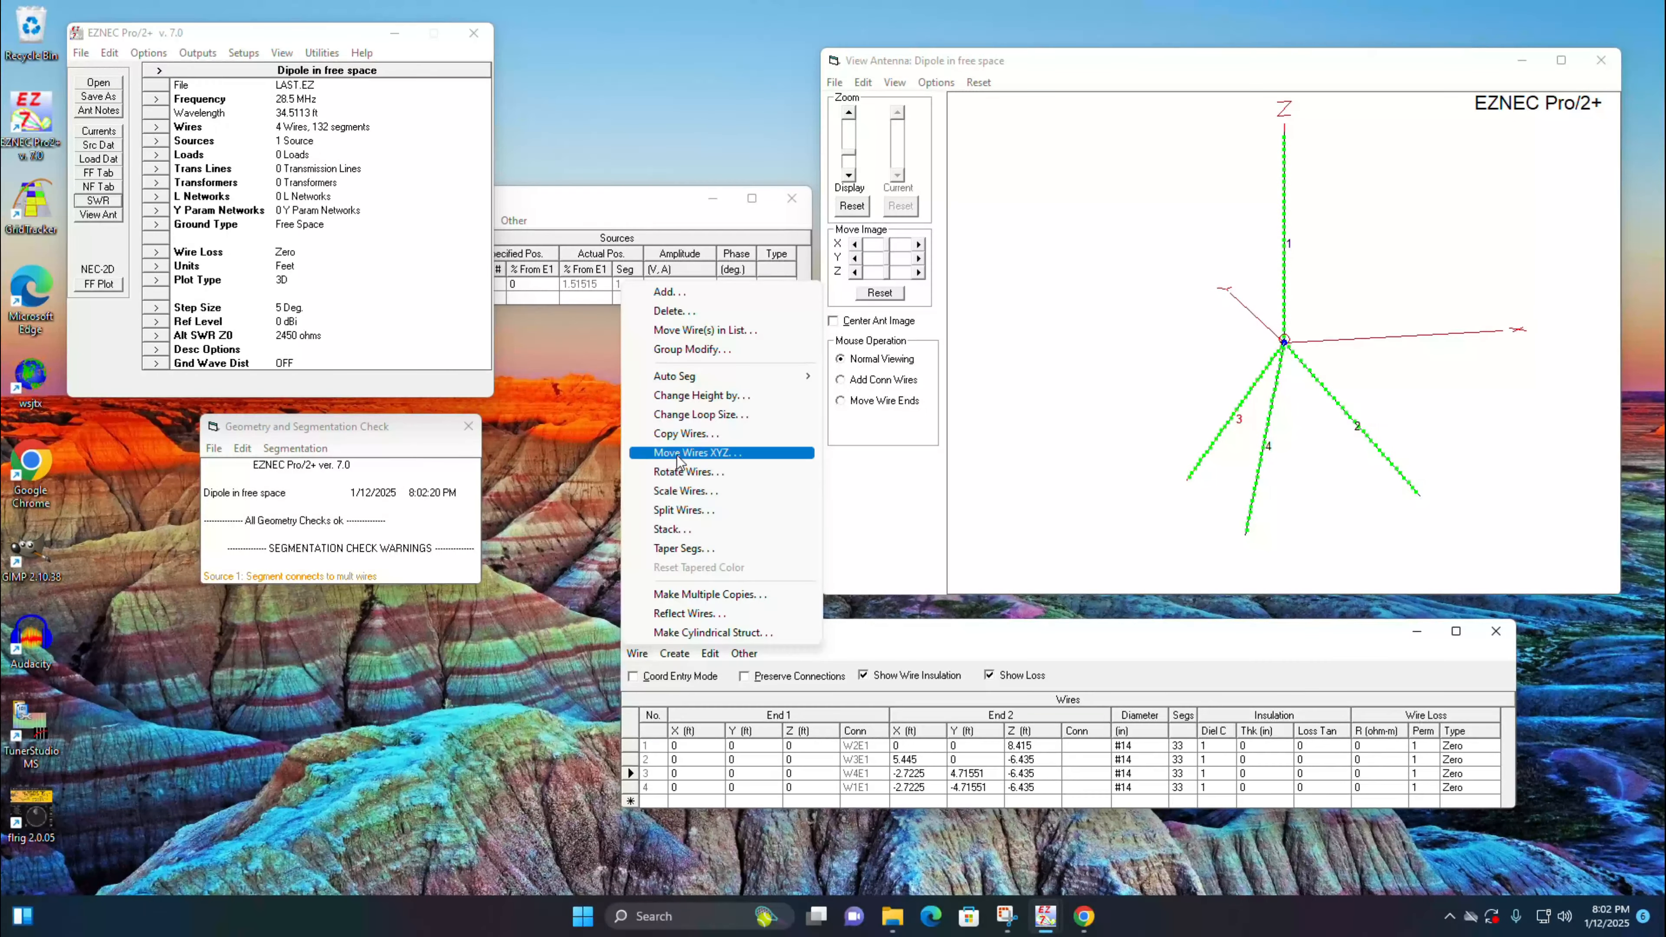
left_click(682, 493)
type(".99")
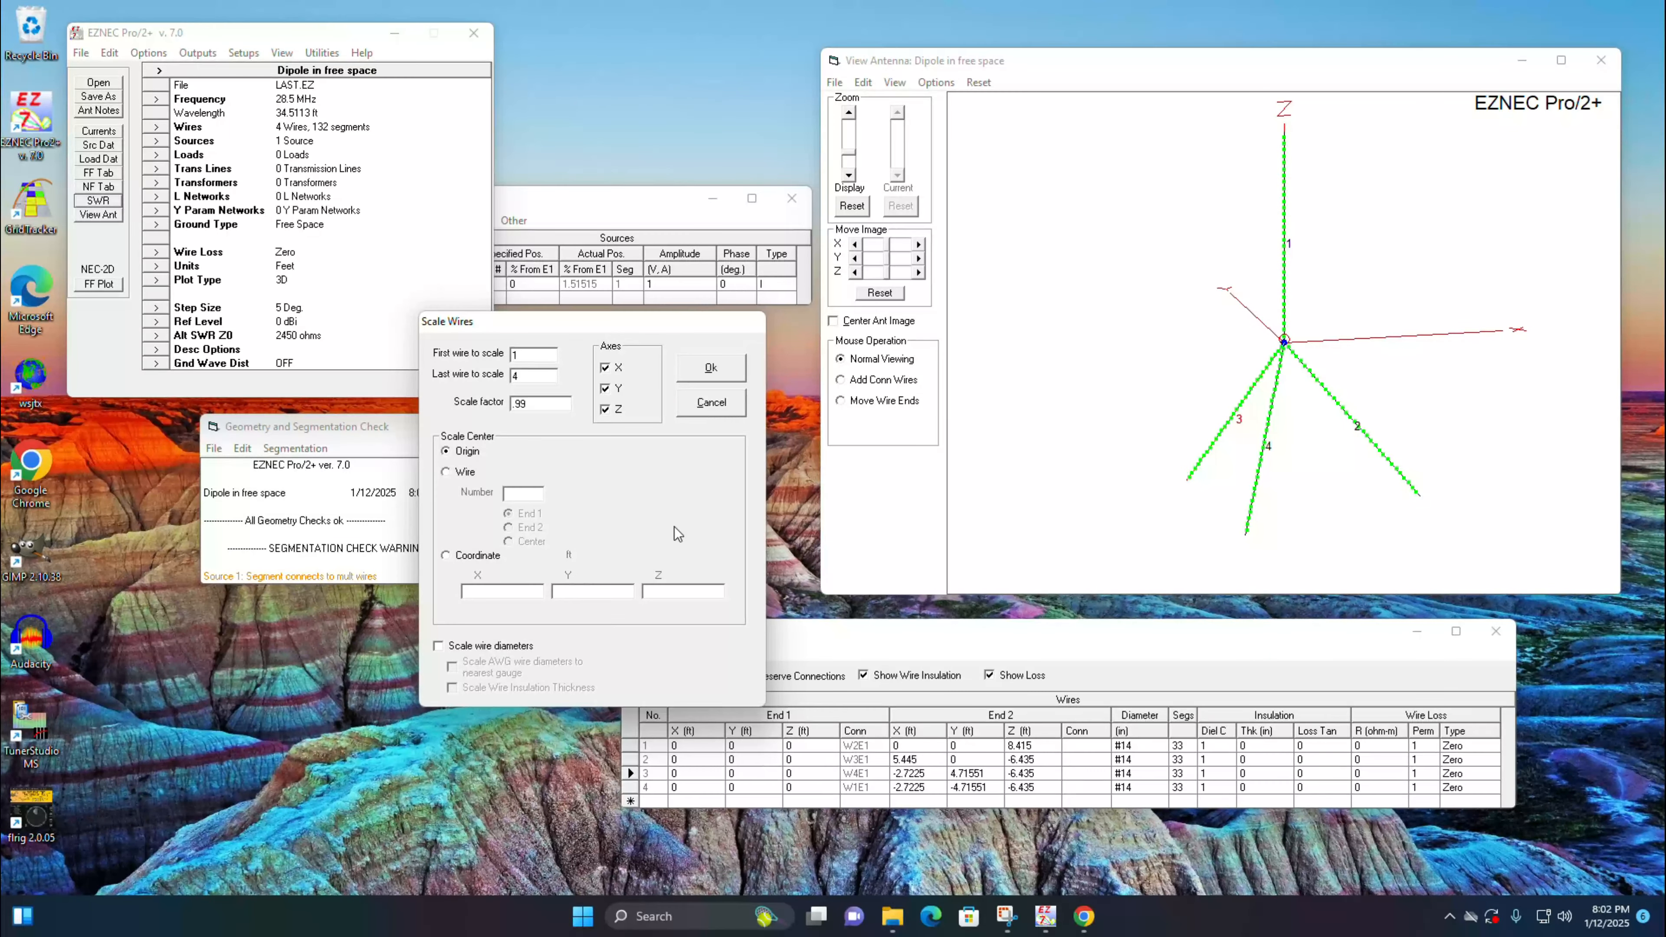
key("Return")
Step: Repeat the 28 to 30 MHz SWR sweep, read the SWR at 28.3 MHz, and close the plot
left_click(103, 201)
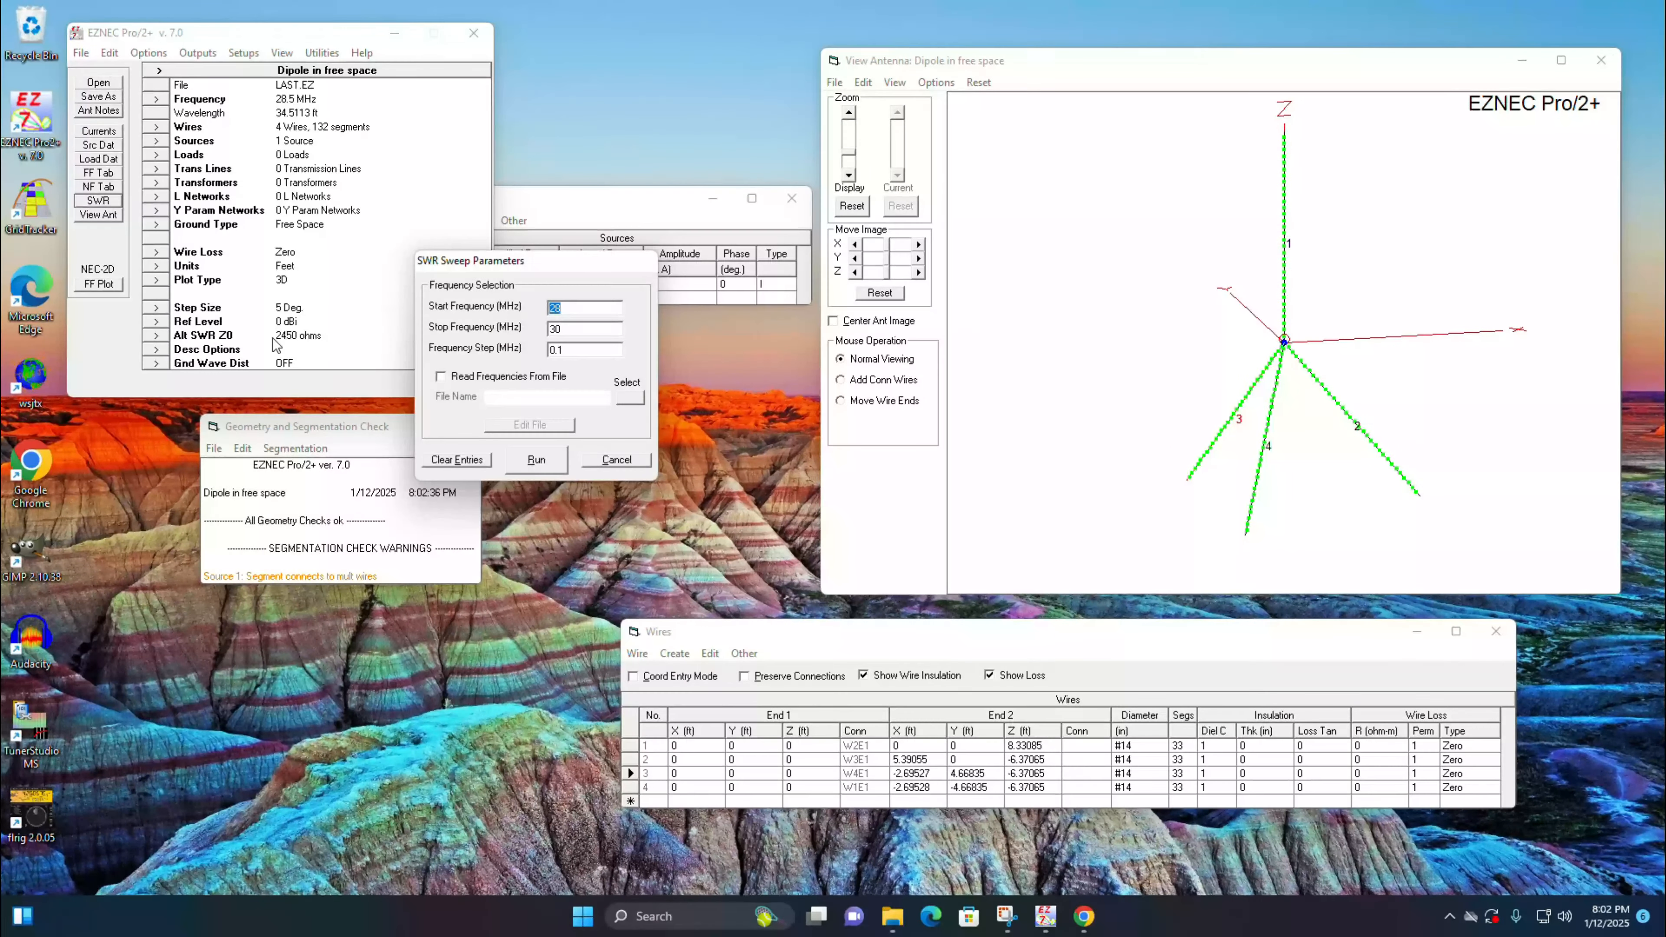
left_click(537, 453)
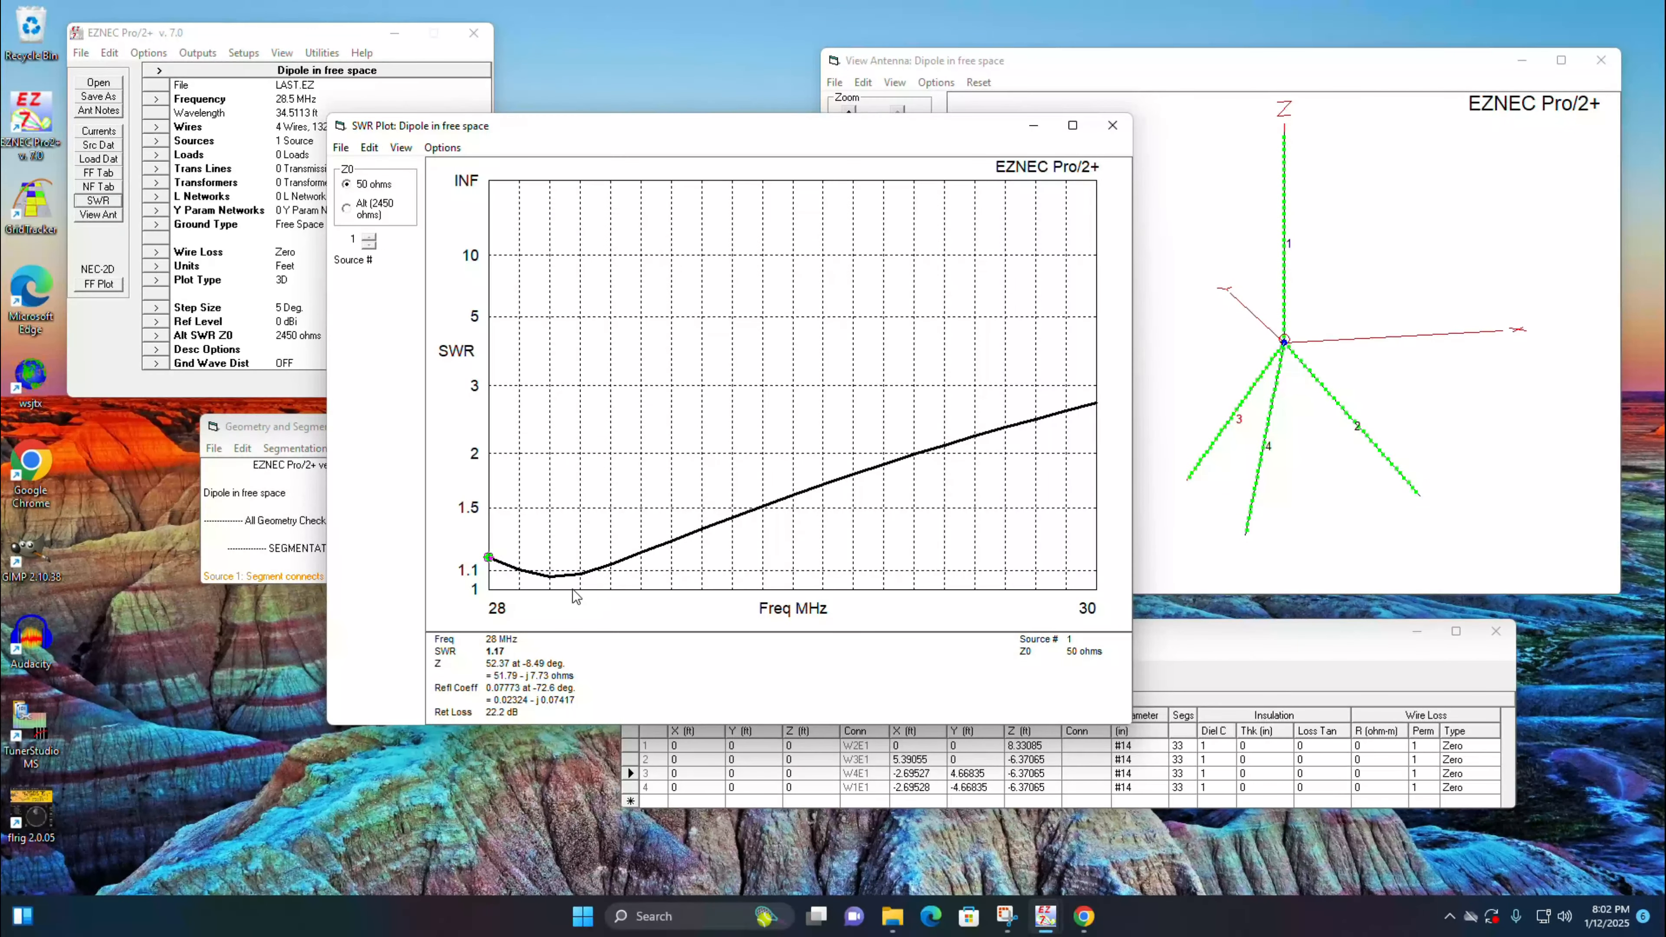
left_click(580, 578)
left_click(579, 577)
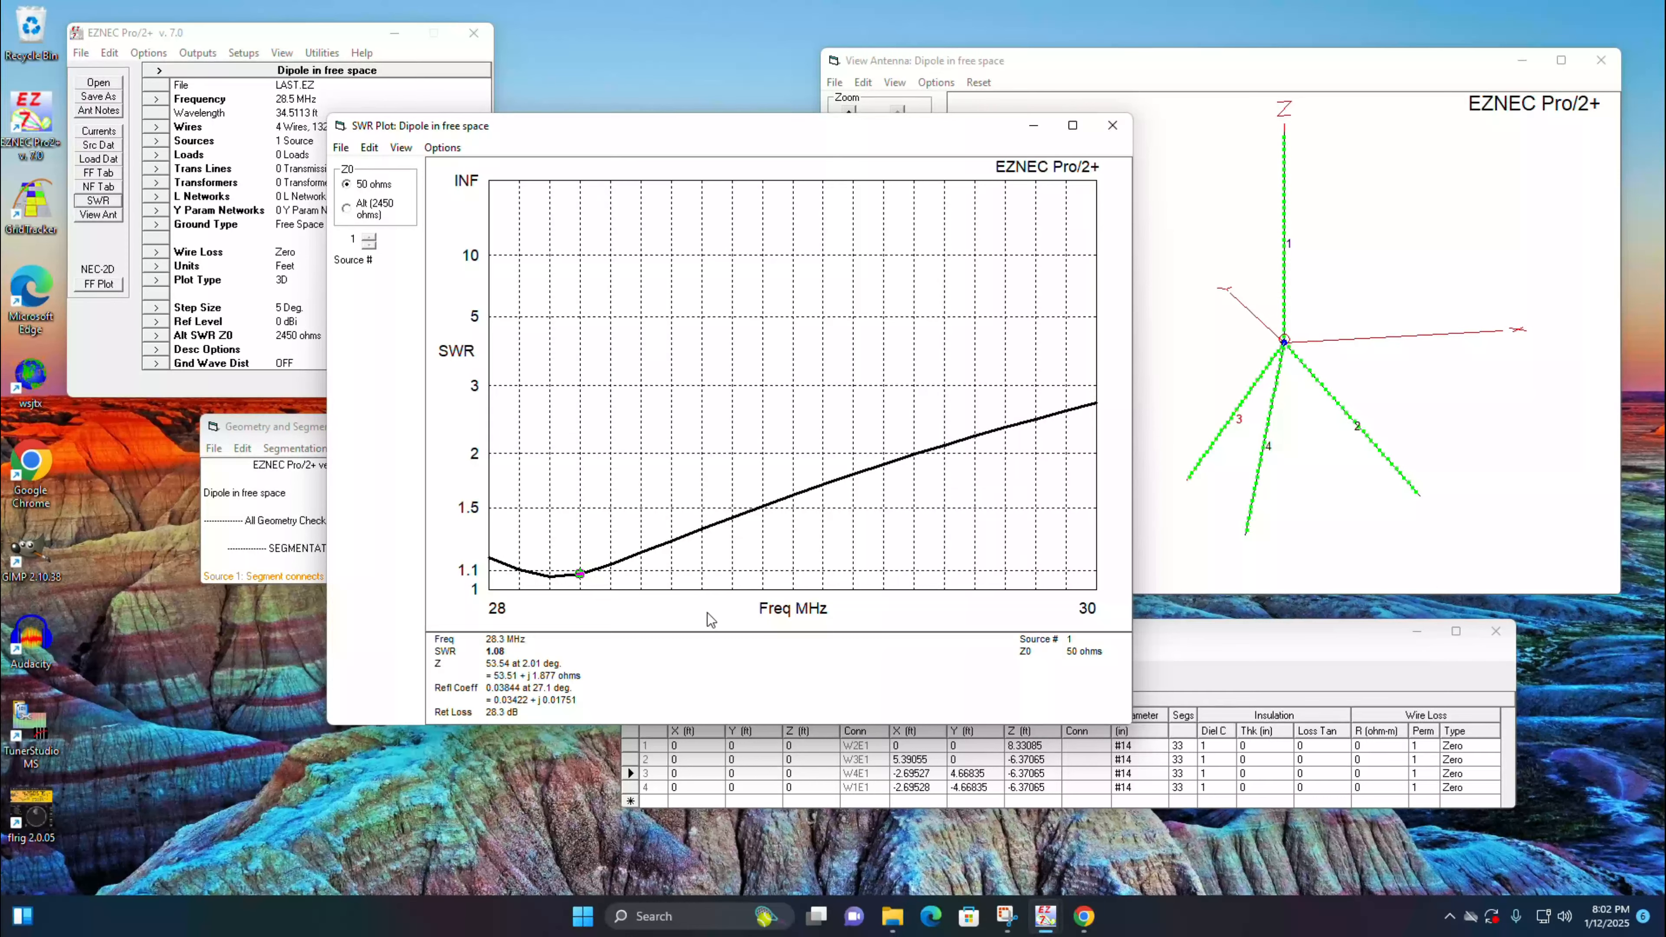
left_click(1113, 126)
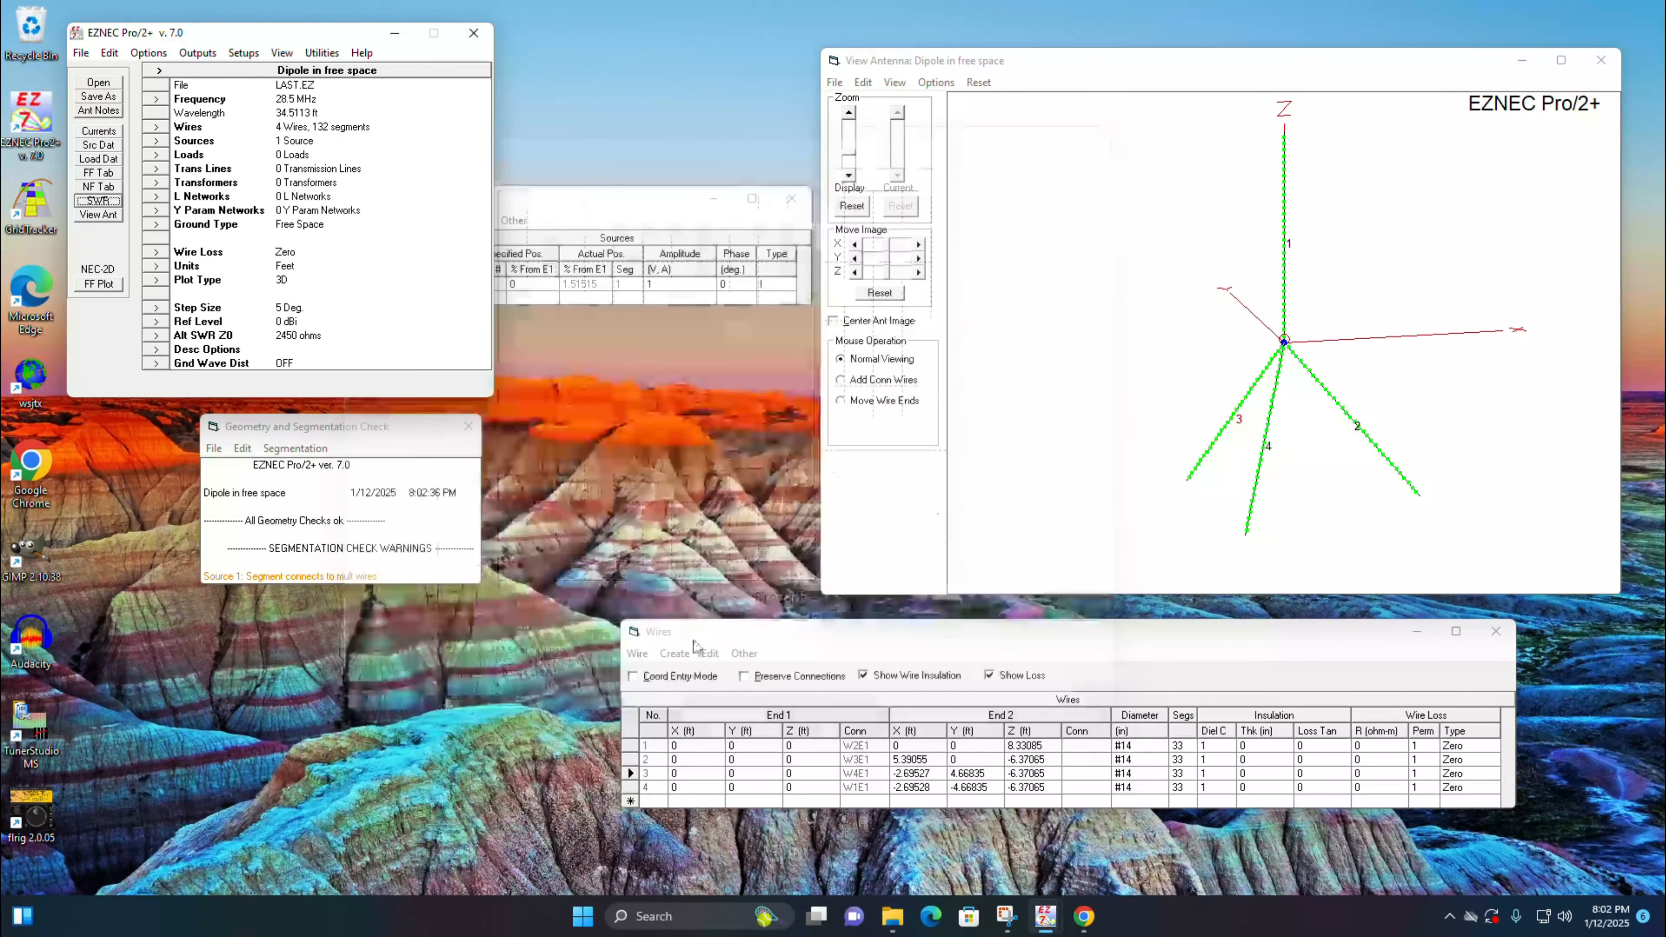
Step: Scale all four wires by a factor of 0.99 a third time
left_click(637, 653)
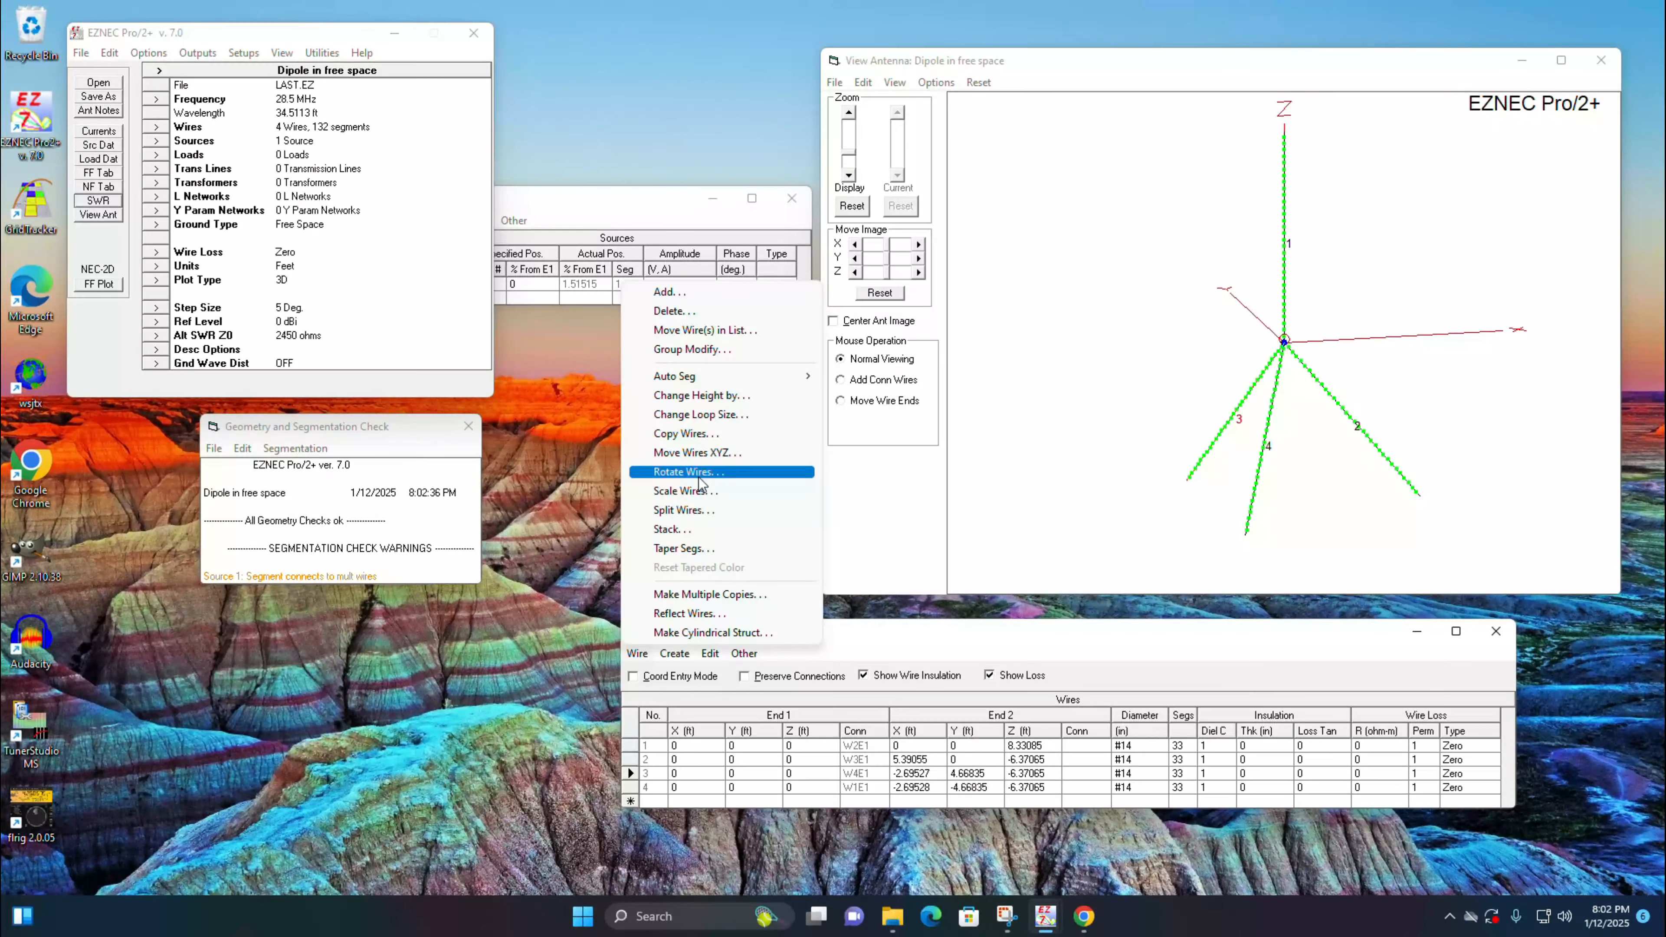
left_click(699, 492)
type(".99")
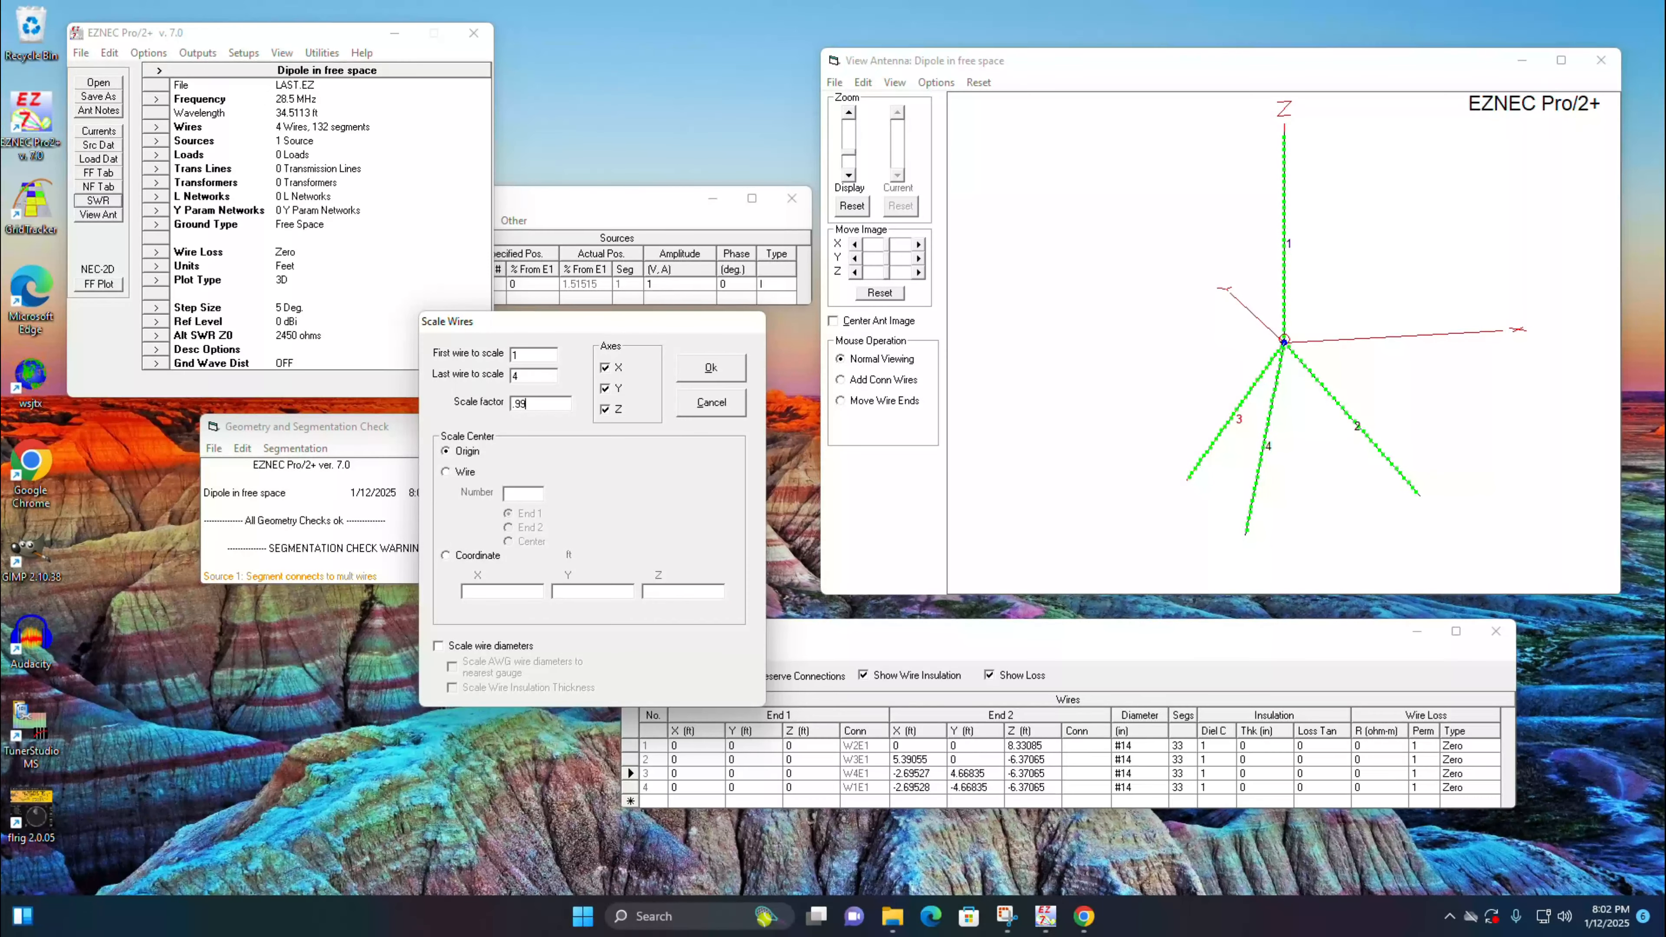
key("Return")
Step: Run the 28 to 30 MHz SWR sweep again, read the SWR at 28.5 MHz, and close the plot
left_click(98, 200)
left_click(536, 459)
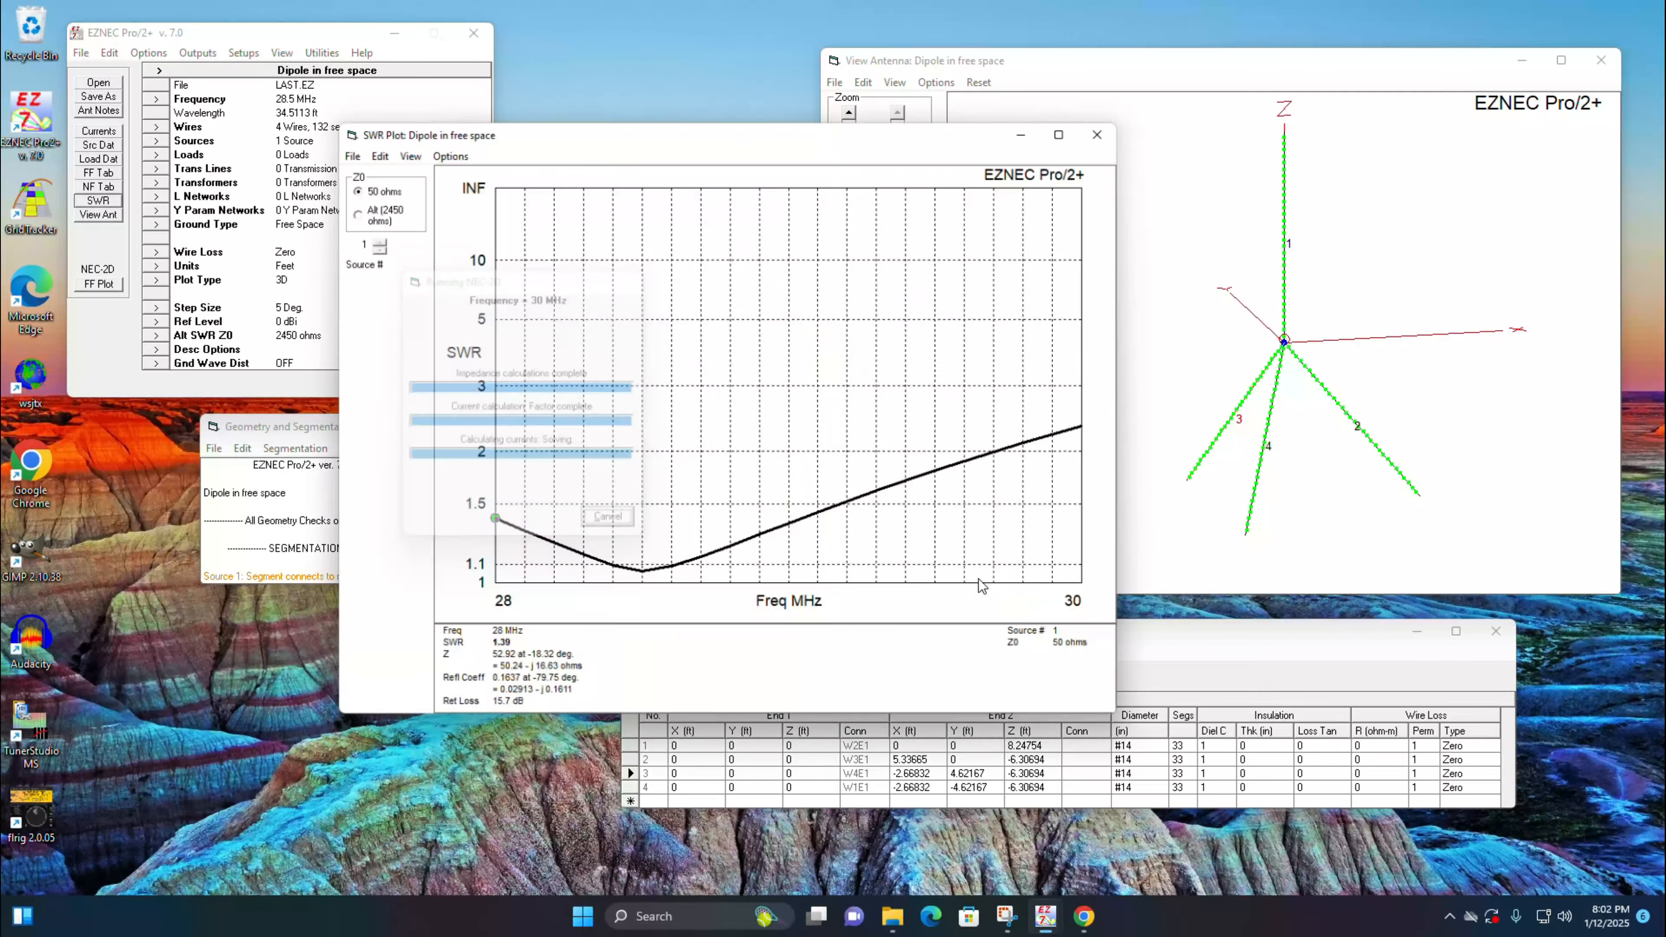
left_click(643, 579)
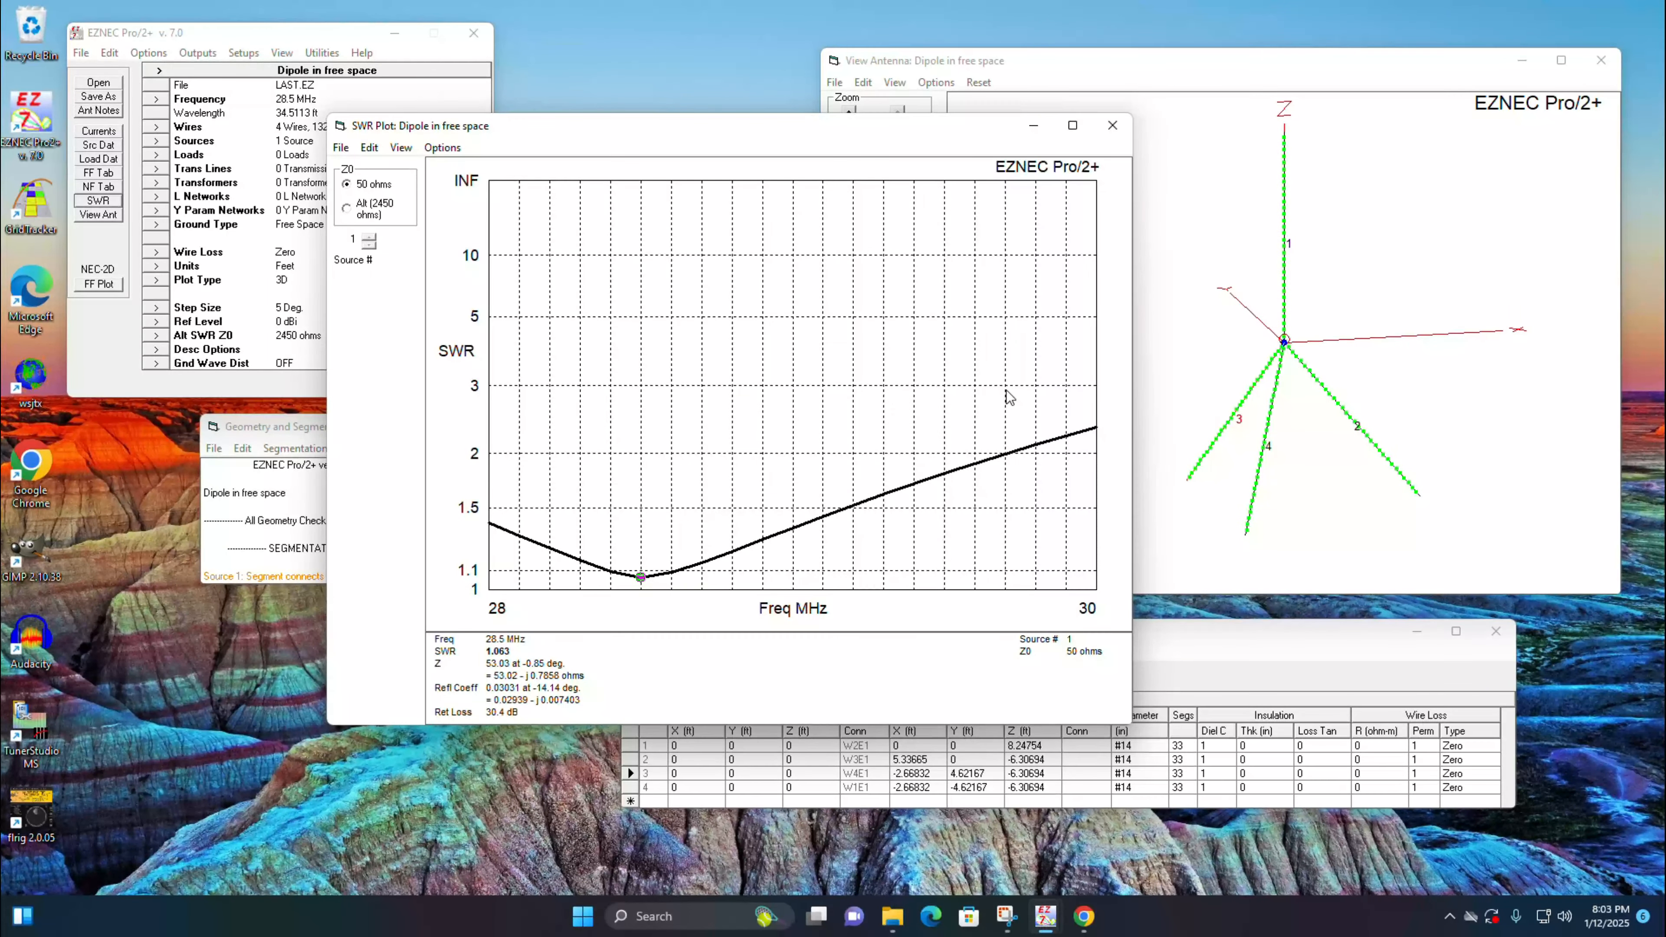
left_click(1114, 125)
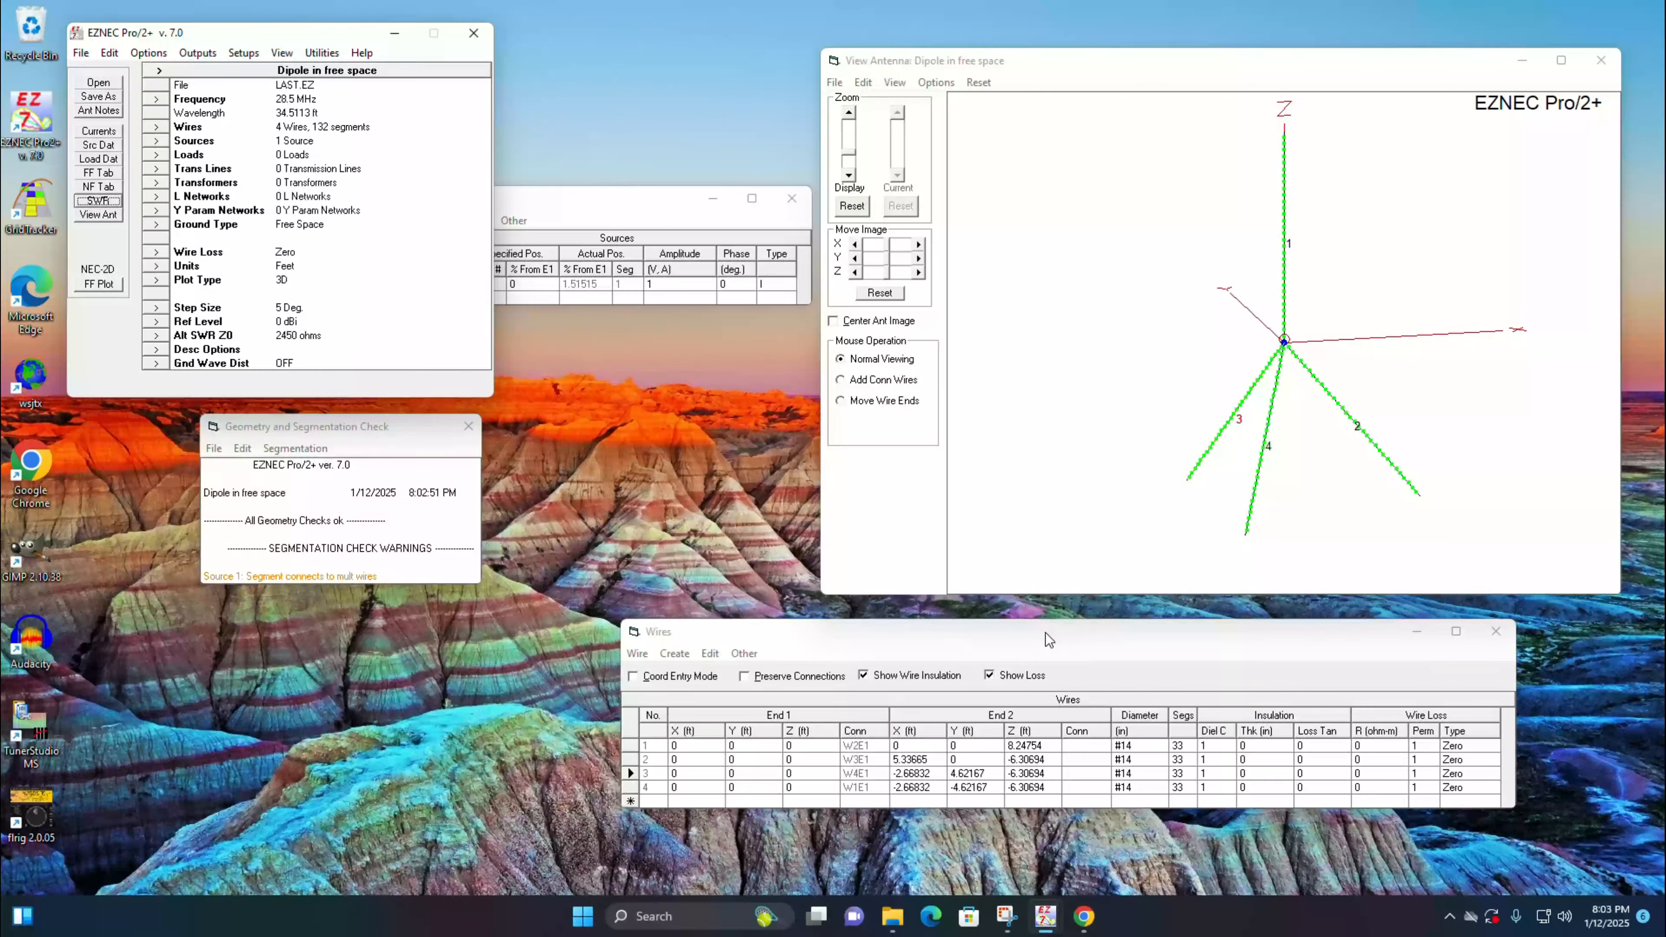
Step: Round the vertical wire's End 2 Z coordinate to 8.25 ft
left_click(1048, 747)
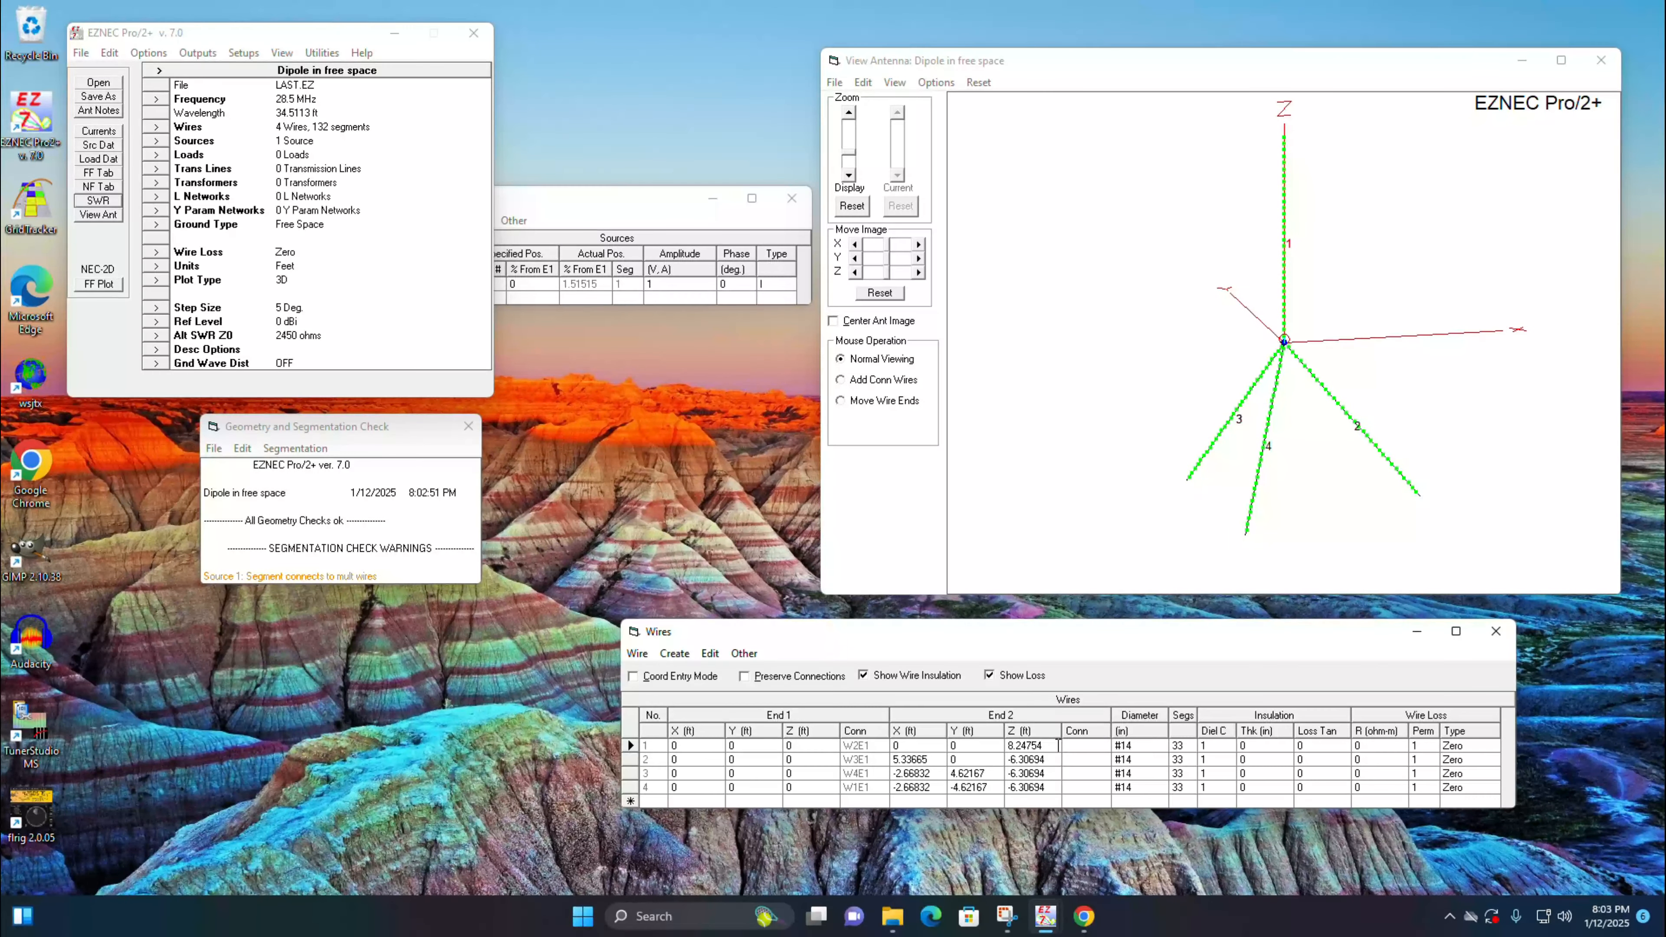
key("BackSpace")
key("BackSpace")
left_click(934, 759)
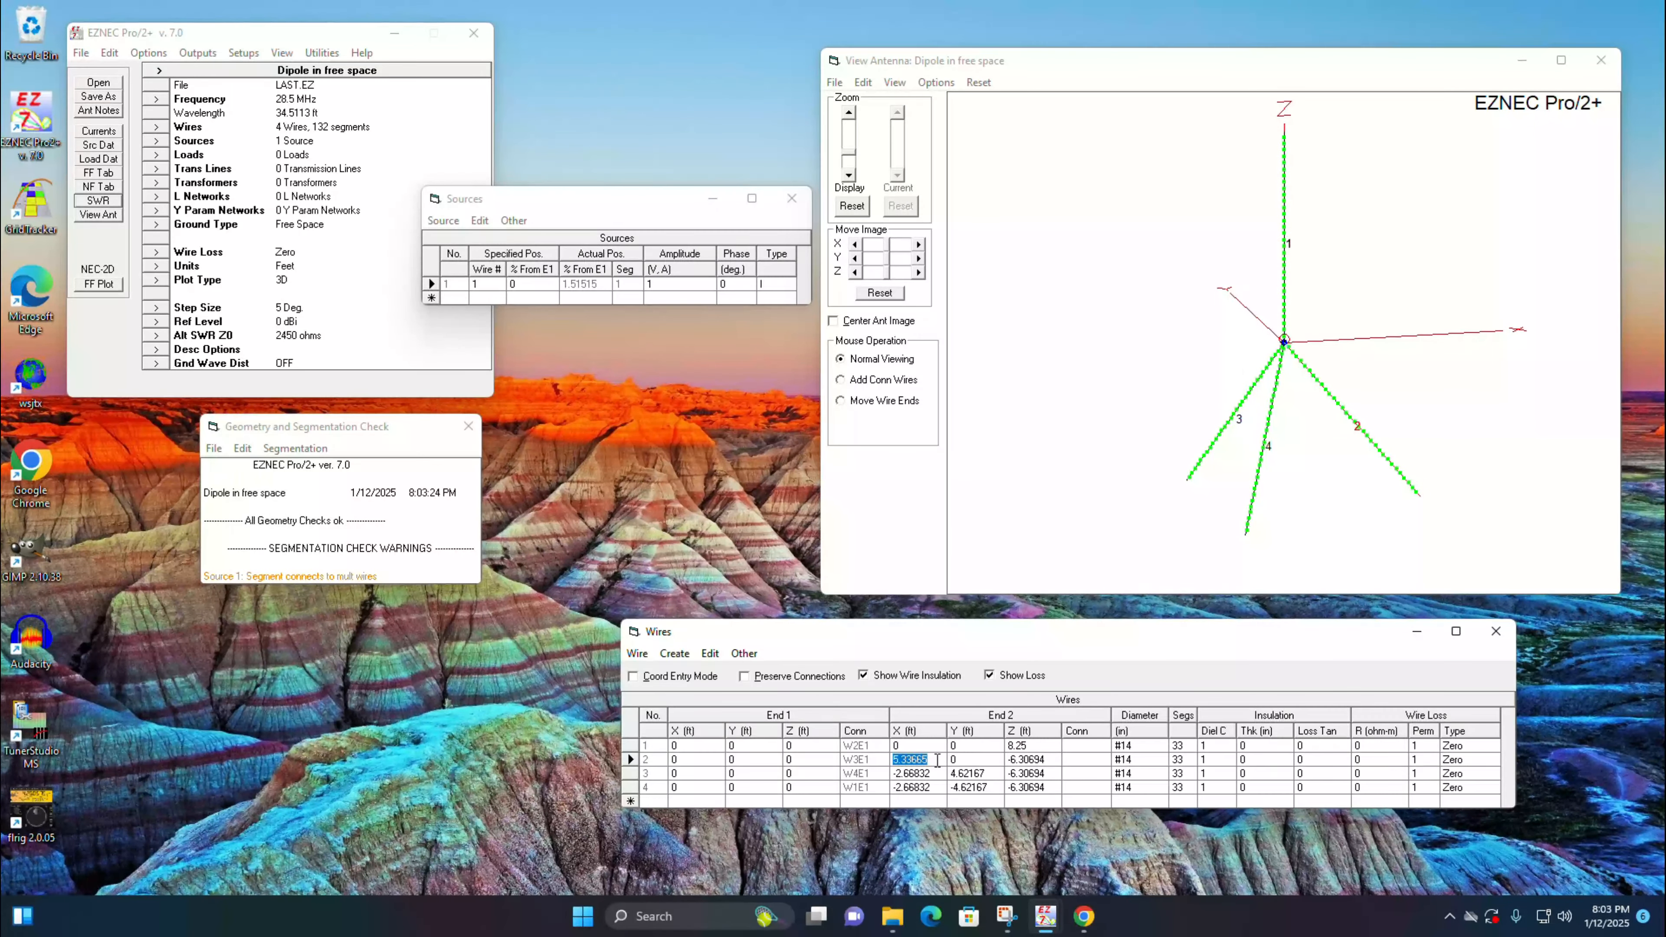
Step: Round wire 2's End 2 X coordinate to 5.34 ft and the End 2 Z coordinates of wires 2, 3 and 4 to -6.3 ft
left_click(937, 760)
key("BackSpace")
left_click(1056, 759)
left_click(1058, 759)
key("BackSpace")
key("BackSpace")
left_click(1052, 773)
left_click(1053, 773)
key("BackSpace")
key("BackSpace")
key("BackSpace")
left_click(1056, 787)
left_click(1056, 787)
key("BackSpace")
key("BackSpace")
key("BackSpace")
Step: Round the End 2 X coordinates of wires 3 and 4 to -2.67 ft
left_click(919, 774)
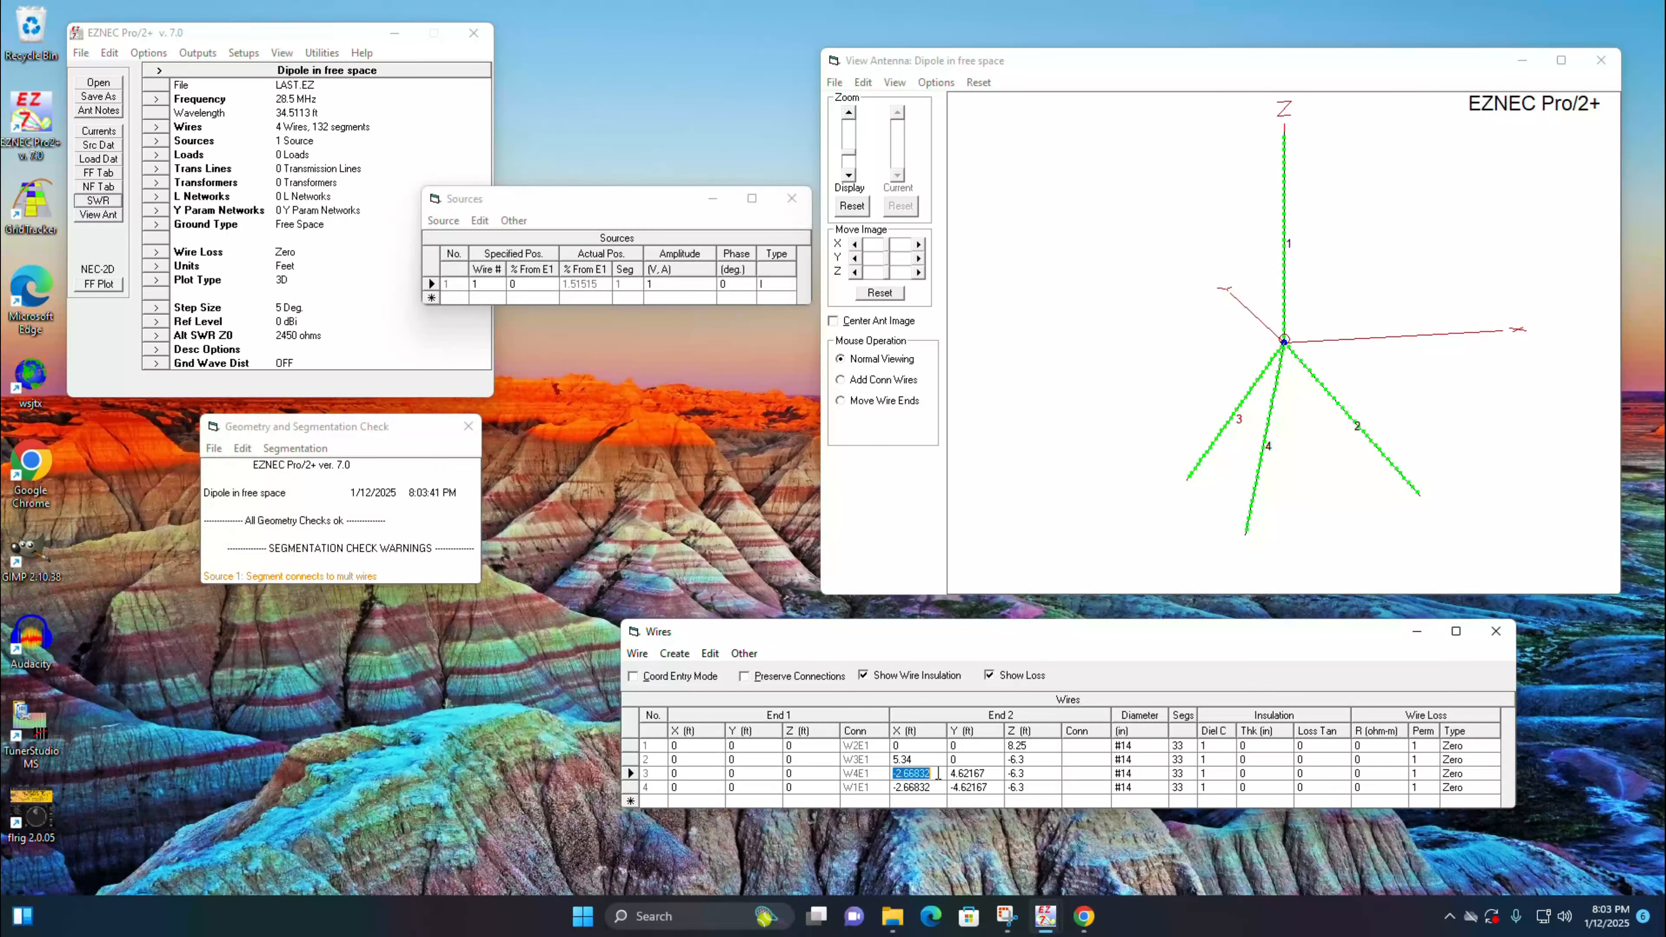
left_click(938, 774)
key("BackSpace")
key("BackSpace")
key("BackSpace")
type("7")
key("Return")
key("BackSpace")
key("BackSpace")
key("BackSpace")
type("7")
Step: Round the End 2 Y coordinates to 4.62 ft for wire 3 and -4.62 ft for wire 4
left_click(995, 773)
left_click(999, 775)
key("BackSpace")
key("BackSpace")
left_click(999, 787)
left_click(1000, 787)
key("BackSpace")
key("BackSpace")
left_click(997, 771)
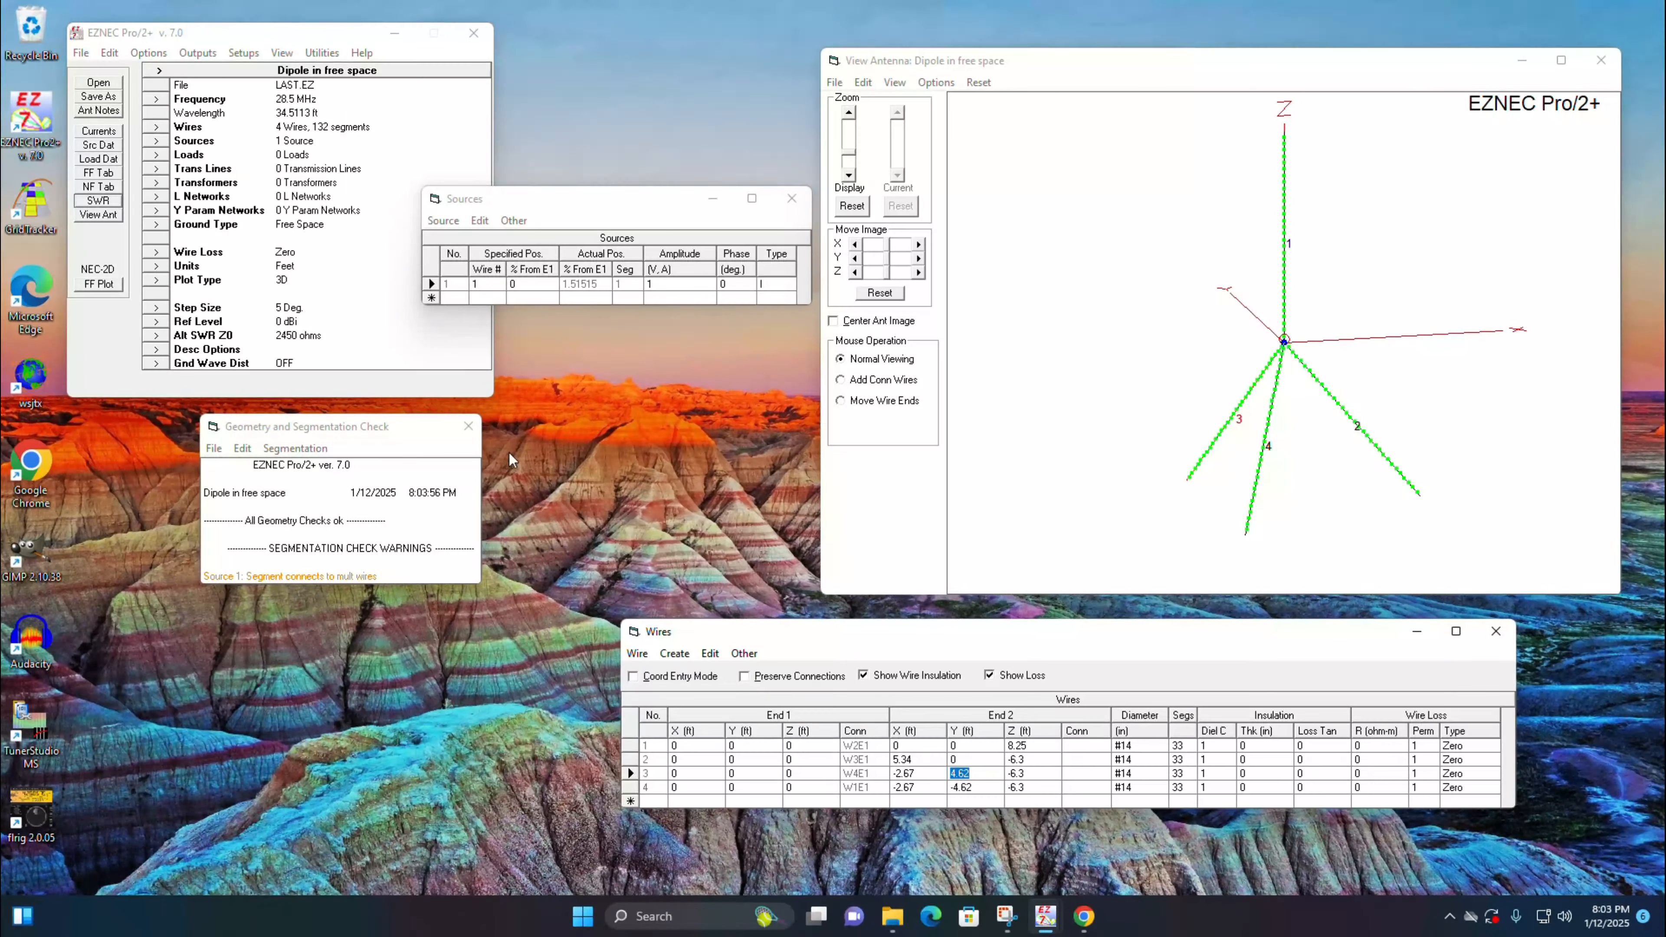
Step: Rerun the 28 to 30 MHz SWR sweep with the rounded wires, read the SWR at 28.5 MHz, and close the plot
left_click(109, 204)
left_click(538, 460)
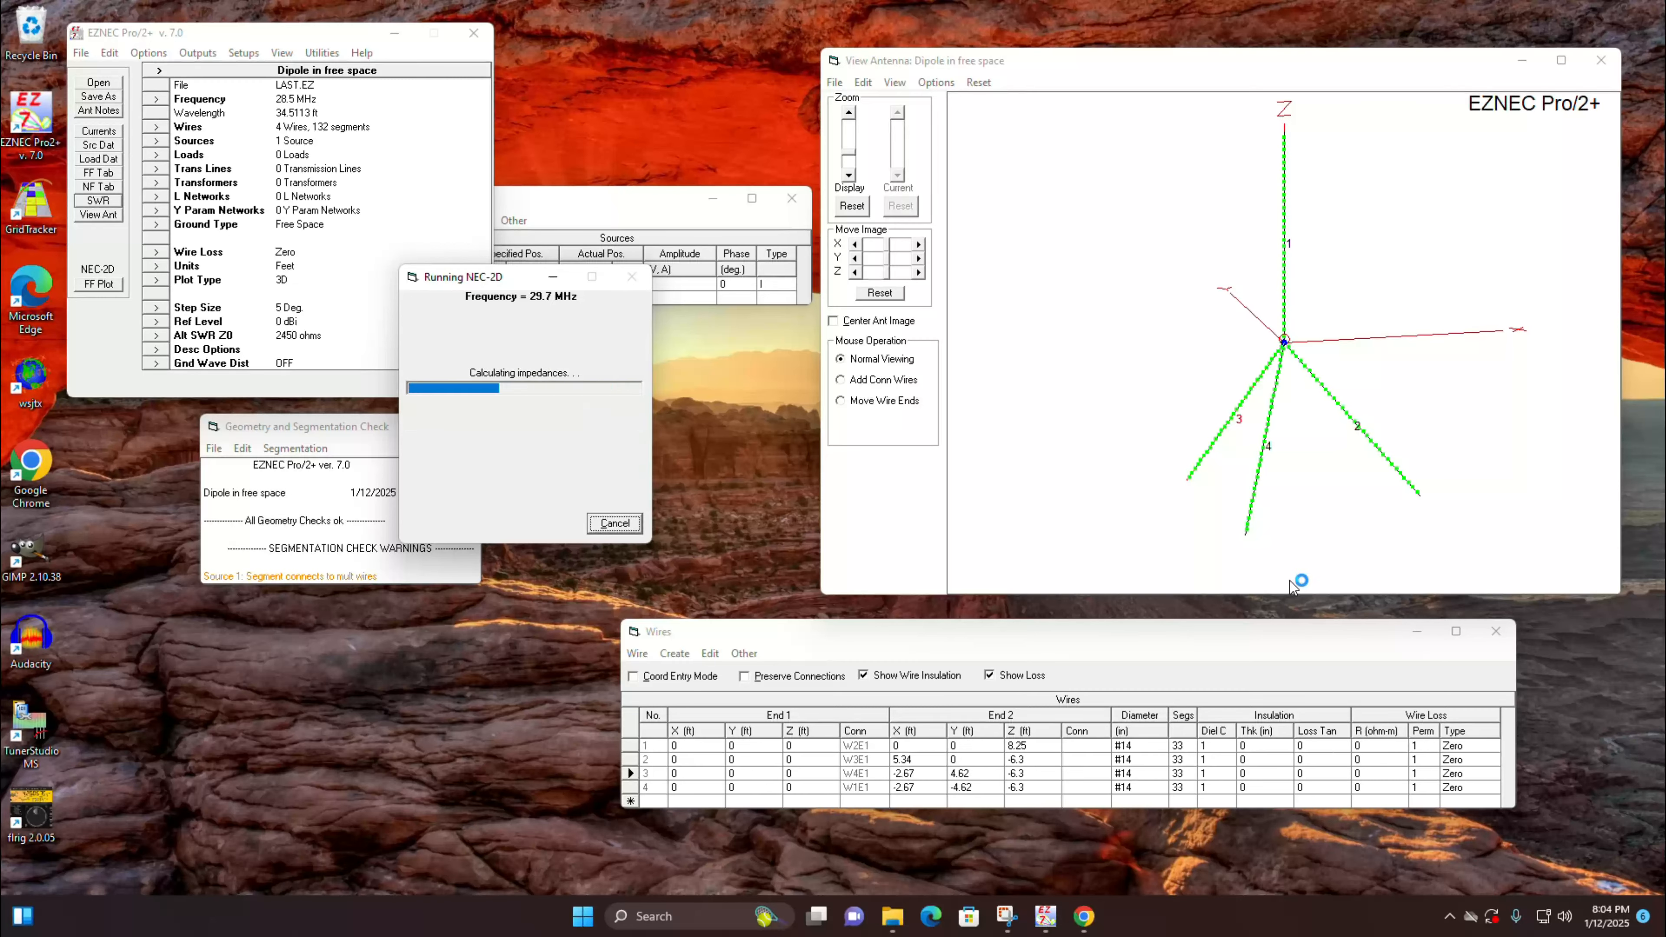
left_click(640, 580)
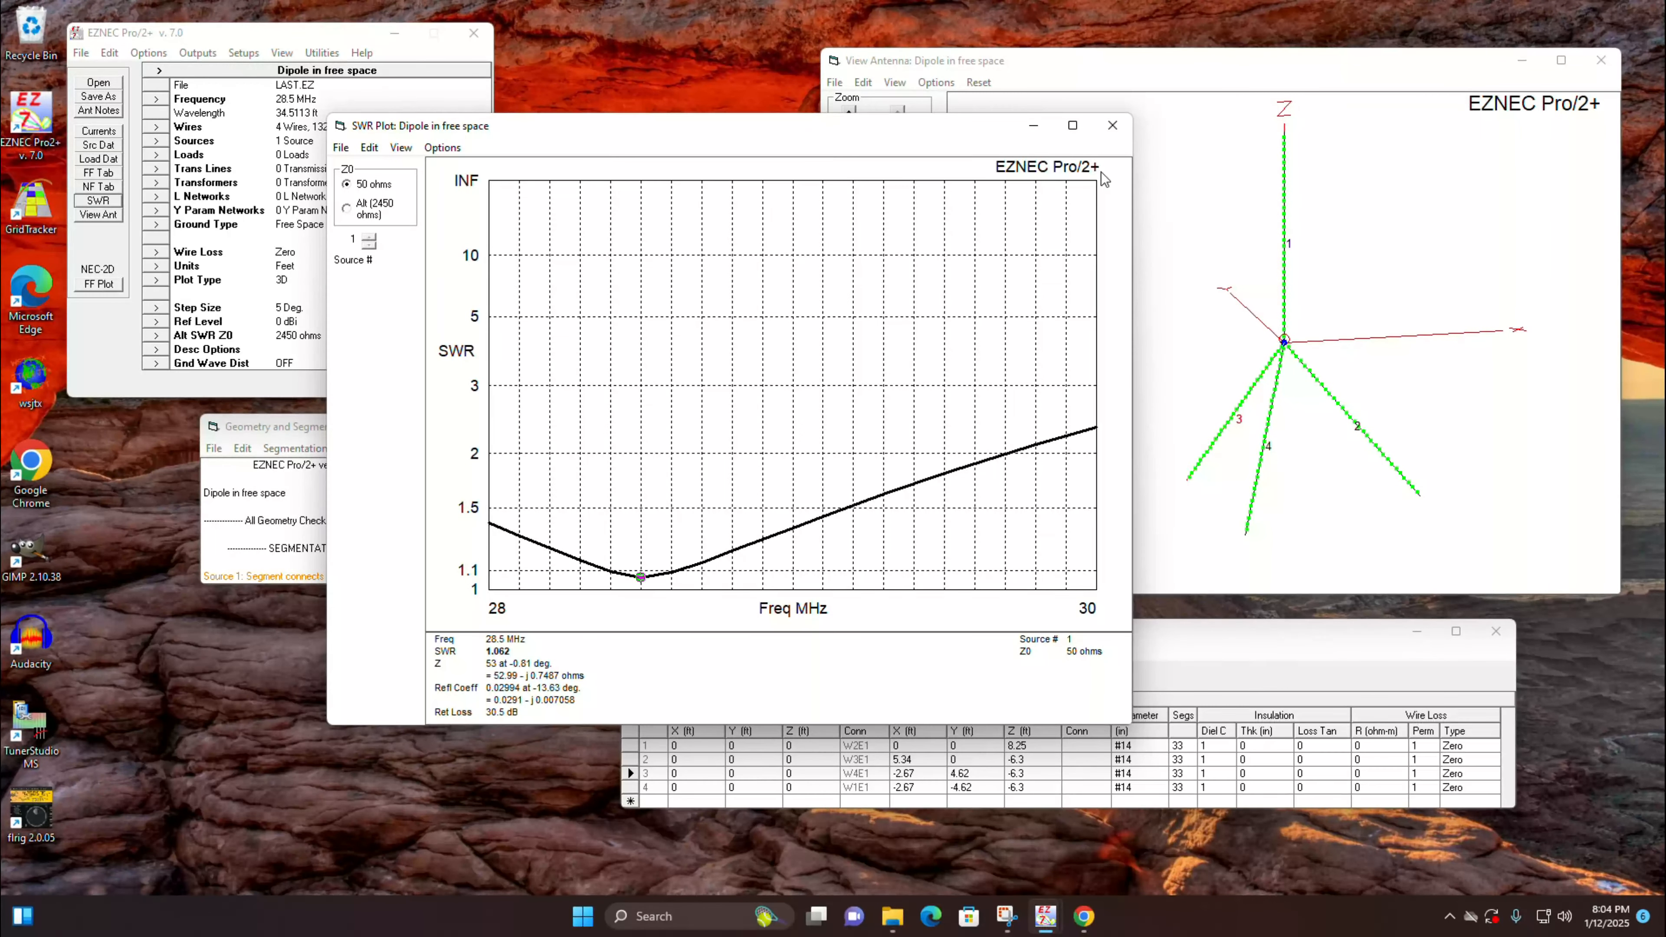
left_click(1115, 127)
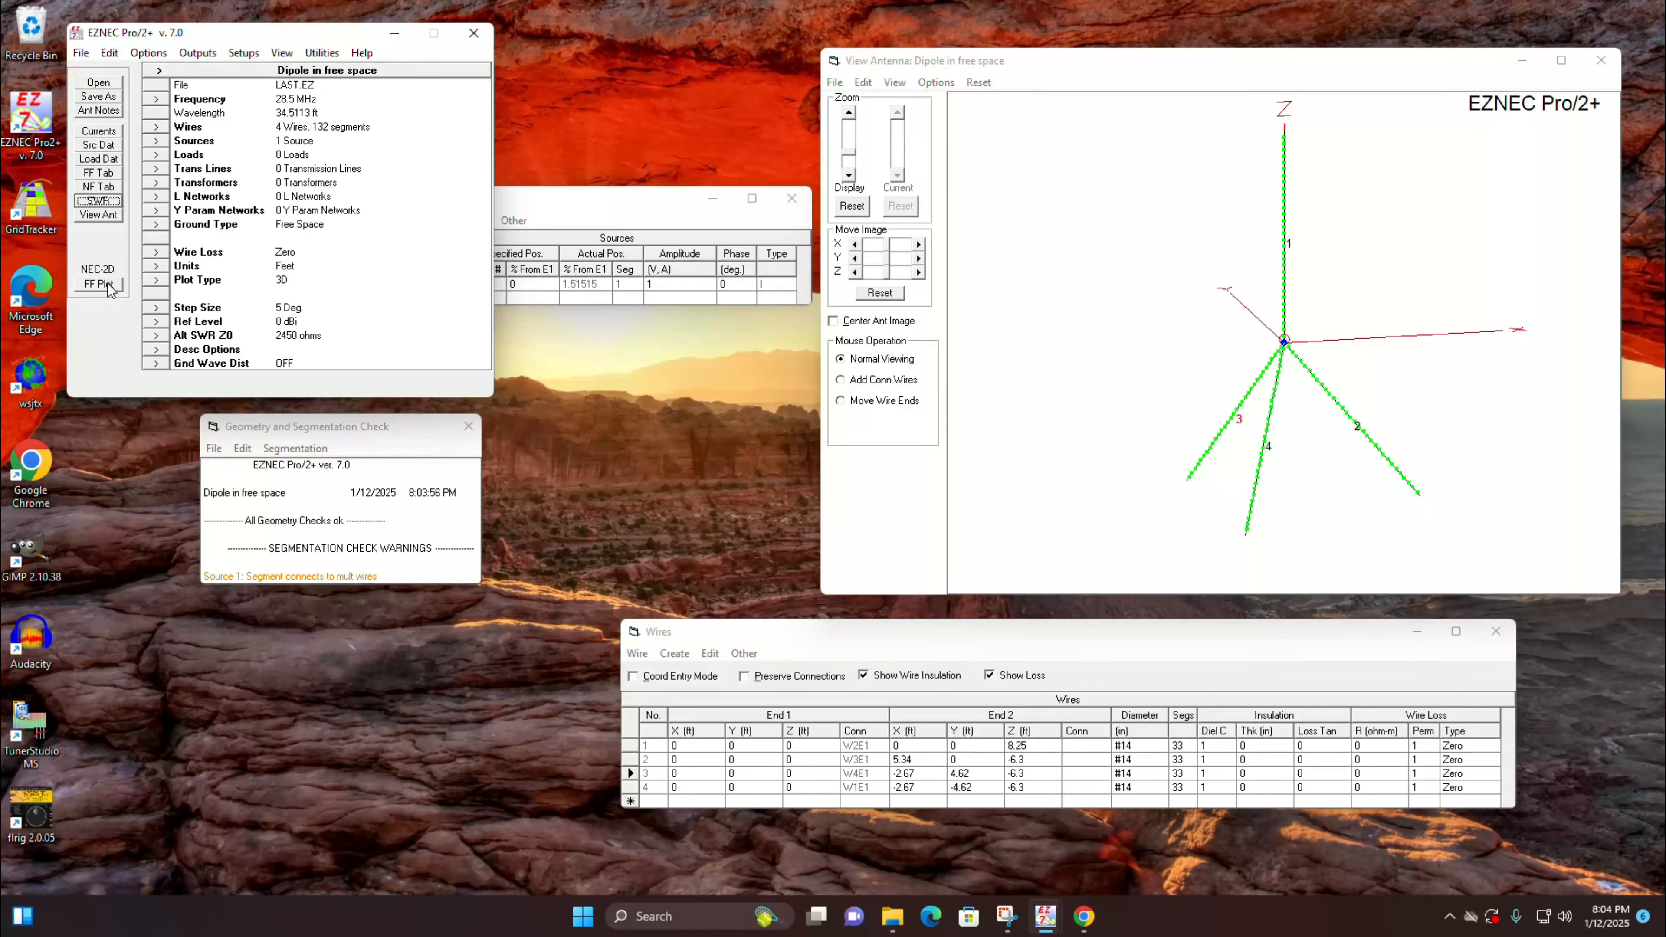
Step: View the antenna's free-space 3D far-field pattern from a rotated angle and close the plot
mouse_move(764, 338)
left_mouse_down()
mouse_move(774, 407)
mouse_move(726, 344)
mouse_move(747, 328)
mouse_move(748, 364)
left_mouse_up()
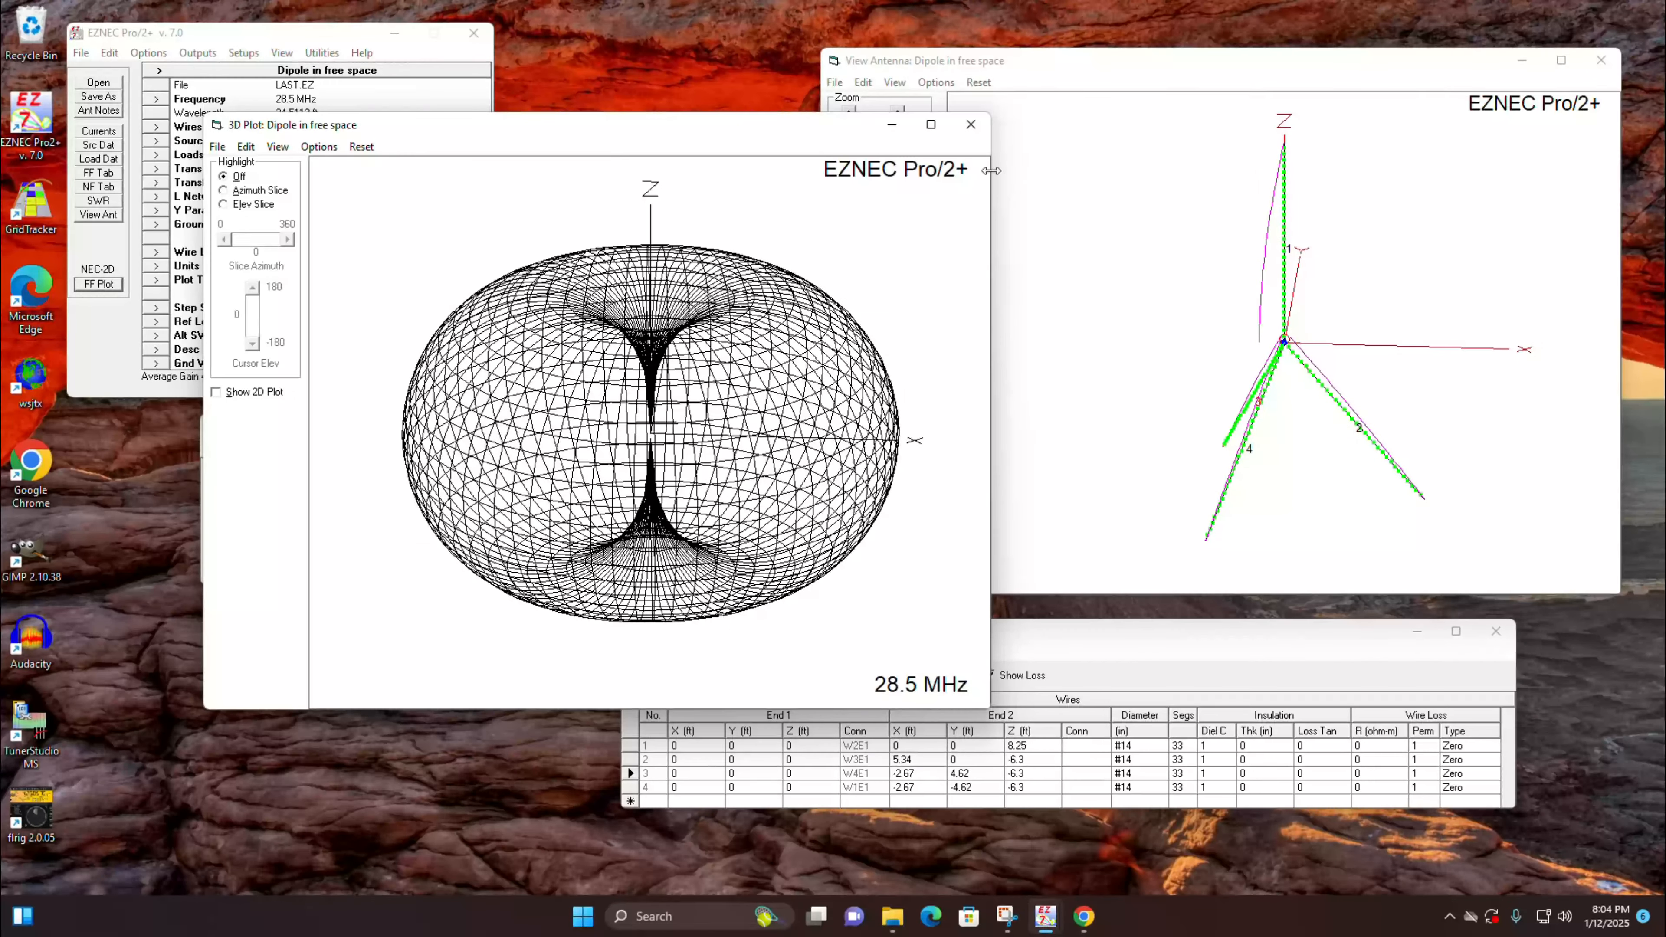
left_click(971, 124)
Step: Raise wires 1 to 4 by 17 ft
left_click(639, 654)
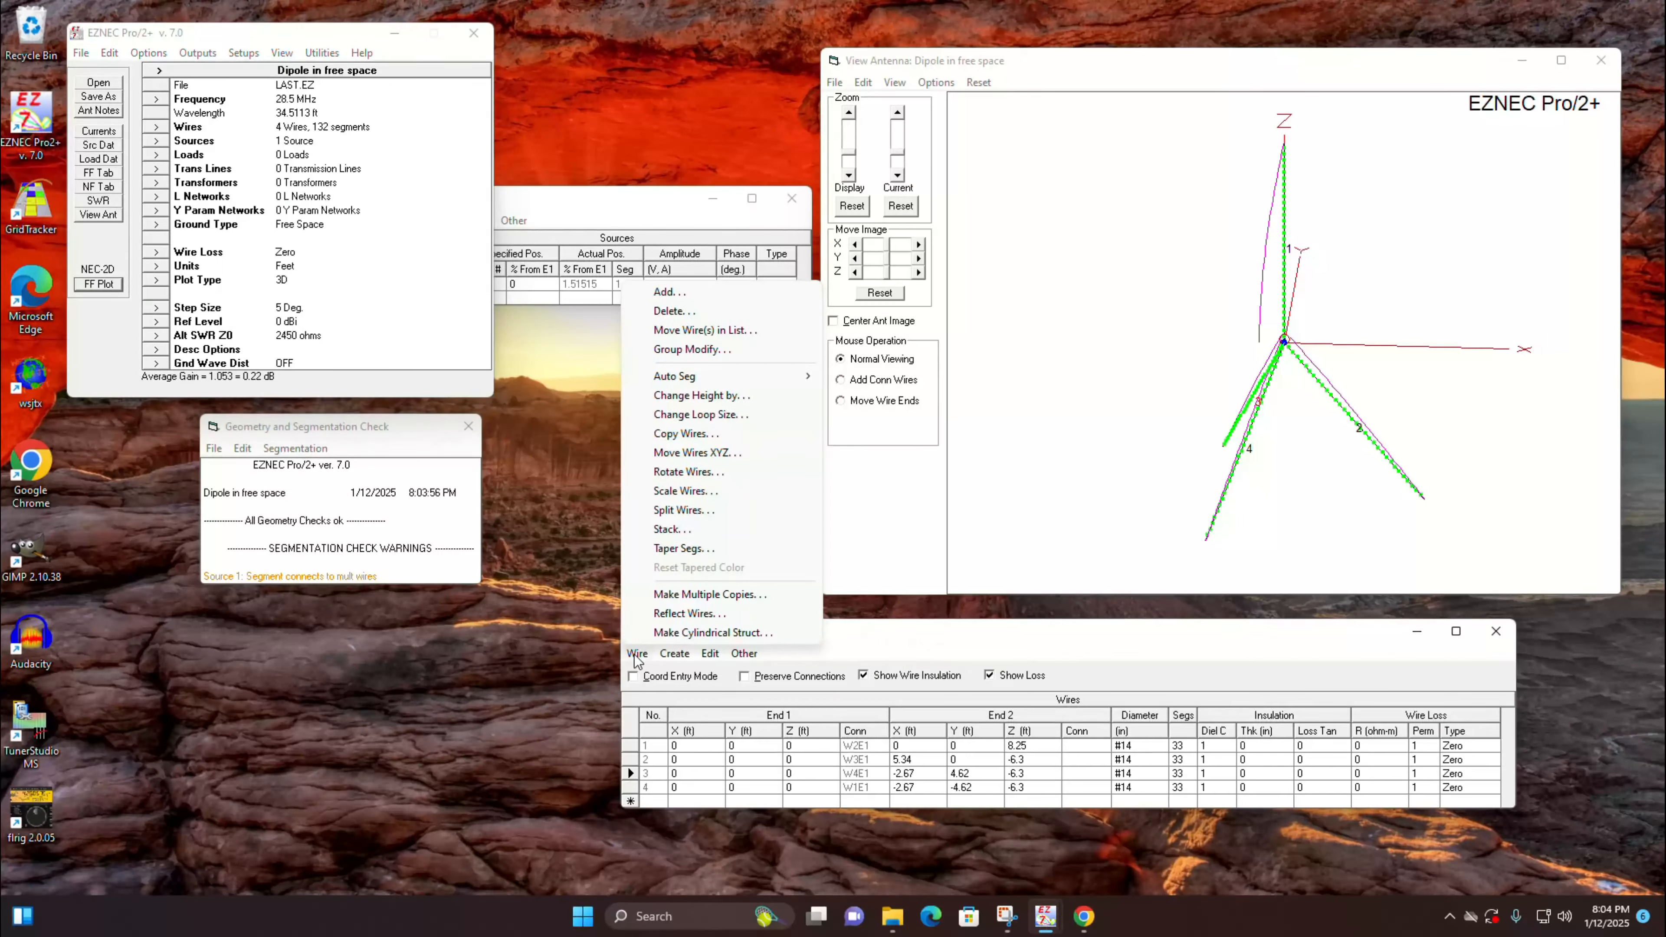
left_click(731, 396)
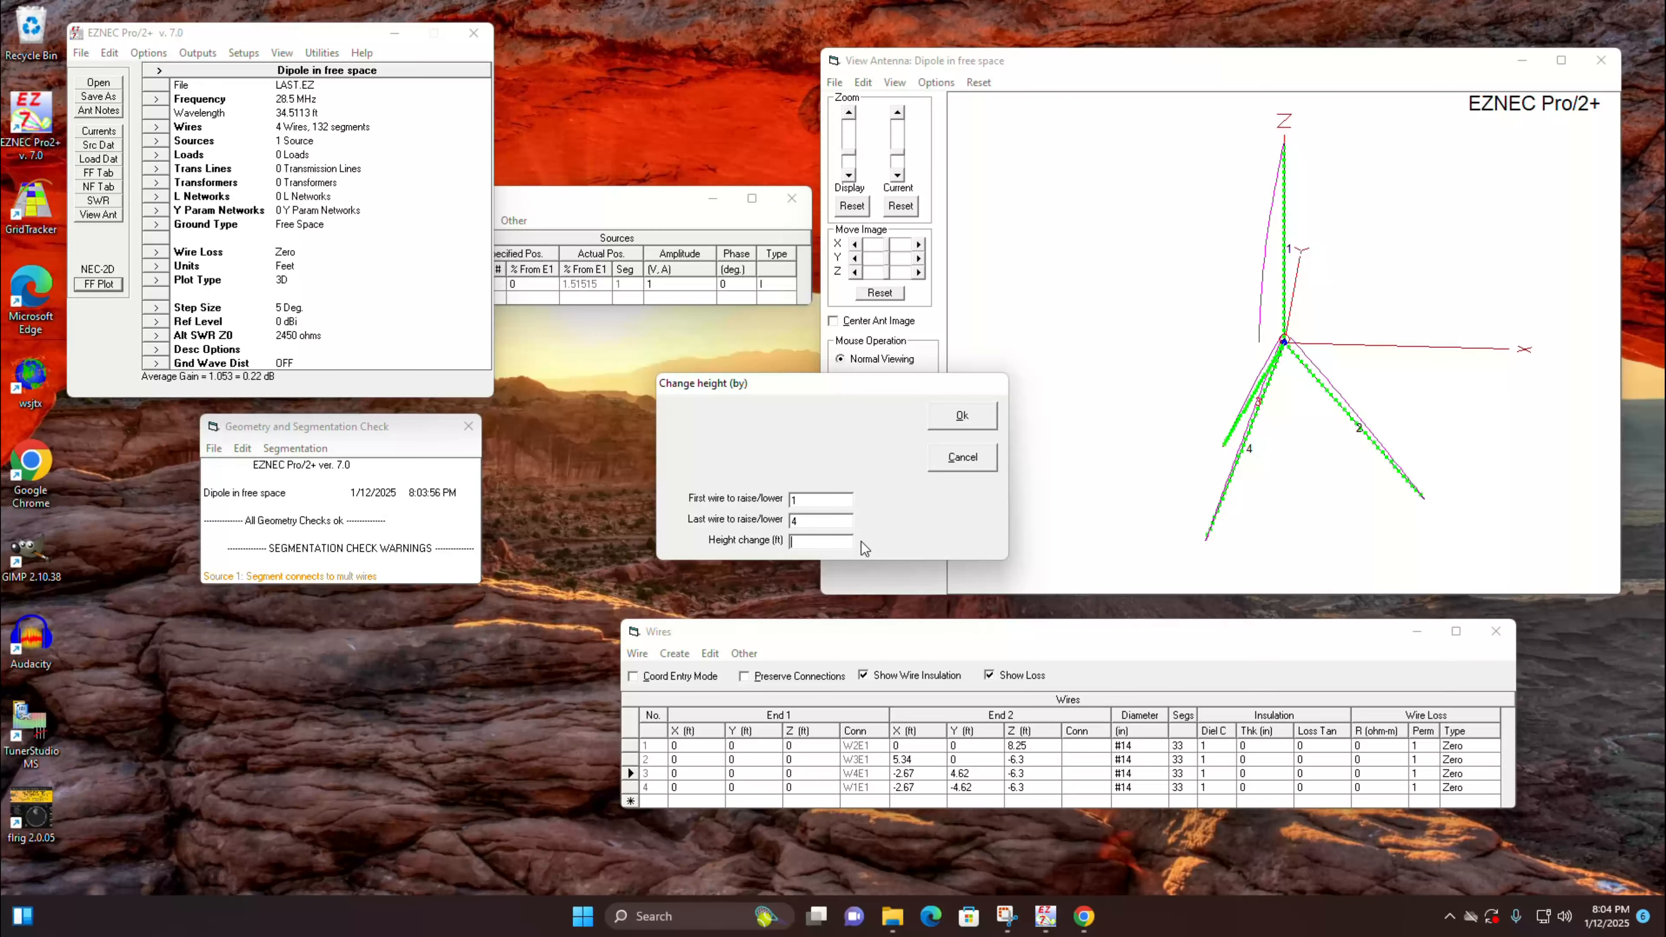
type("17")
key("Return")
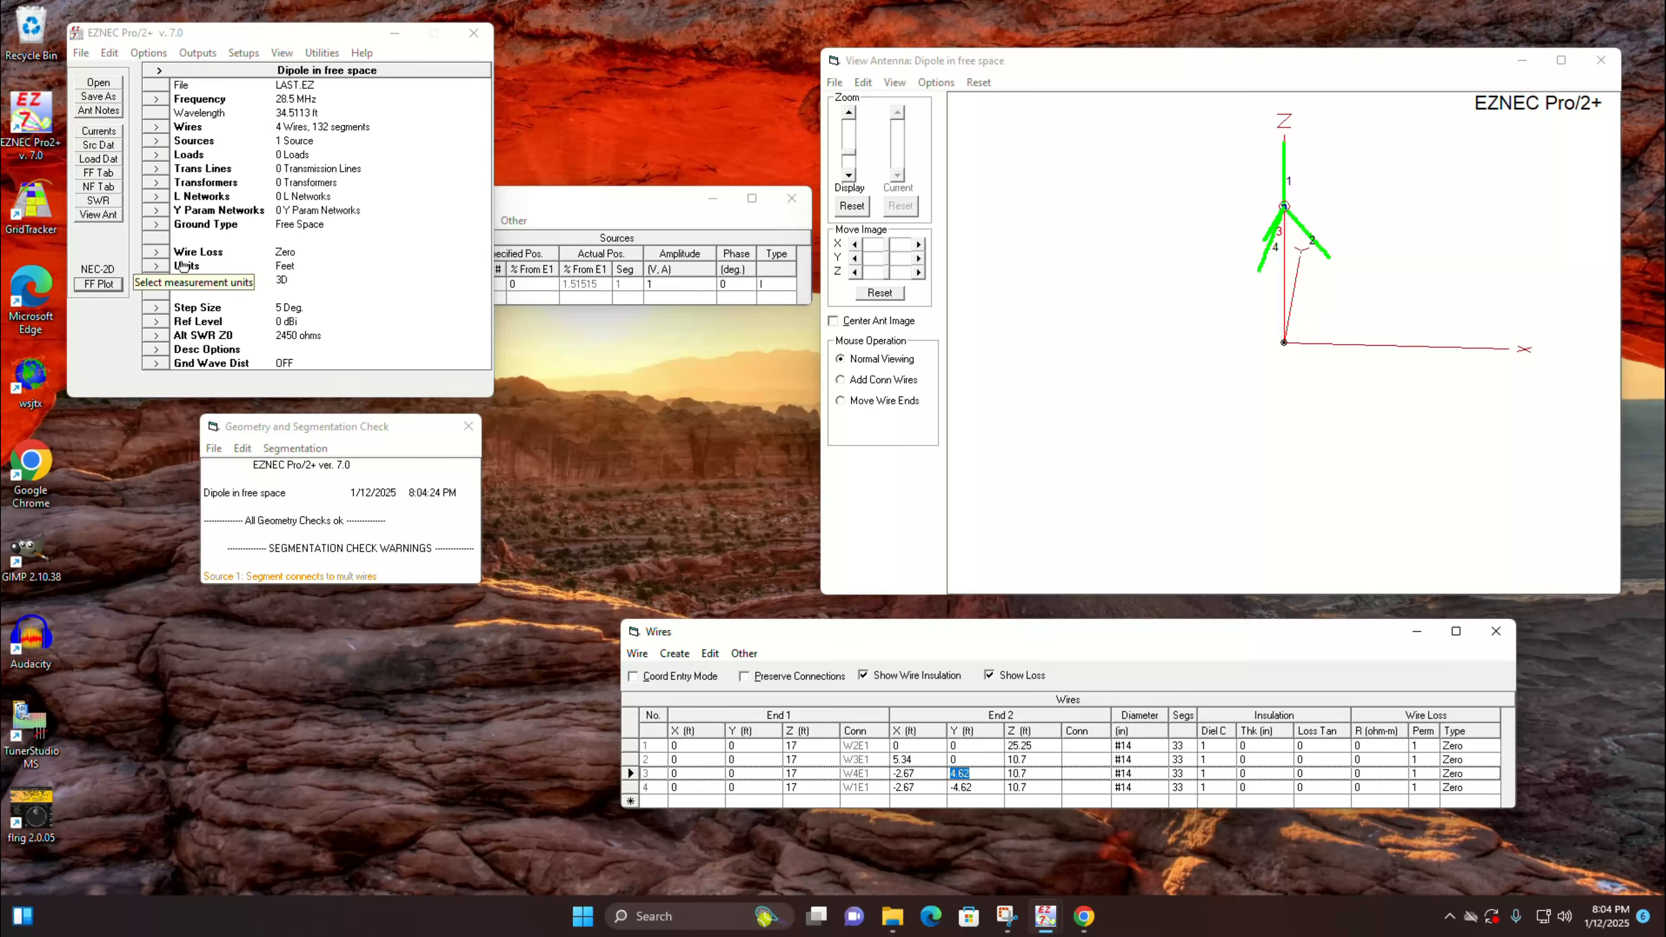
Step: Set the ground type to Real with High Accuracy
left_click(156, 224)
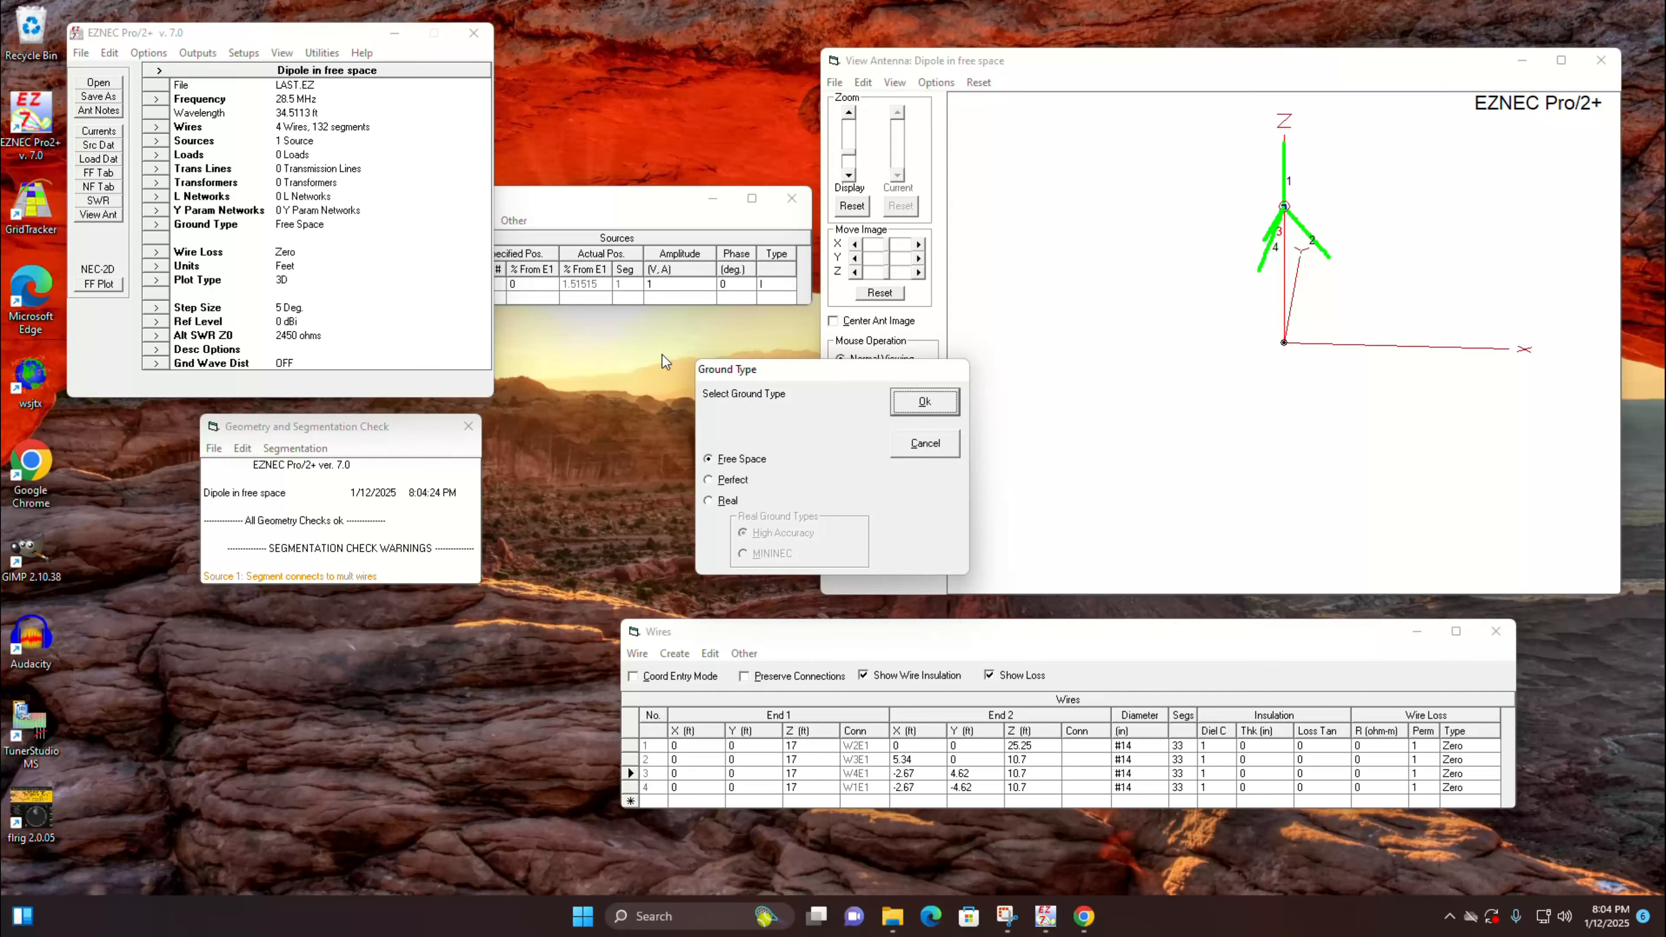
left_click(708, 501)
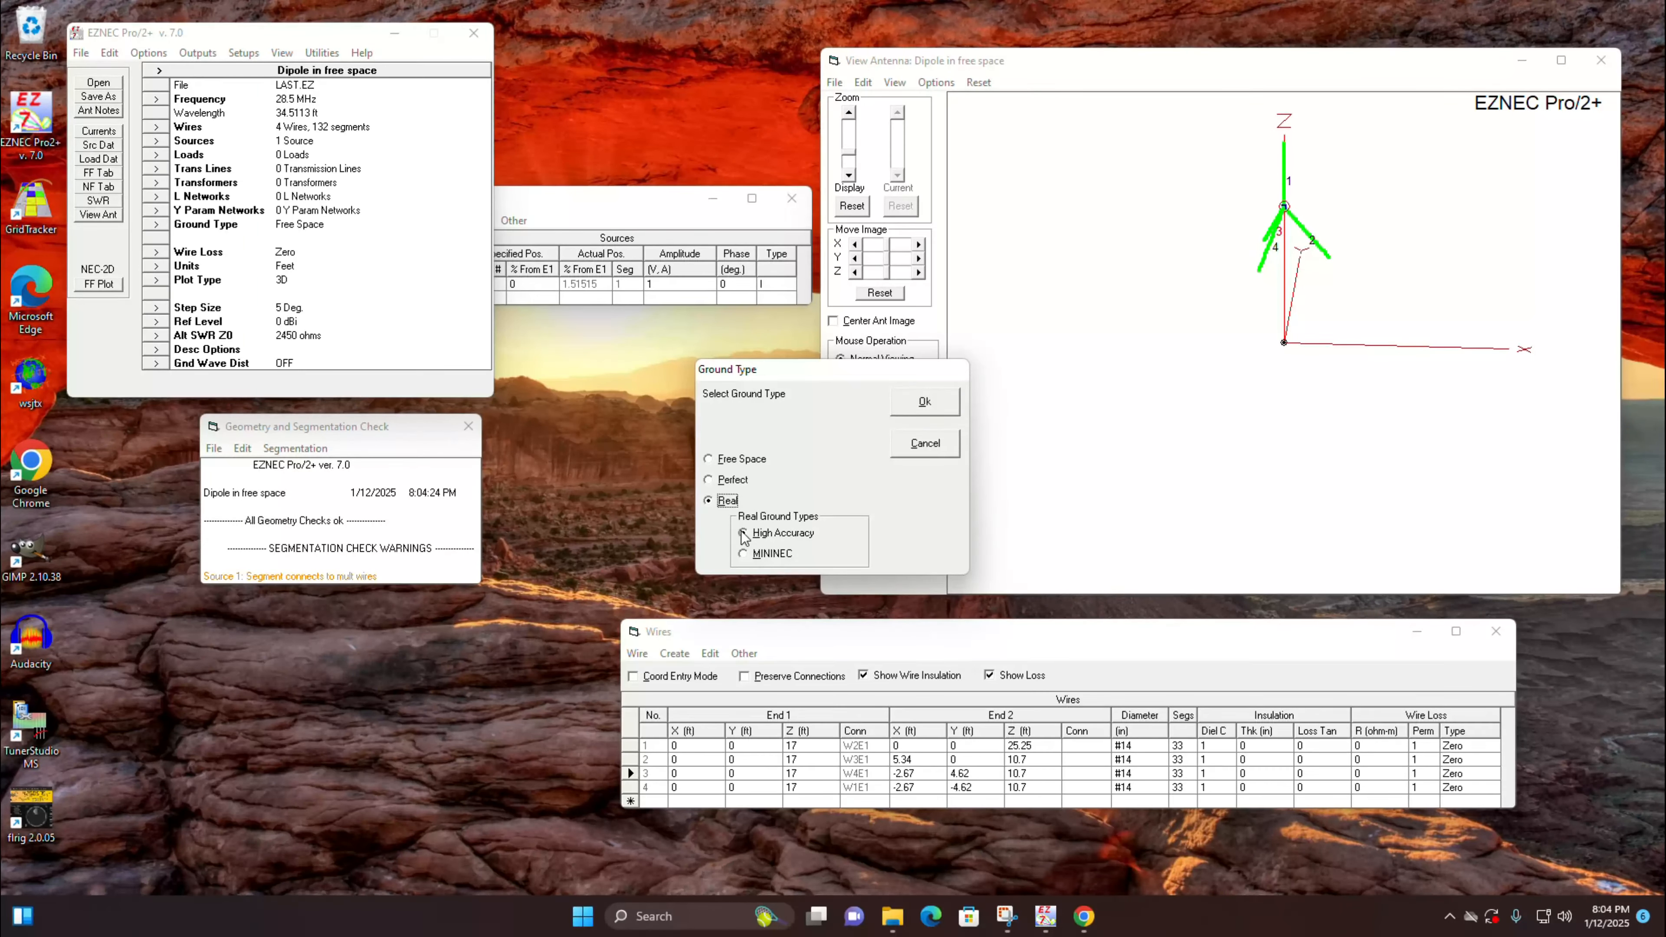
left_click(924, 402)
Step: Calculate the 3D far-field pattern over real ground and show its 2D elevation plot beside it
left_click(99, 284)
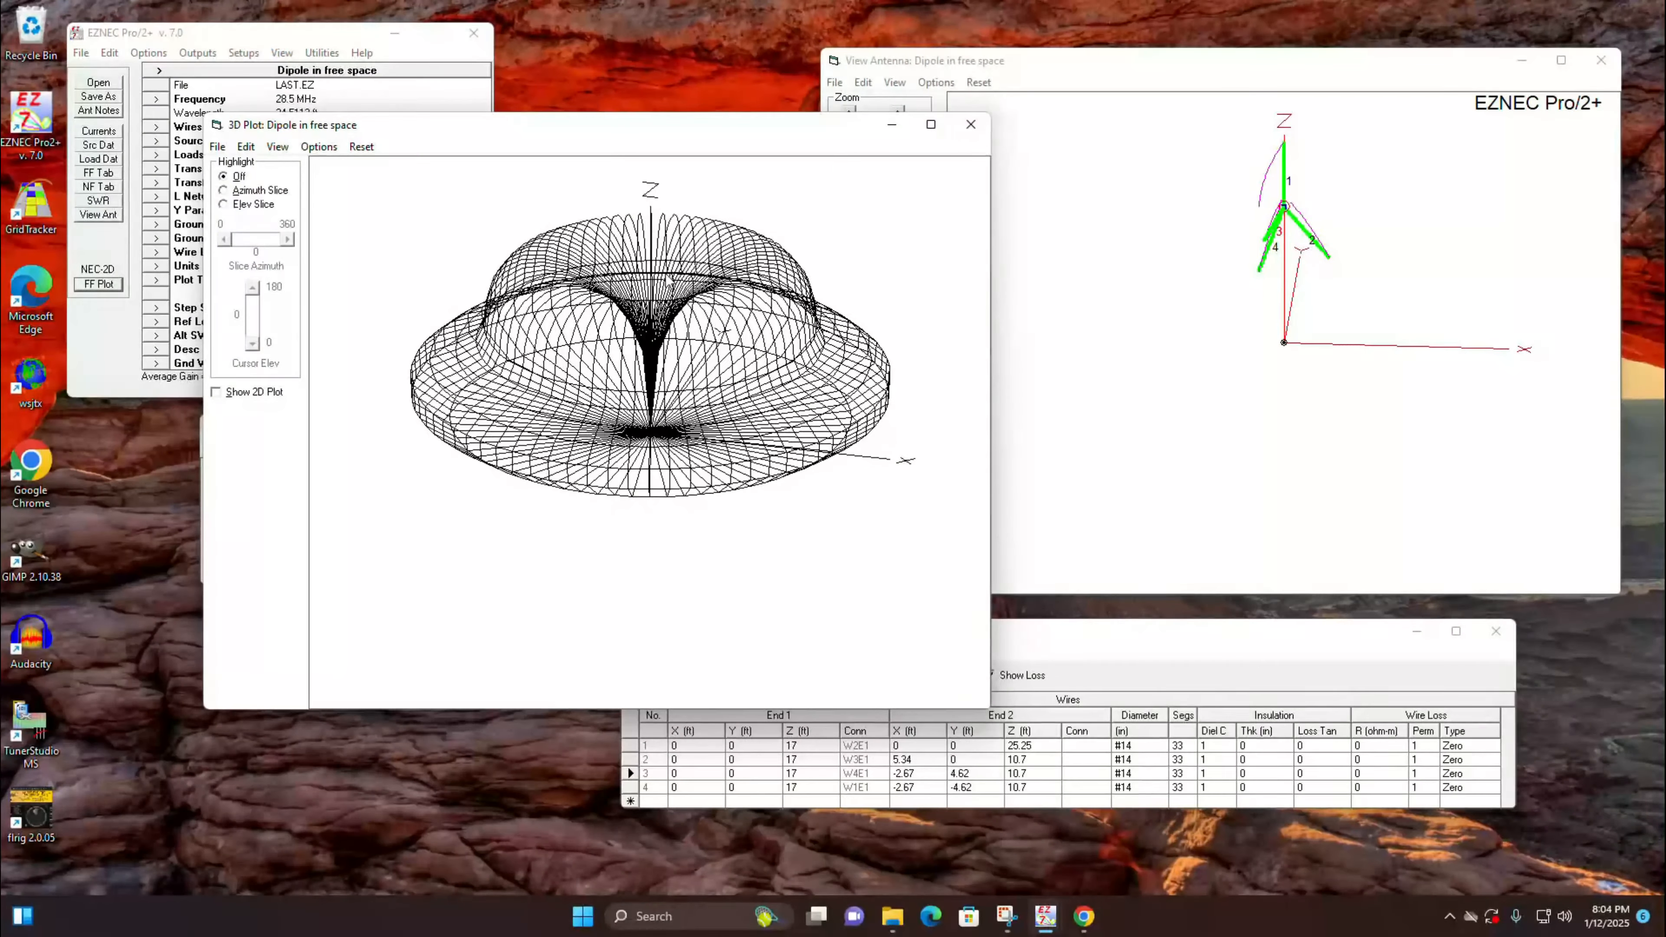
left_click_drag(738, 124, 658, 118)
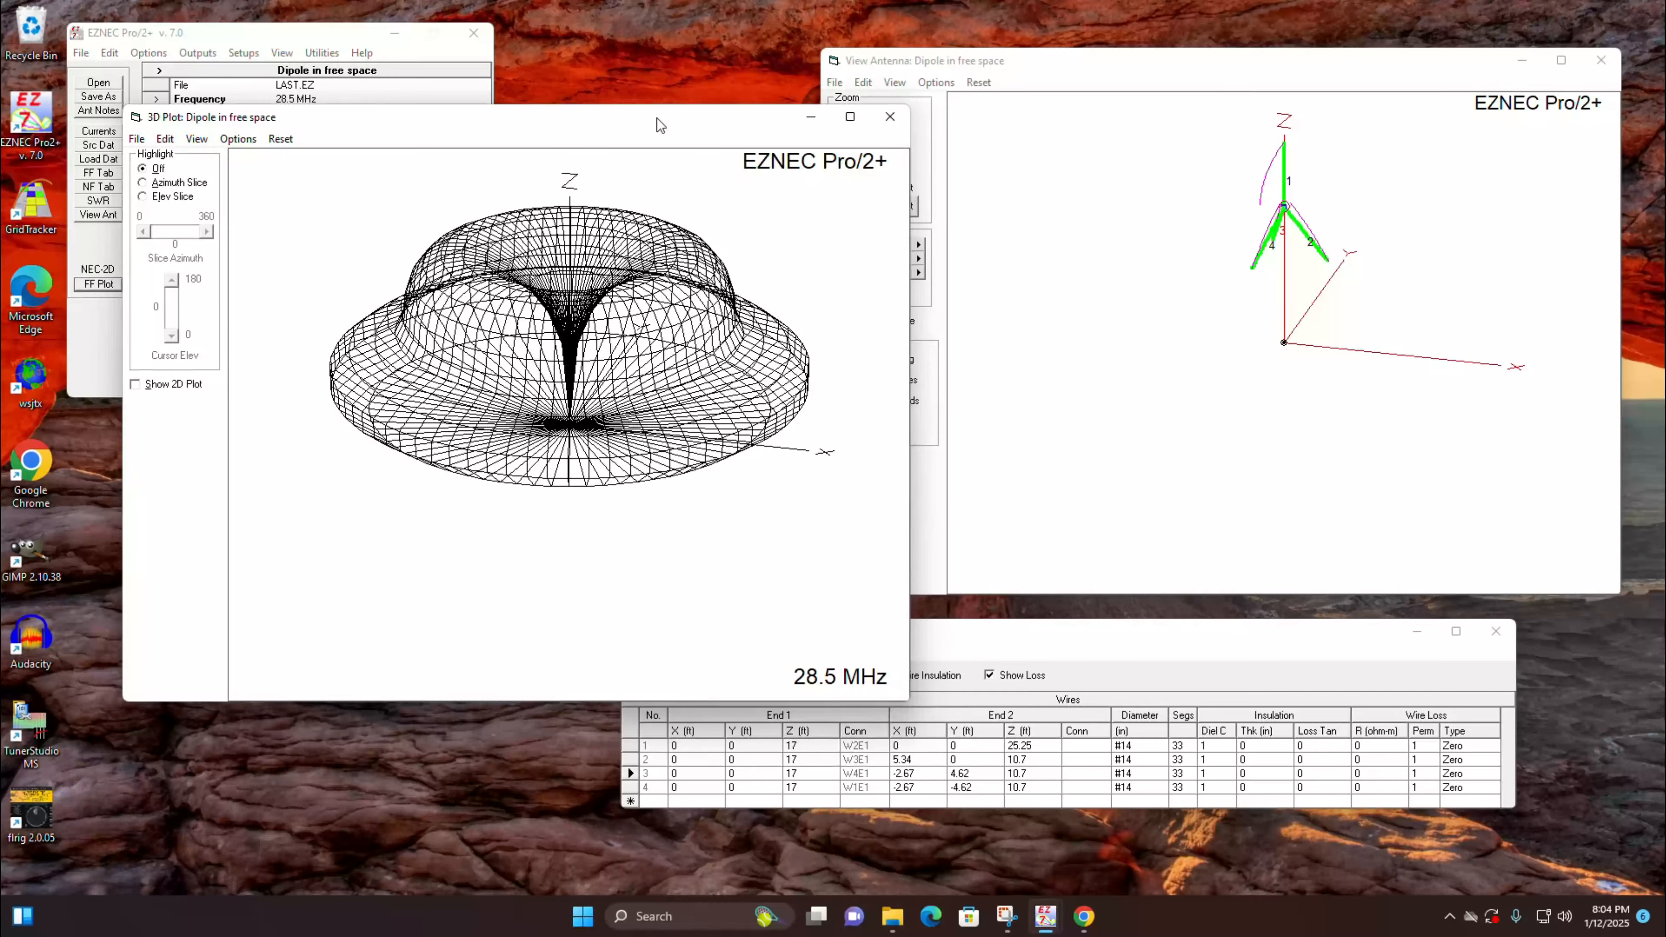
left_click(165, 138)
left_click(197, 158)
left_click_drag(793, 57, 923, 113)
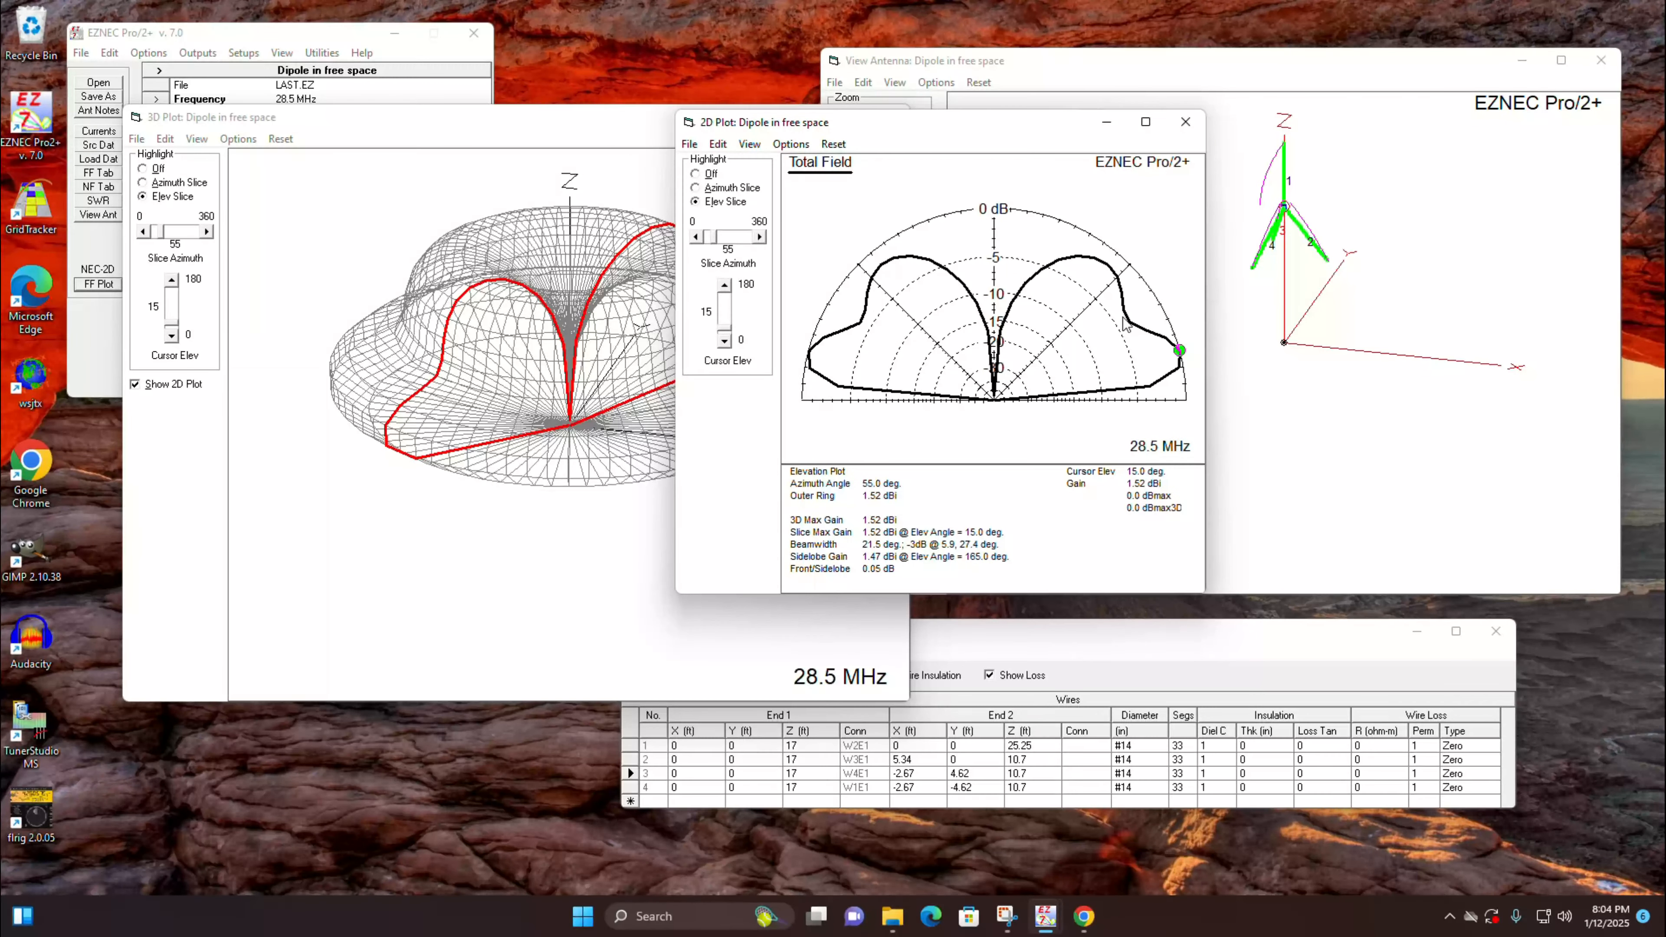
Step: Read the gain at low elevation angles, including 5 and 15 degrees, on the 2D elevation plot and close it
left_click(1177, 369)
left_click(1149, 386)
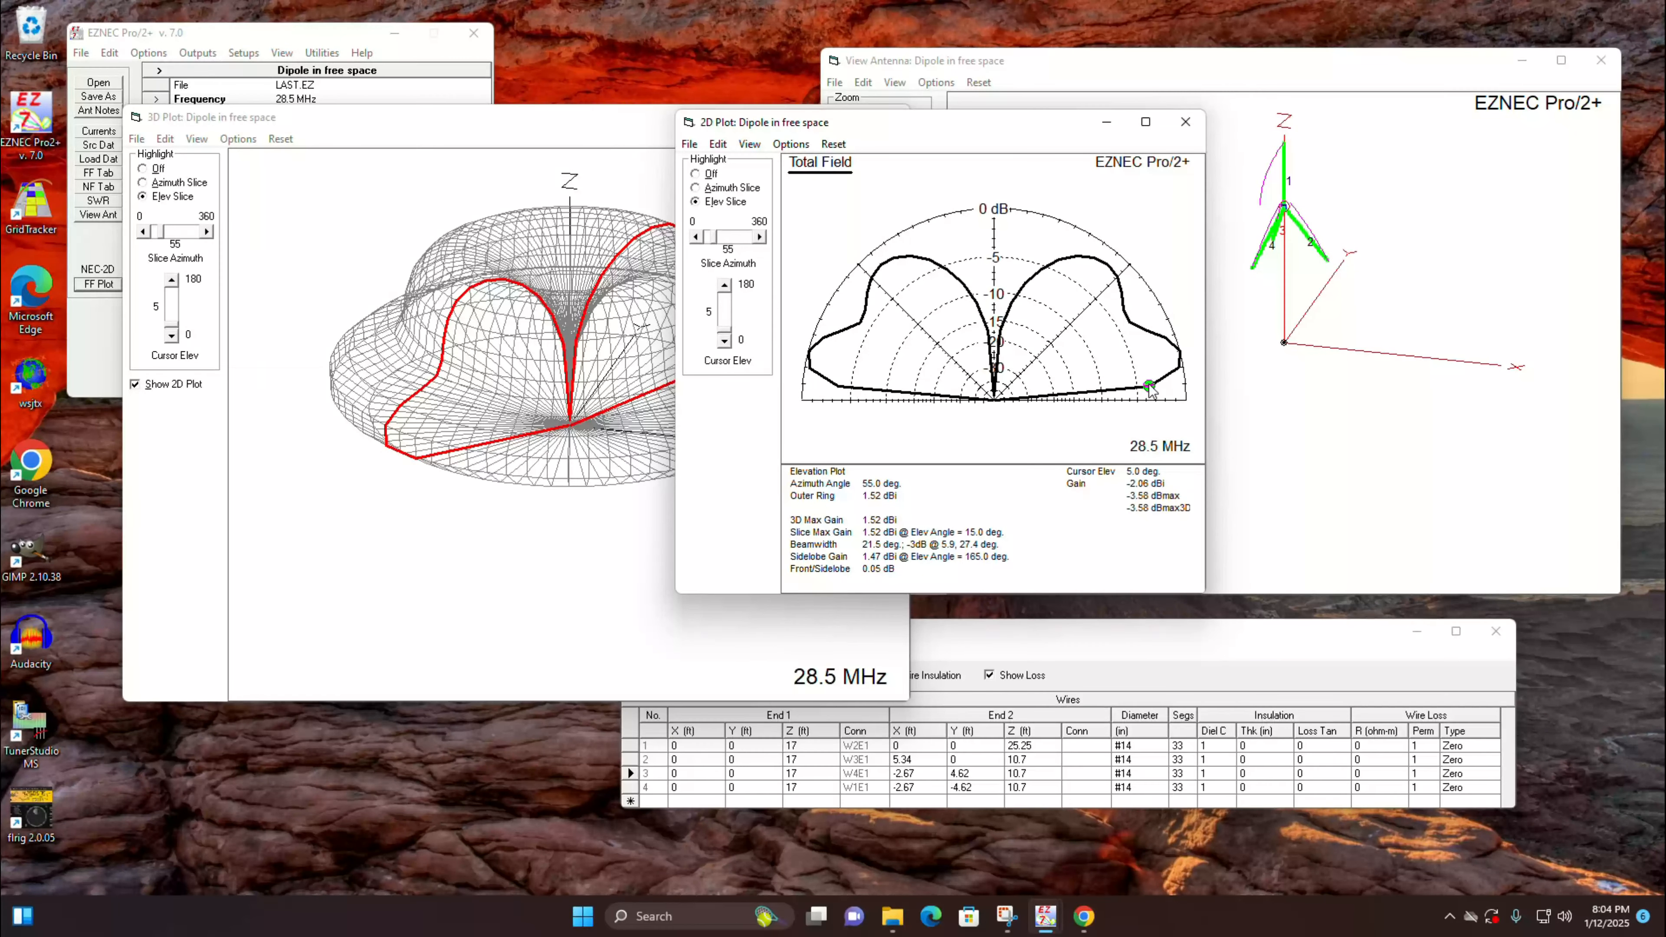
left_click(1179, 370)
left_click(1151, 387)
left_click(1179, 350)
left_click(1194, 130)
Step: Examine the 3D pattern and the antenna's wire currents from several angles, and close the 3D plot
mouse_move(634, 293)
left_mouse_down()
mouse_move(609, 337)
mouse_move(525, 337)
mouse_move(658, 307)
left_mouse_up()
left_click(1113, 262)
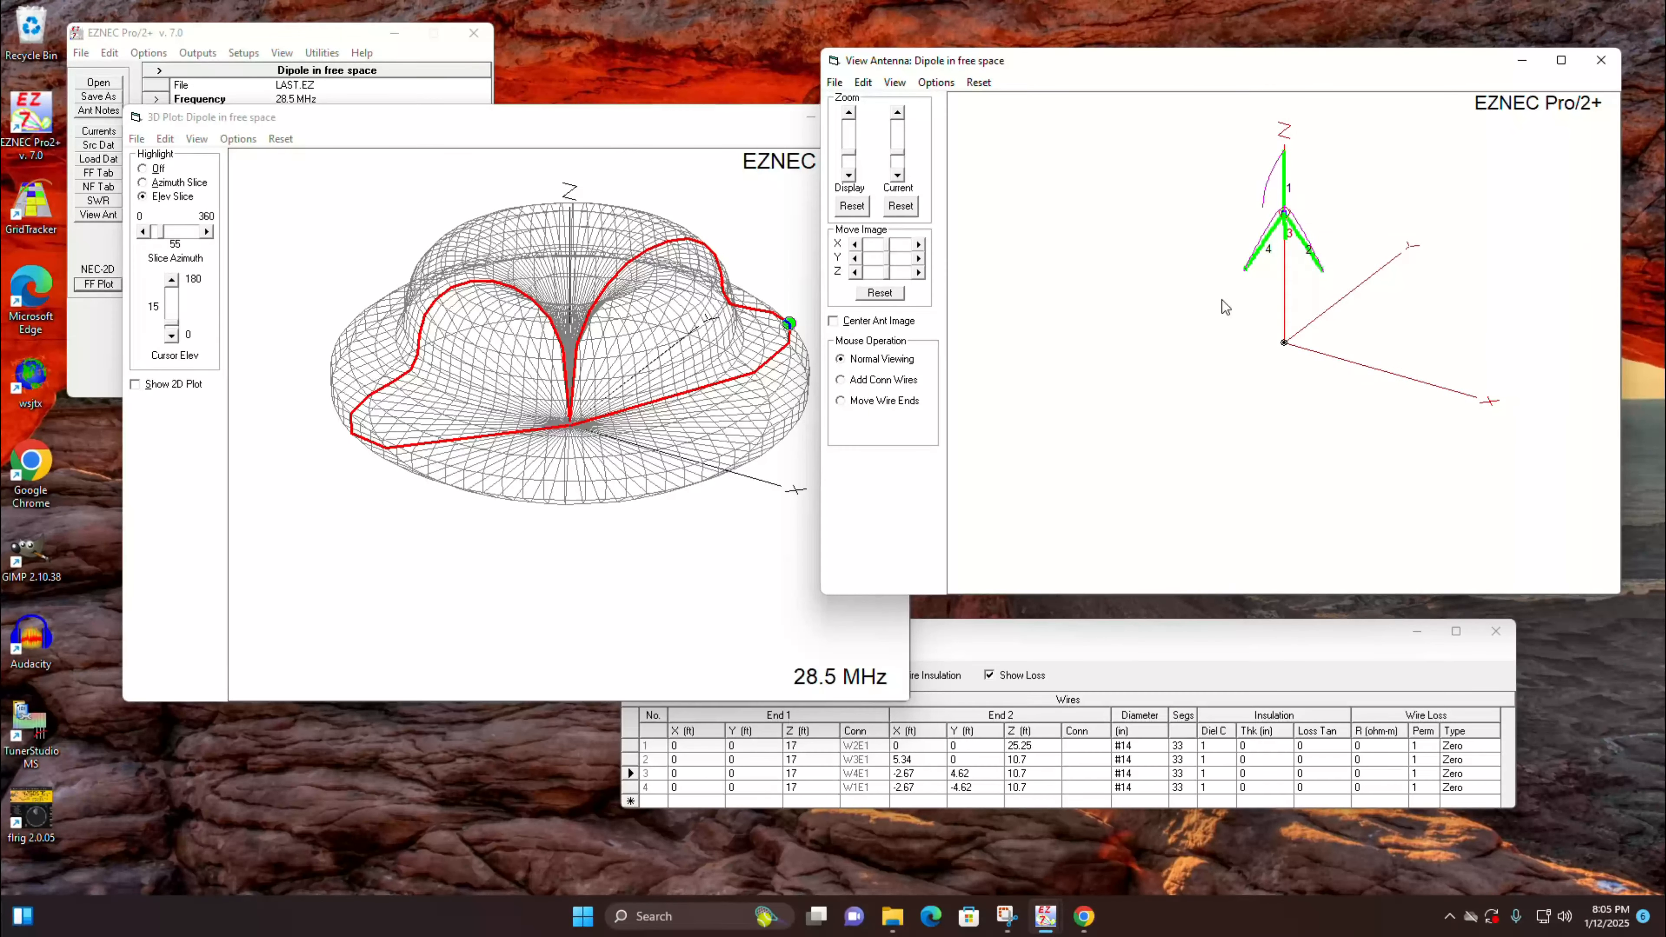
left_click_drag(1221, 299, 1174, 309)
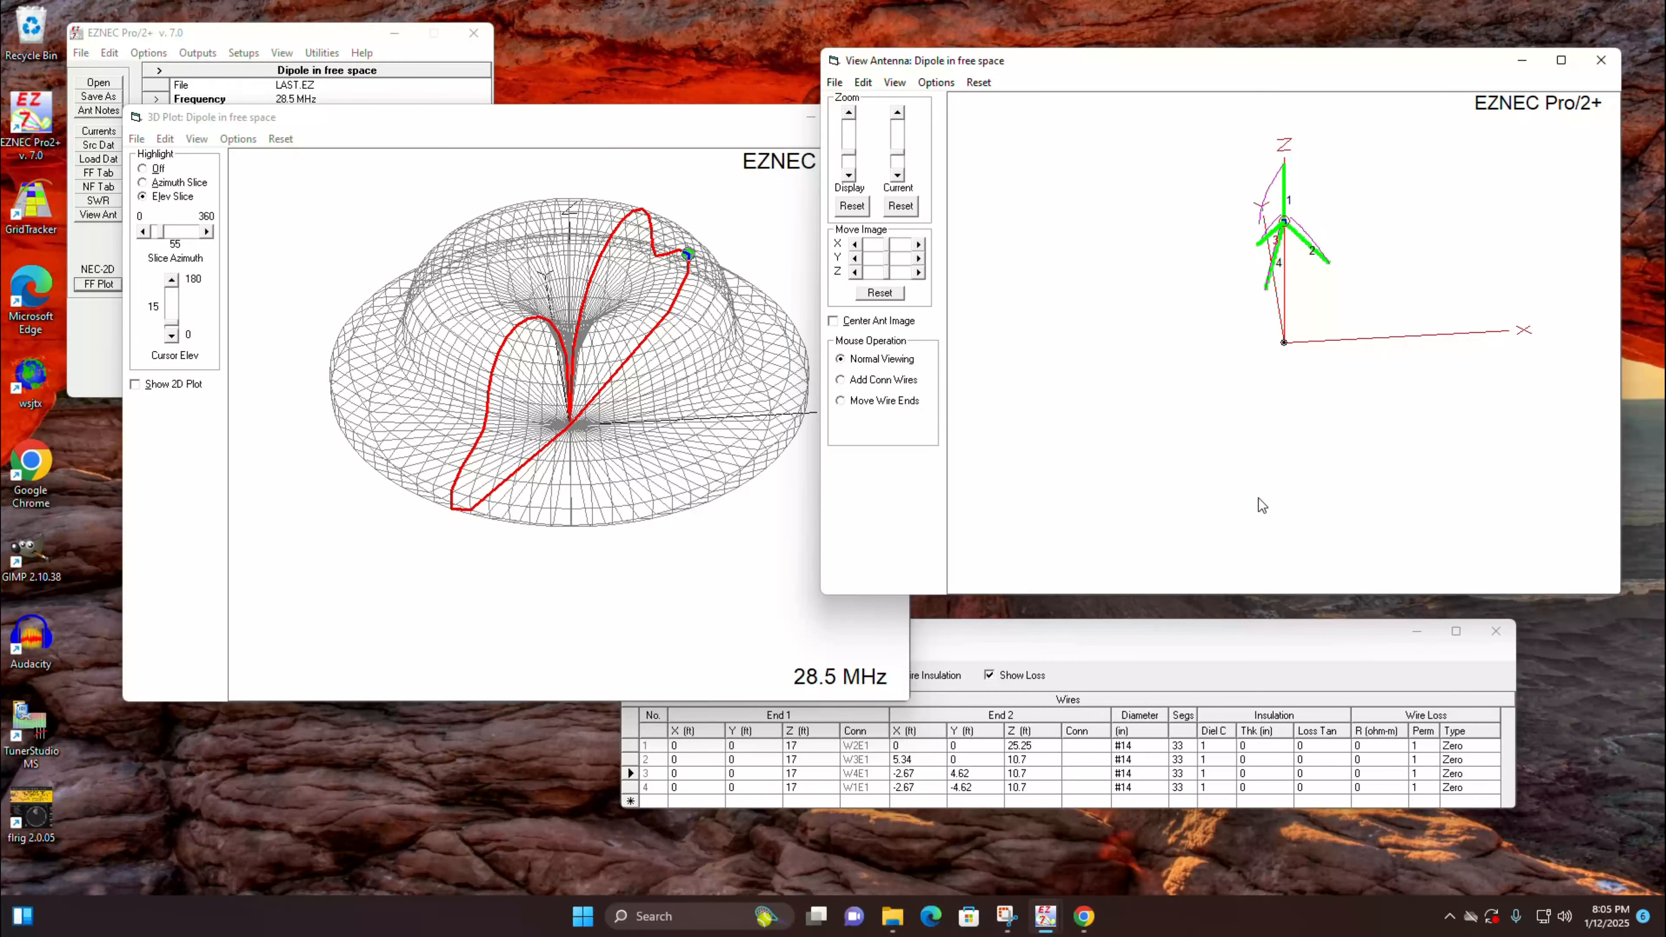
left_click(652, 112)
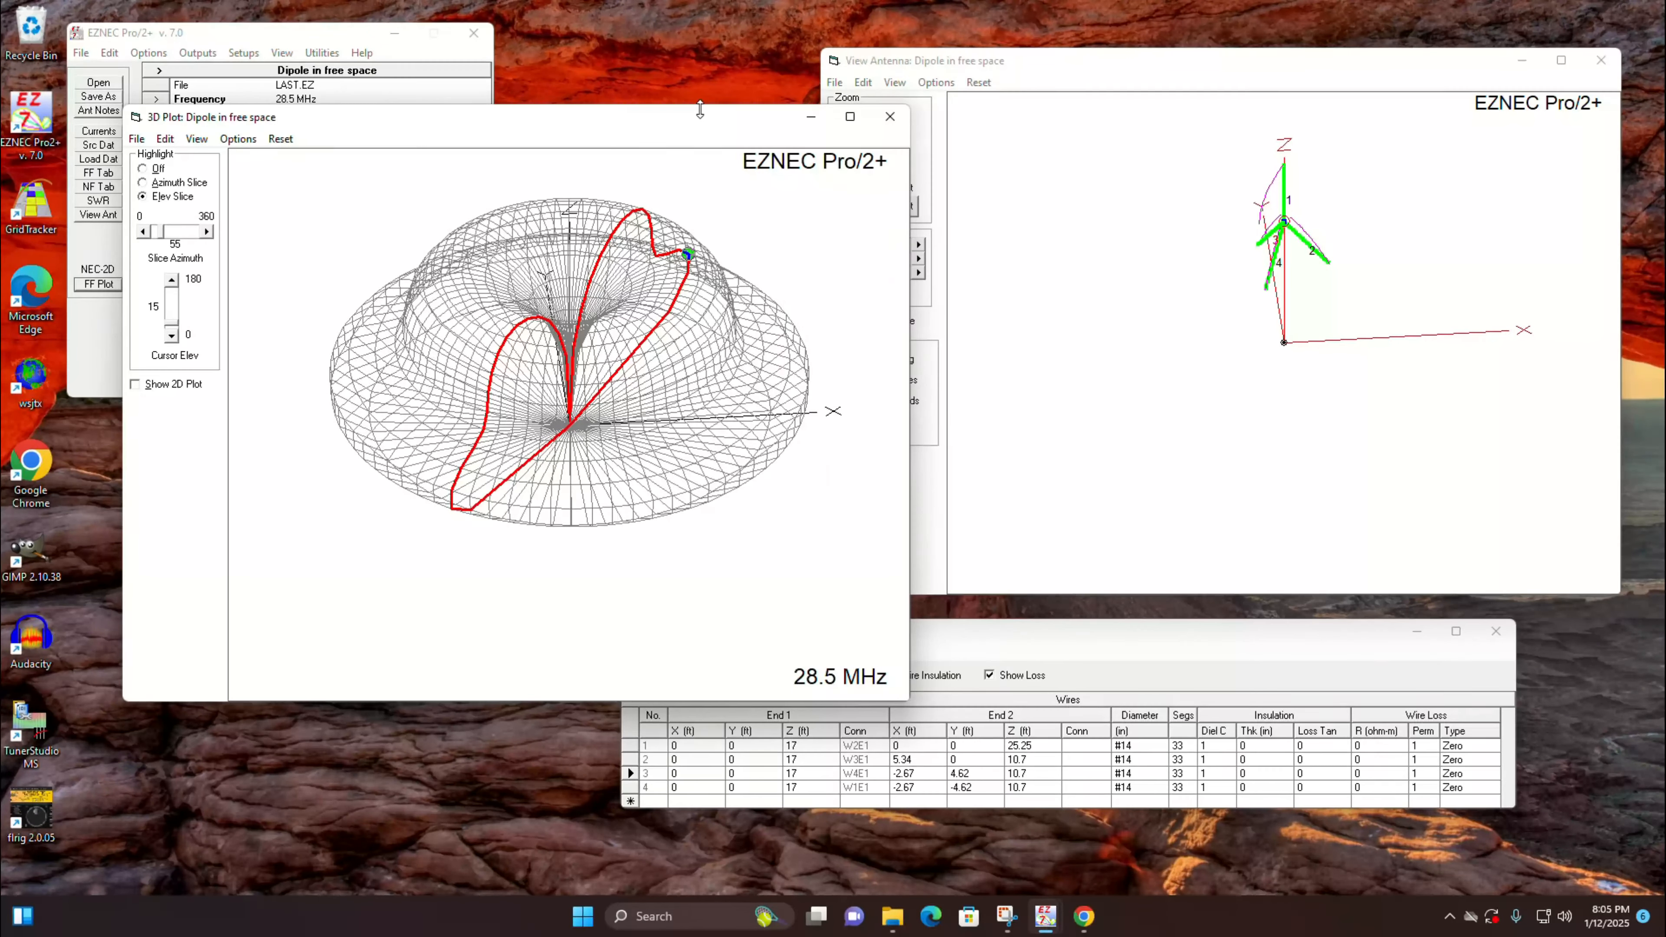
left_click(890, 118)
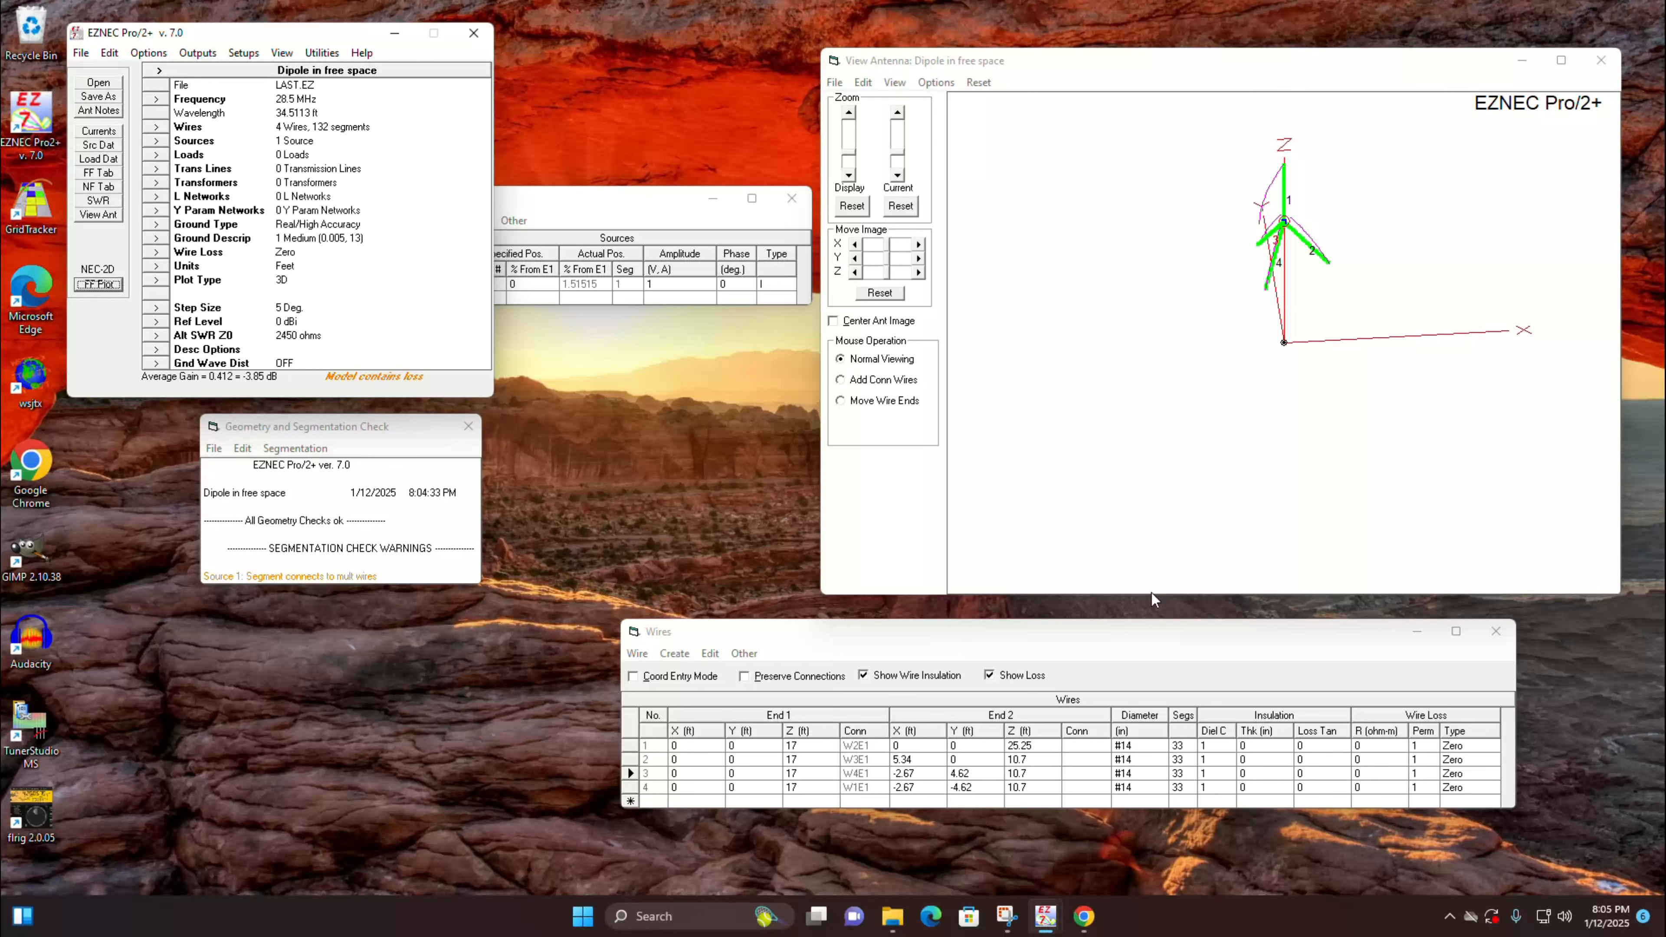
Step: Scale wires 1 to 4 by a factor of 4 about the origin on all axes
left_click(635, 653)
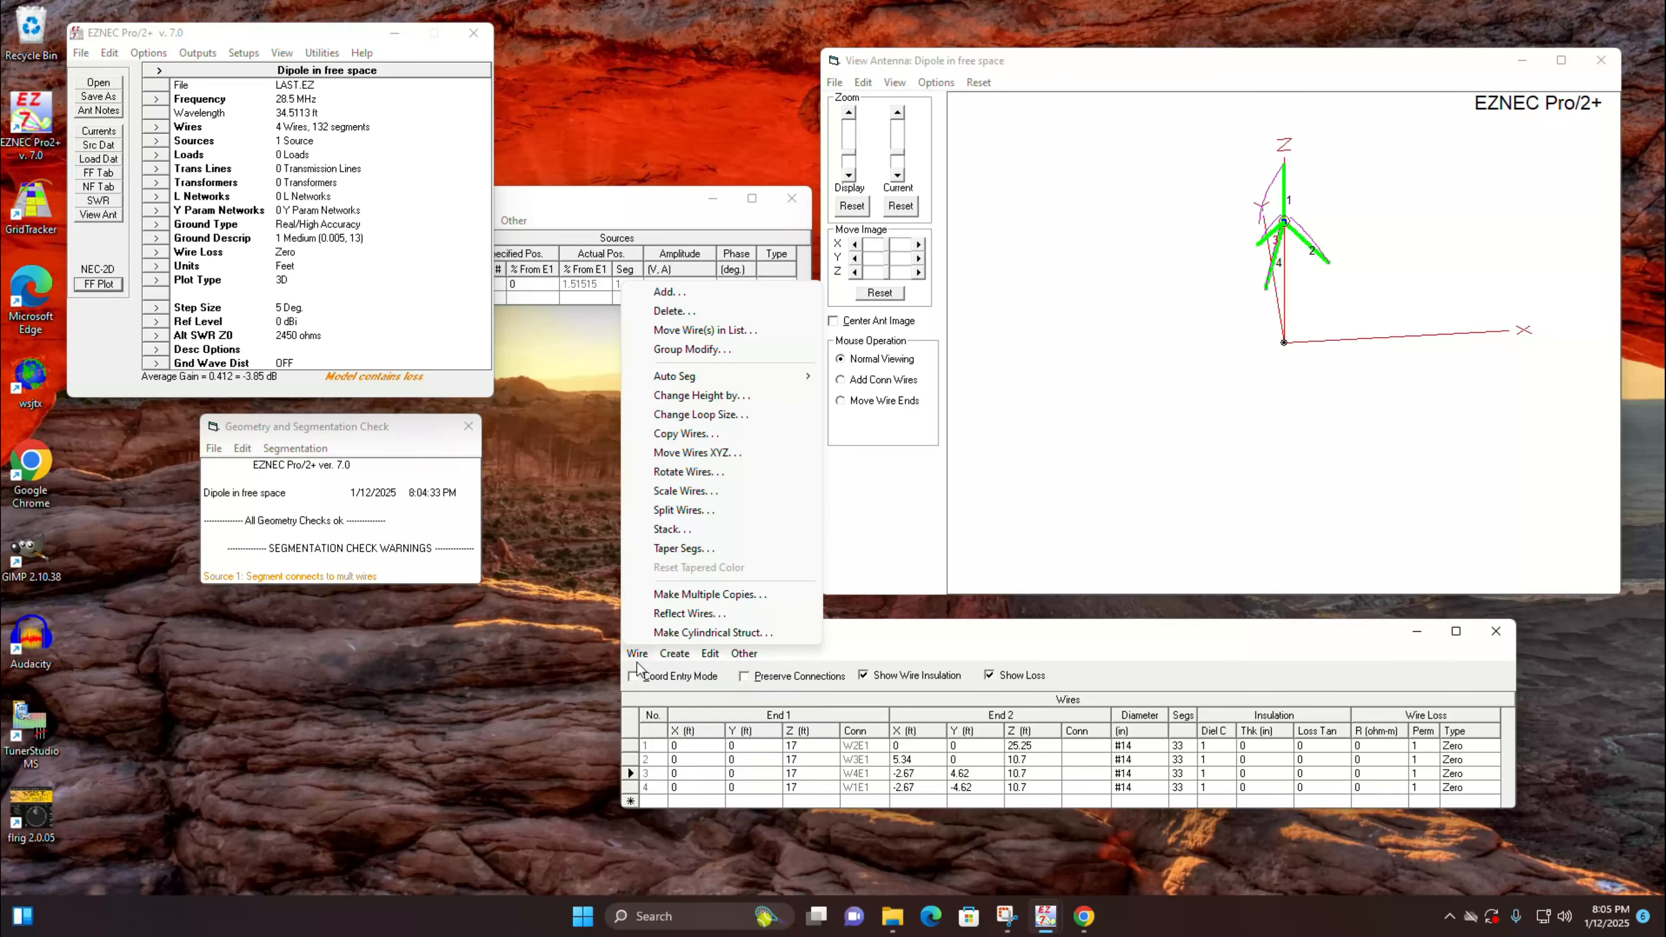
left_click(703, 492)
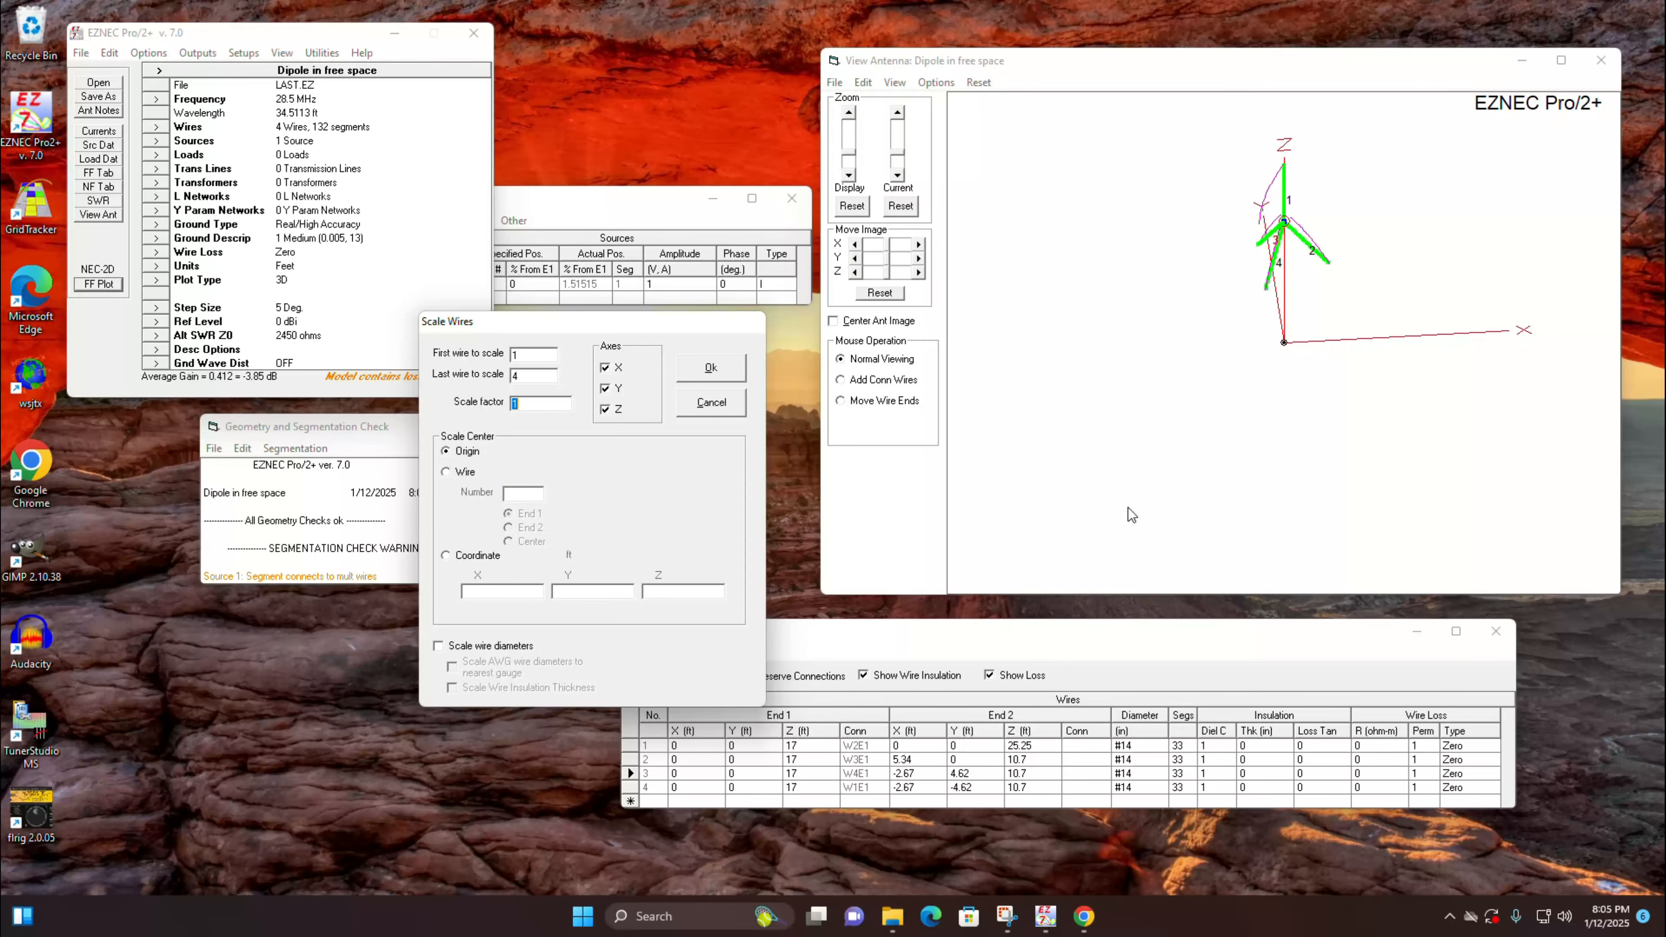
type("4")
key("Return")
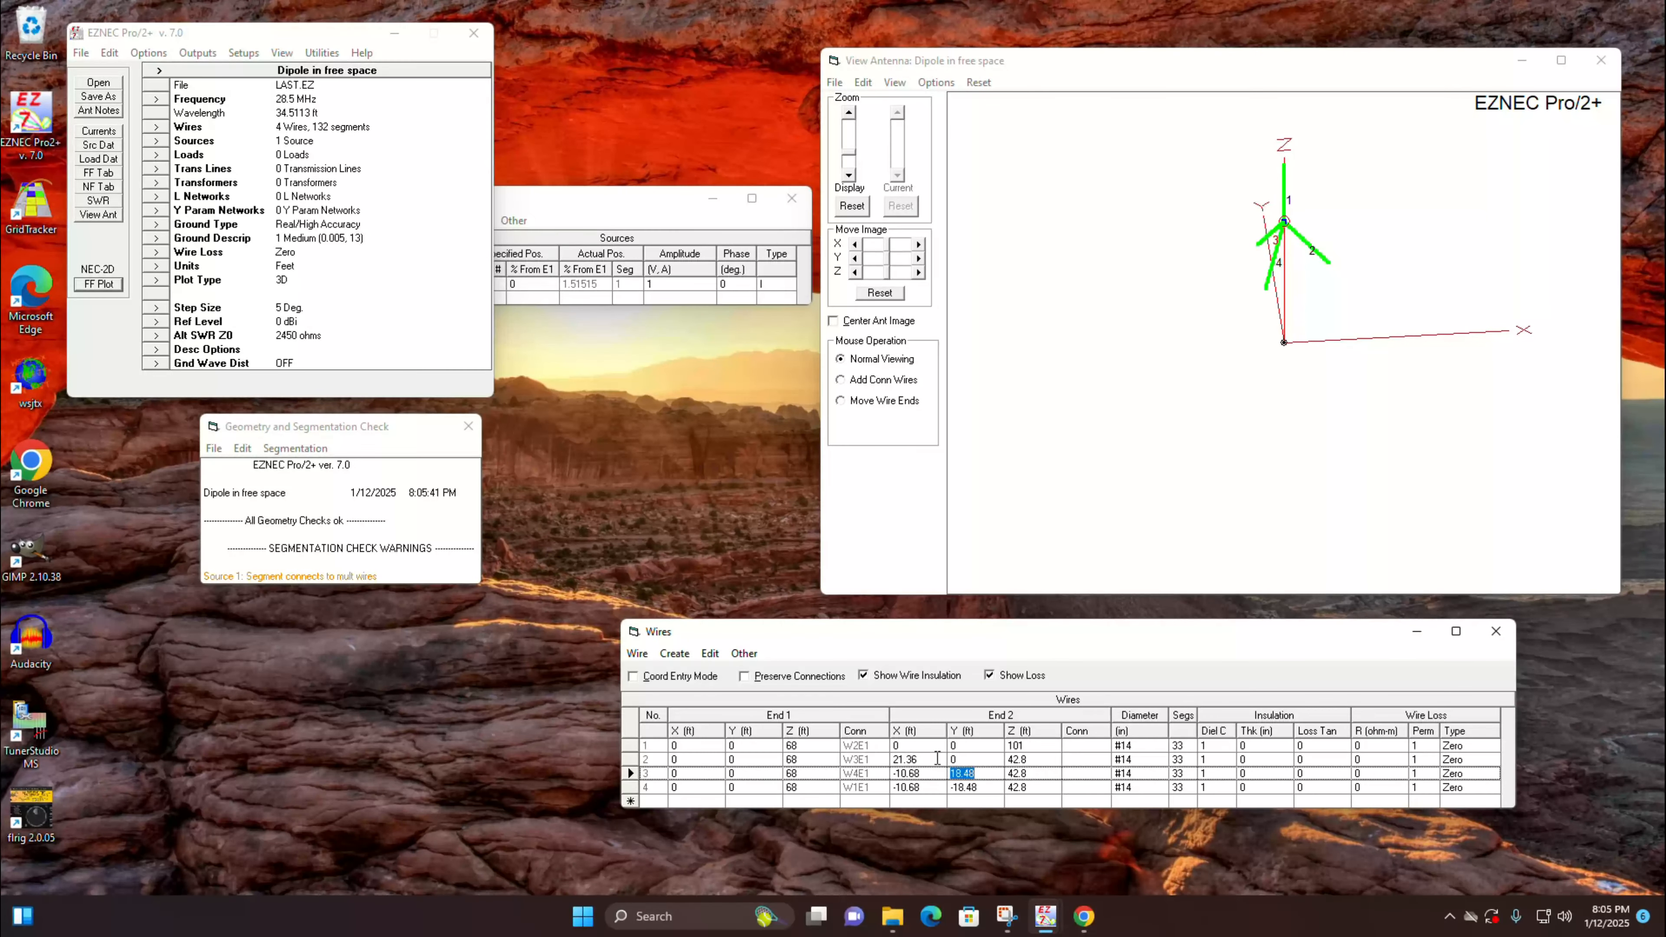
Step: Set the model frequency to 7.2 MHz without rescaling the antenna
left_click(157, 99)
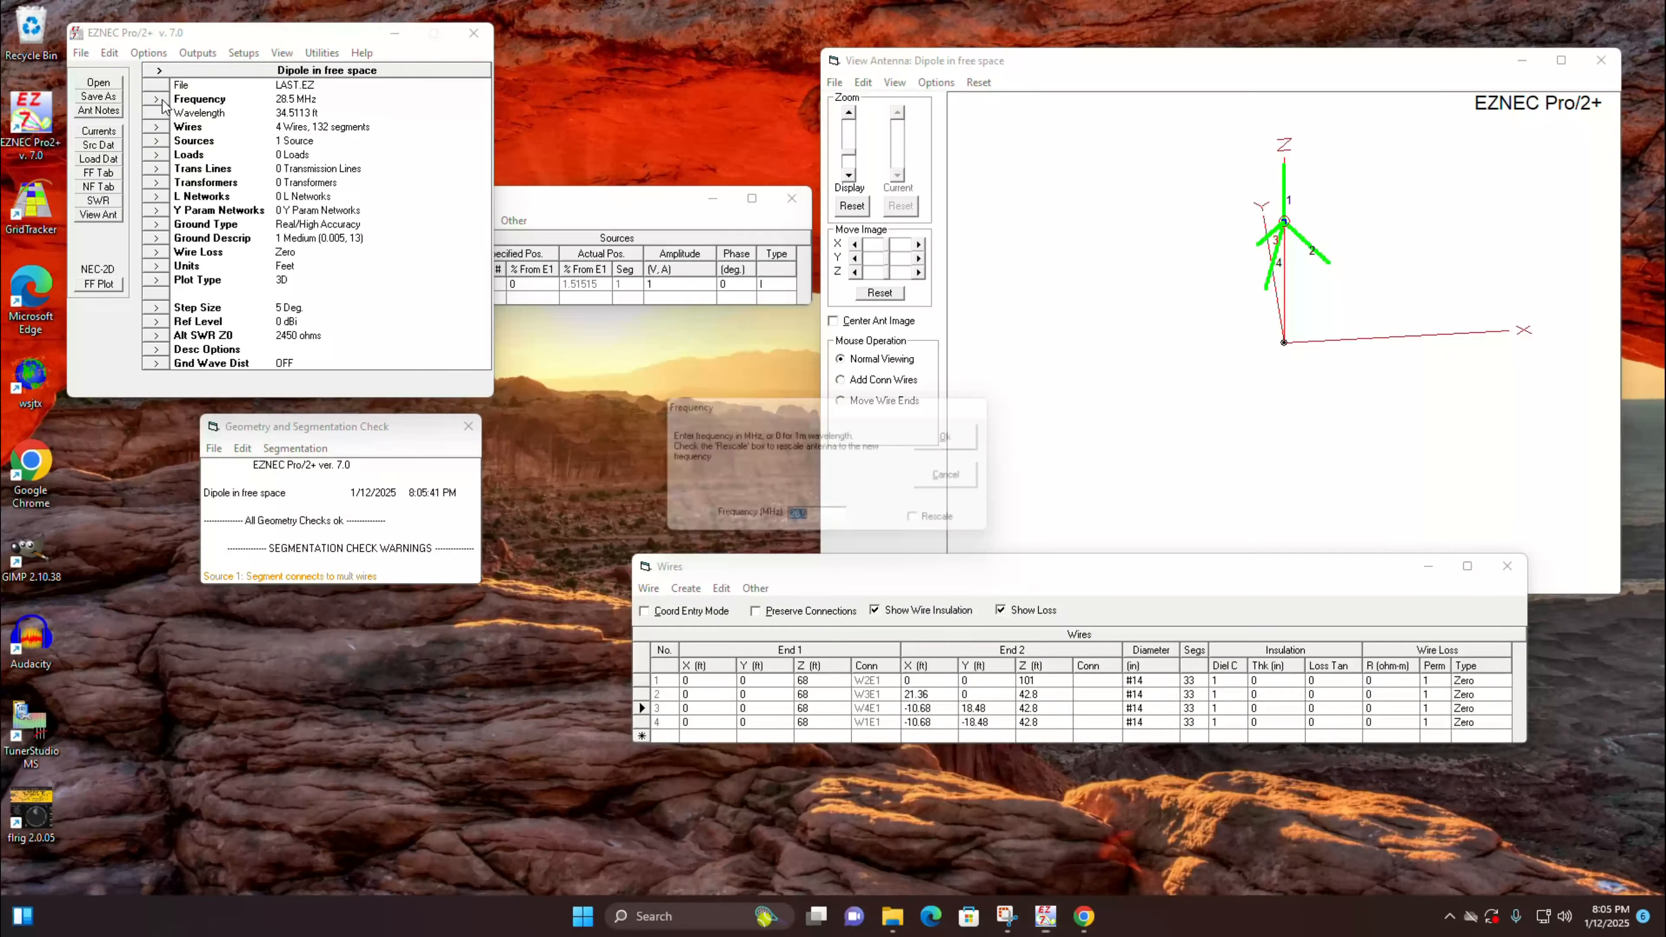
type("7.")
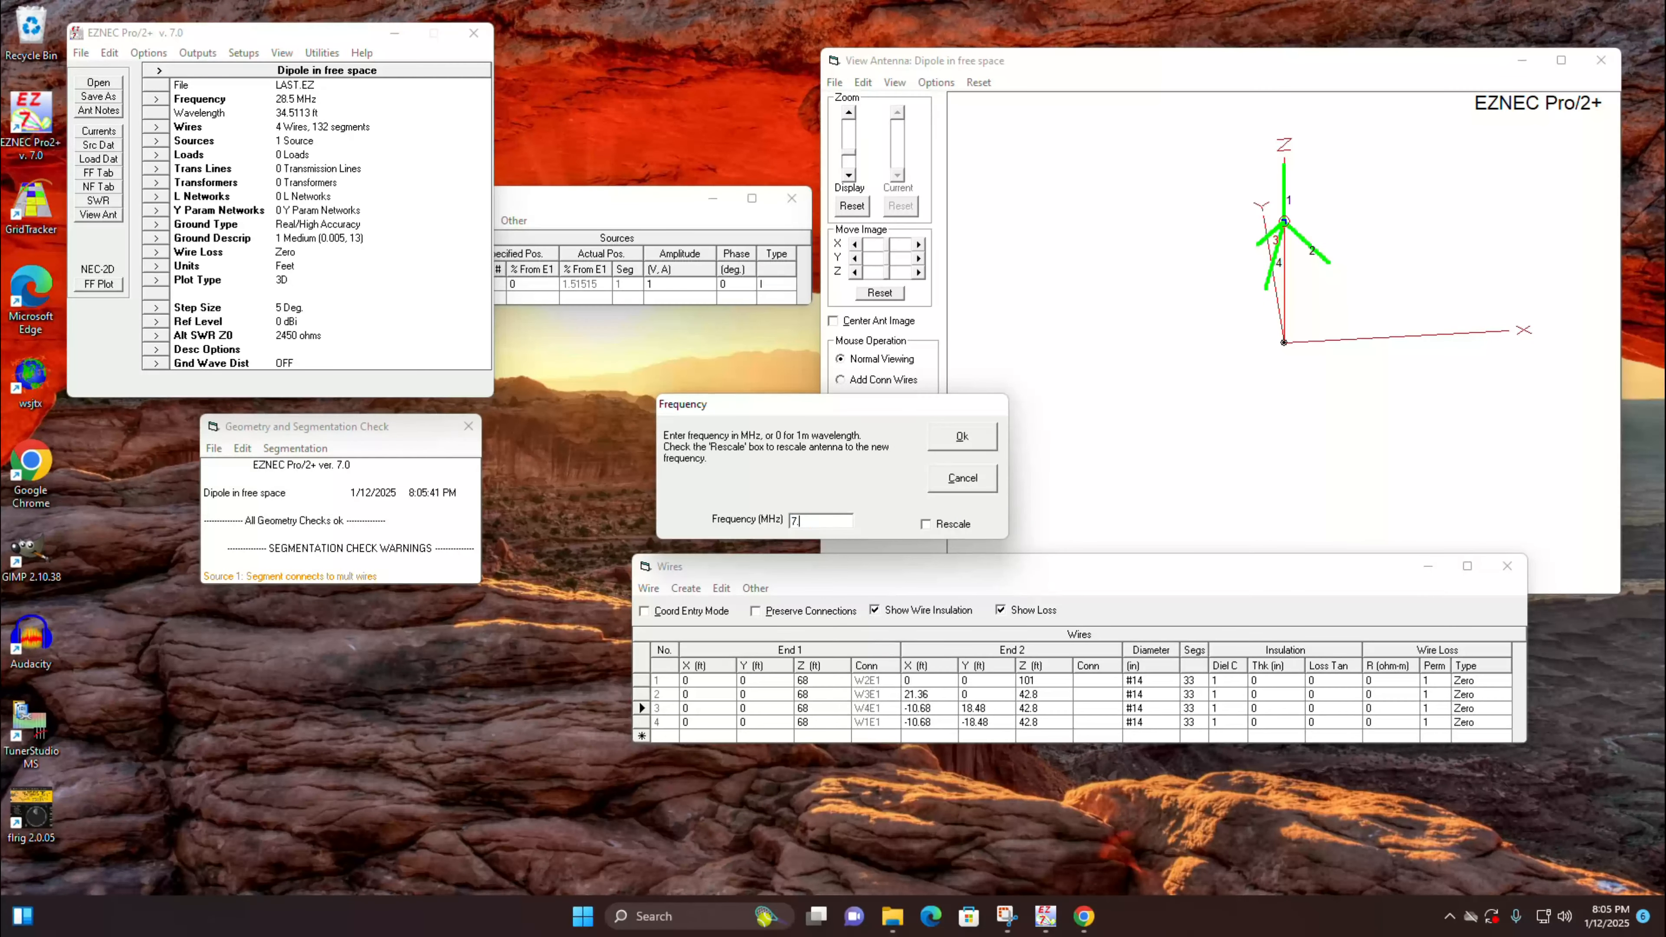
type("2")
key("Return")
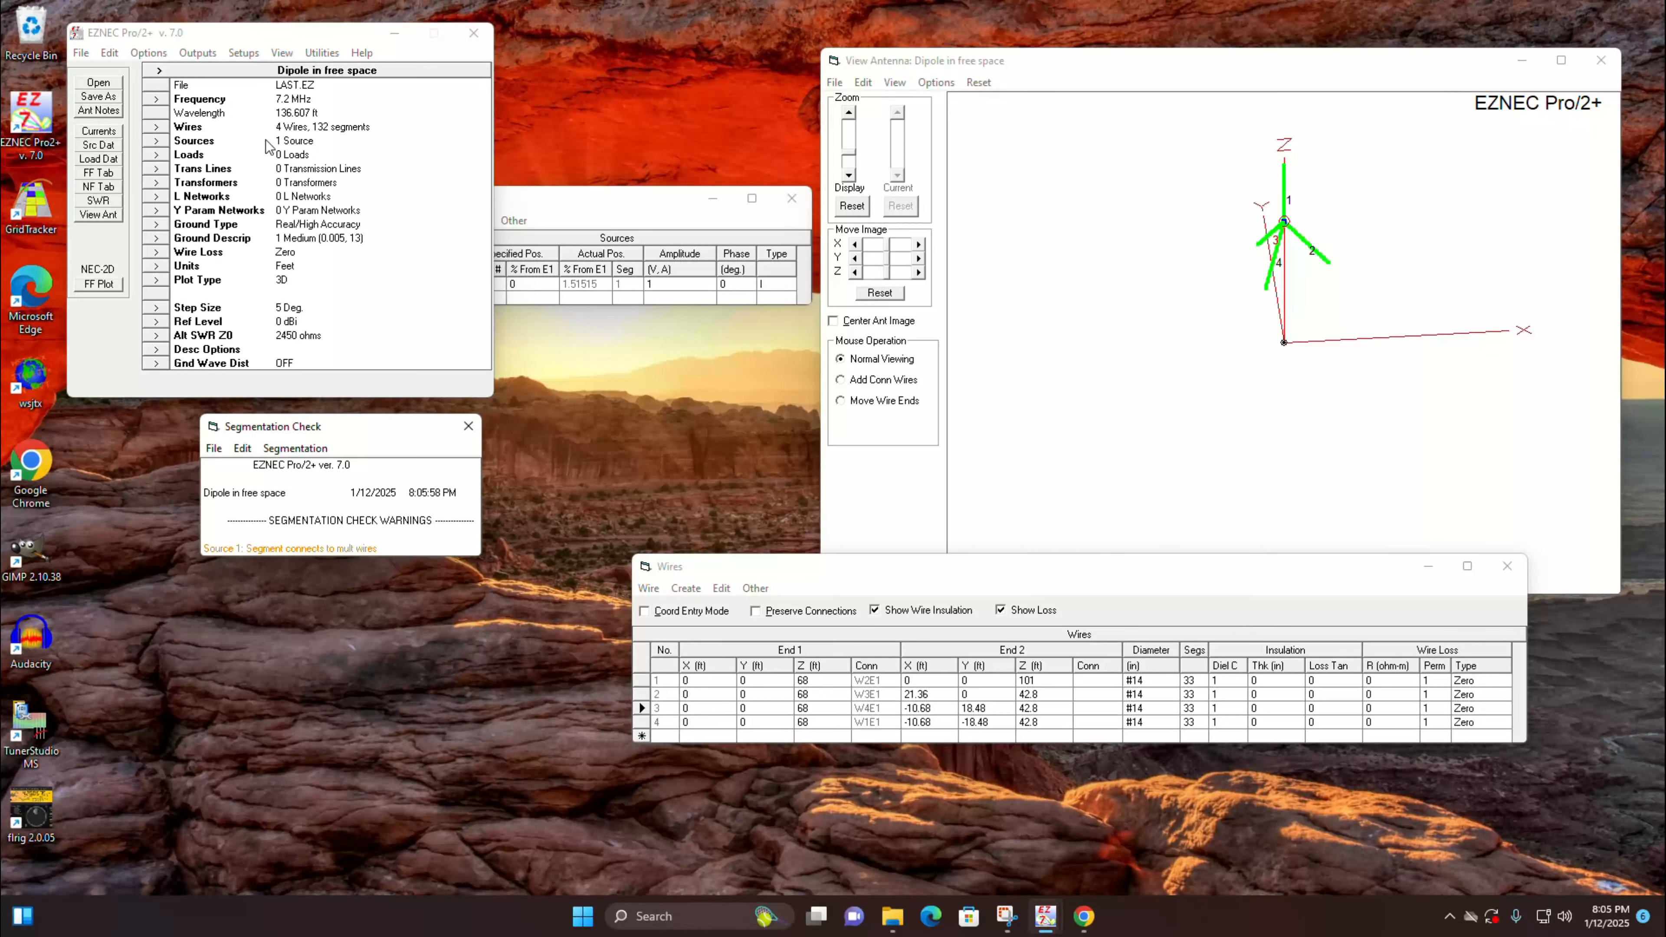
Step: Run an SWR sweep from 7 to 7.4 MHz, read the SWR around 7.2 MHz, and close the plot
left_click(100, 203)
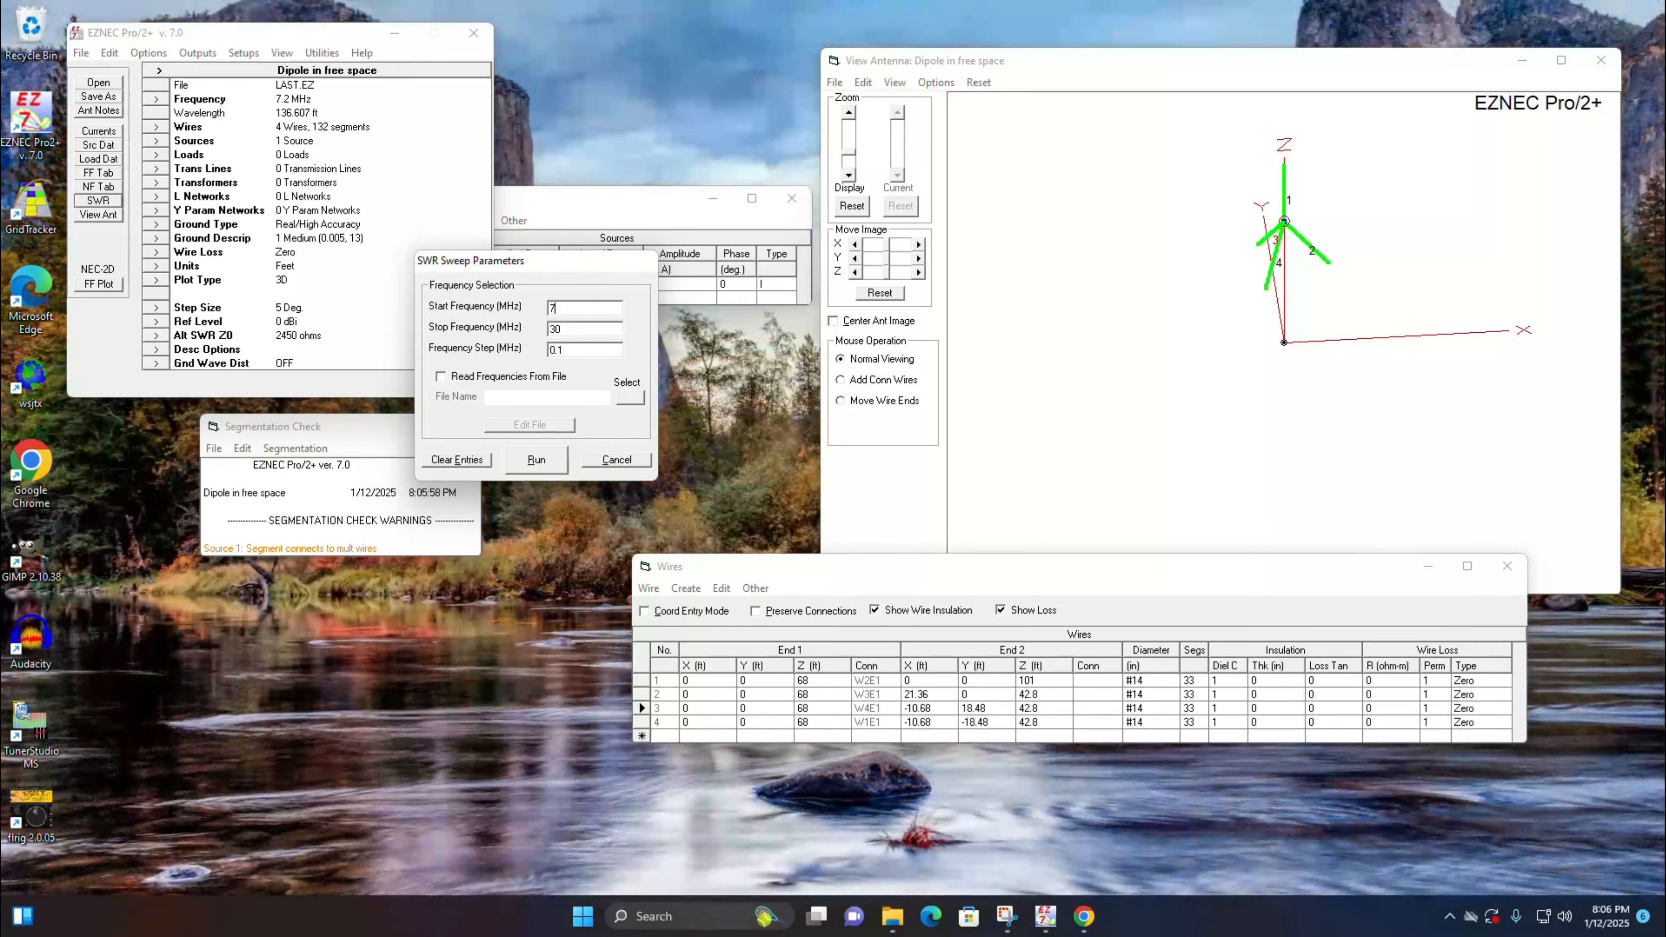
double_click(575, 328)
type("7.4")
left_click(537, 460)
left_click(779, 570)
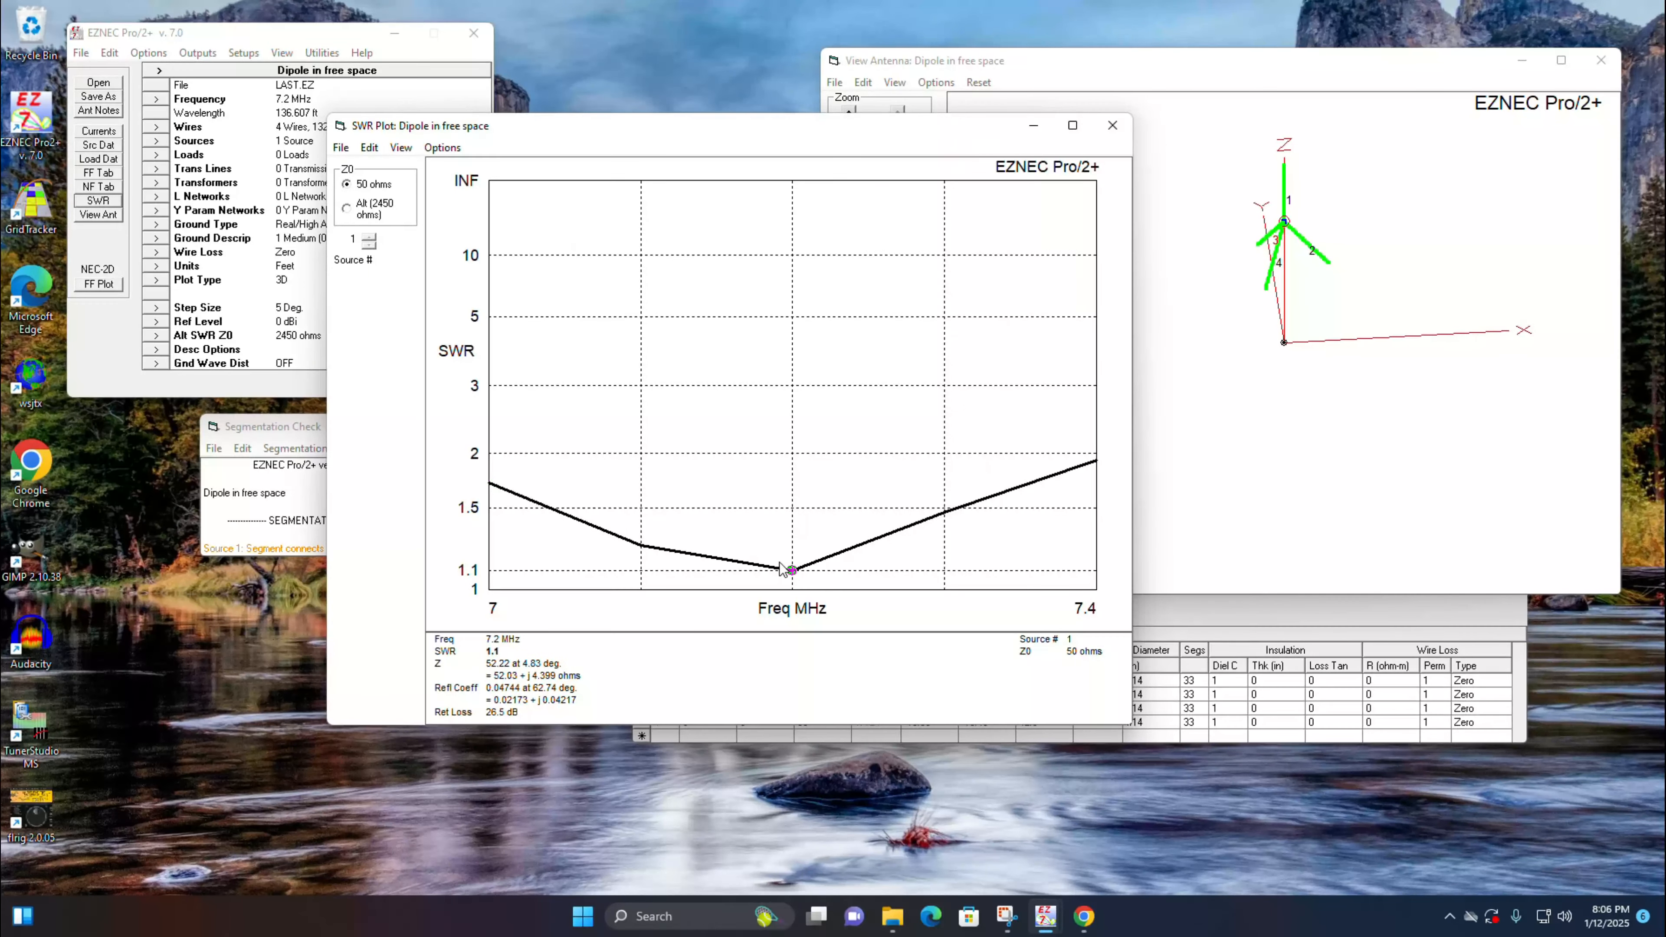
left_click(680, 558)
left_click(800, 564)
left_click(1113, 125)
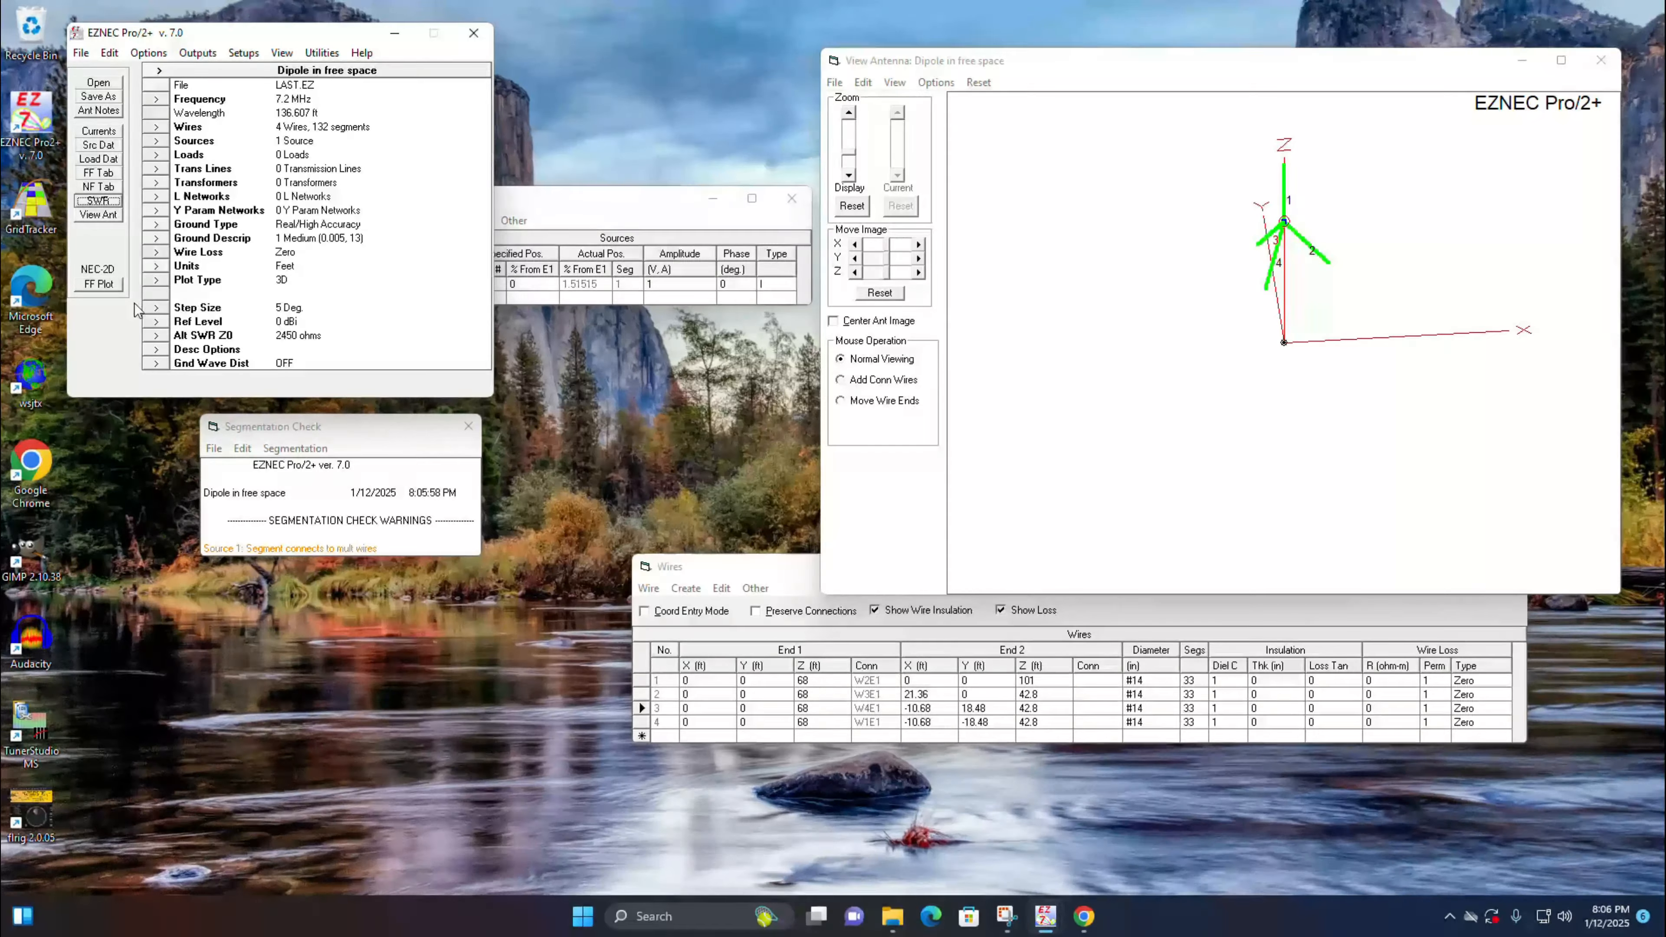
Step: Calculate the 7.2 MHz 3D far-field pattern, view it from different angles, and show its 2D elevation plot
left_click(99, 284)
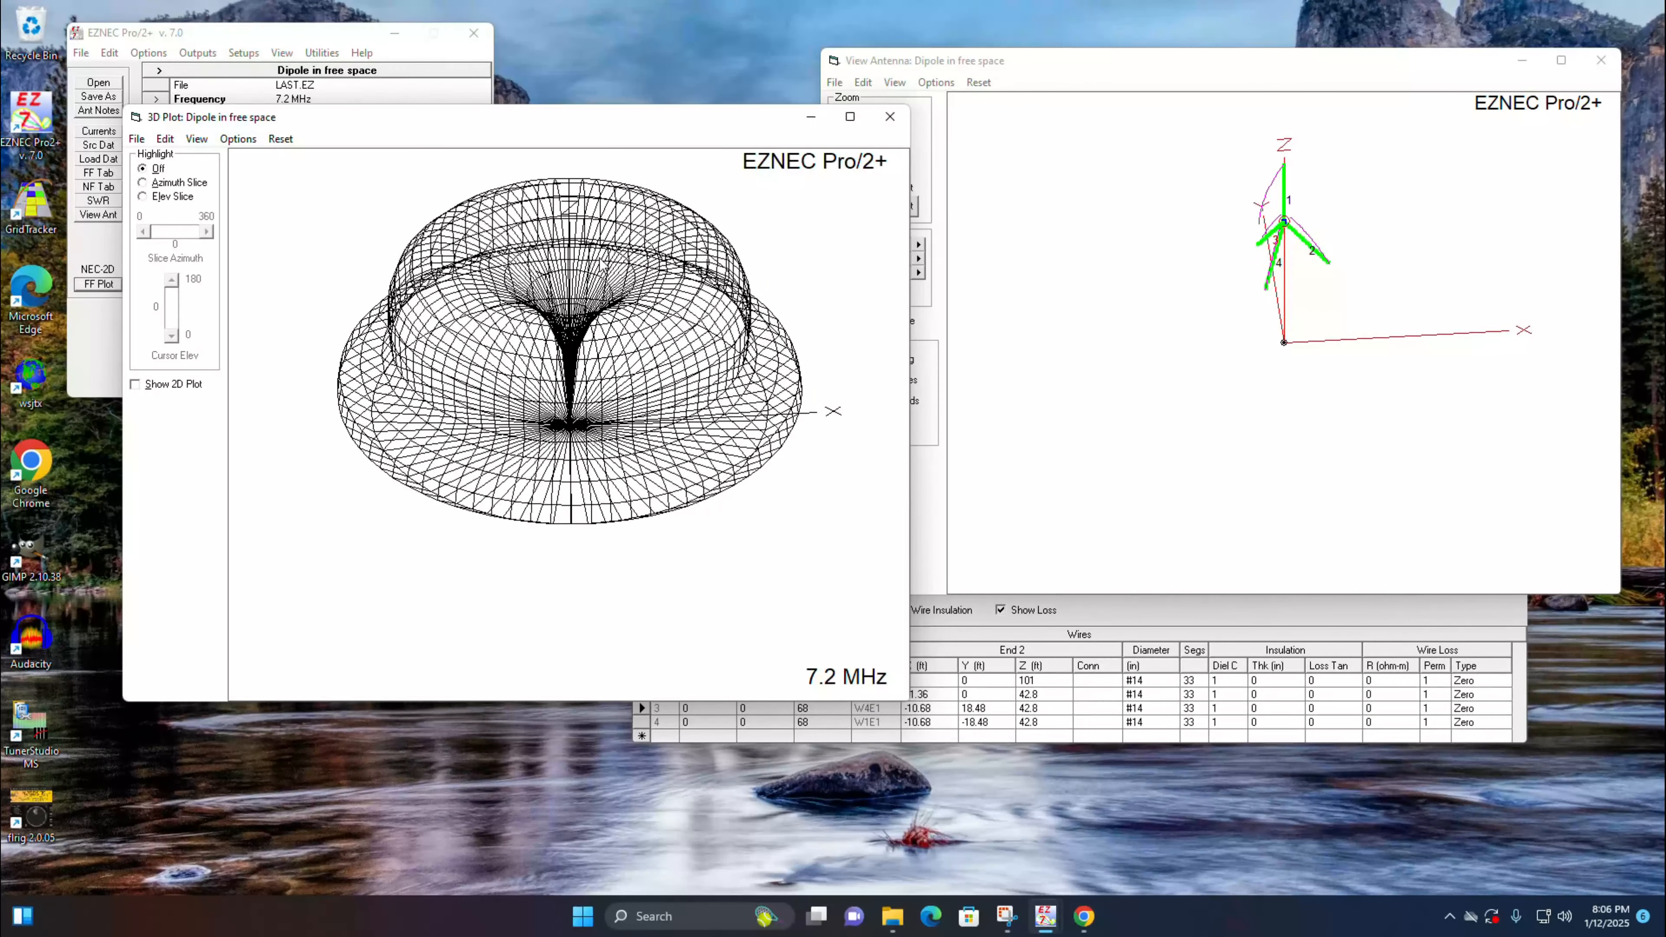
mouse_move(580, 264)
left_mouse_down()
mouse_move(598, 280)
mouse_move(612, 256)
mouse_move(594, 272)
left_mouse_up()
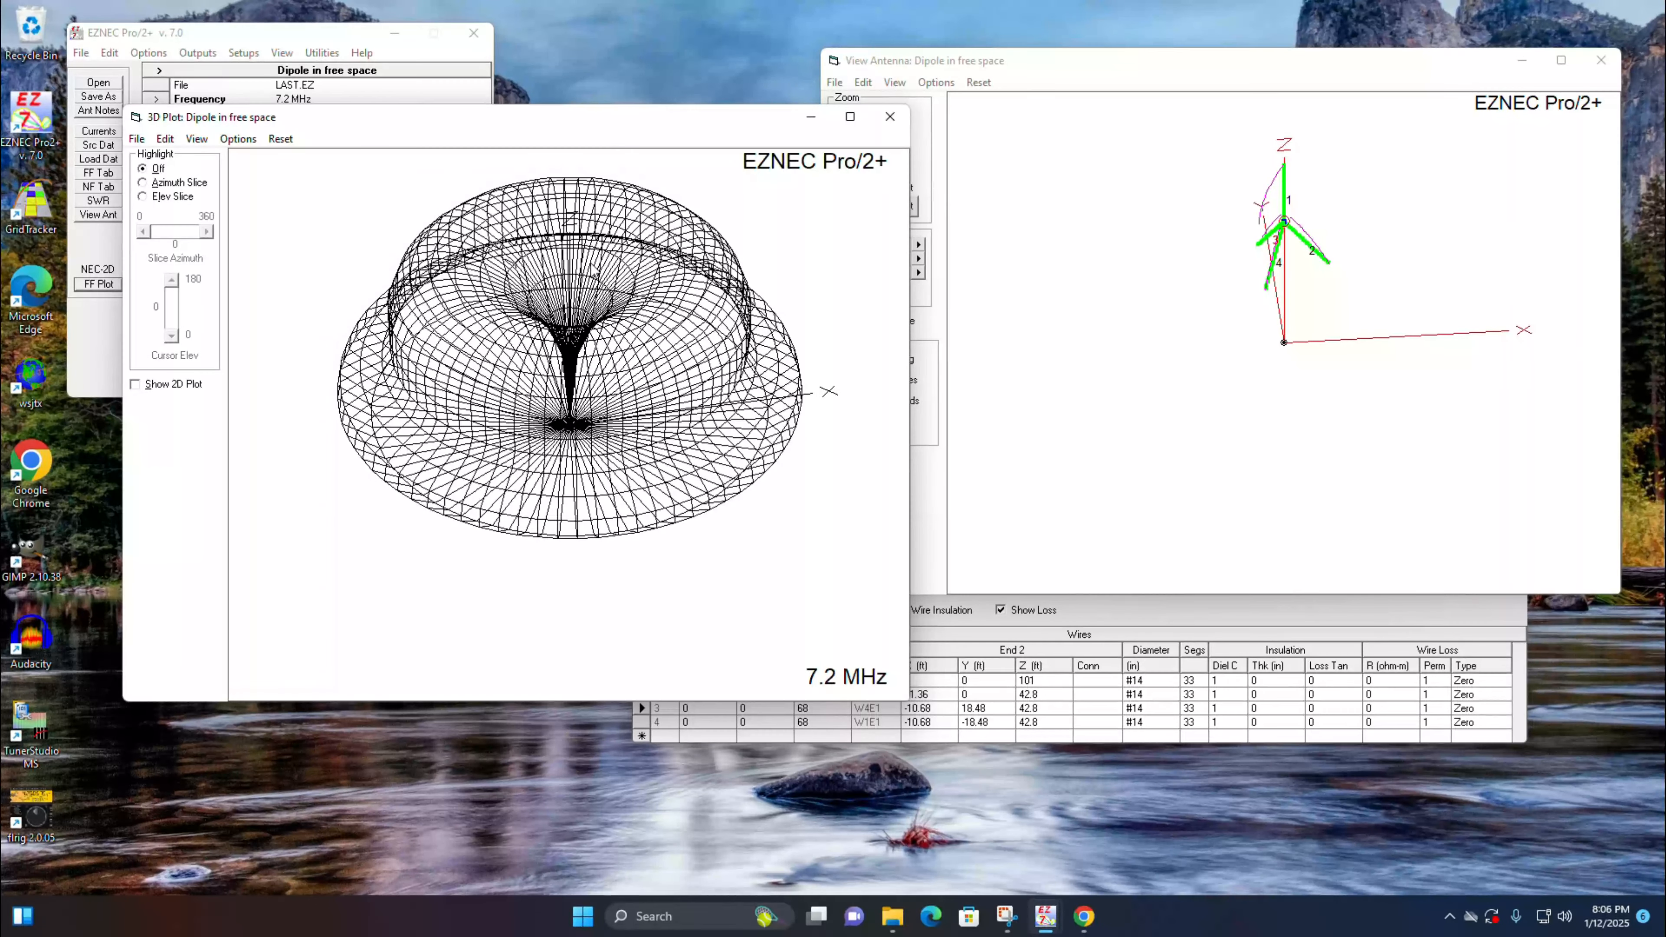
left_click_drag(594, 269, 397, 197)
left_click(196, 138)
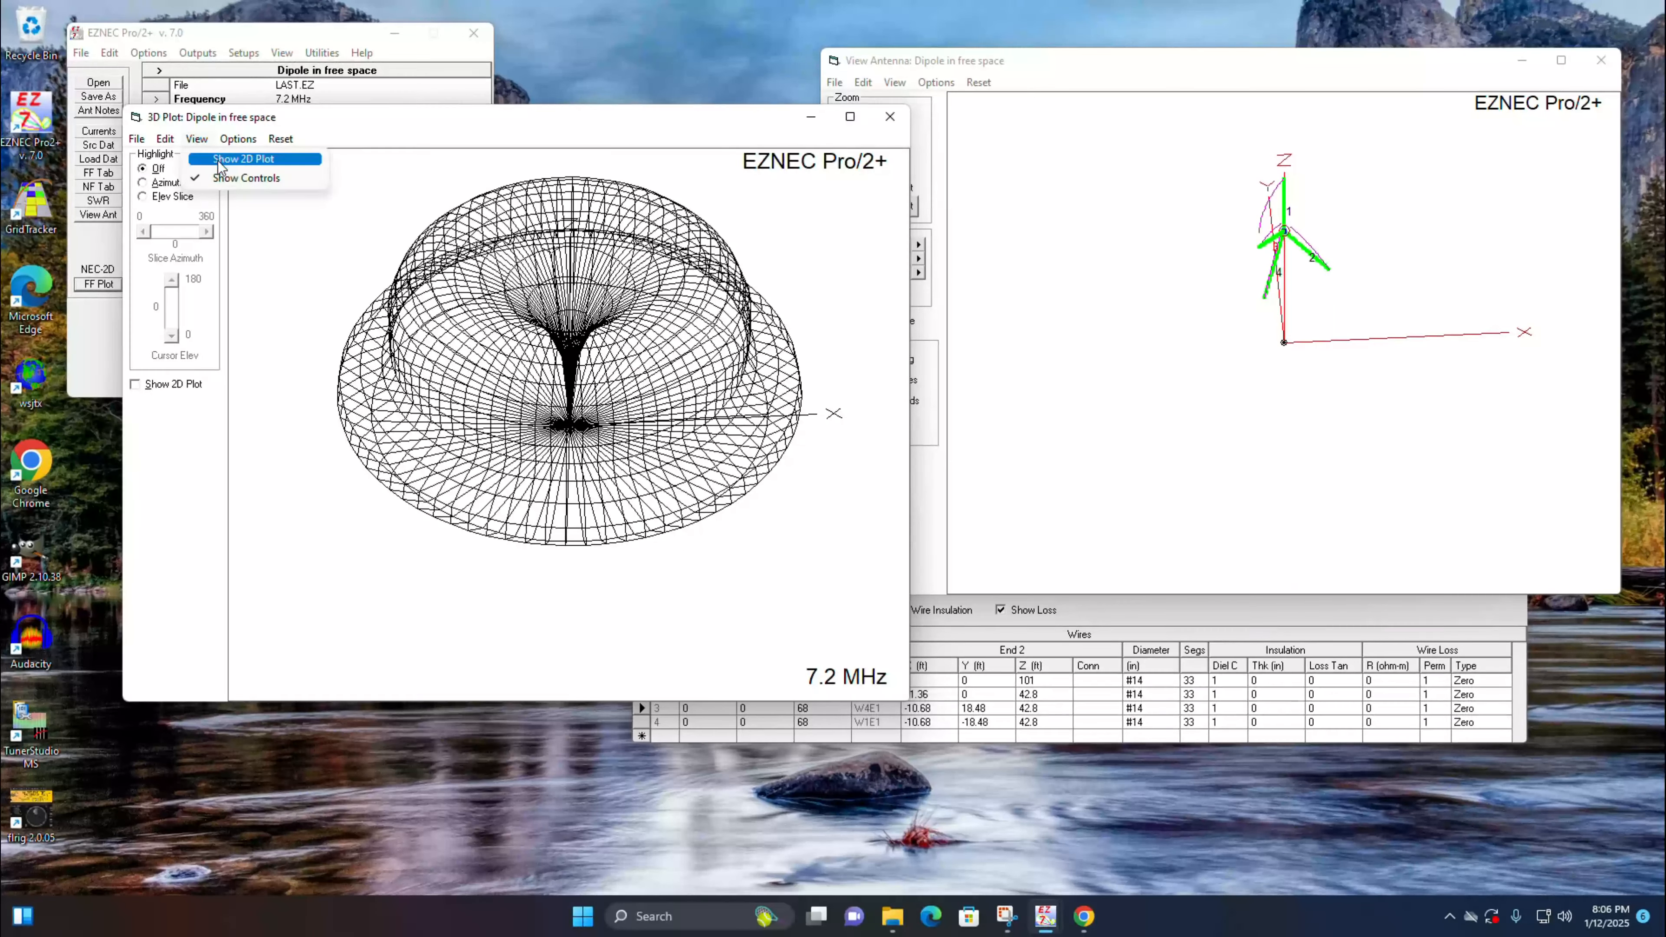
left_click(217, 156)
Step: Read the 7.2 MHz gain at 5 degrees elevation, close both pattern plots, and view the antenna from another angle
left_click(1147, 388)
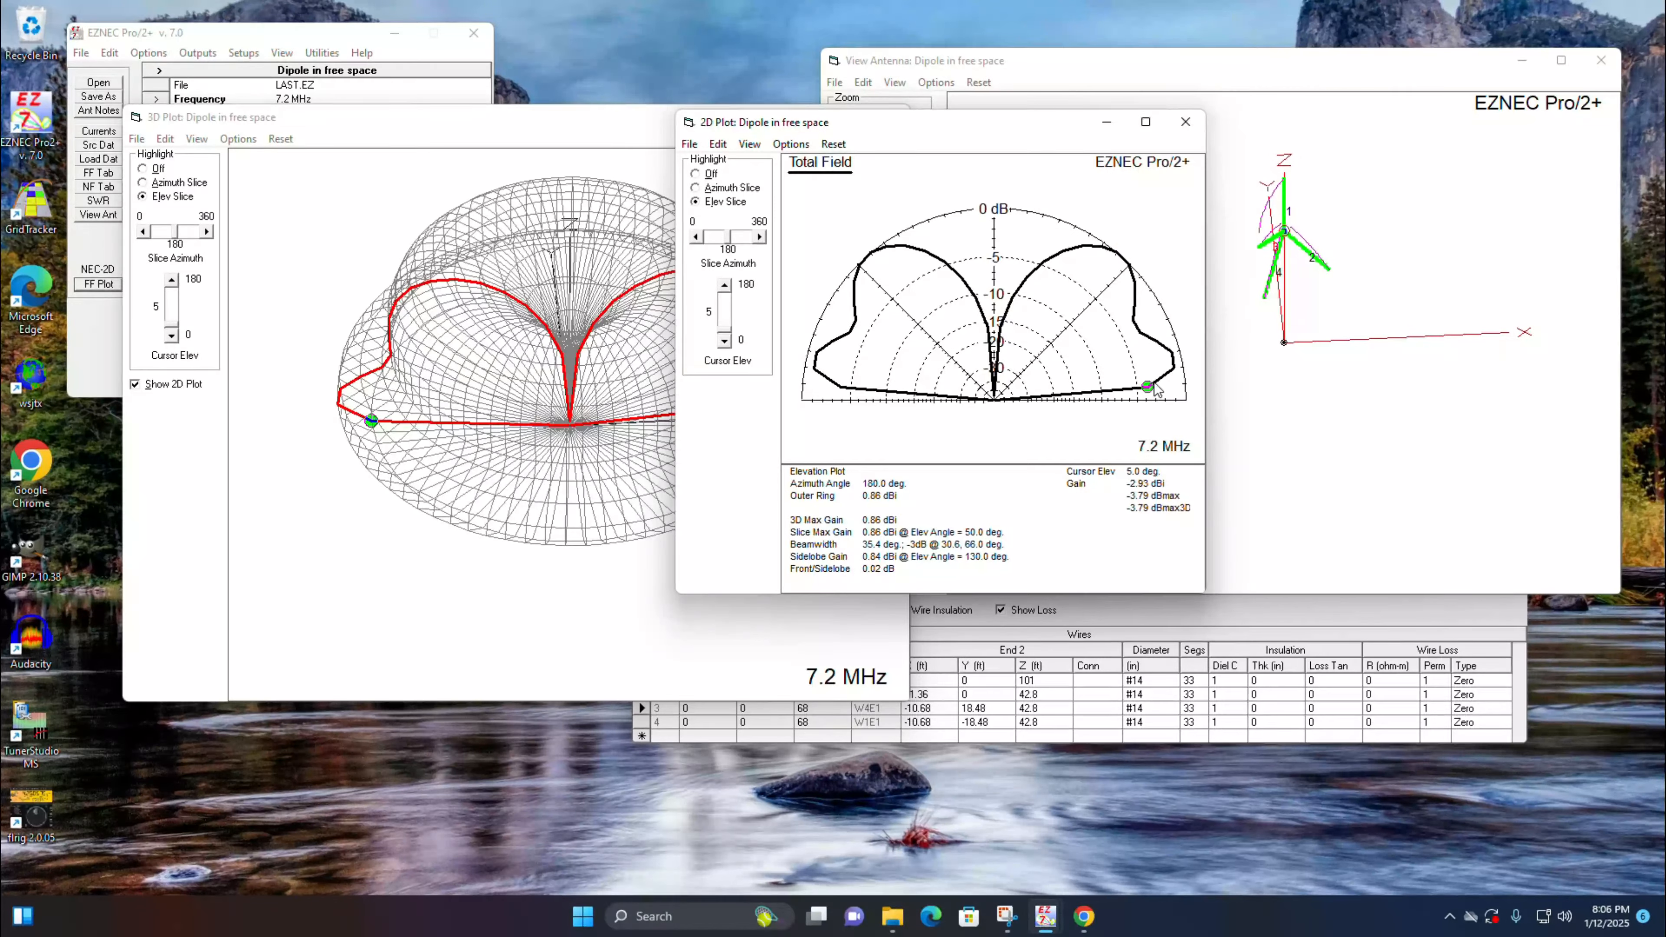
left_click(1201, 134)
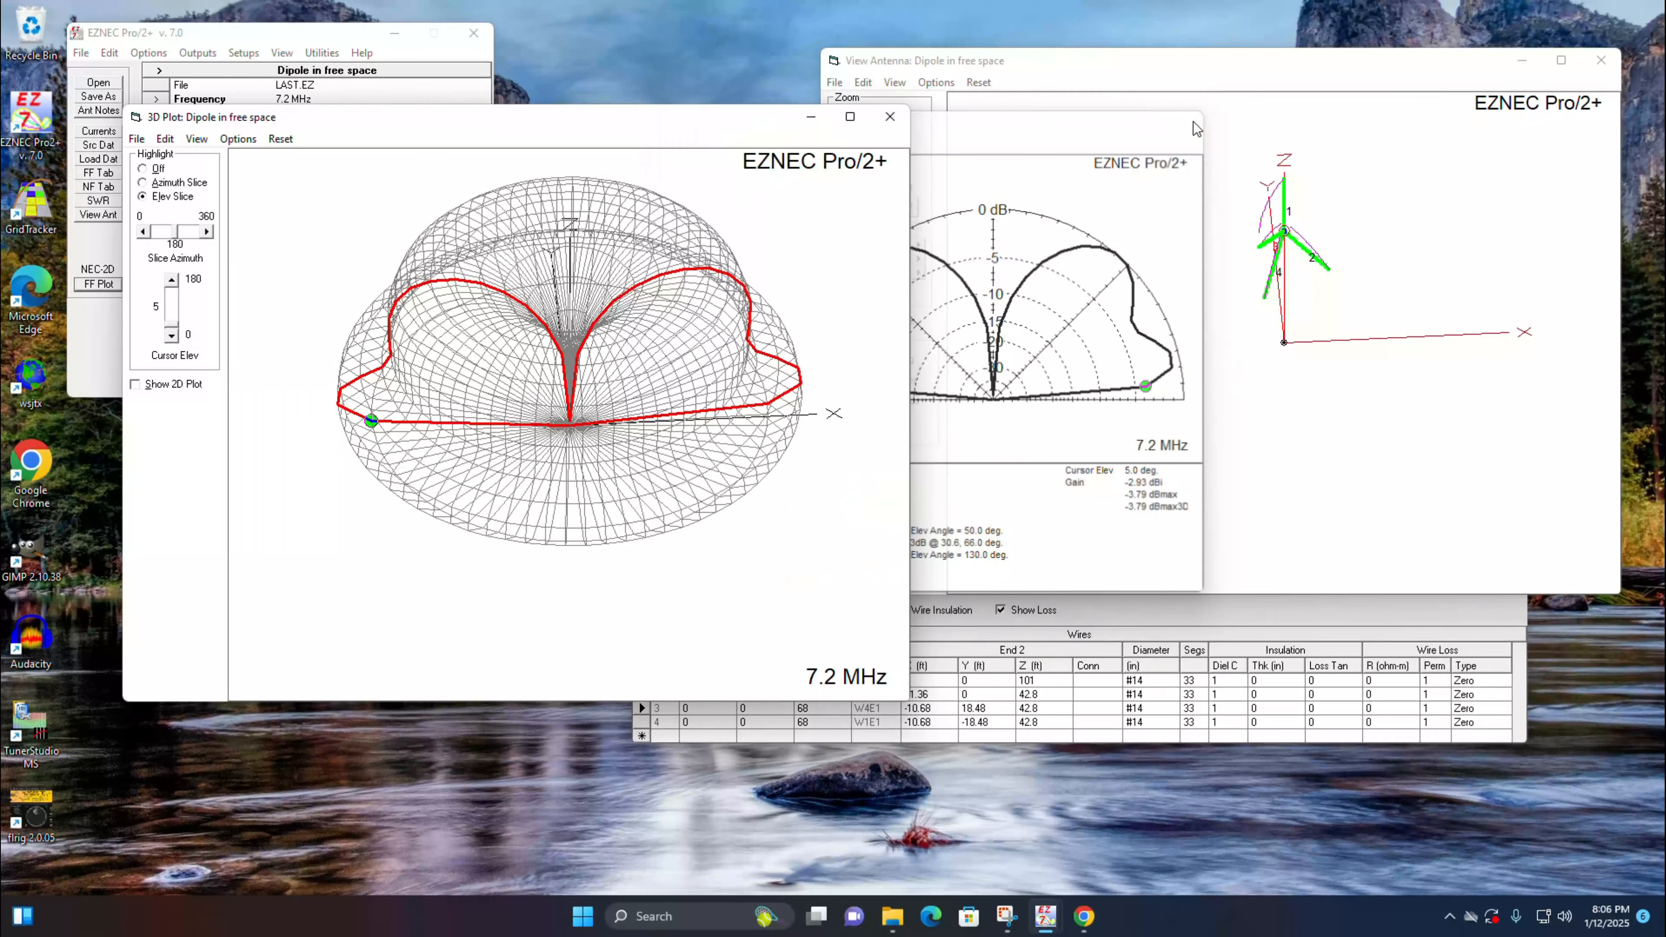
left_click(889, 118)
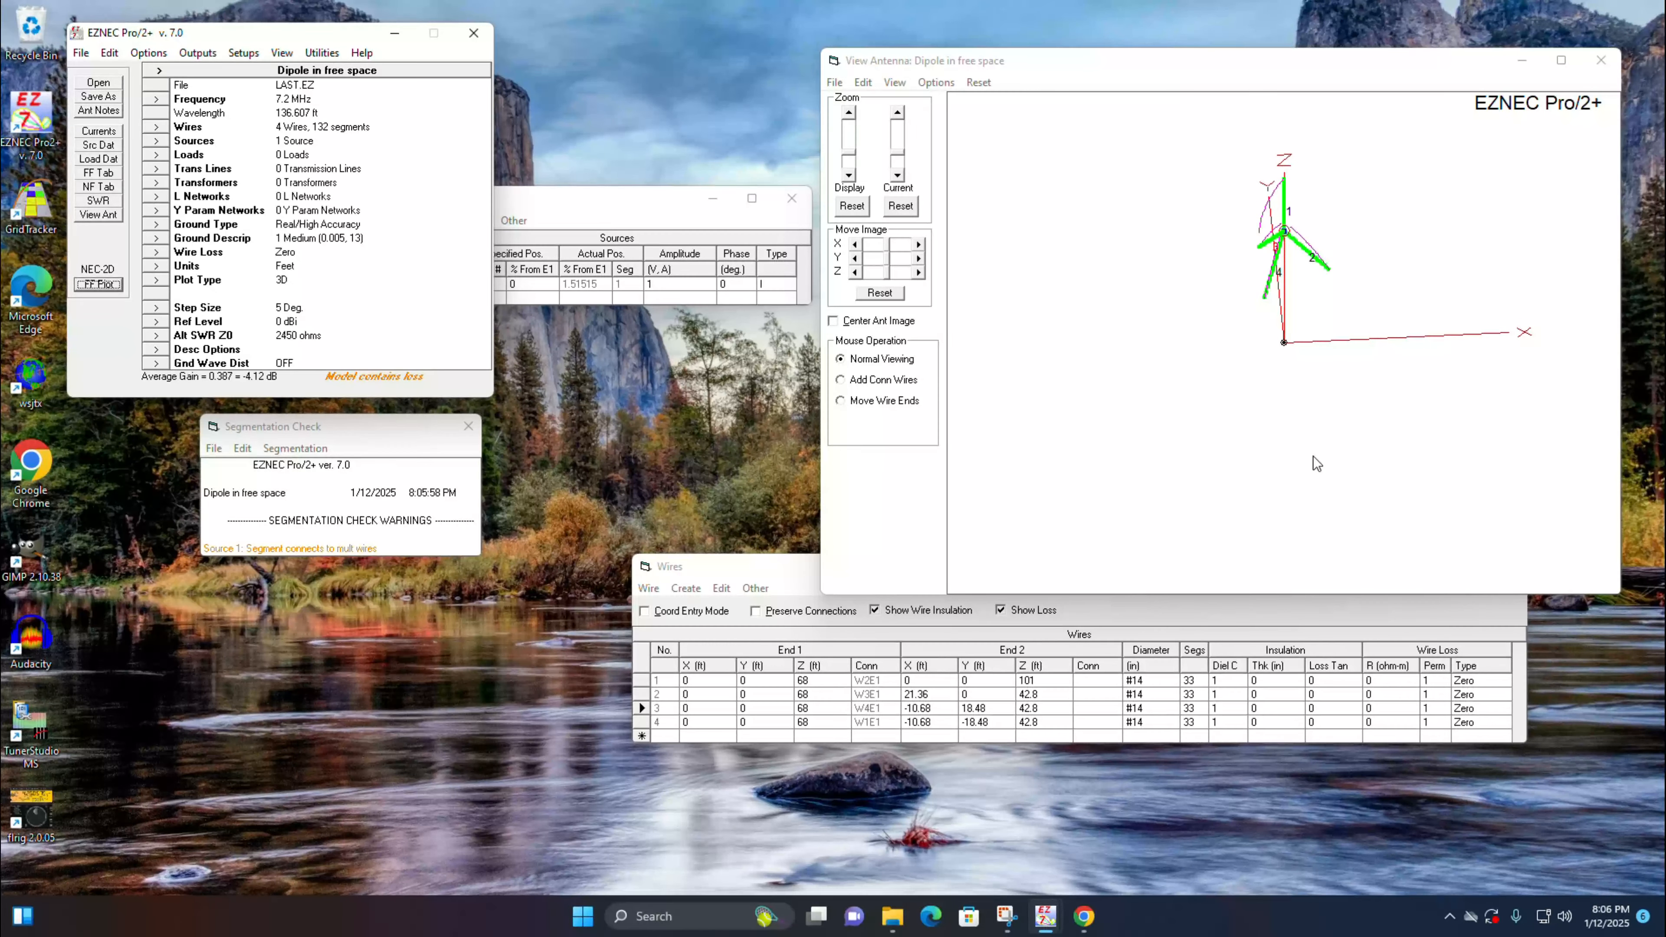
left_click_drag(1201, 275, 1132, 251)
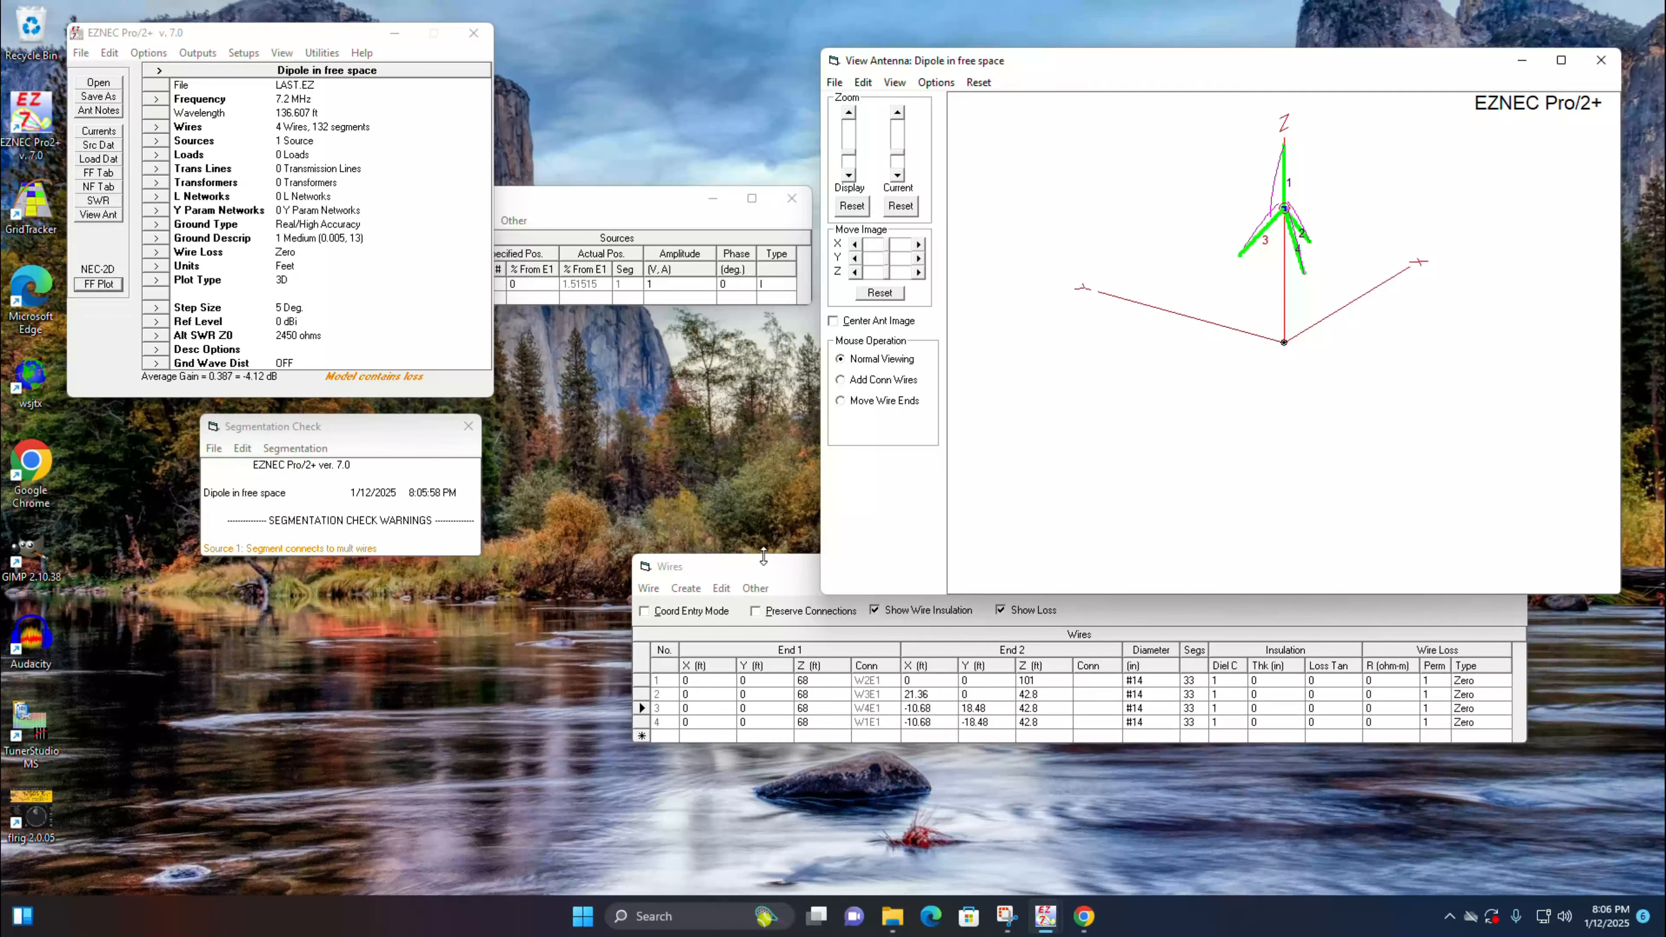
Step: Bring the Wires table to the front and rotate the antenna view to inspect the scaled model
left_click(776, 569)
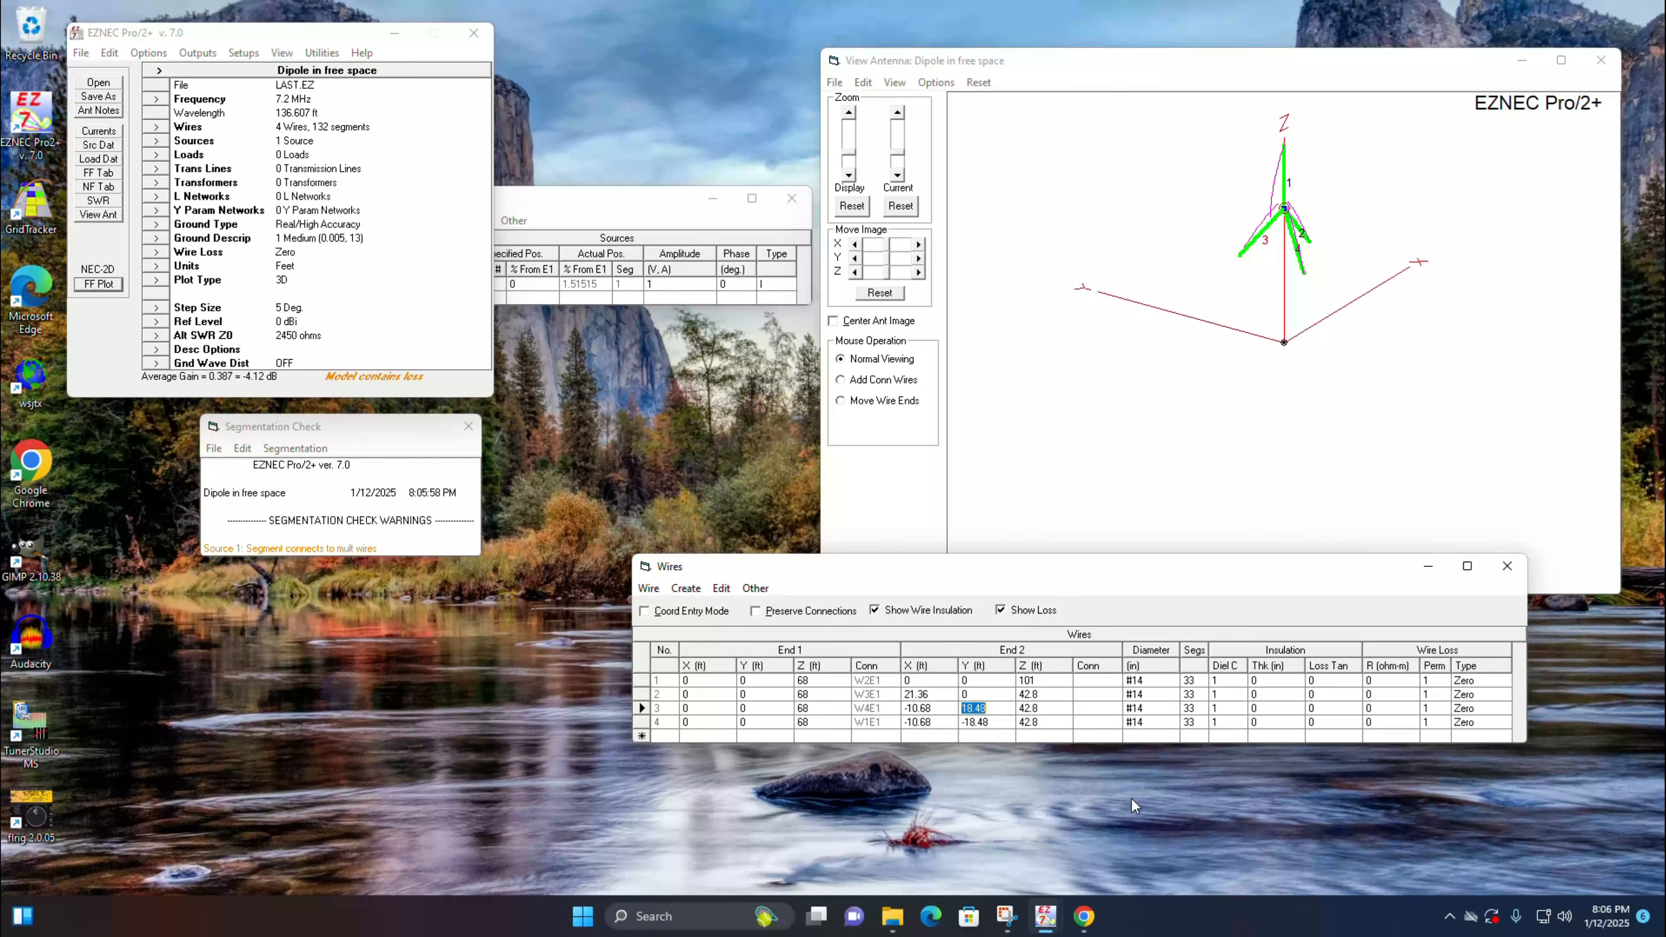
left_click_drag(1263, 336, 1420, 342)
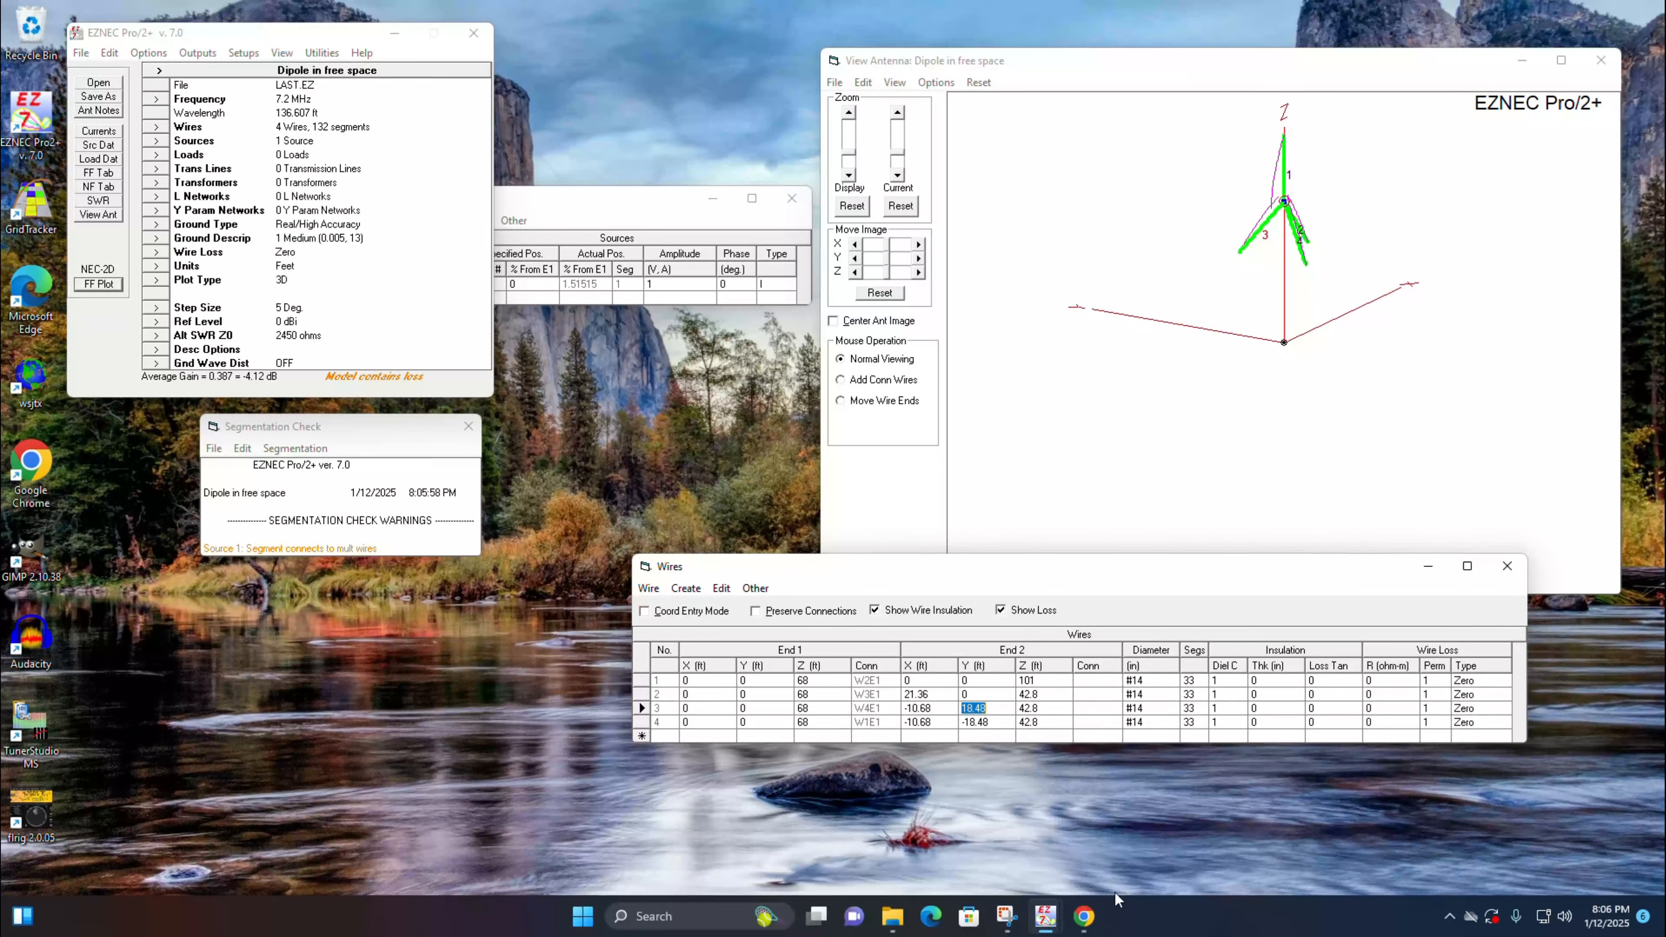
Step: Switch to the Amazon page for the Sirio GP2745 antenna in Chrome, widen the browser window, and review the product details
mouse_move(1085, 919)
left_click(989, 821)
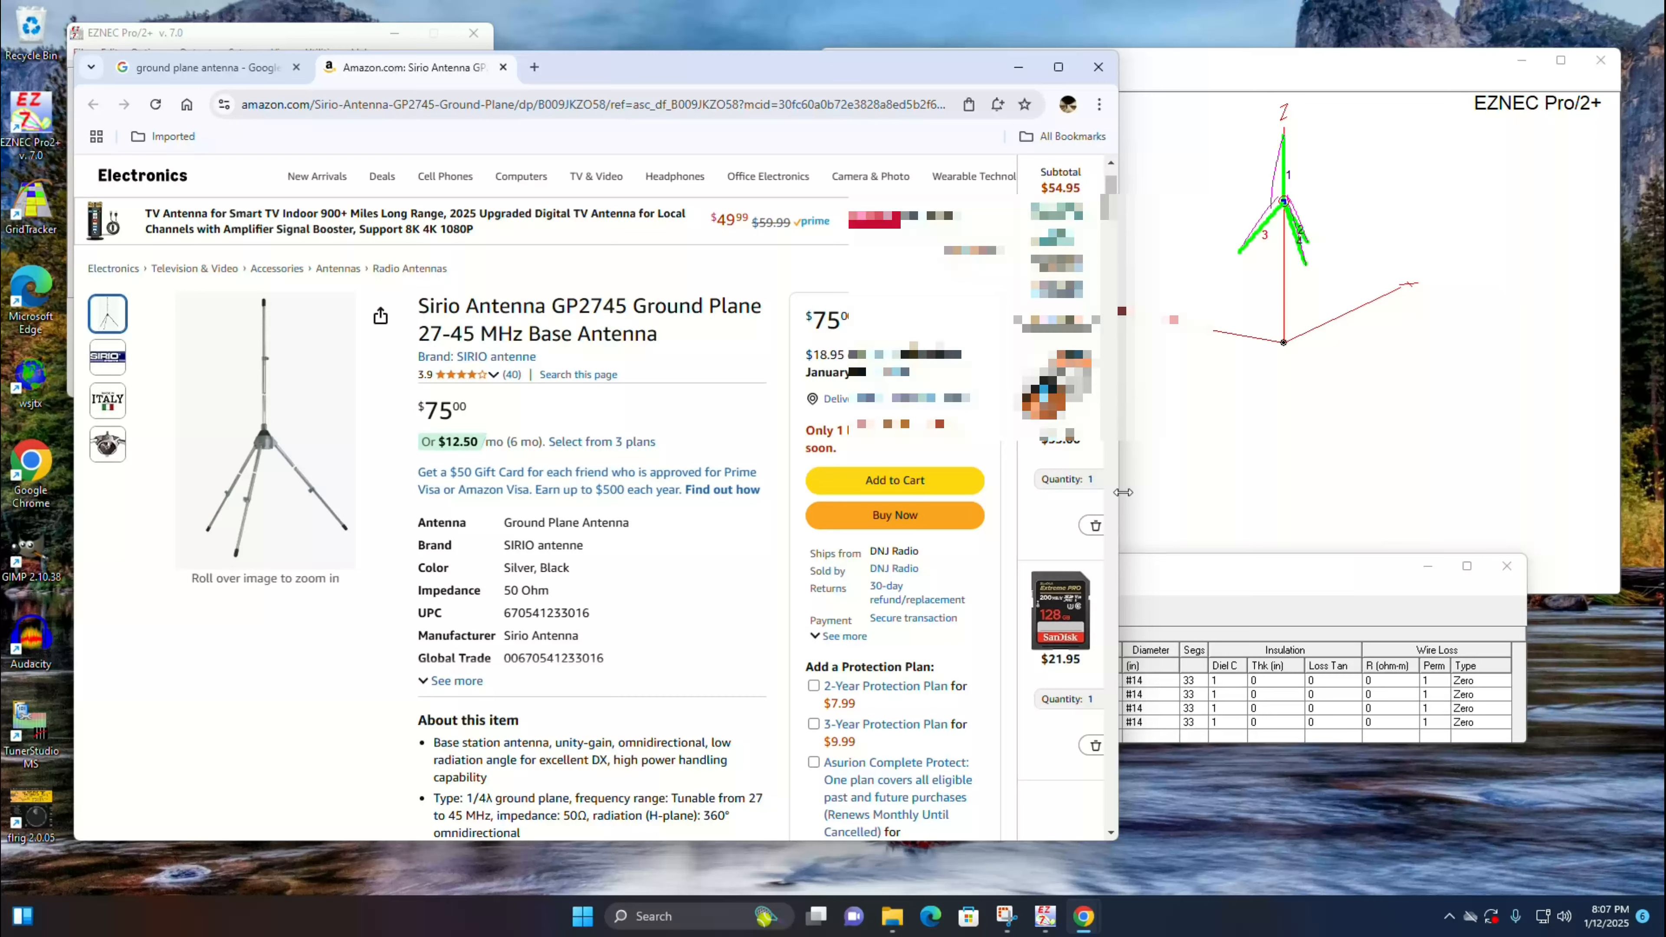
left_click_drag(1120, 498, 1320, 498)
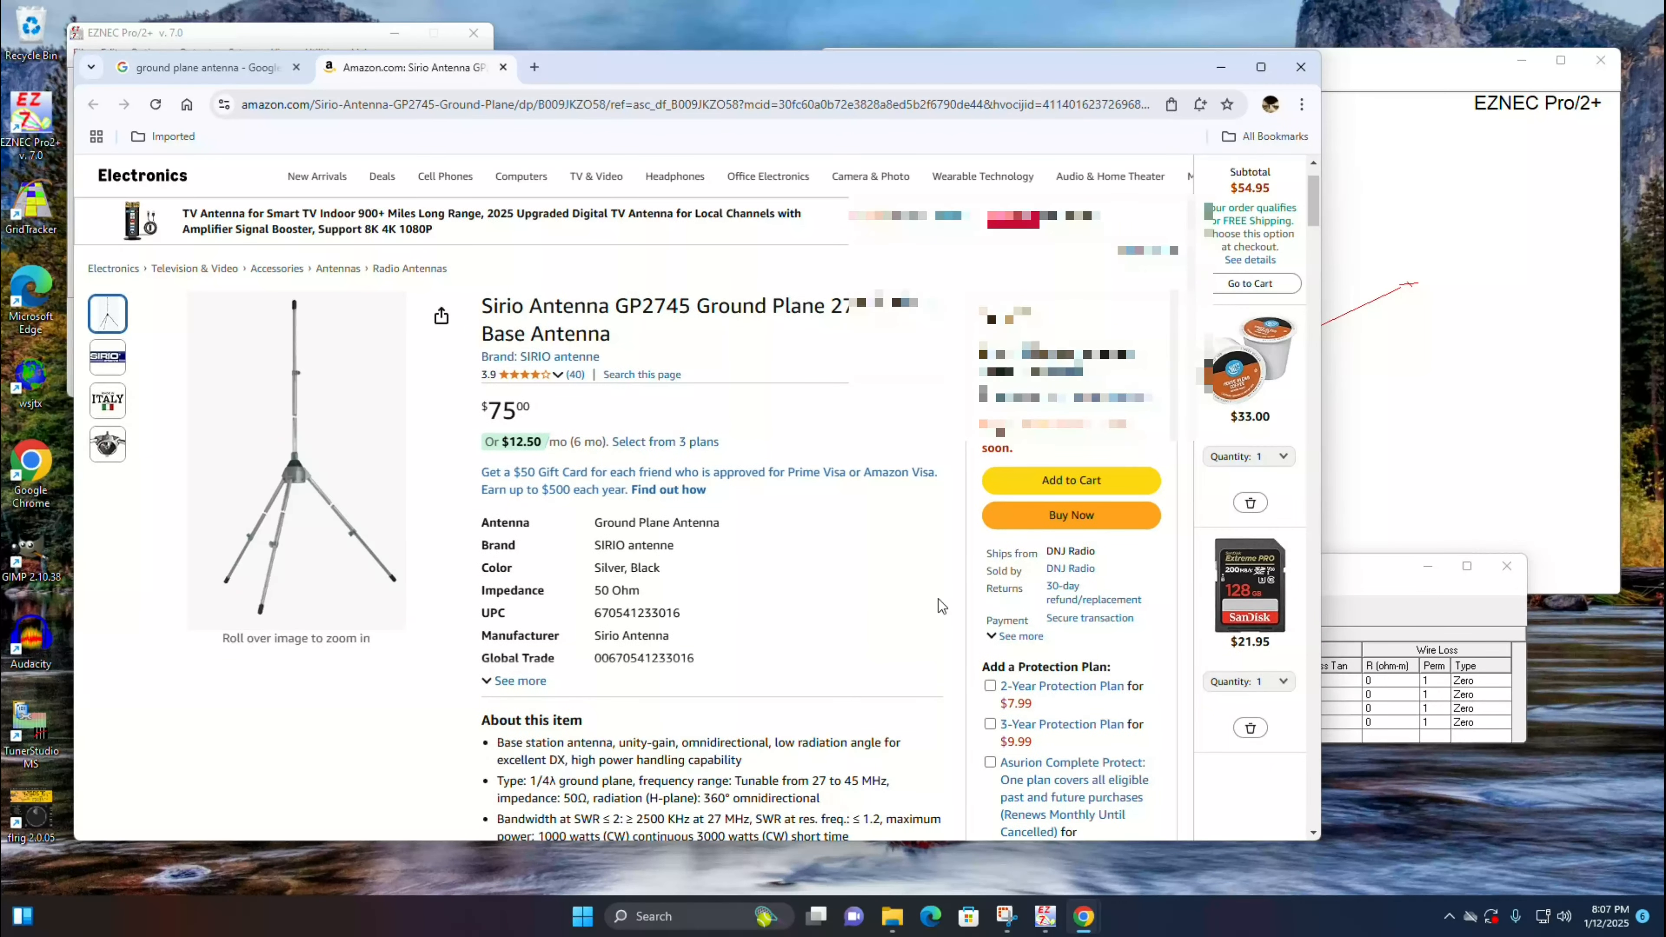
scroll(872, 563, "down", 8)
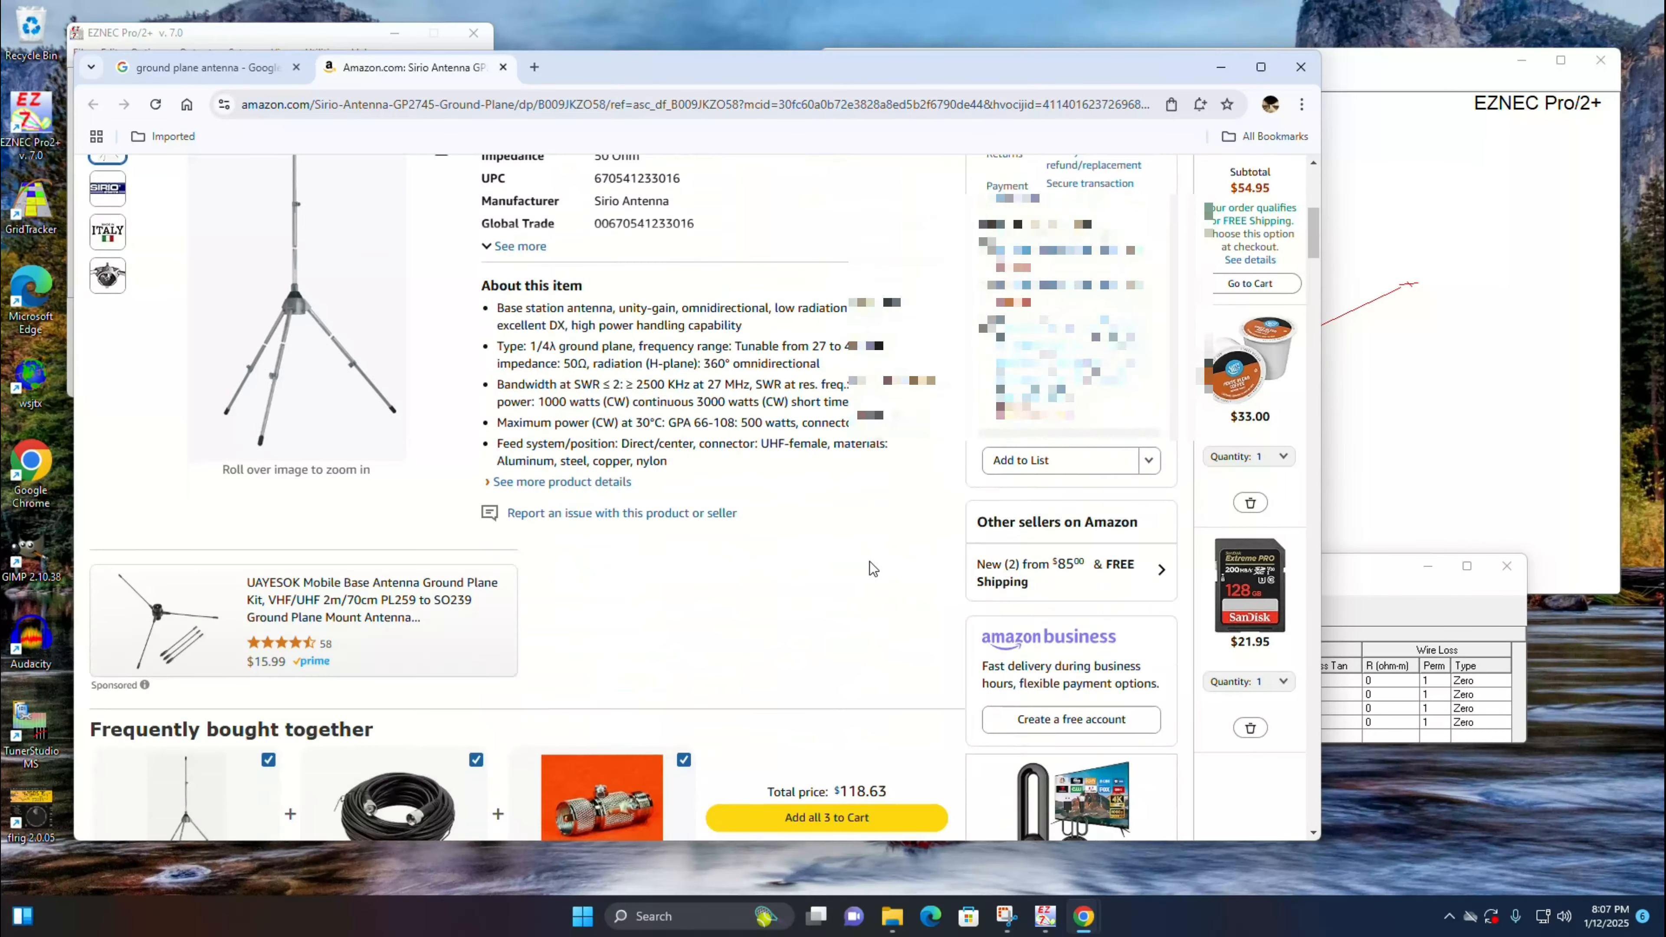
scroll(870, 561, "down", 1)
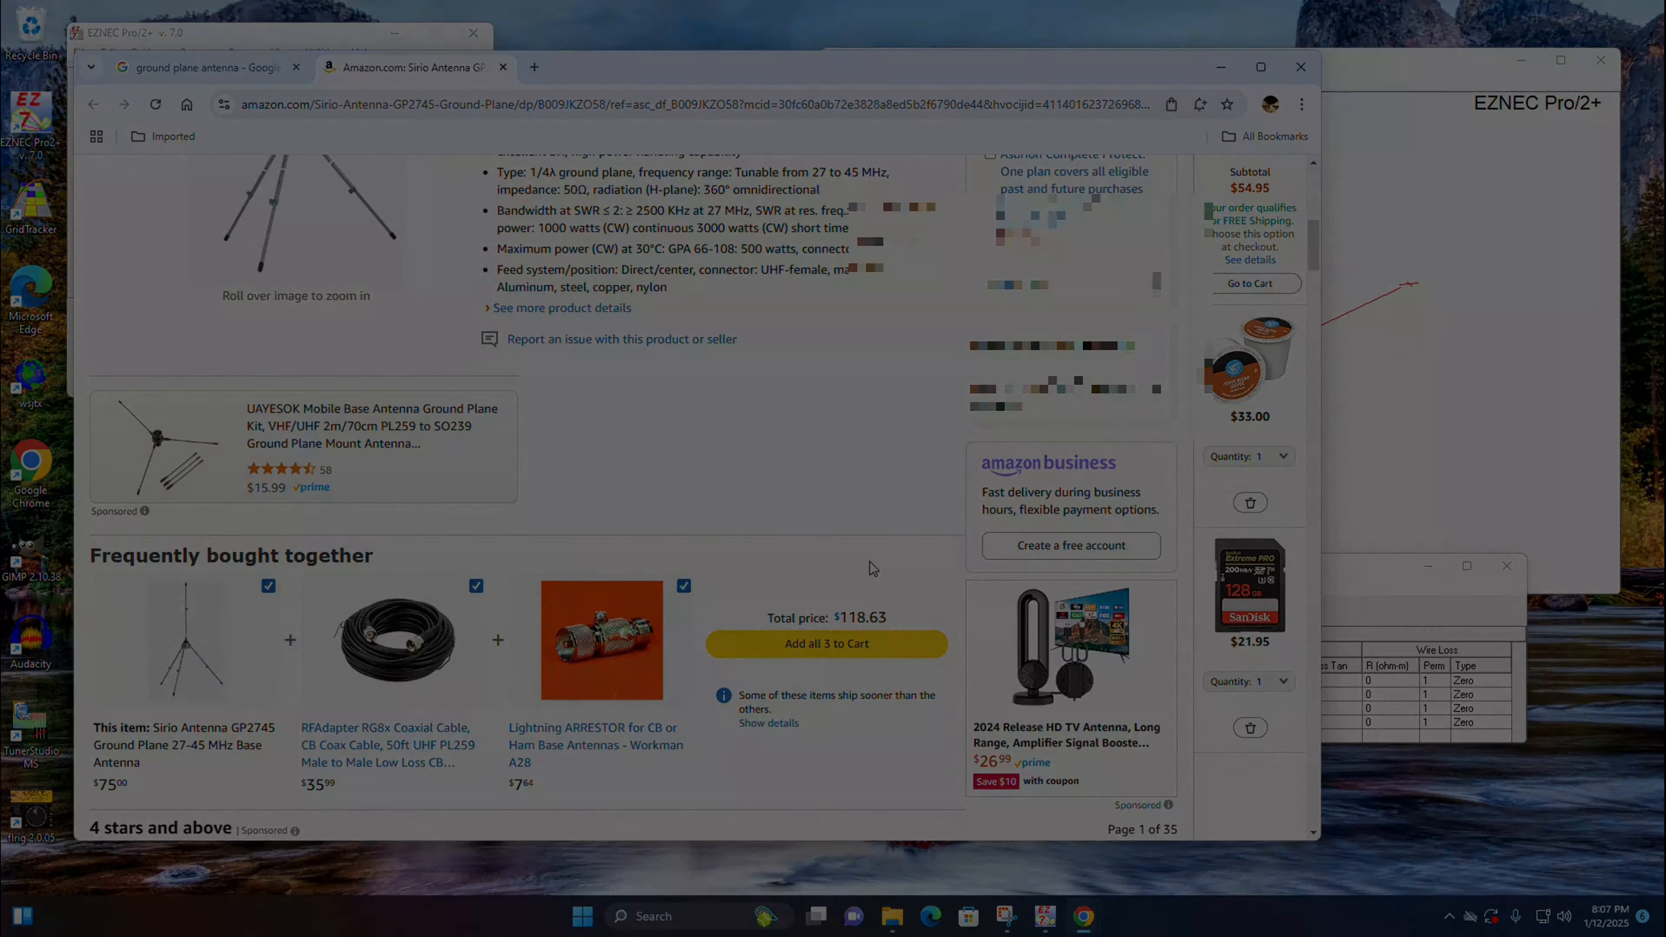